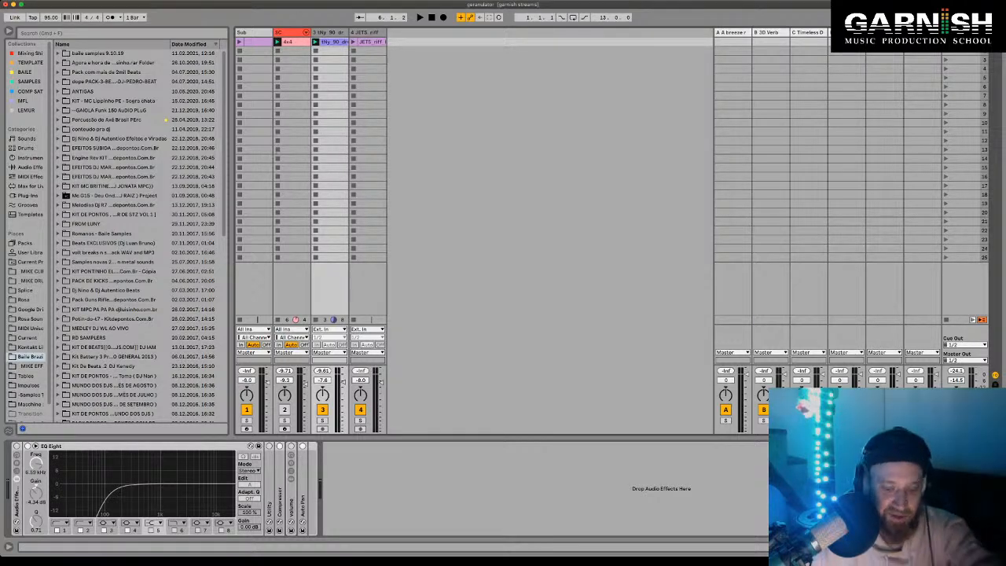
Step: Delete the 90 BPM drum loop track and expand the Max for Live Essentials pack in the browser
key(Delete)
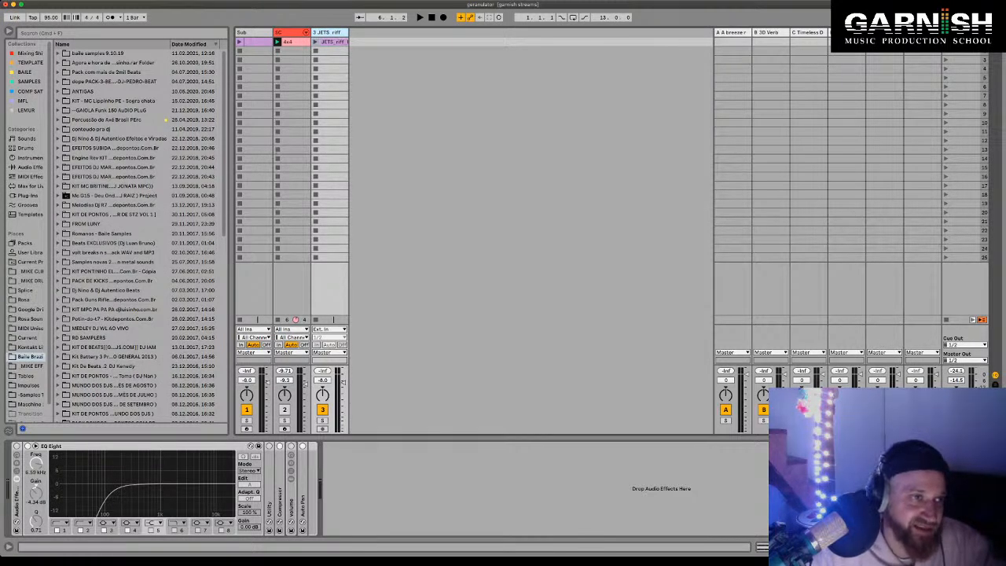
click(24, 242)
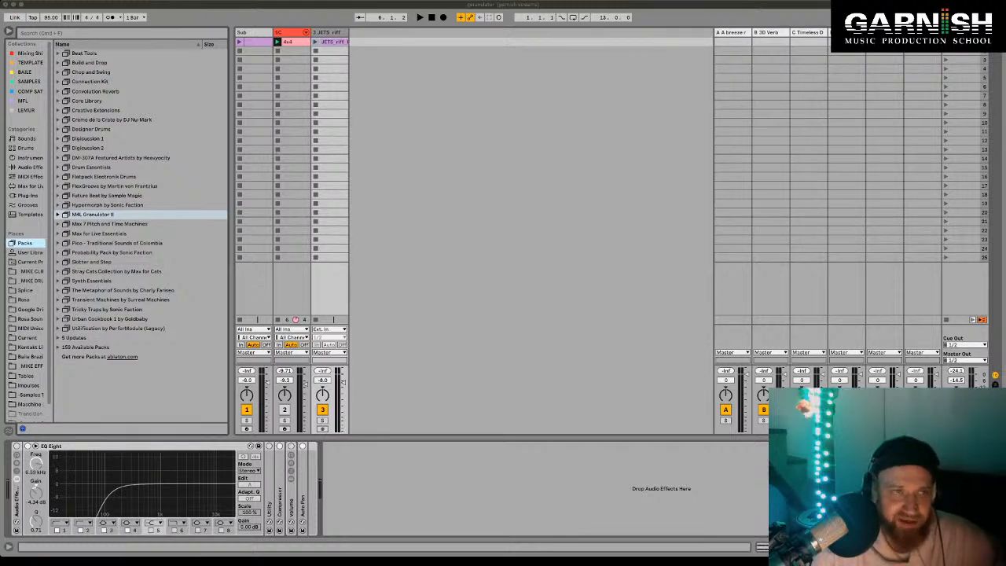
click(315, 114)
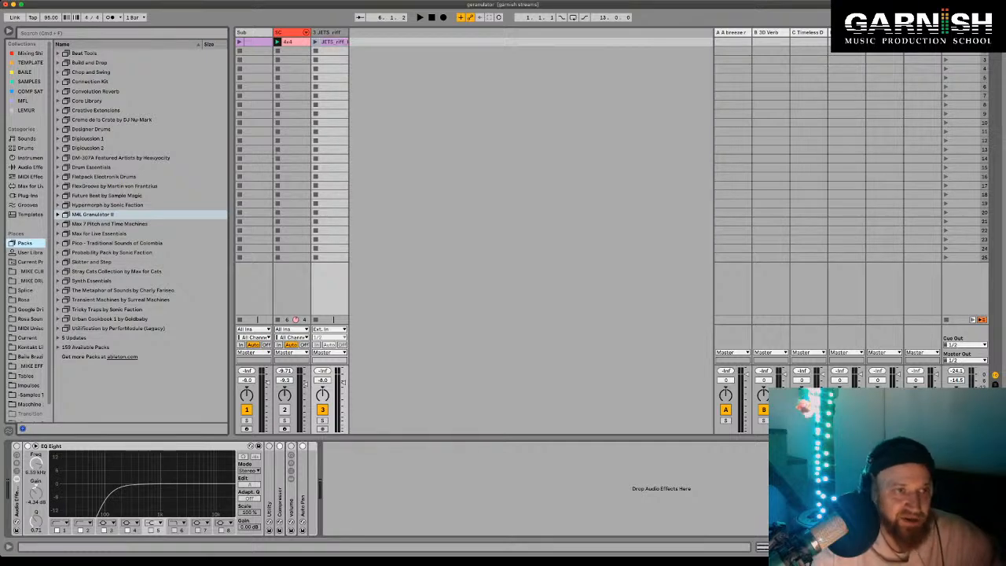
click(98, 233)
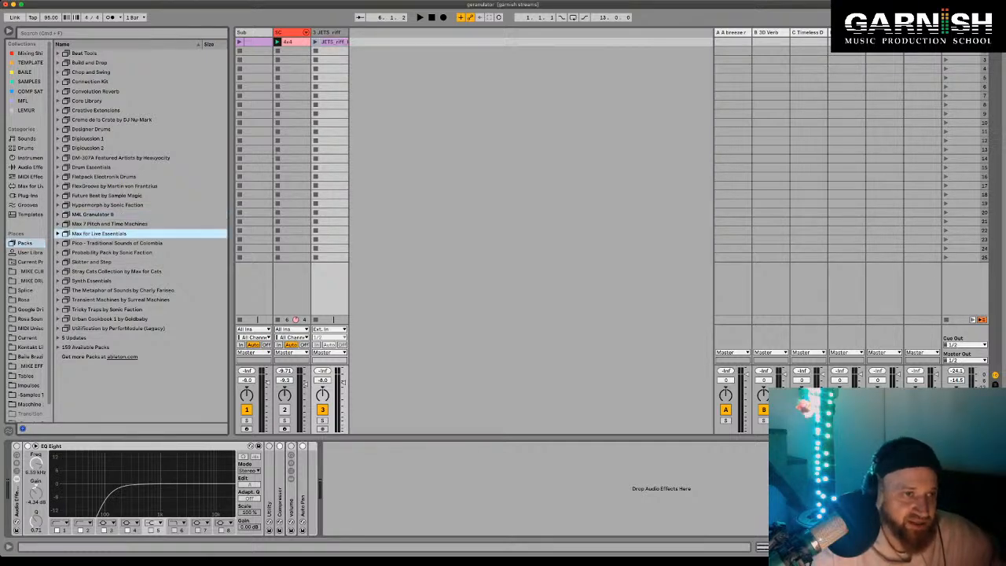
key(Right)
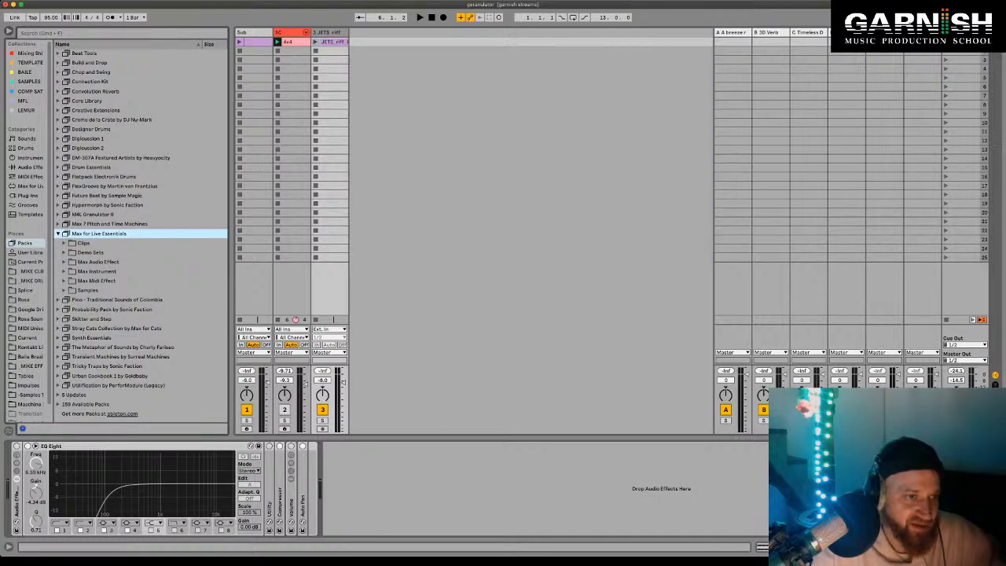
Step: Load Instant Haus from the Max Midi Effect folder onto a new MIDI track and delete the JETS riff track
click(96, 280)
key(Right)
click(106, 318)
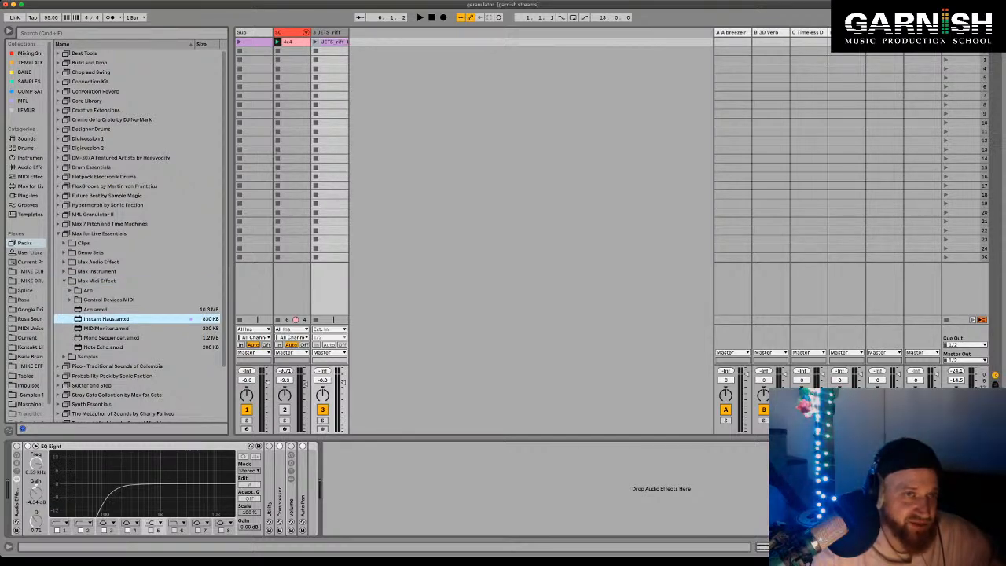
key(Return)
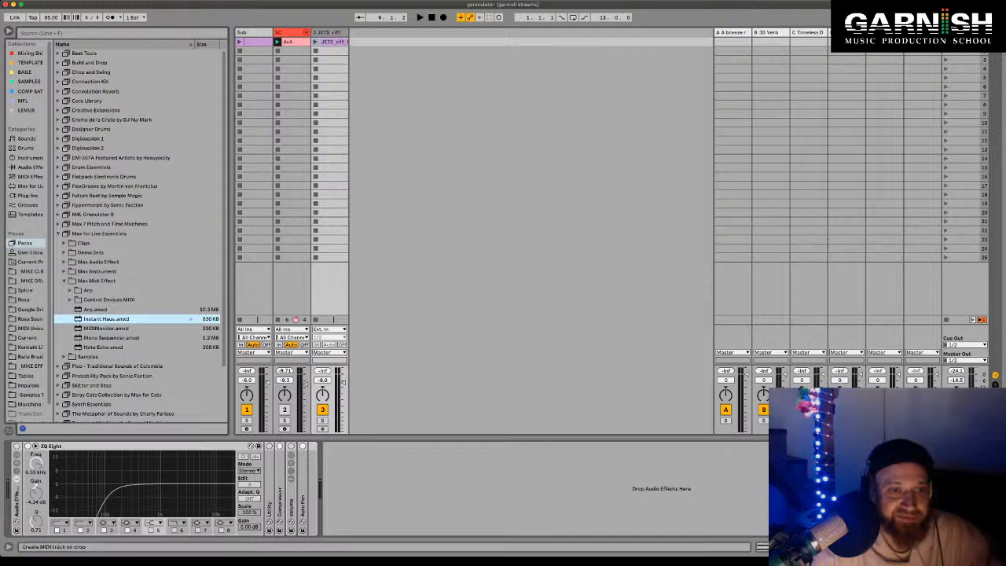
key(ctrl+shift+t)
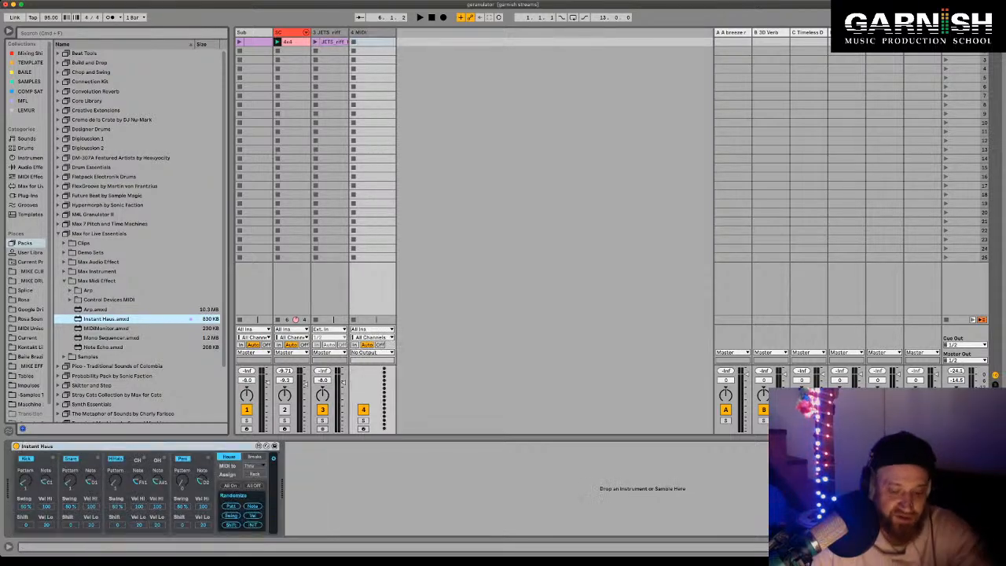
key(Delete)
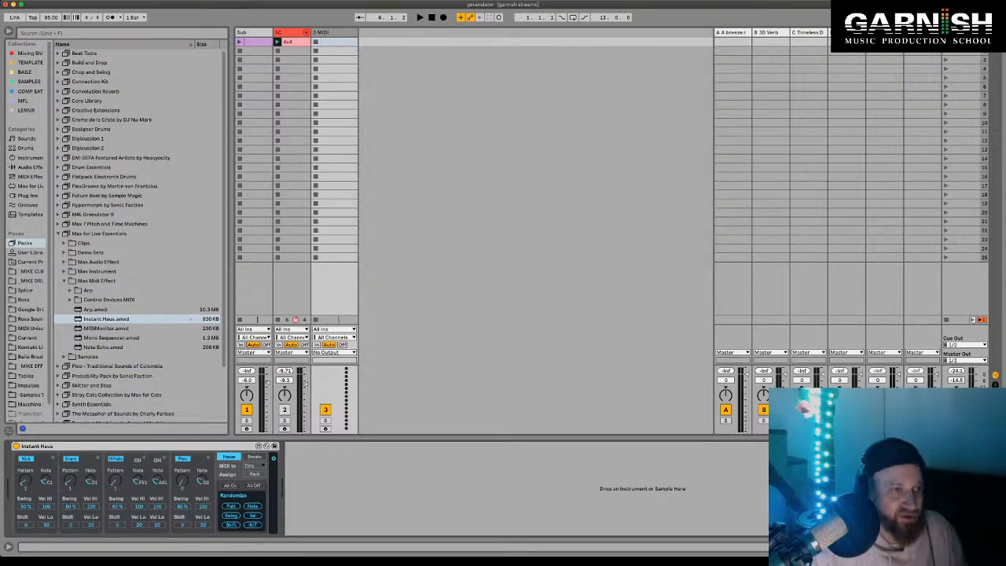
Step: Collapse the Max for Live Essentials pack and expand the Creme de la Crate pack instead
key(Left)
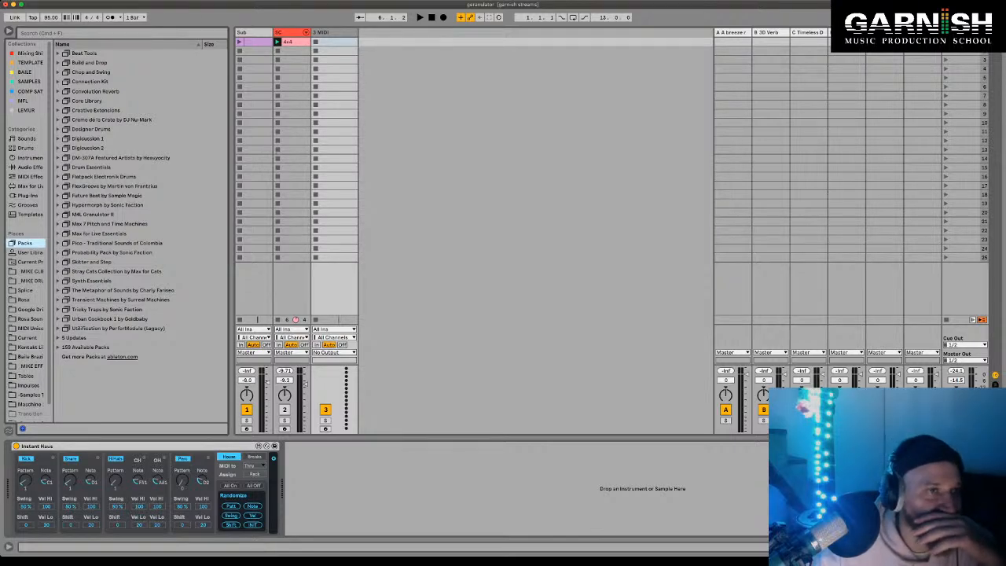
click(91, 166)
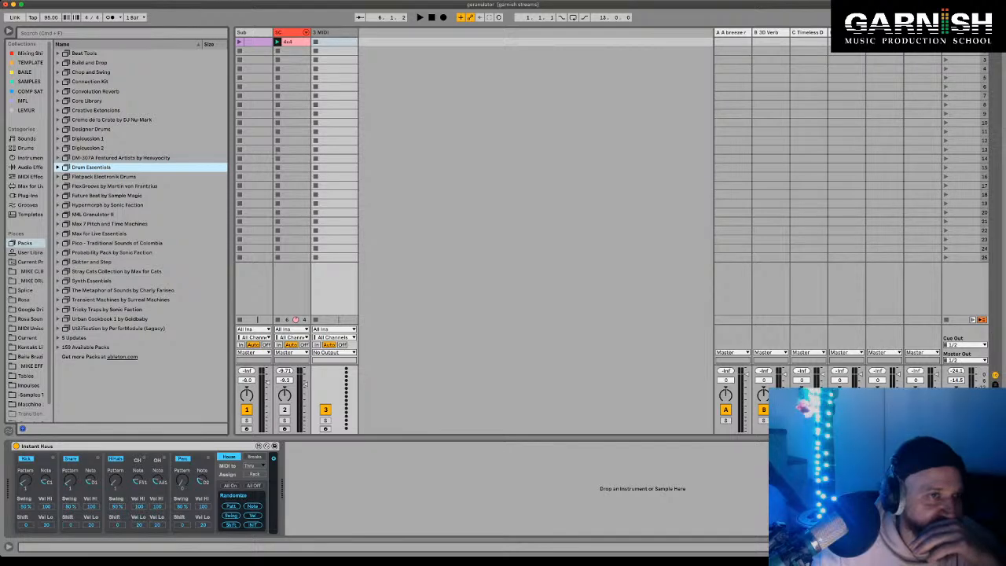
click(95, 110)
key(Down)
key(Right)
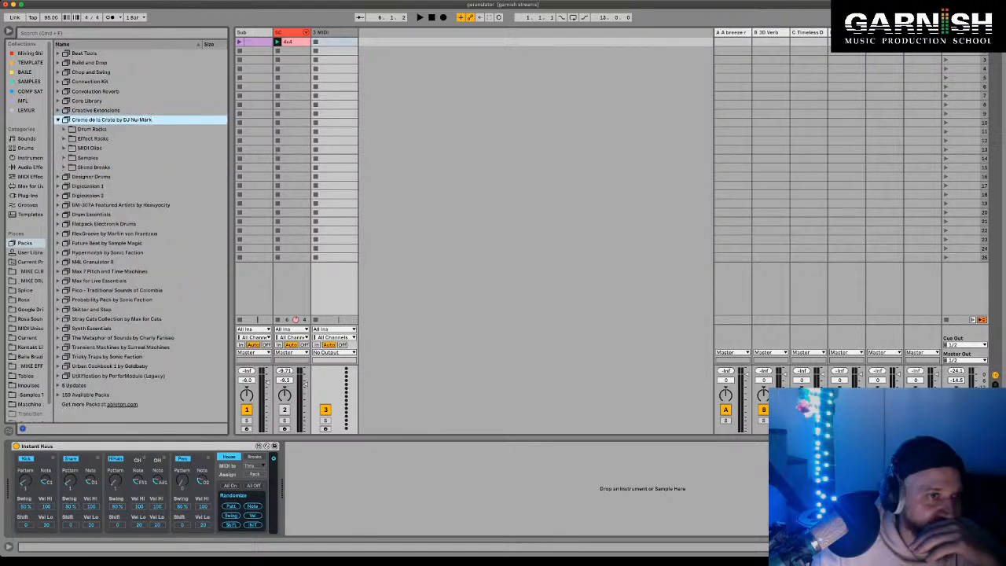
Step: Preview the kits in the pack's Drum Racks folder and load Be 4 It All Kit onto the Instant Haus track
key(Down)
key(Right)
key(Down)
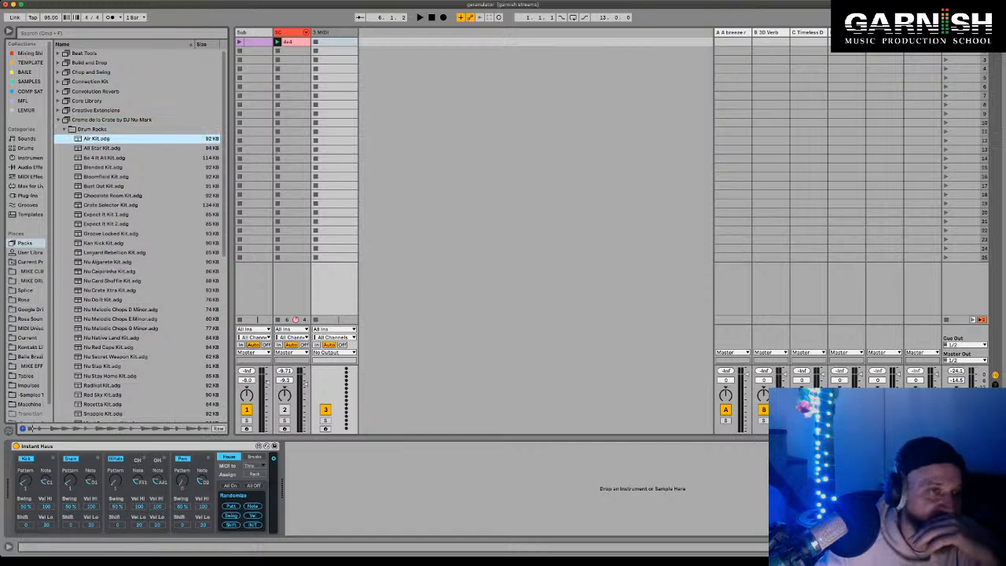
key(Down)
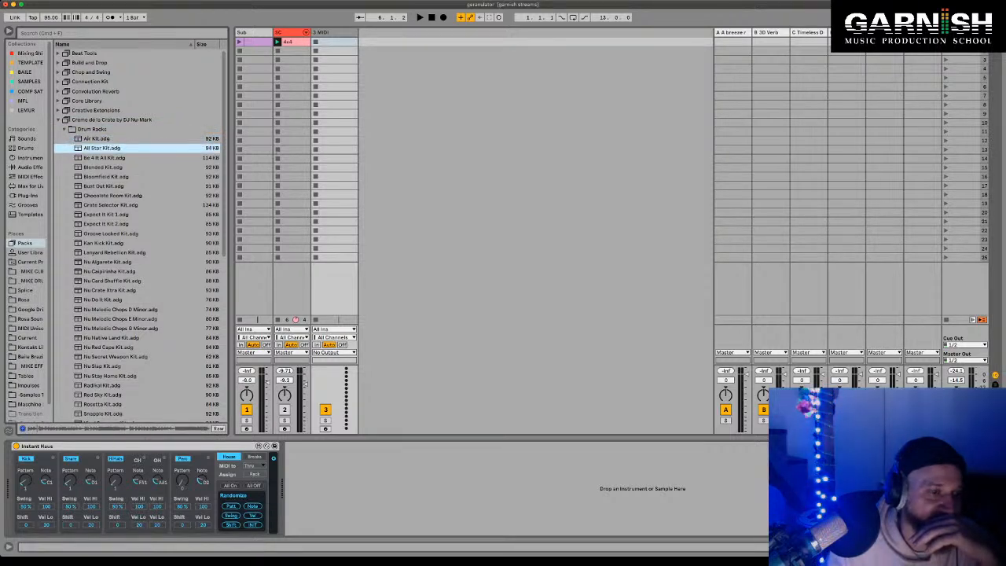
key(Down)
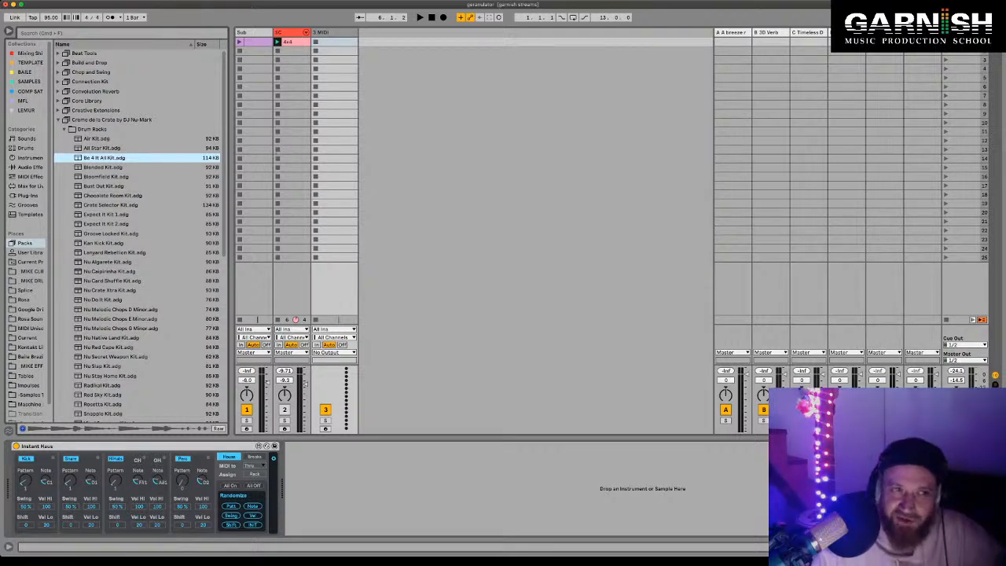
key(Return)
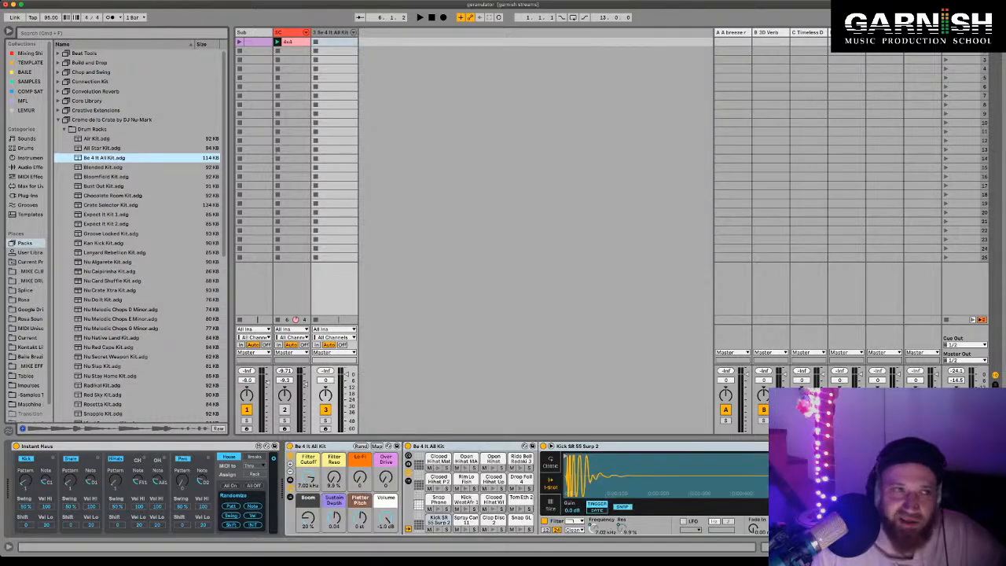
Step: Read the Creme de la Crate pack's description in the help view, and close that view
key(Left)
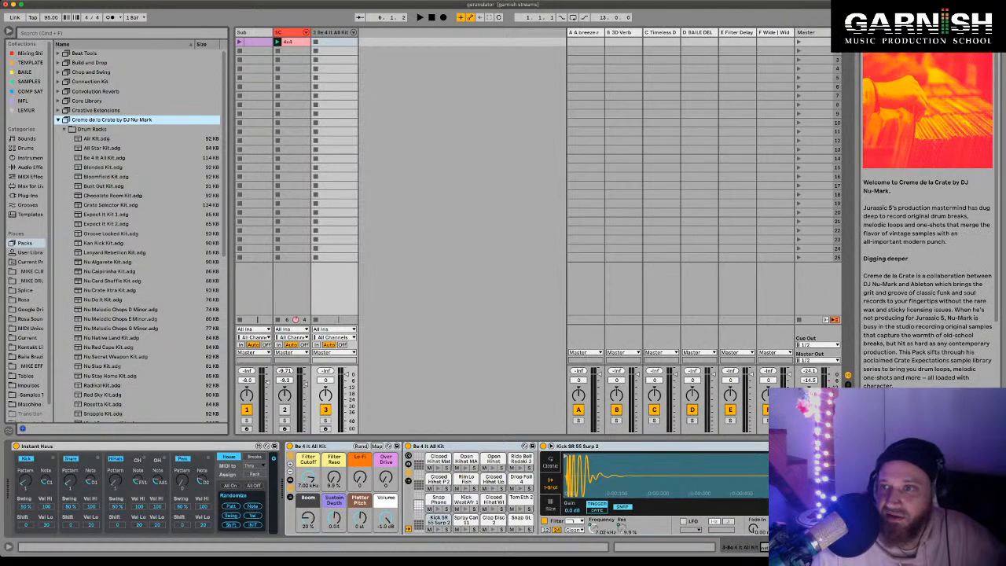
scroll(927, 220, down, 7)
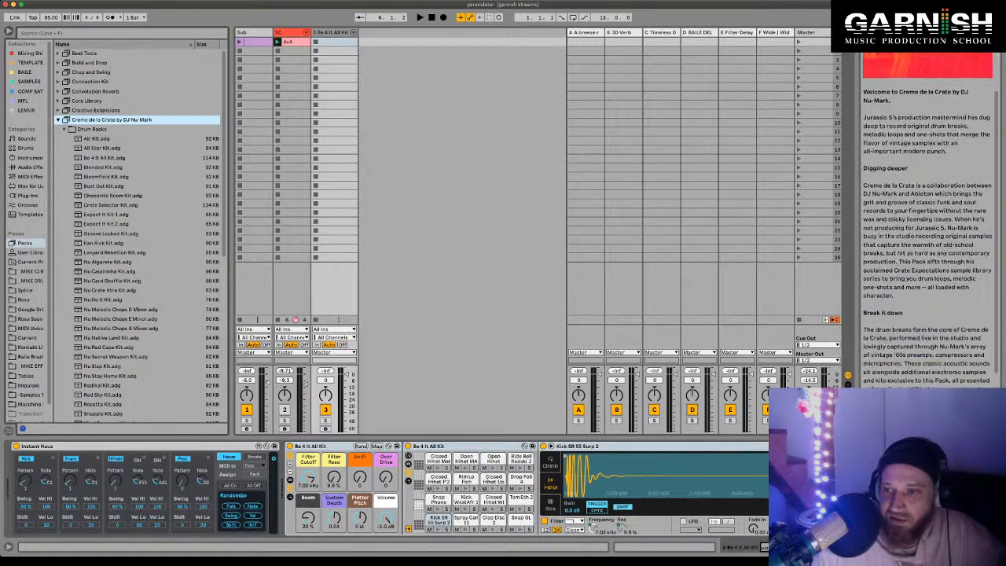
scroll(927, 220, down, 3)
scroll(927, 220, up, 10)
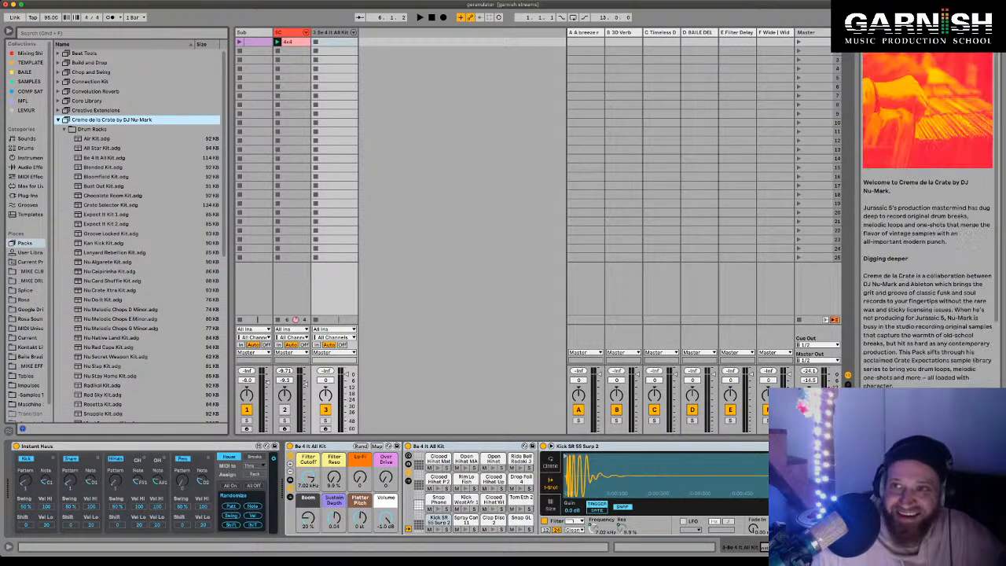
key(super+shift+question)
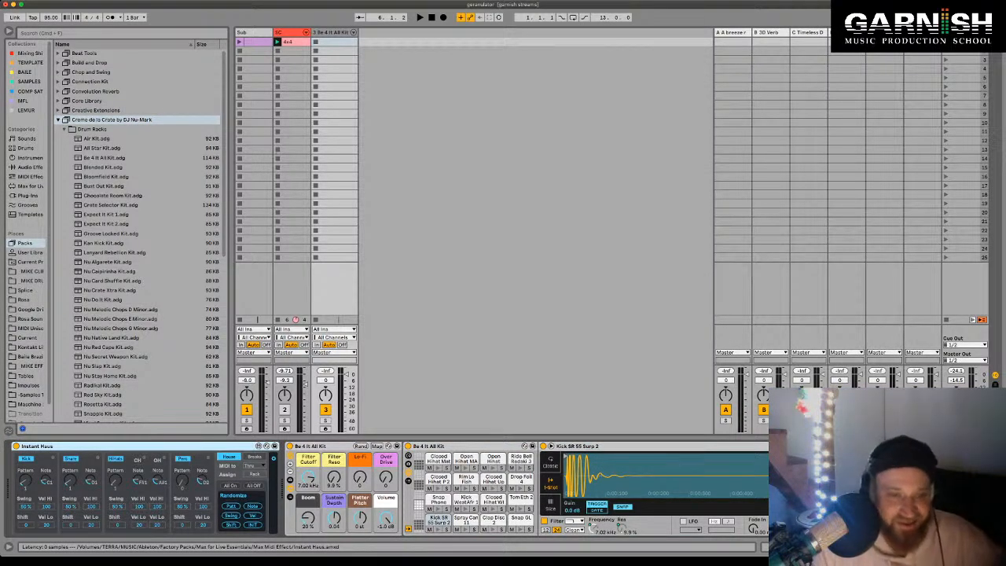
Step: Lower the Be 4 It All Kit track's volume to -8.5 dB during playback and stop the playback
drag(346, 375, 346, 383)
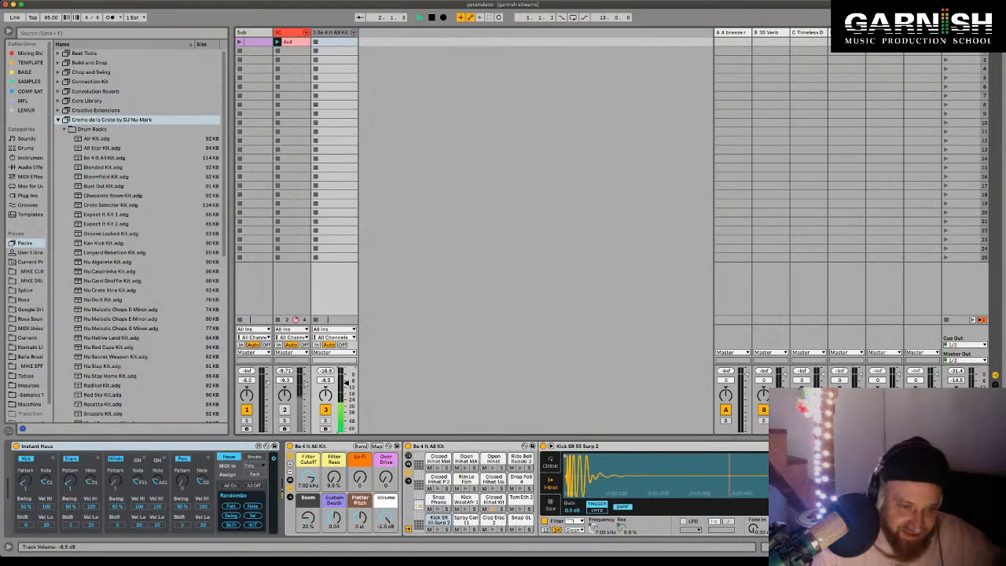
key(space)
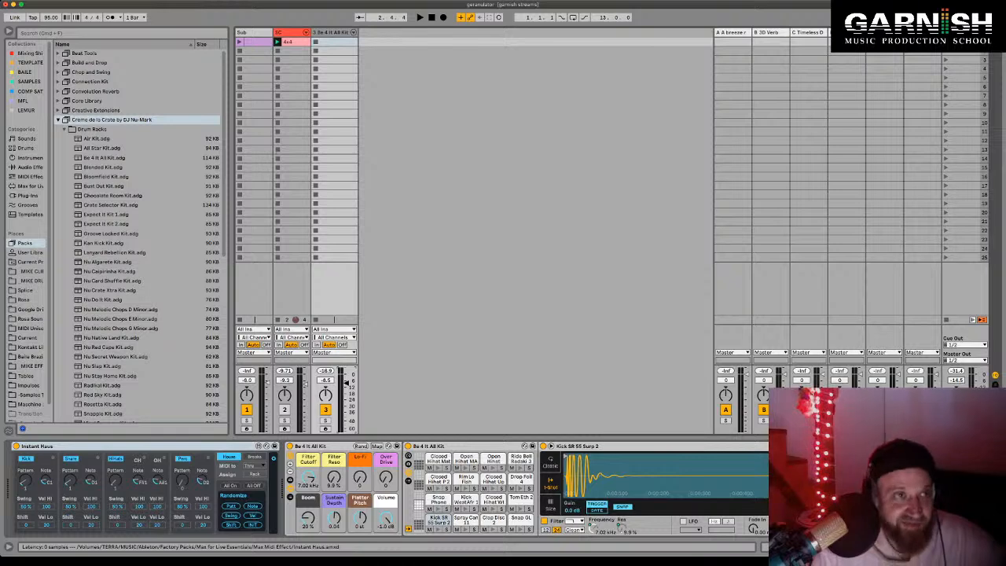
Step: Audition the Instant Haus drum pattern at 111 BPM and again at 91 BPM with the Breaks style
key(space)
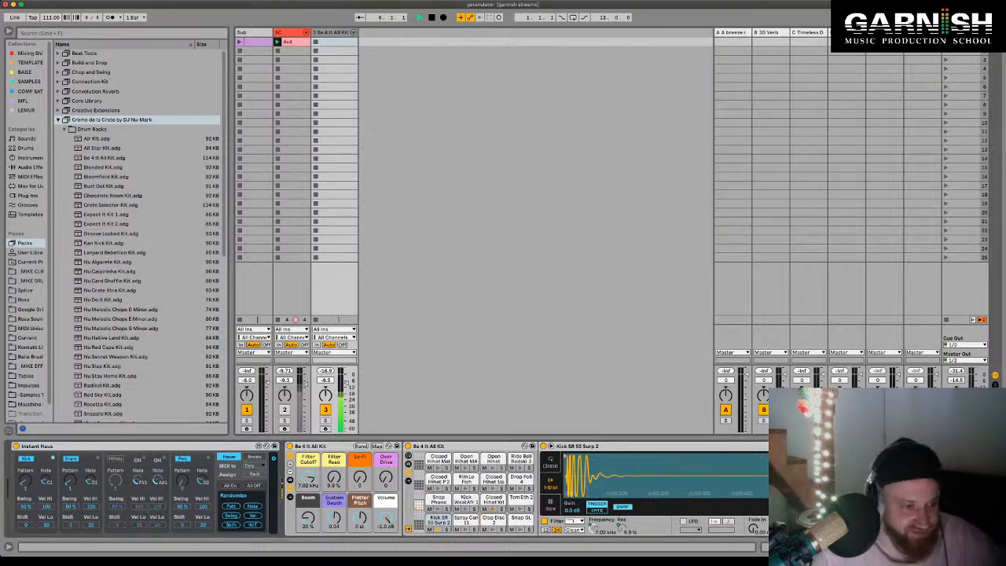
key(space)
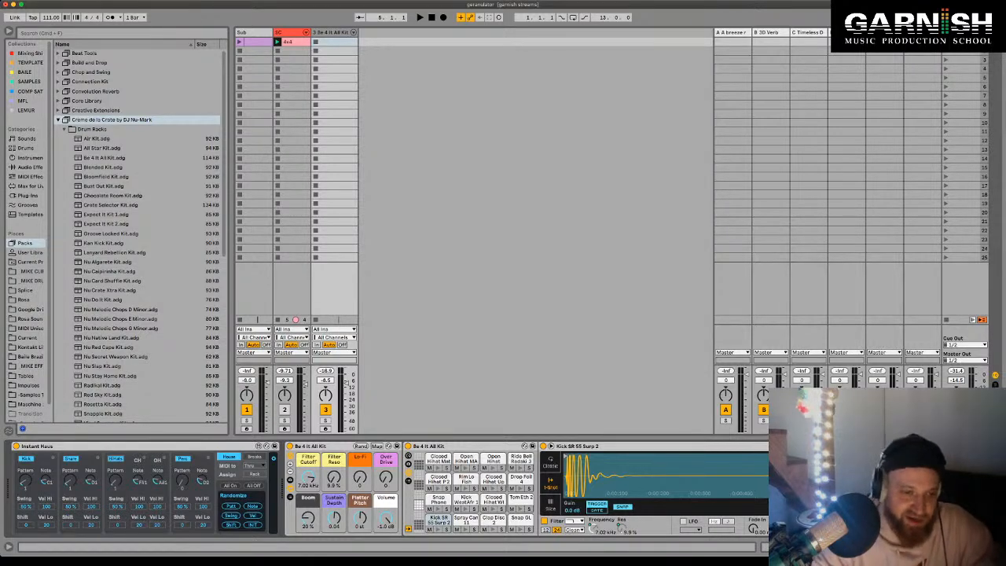
key(space)
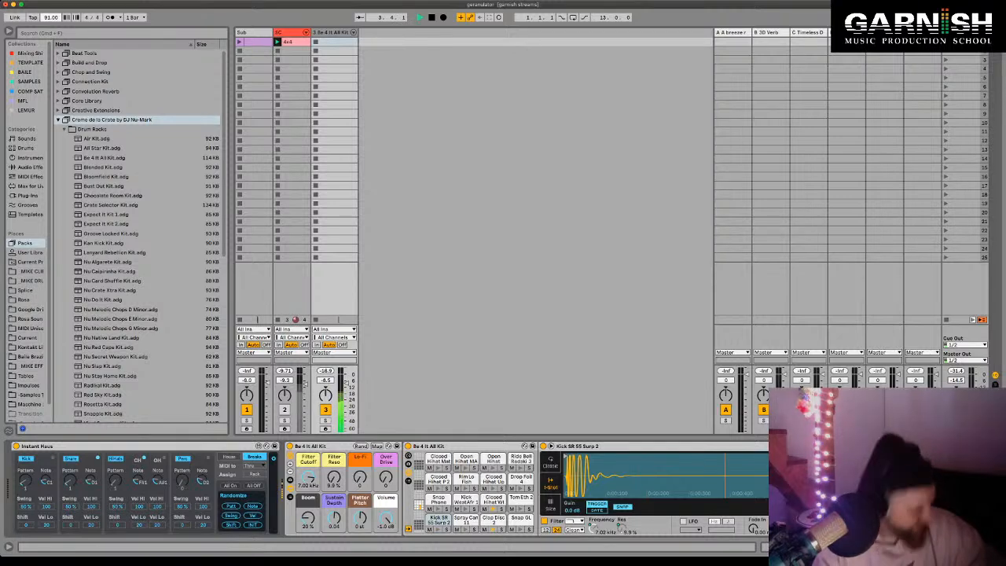
key(space)
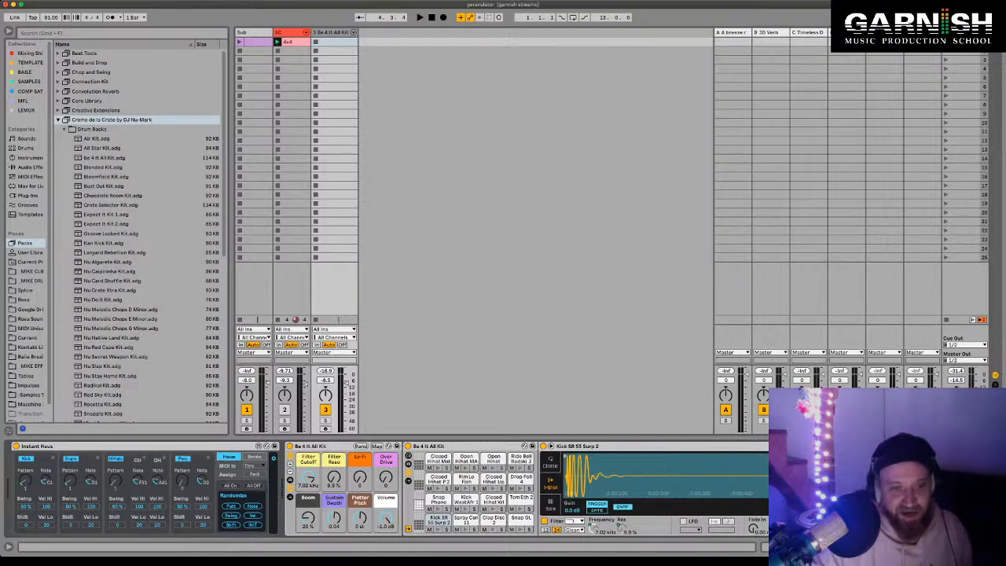
Step: Unfold the Presets section of the Instant Haus device
click(275, 457)
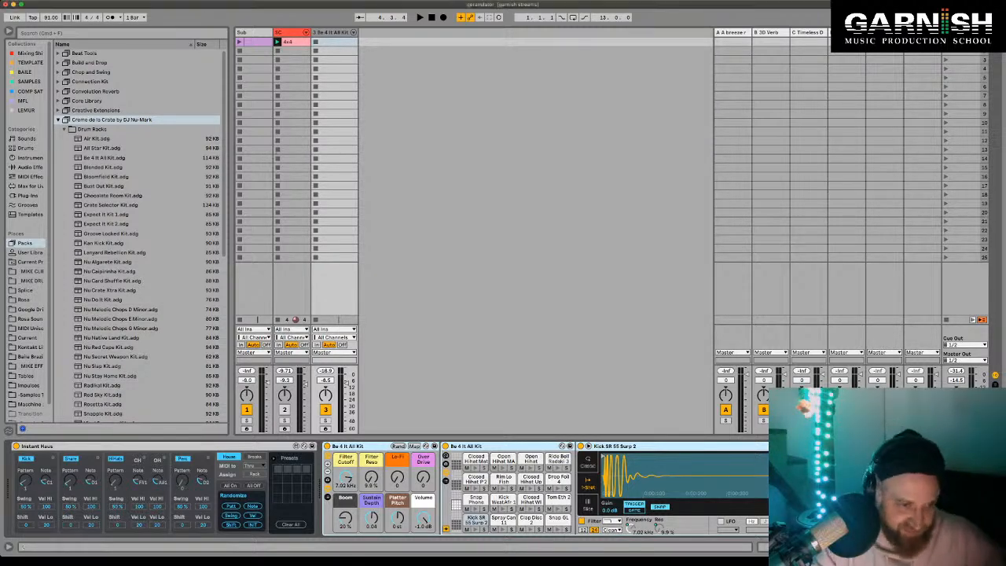
click(962, 221)
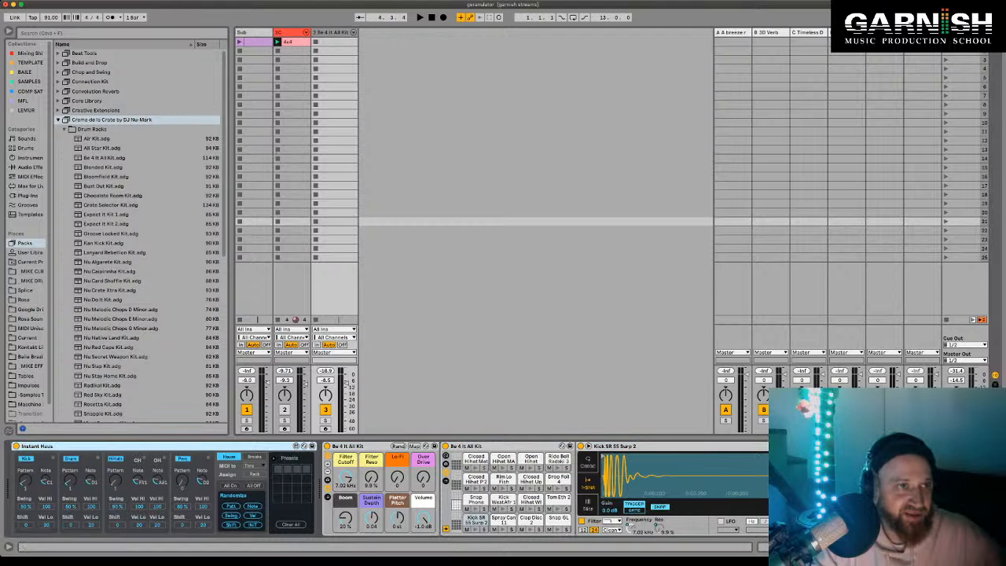
Step: Search the User Library for "instant afro" and add the Instant Afro device on a new MIDI track
key(Left)
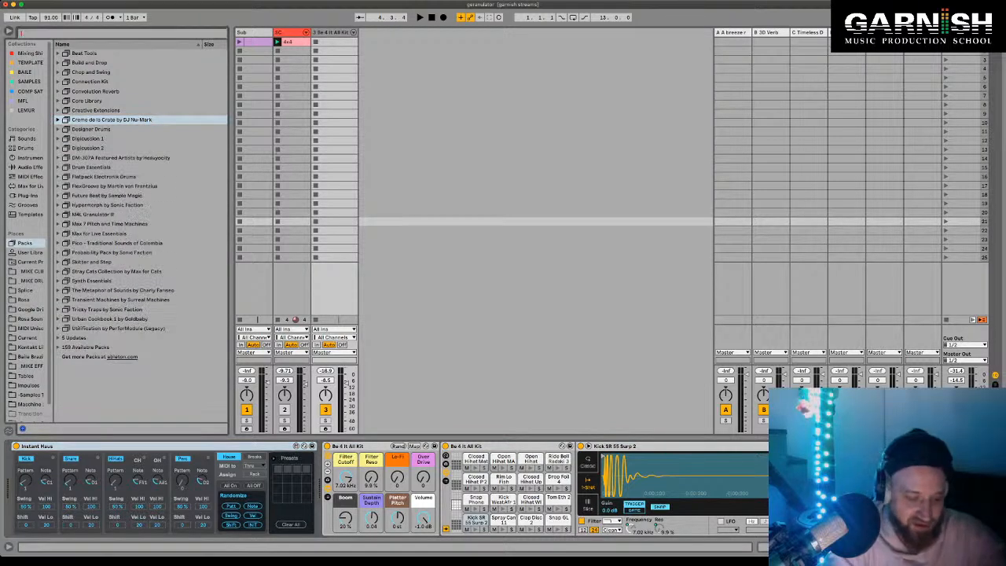
text(instant h)
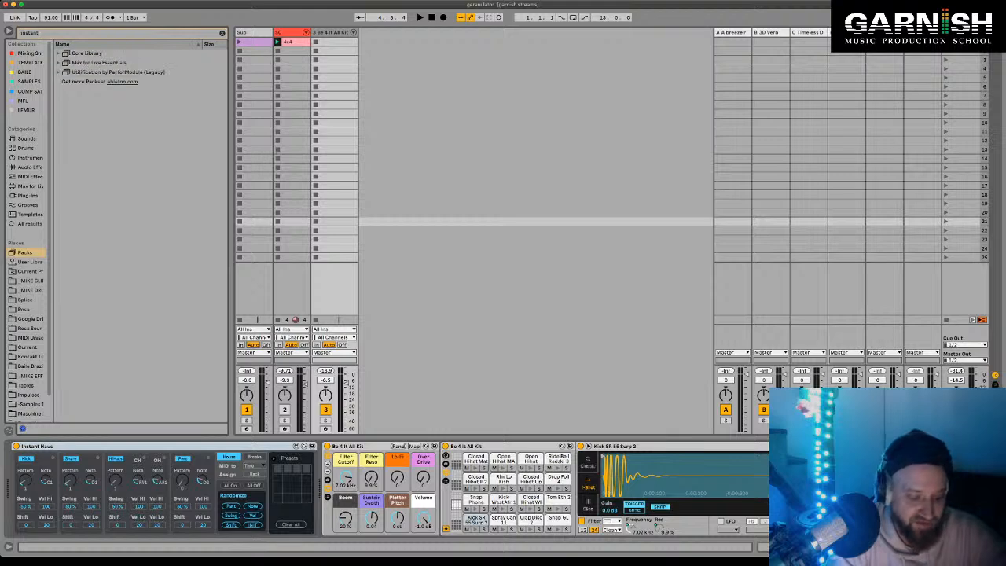
text(au)
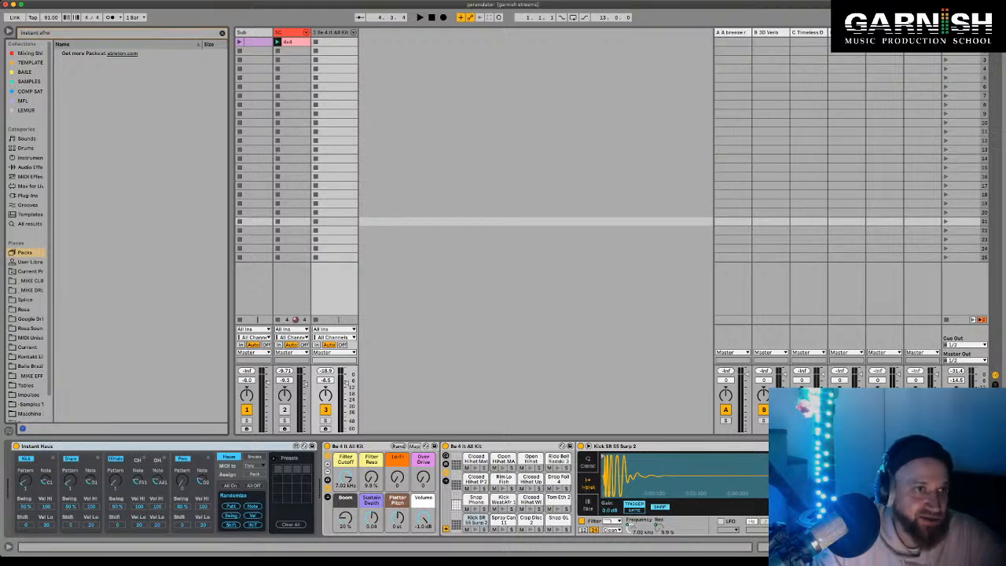
click(30, 262)
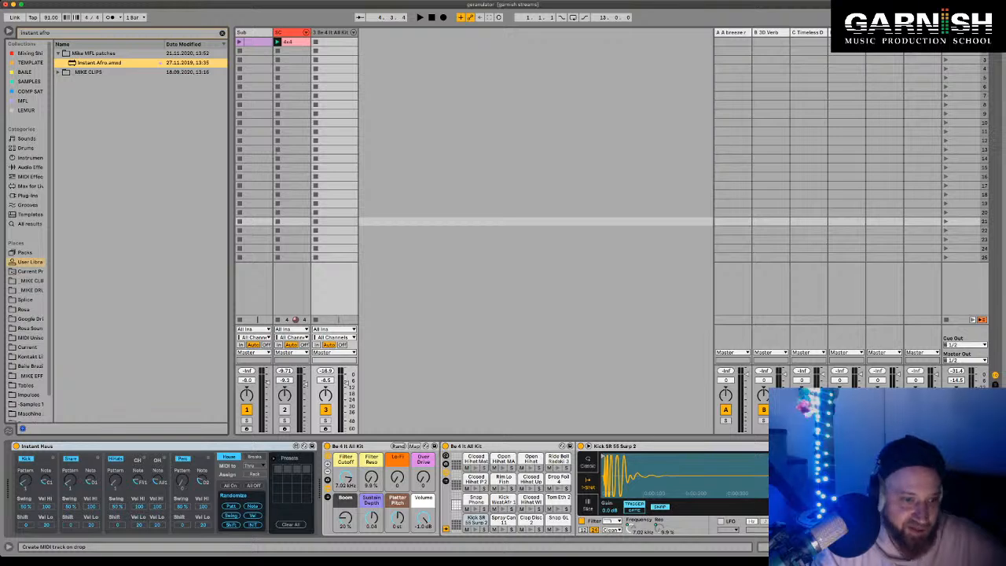
drag(99, 62, 534, 157)
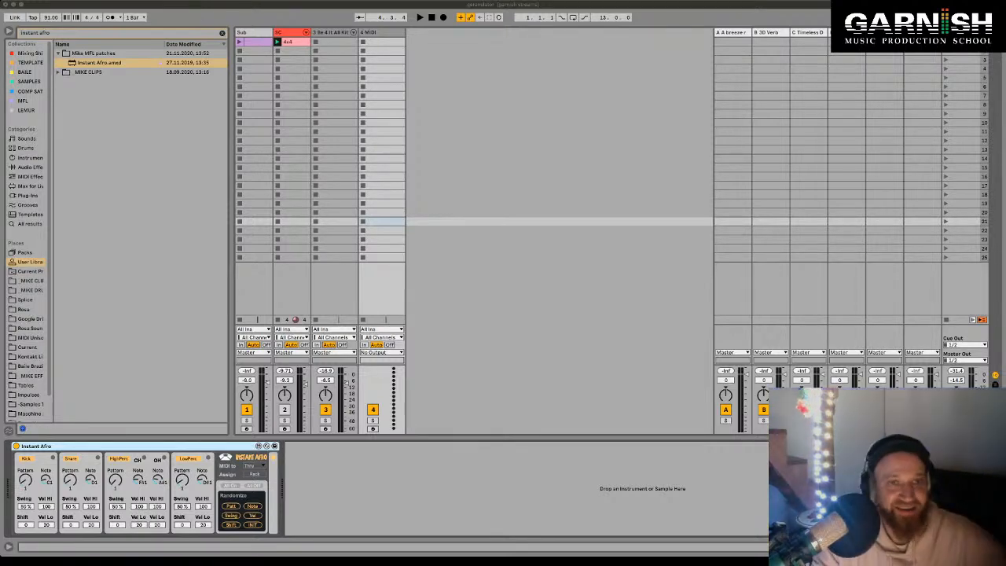
Step: Select the Be 4 It All Kit track again to show its Instant Haus device and drum rack
click(384, 168)
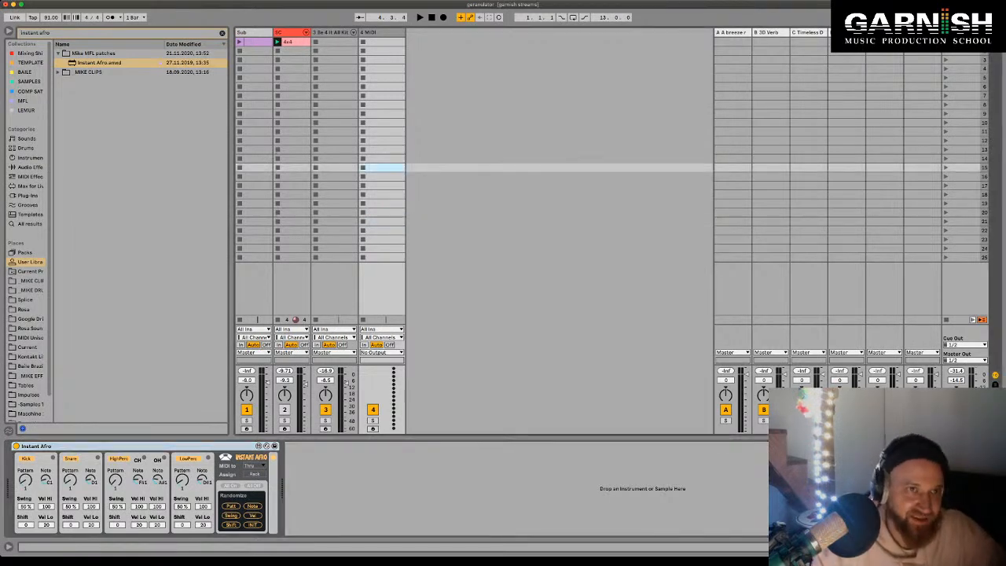
click(335, 167)
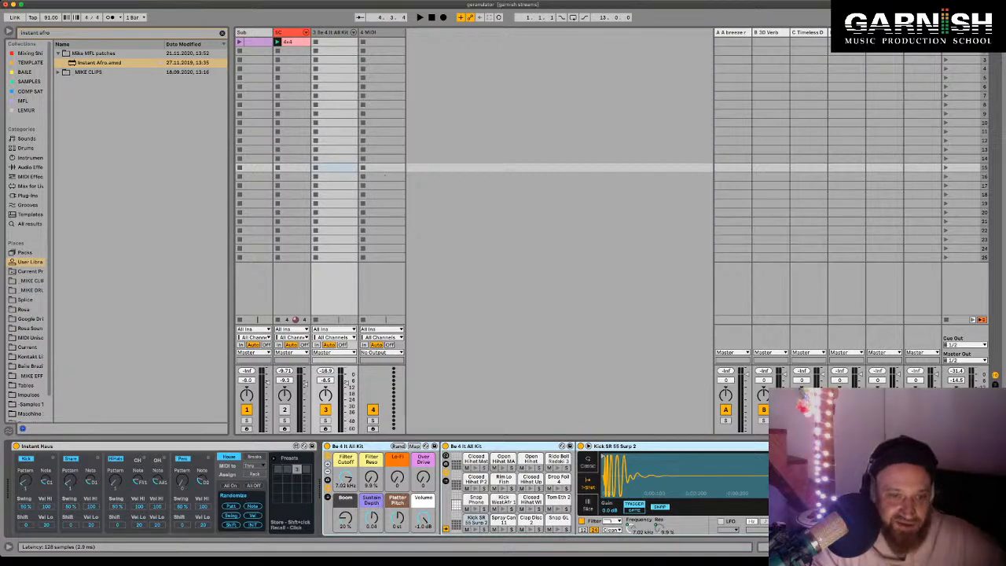
Step: Audition the Instant Afro pattern on the second Be 4 It All Kit track
click(384, 168)
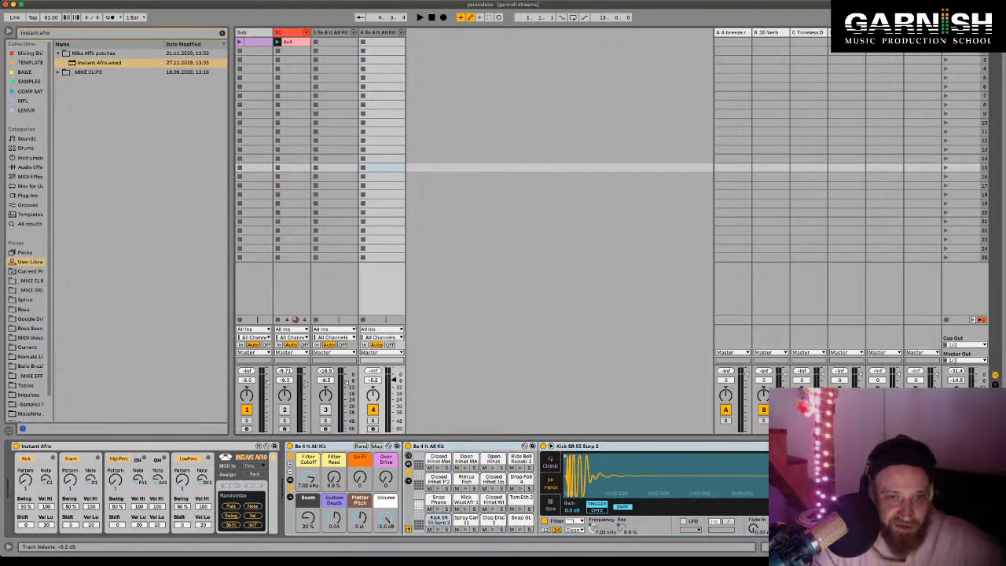
key(space)
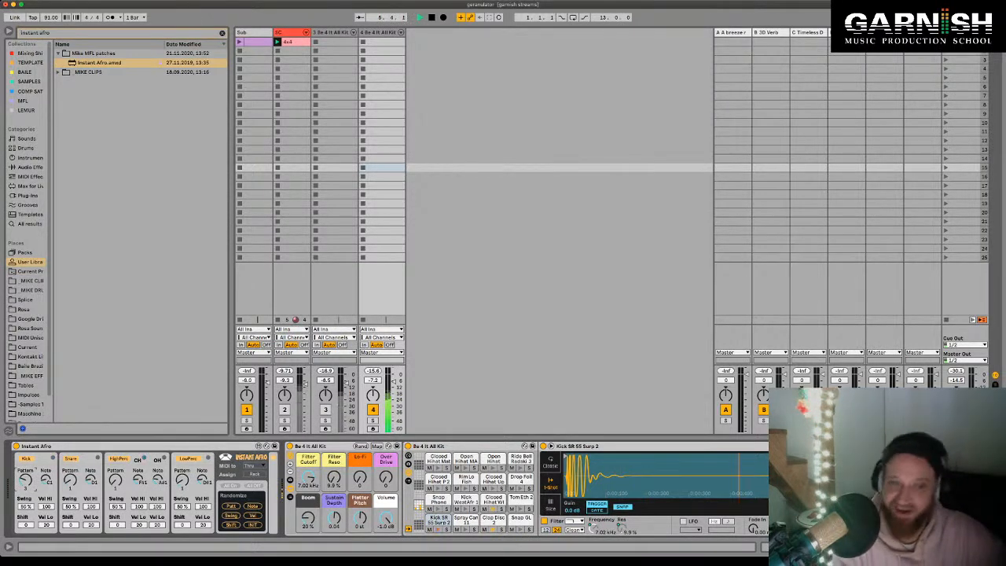
key(space)
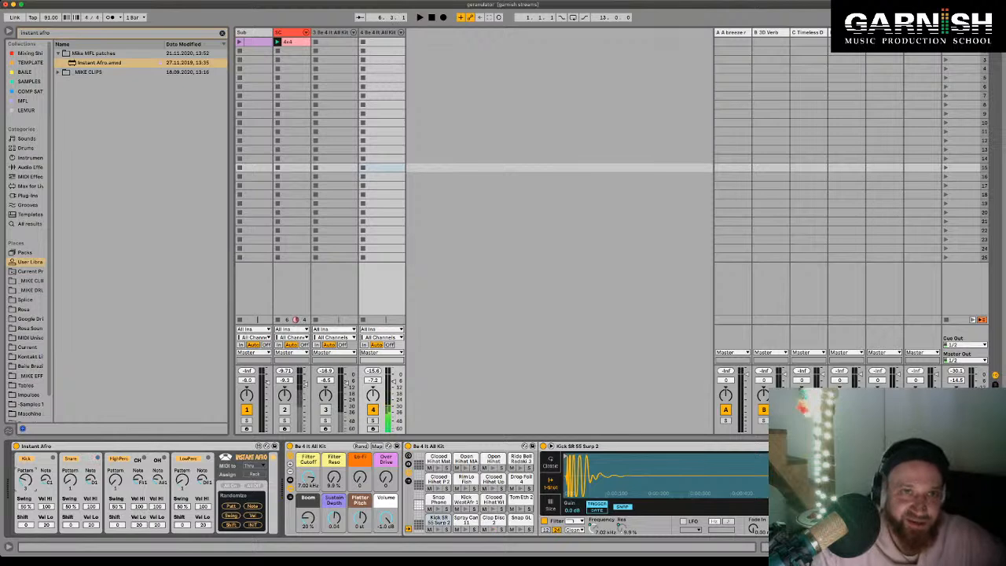
Step: Compare the Instant Haus and Instant Afro tracks, return to the Instant Haus track and clear the browser search
click(336, 168)
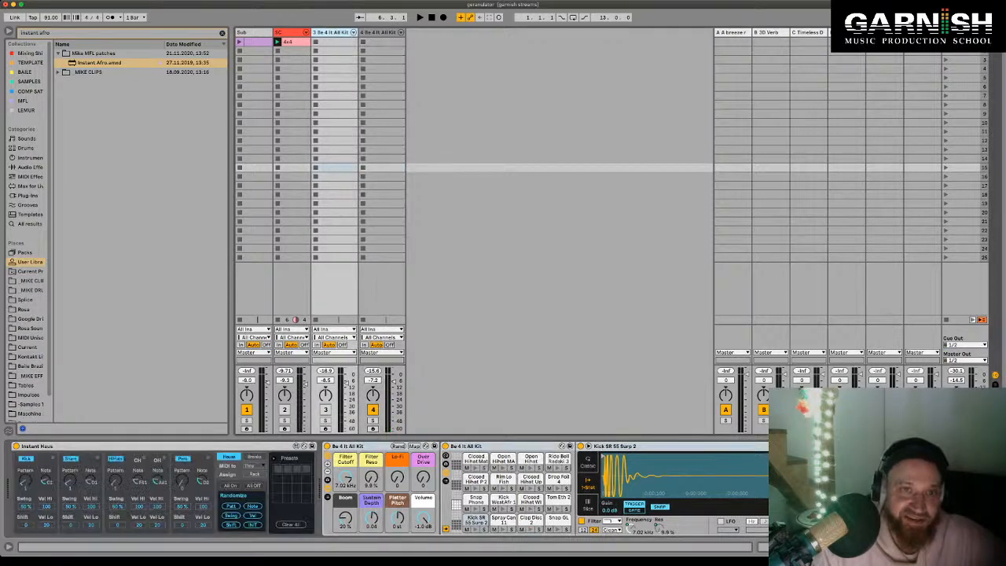
click(382, 168)
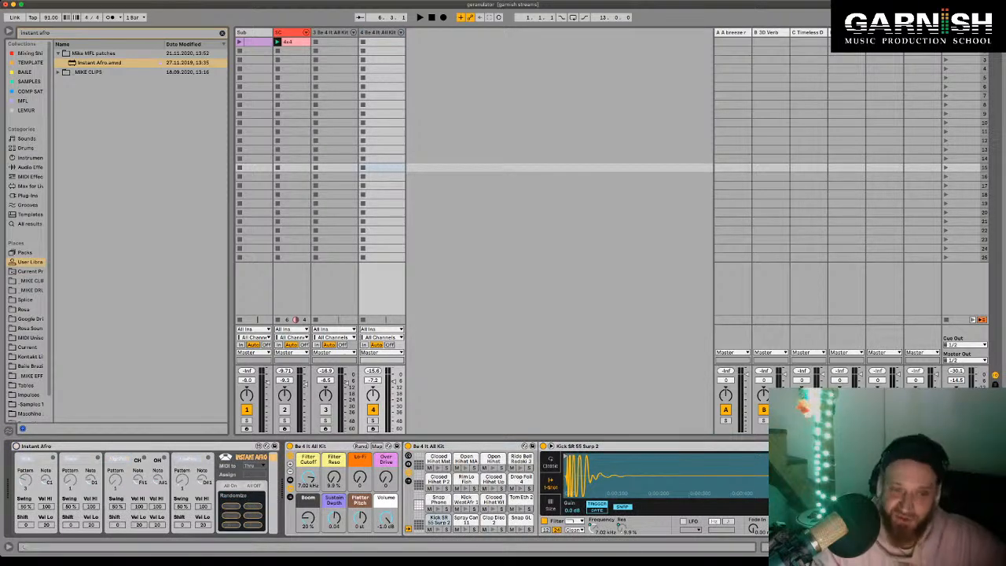
click(337, 167)
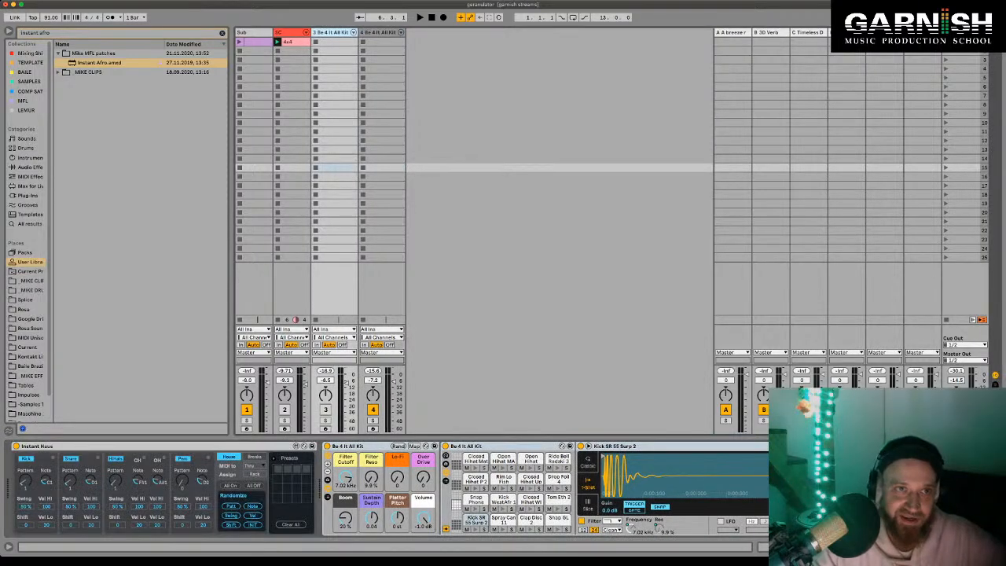
key(Escape)
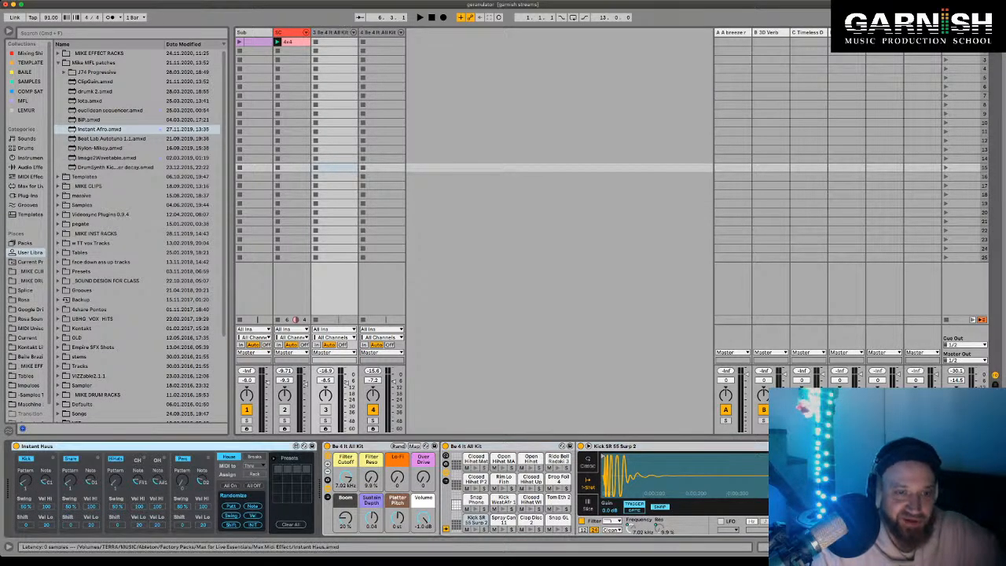
click(331, 32)
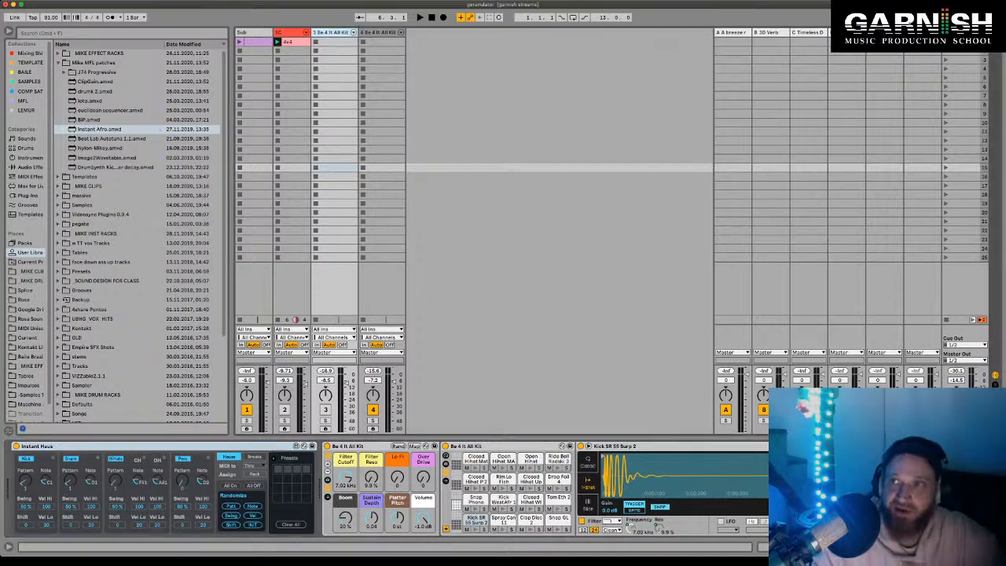
Step: Try to MIDI-map the Patt randomize control of the Instant Haus device
key(super+m)
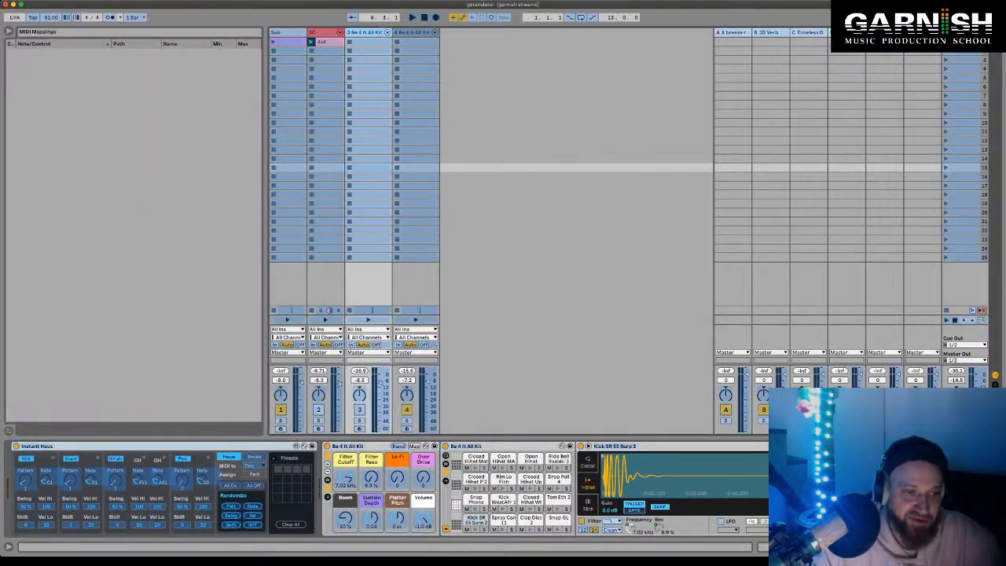
click(231, 506)
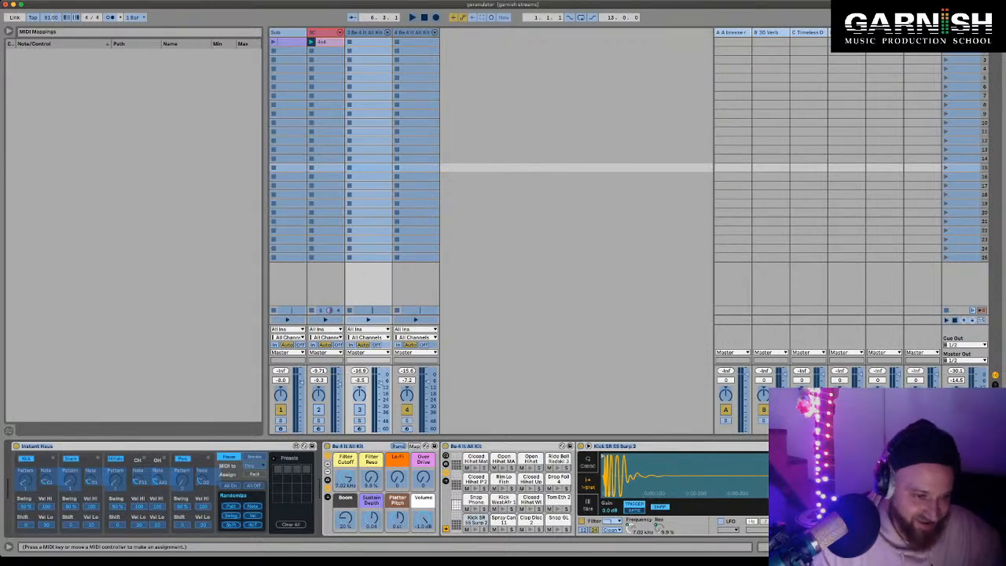
key(super+m)
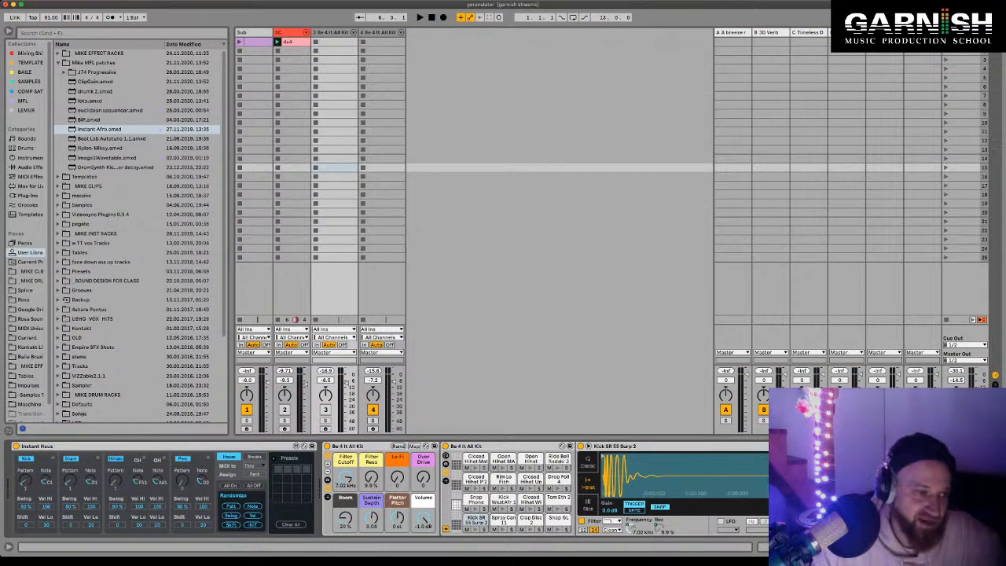
key(super+m)
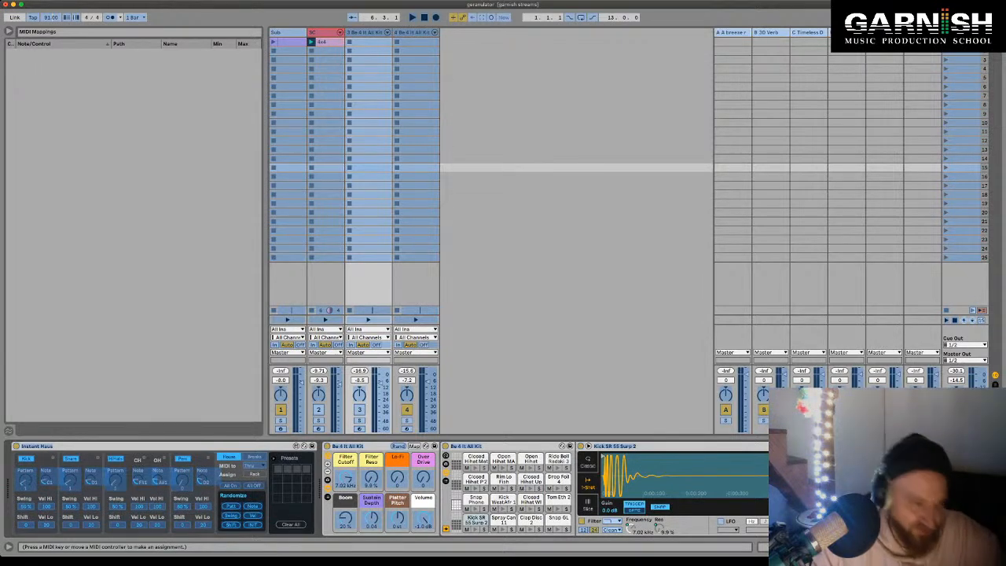
key(super+m)
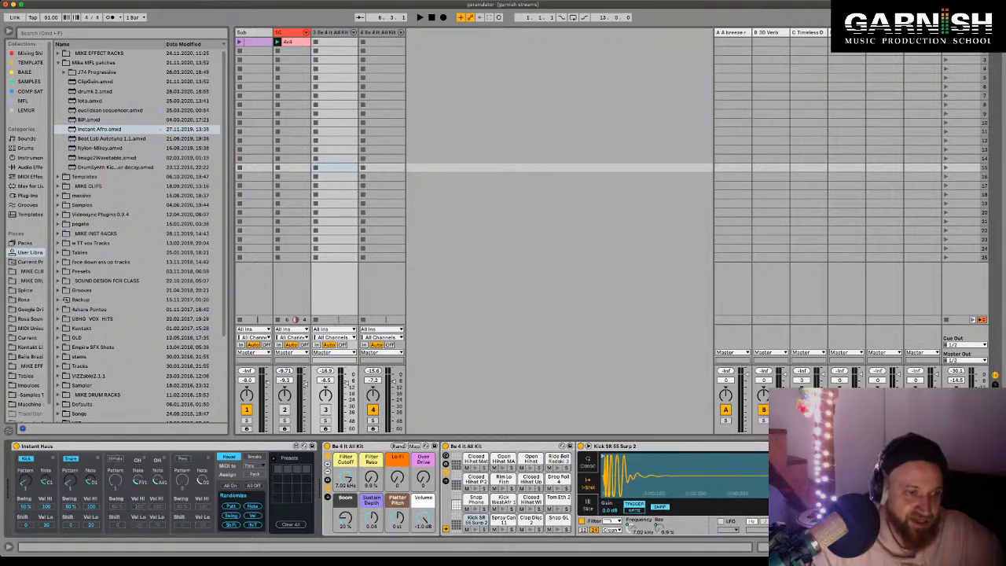
Step: Audition the Instant Haus kick lane alone, and again with the snare lane enabled
key(space)
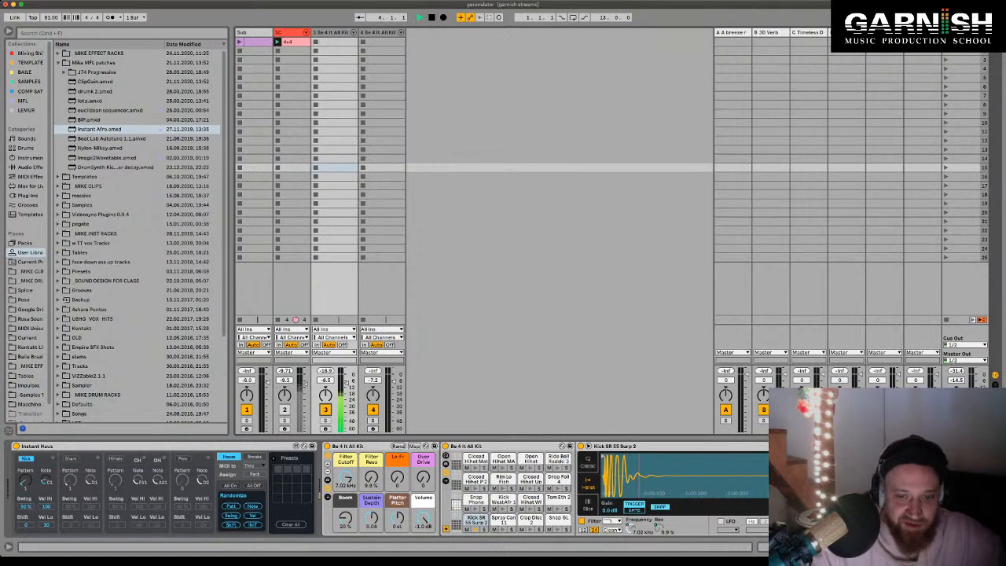
key(space)
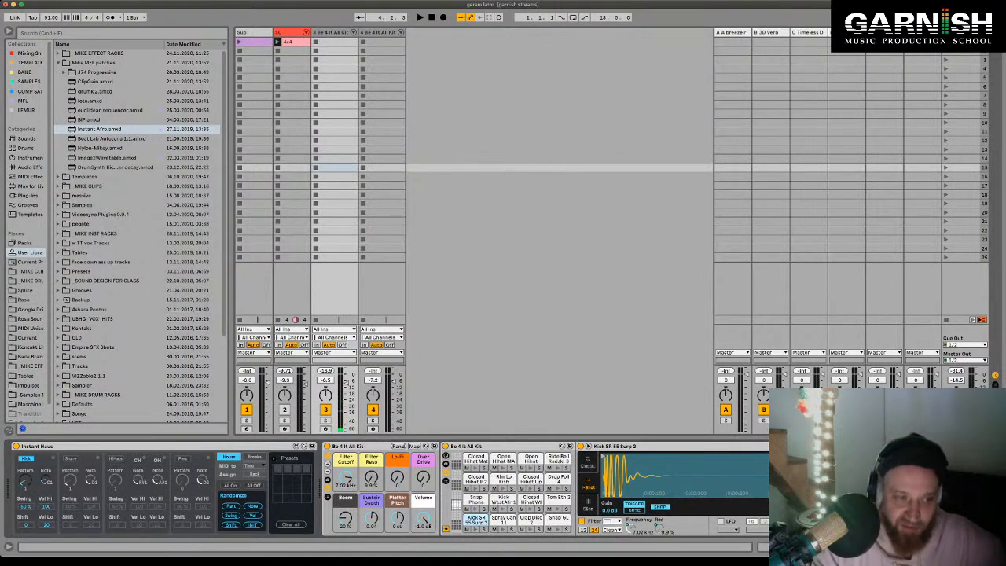
click(157, 445)
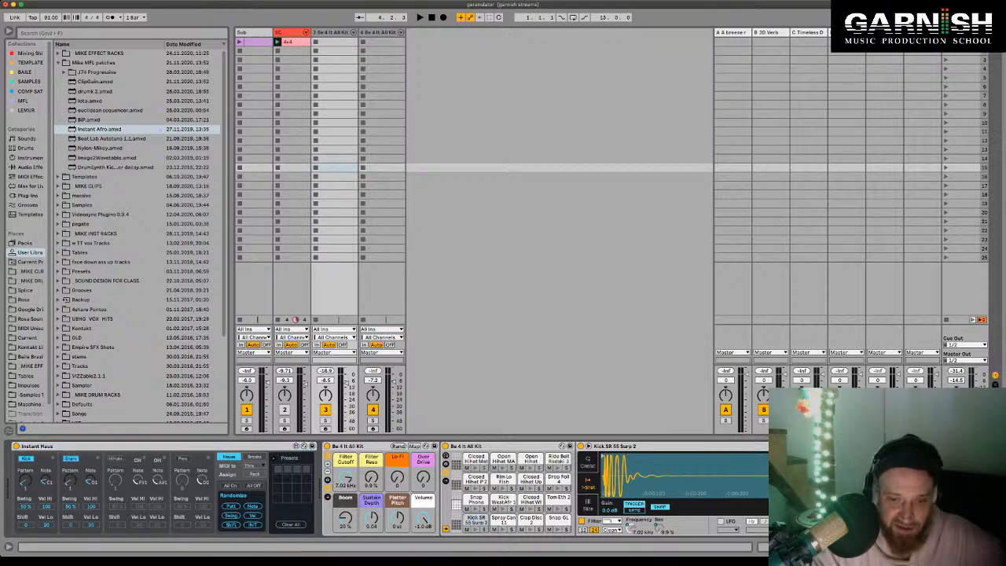
key(space)
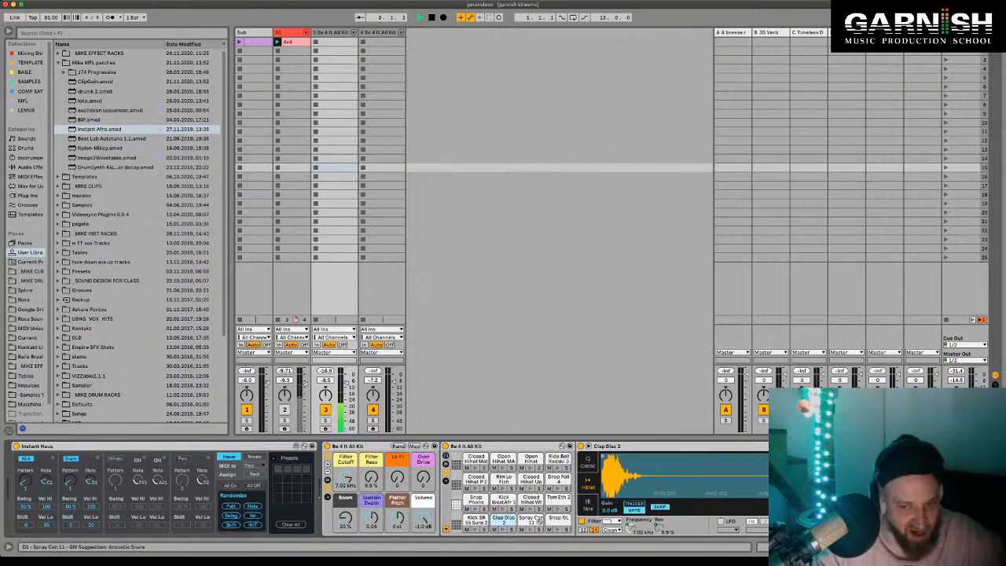
Step: Move Spray Can 11 onto the Clap Disc 2 pad of the drum rack so the two samples swap places
click(537, 520)
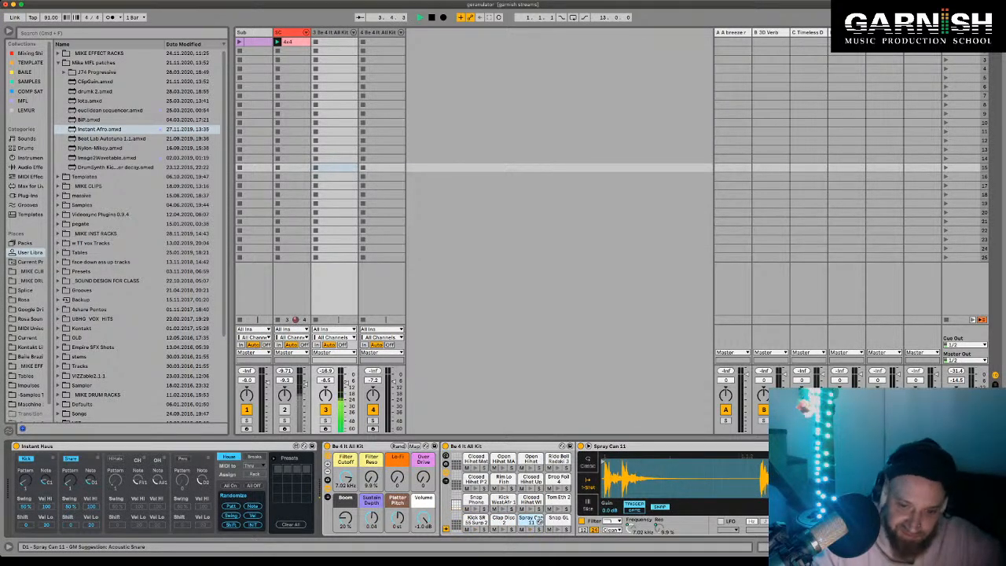
drag(537, 520, 503, 521)
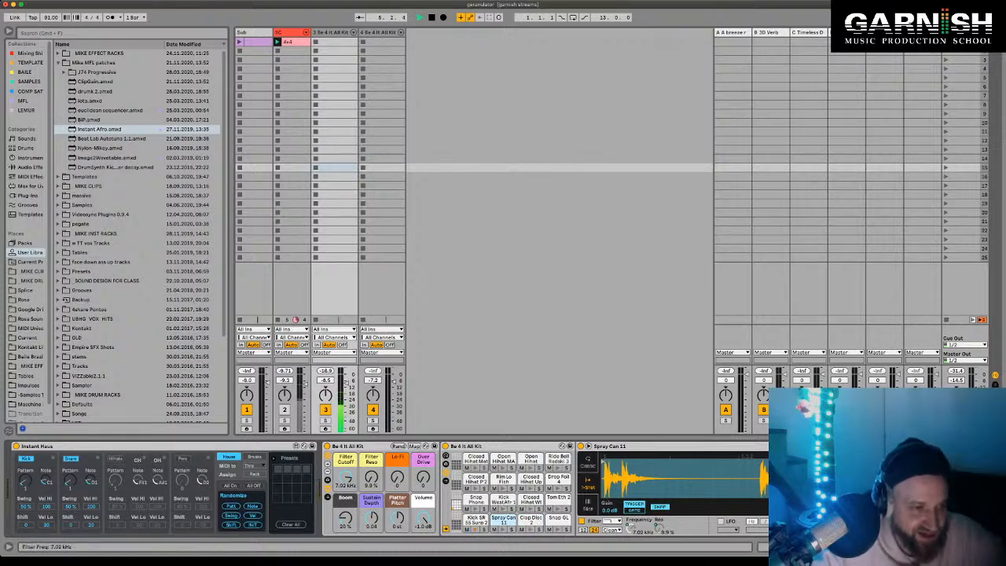
key(space)
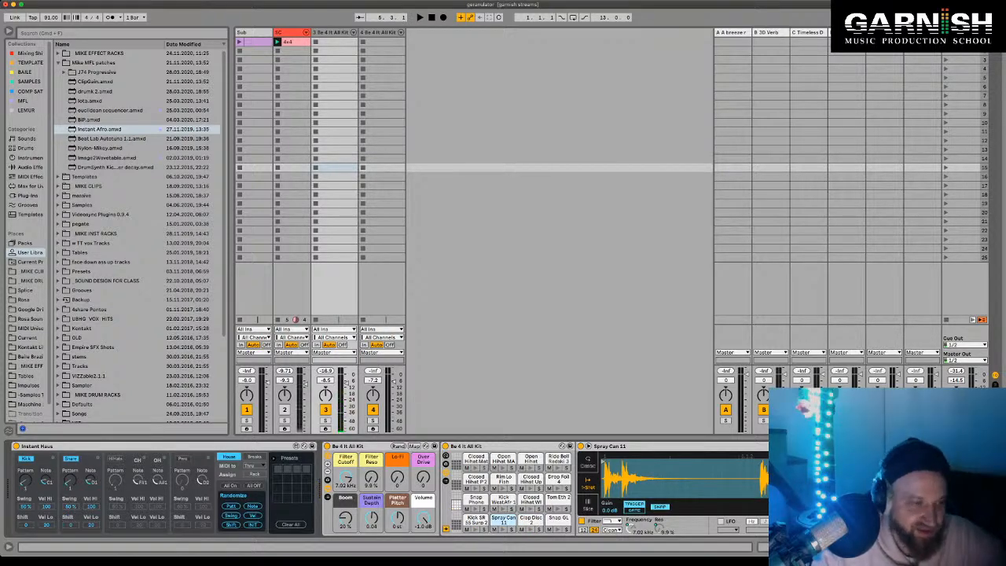
Step: Audition the pattern with kick, snare and hi-hat lanes enabled, and set the tempo to 98 BPM
key(space)
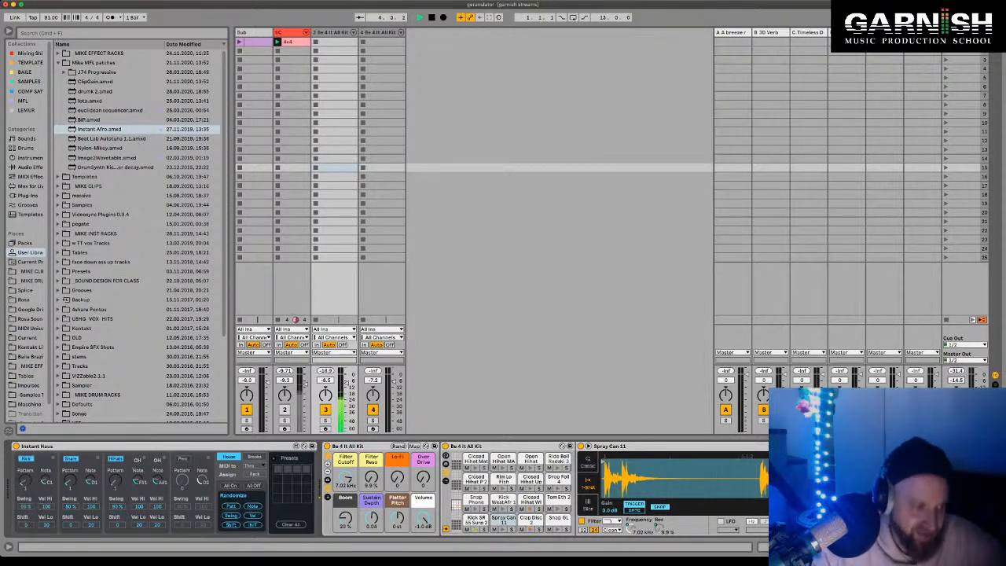
key(space)
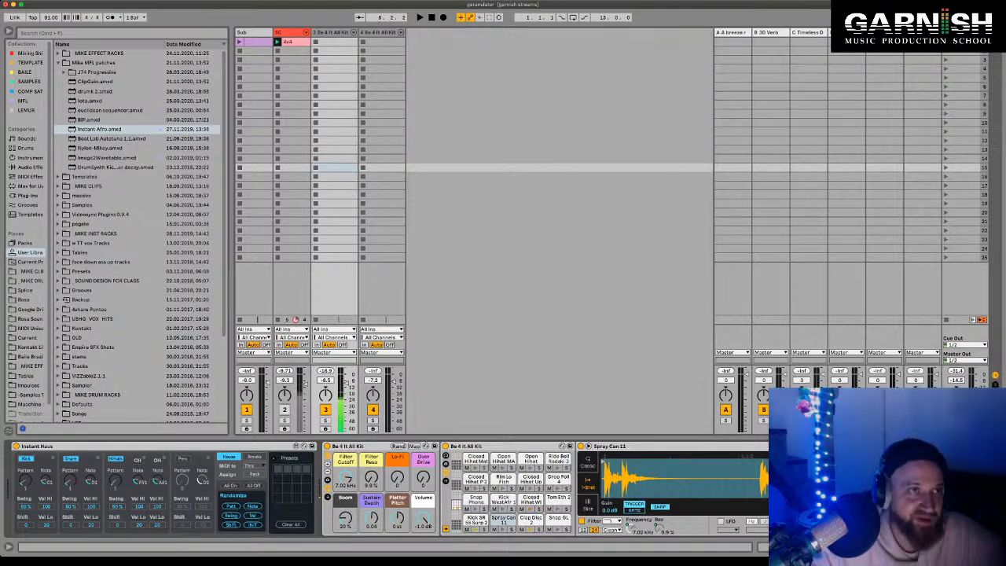
drag(51, 17, 52, 19)
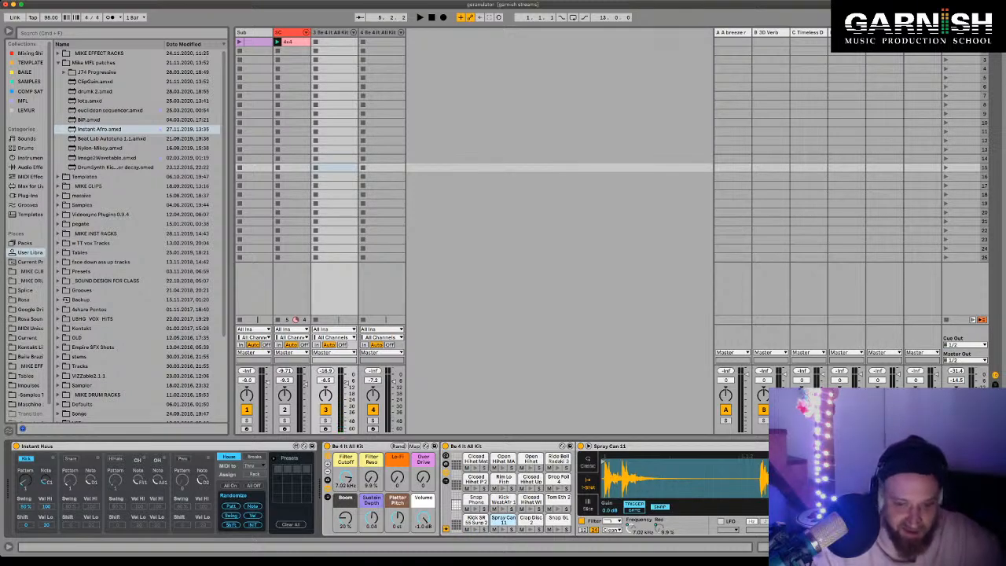
Step: Try moving Spray Can 11 onto the Kick SR pad and undo the move
drag(503, 519, 480, 520)
key(super+z)
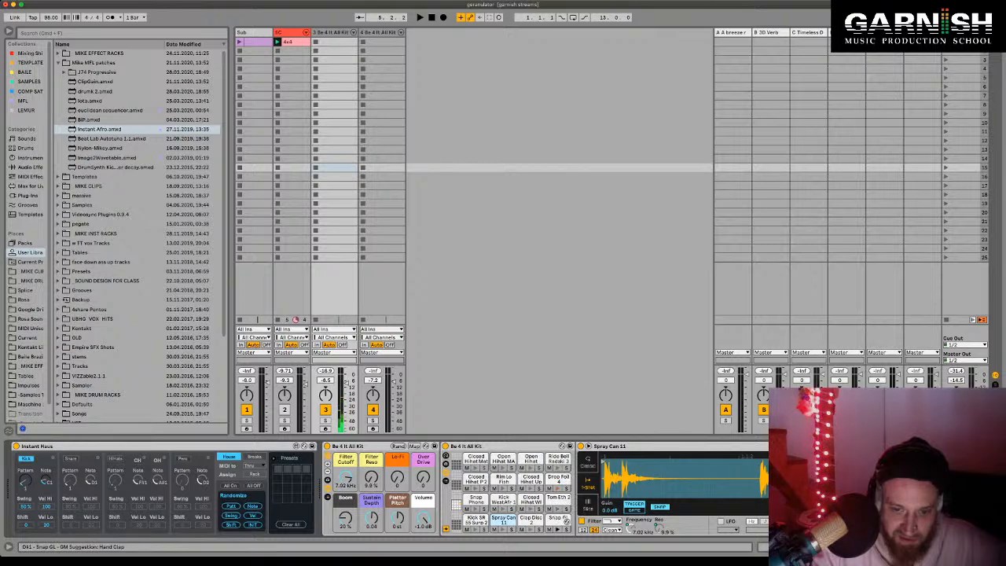
Step: Inspect the Snap GL and closed hi-hat pads of the drum rack and play the Instant Haus pattern
click(559, 518)
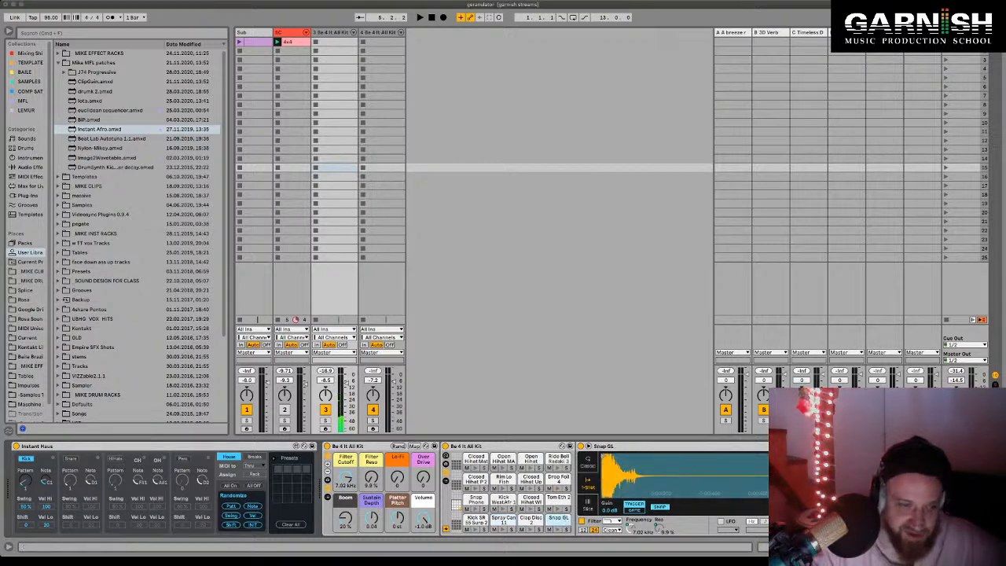
click(475, 480)
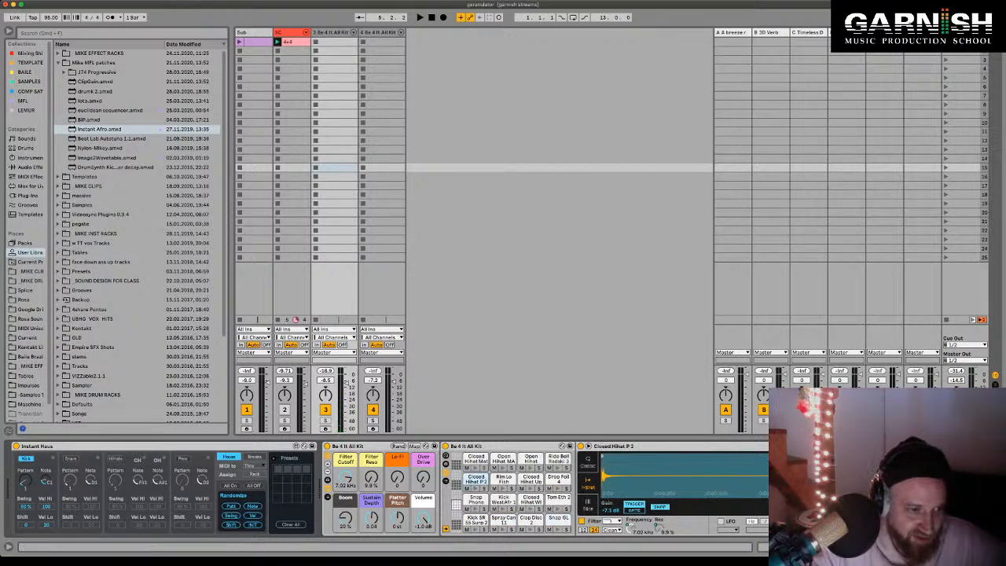
key(space)
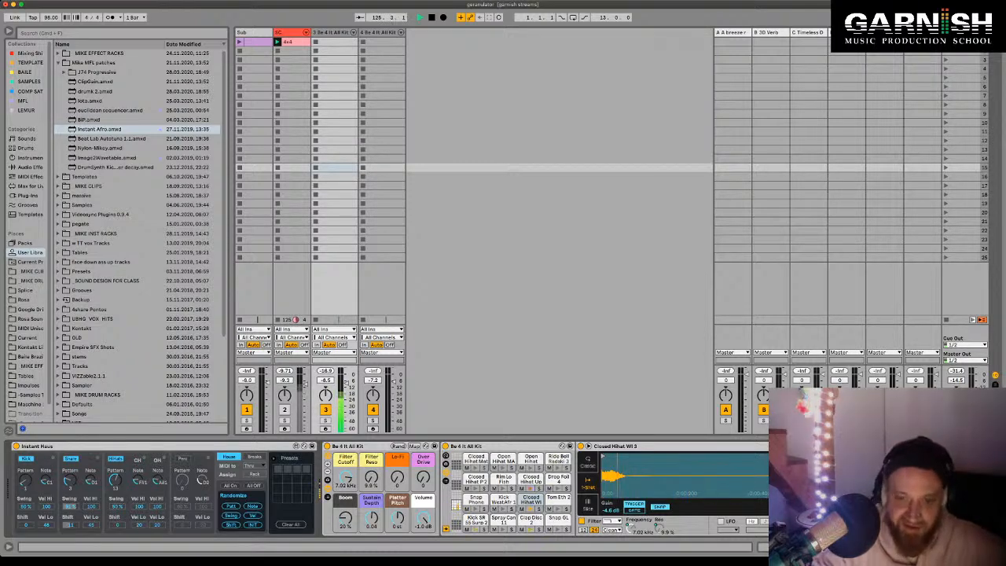
click(531, 500)
click(531, 480)
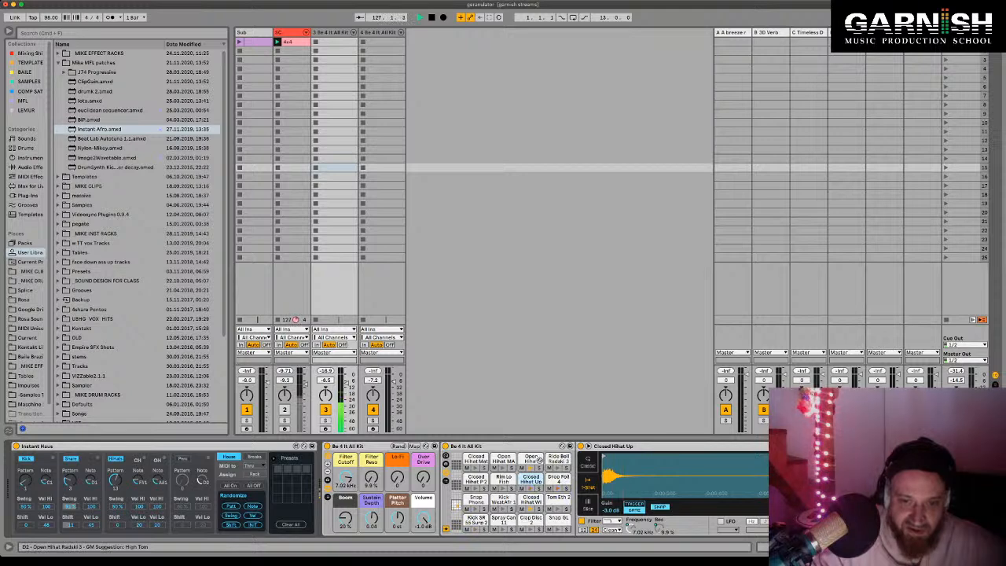
Step: Try swapping the Open Hihat MA 3 pad with the Closed Hihat Up pad and undo the swap
click(509, 460)
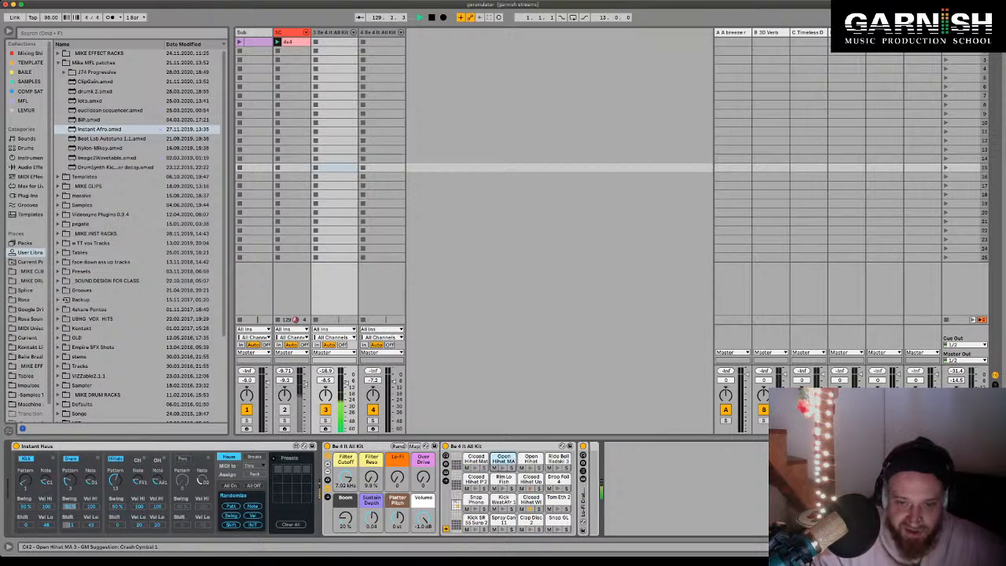
drag(504, 462, 537, 481)
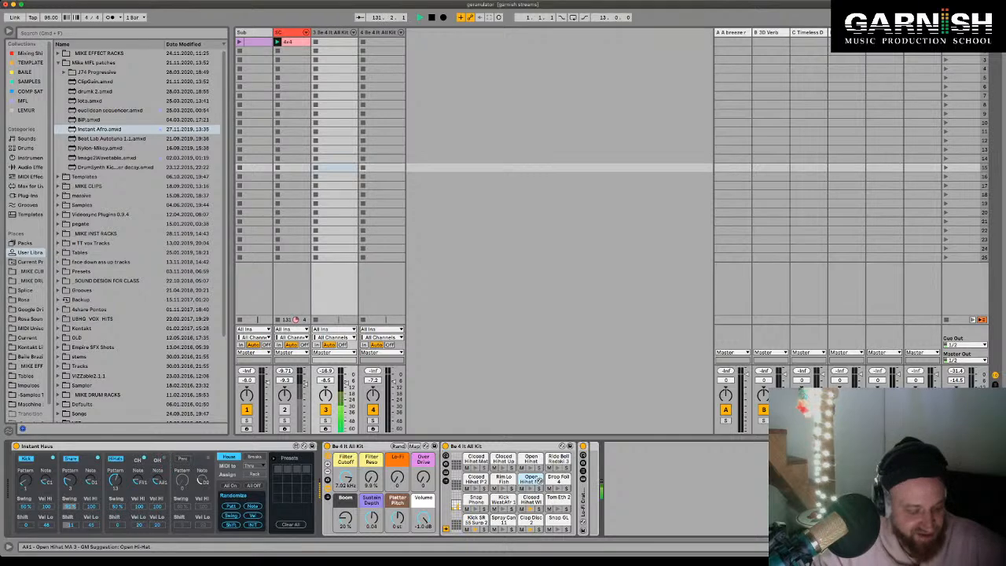
key(super+z)
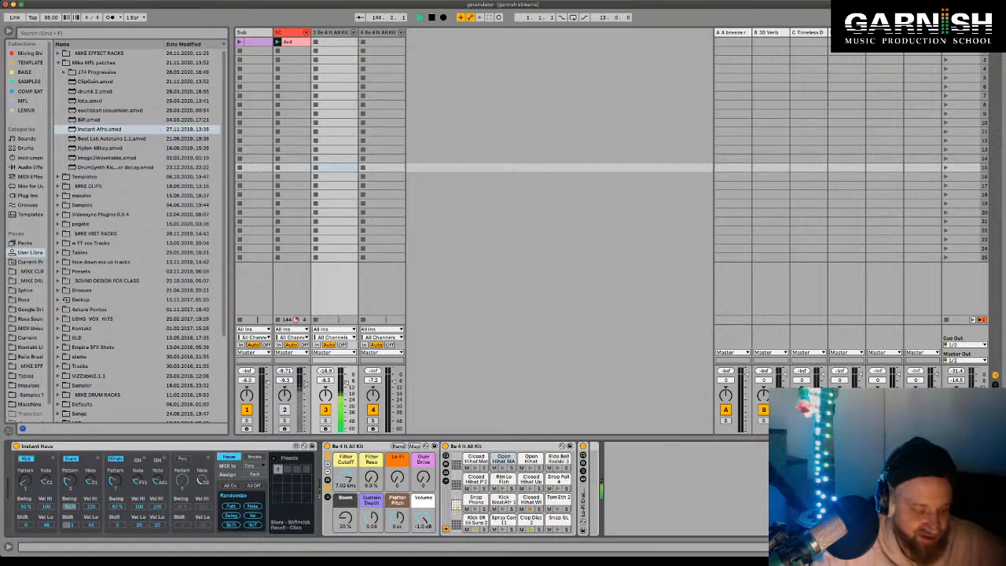
Step: Store the House-style pattern in preset slot 1 of Instant Haus and recall that preset during playback
click(278, 469)
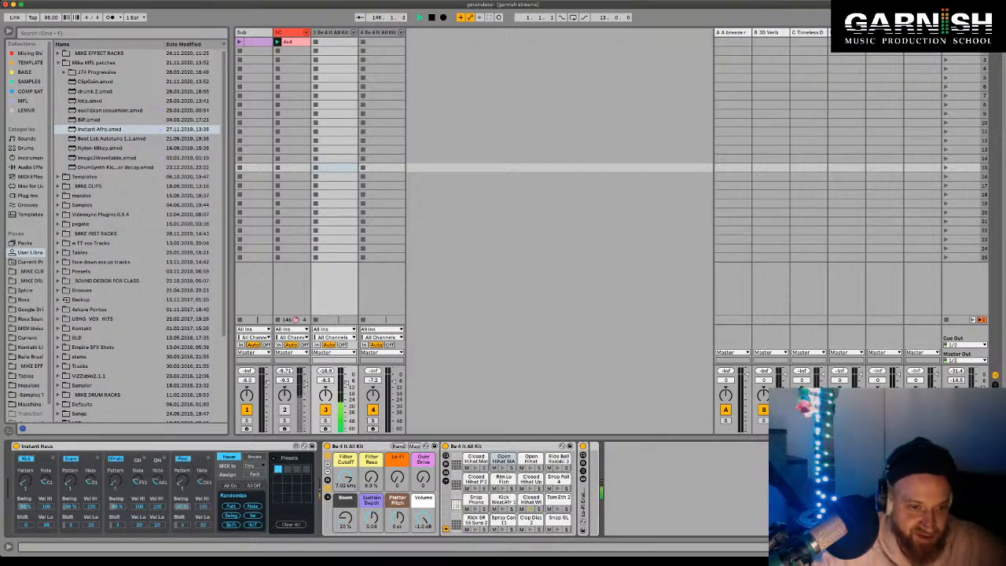
click(274, 458)
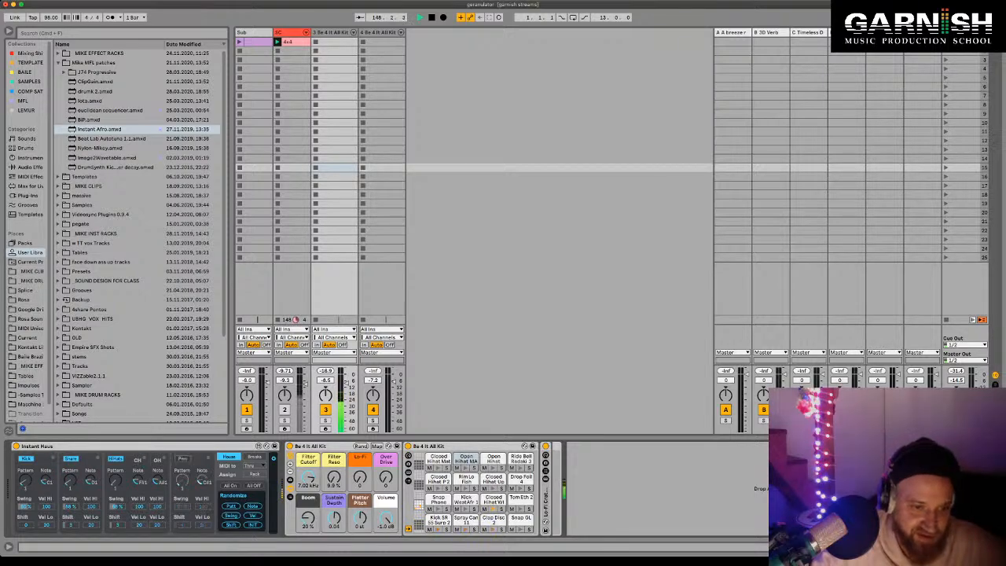
click(274, 458)
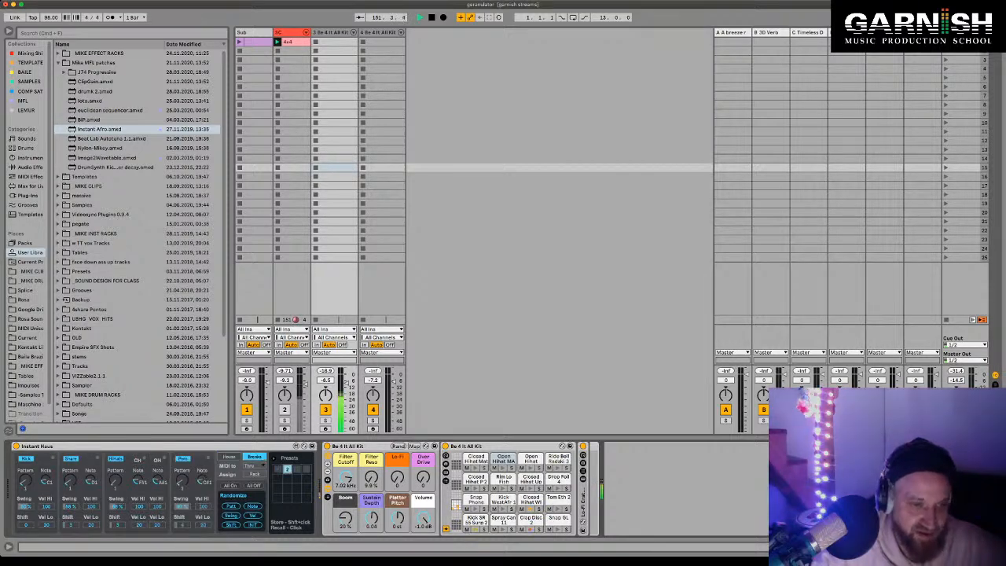
click(277, 469)
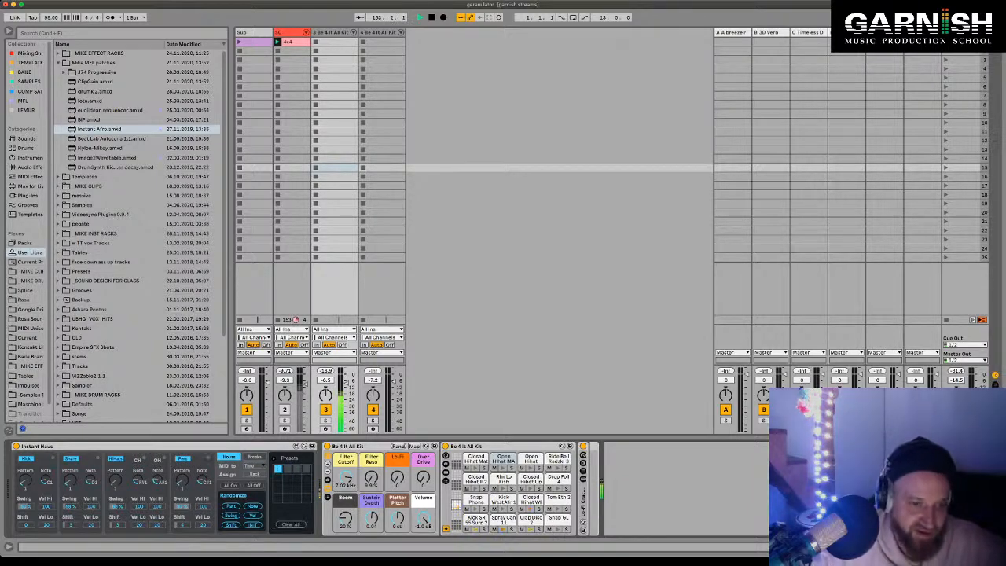
Step: Recall preset 1 of Instant Haus, store a variation without kick and percussion in slot 2, and return to preset 1
click(277, 469)
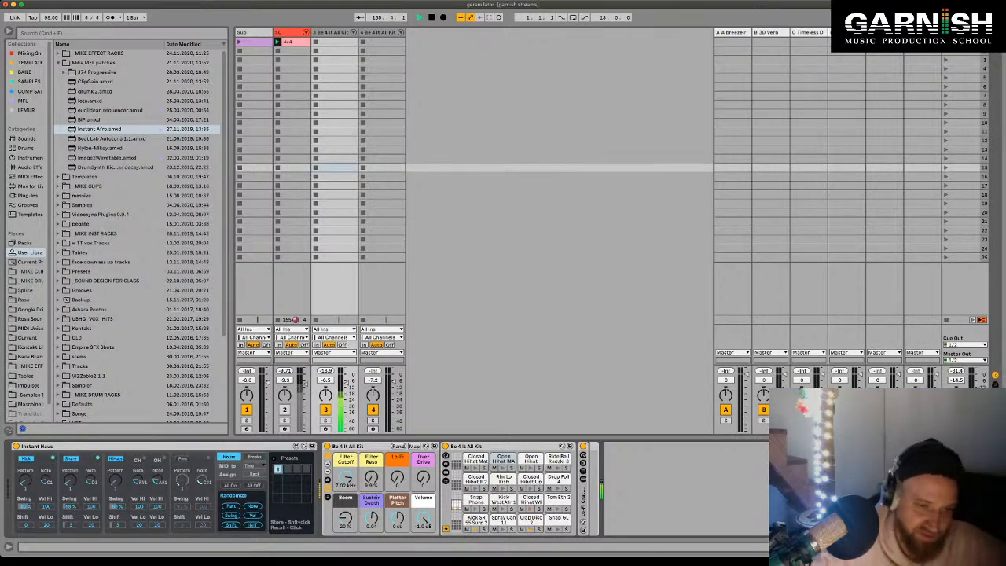
click(287, 469)
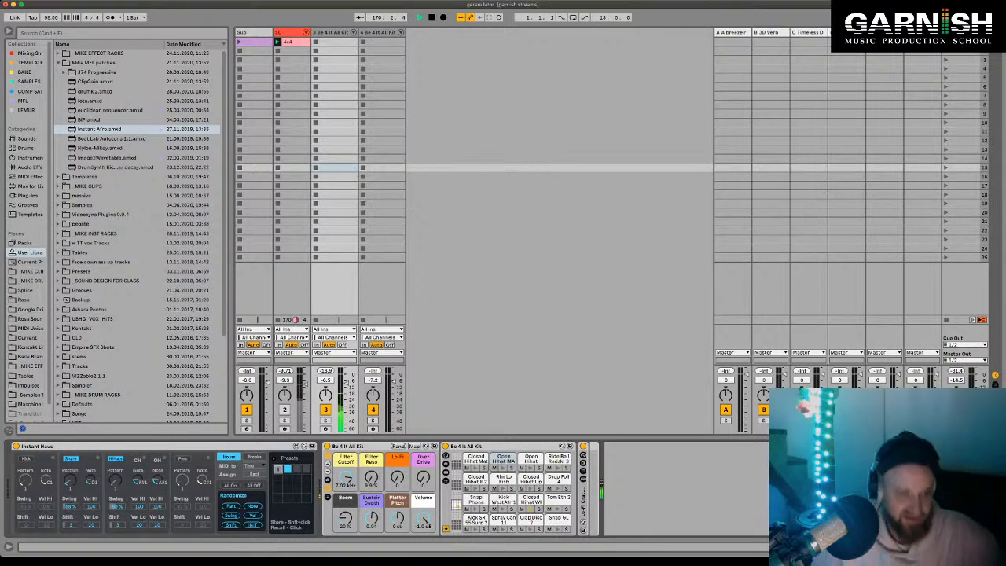
key(space)
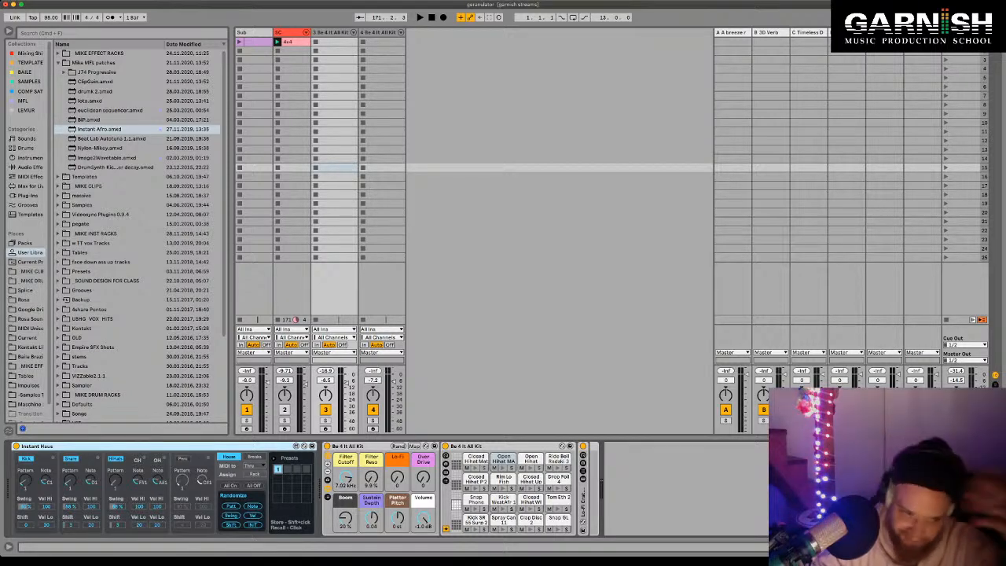
shift+click(277, 469)
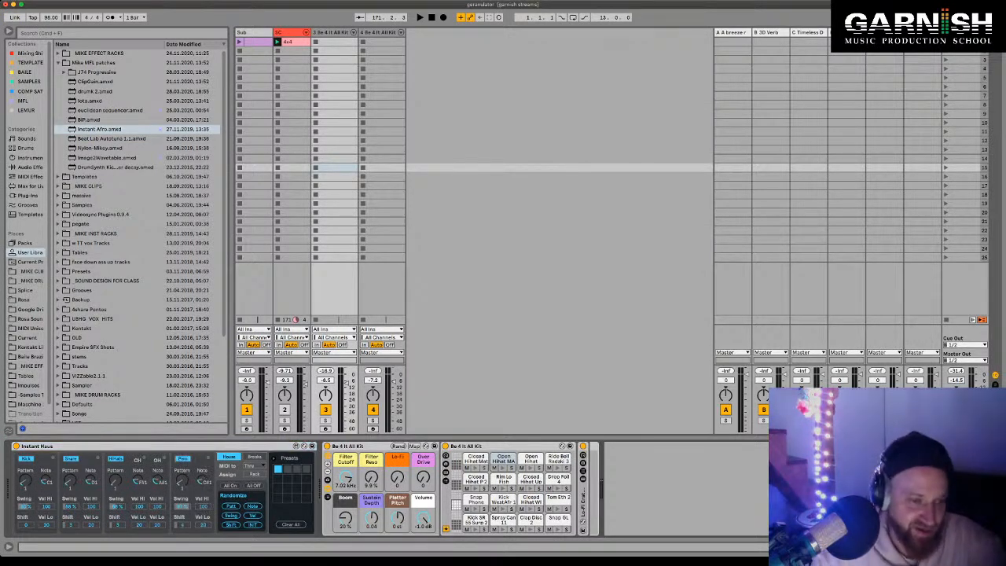
Step: Store the pattern with percussion in preset slot 3 of Instant Haus and alternate between presets 1 and 3 during playback
key(space)
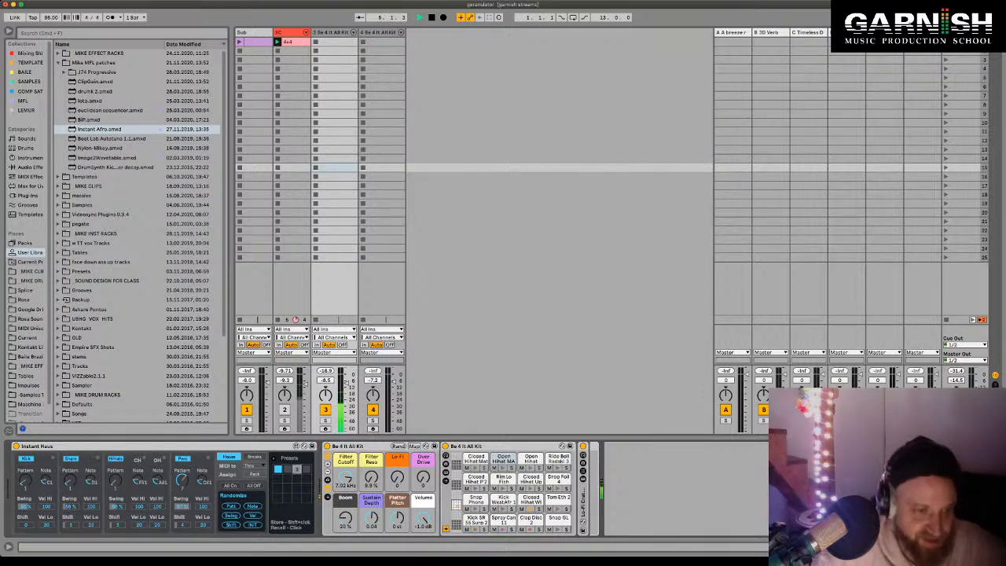
click(296, 469)
click(277, 469)
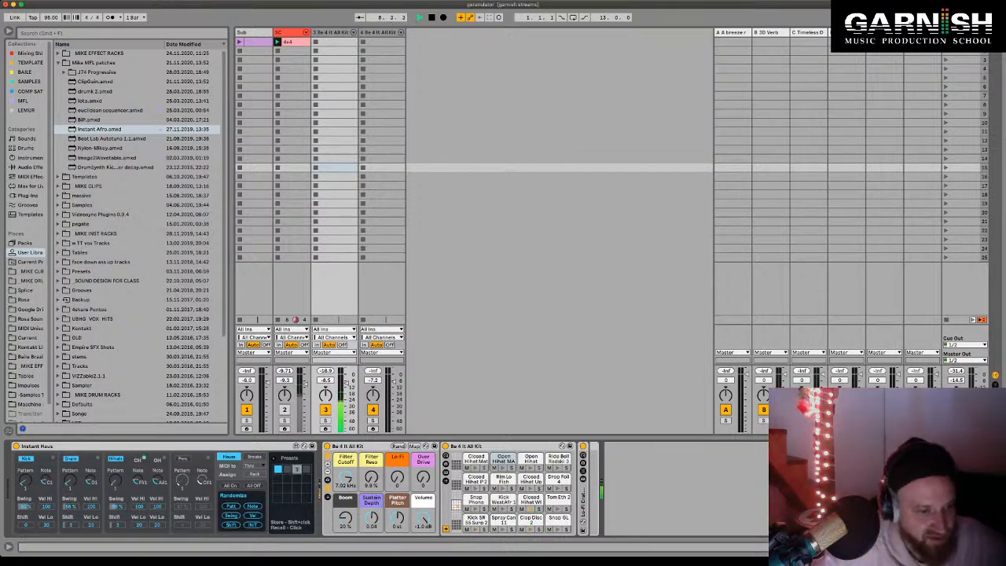
click(296, 469)
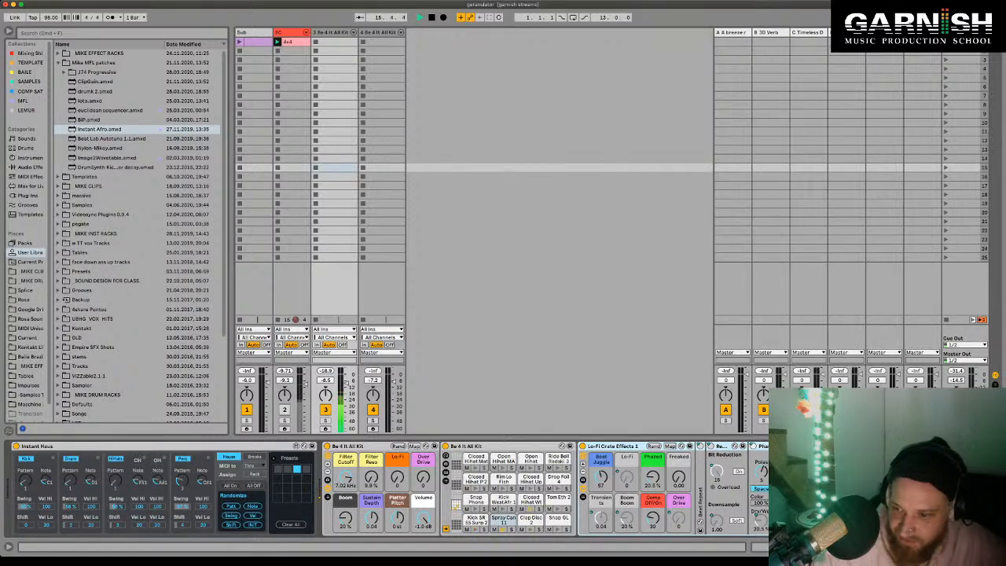
Step: Inspect the Spray Can 11 and Clap Disc 2 pads of the drum rack while the Instant Haus pattern plays
click(504, 519)
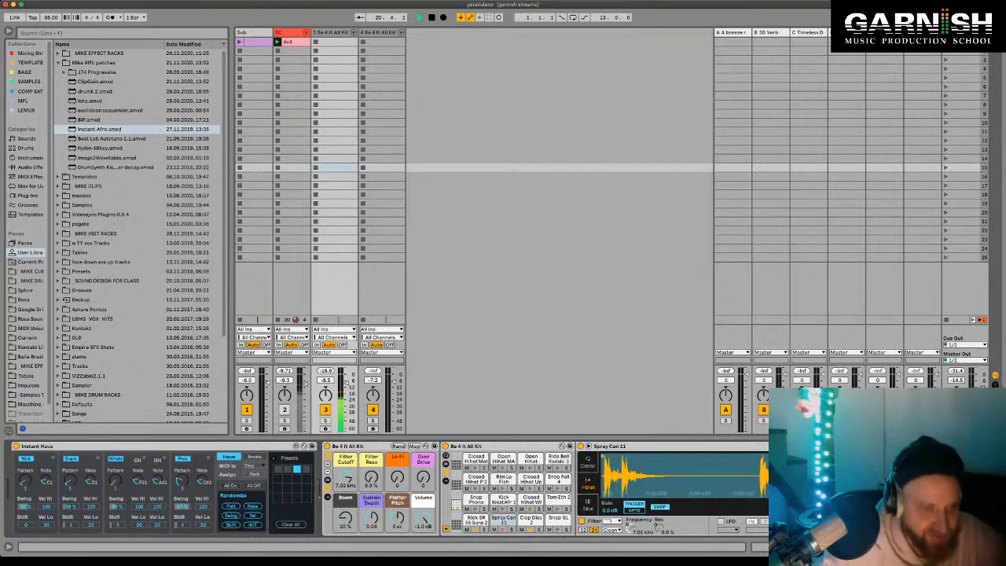
key(space)
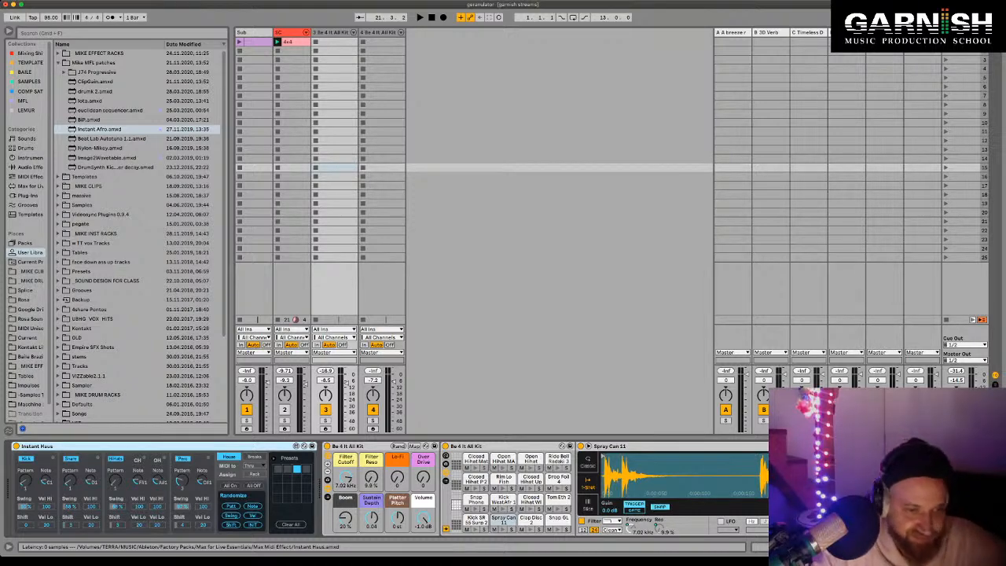
key(space)
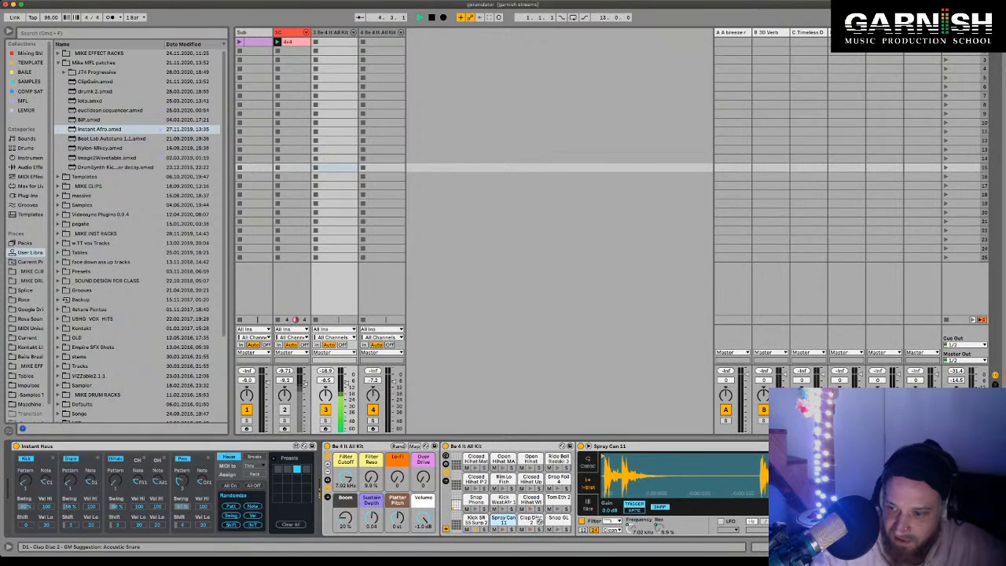
click(531, 519)
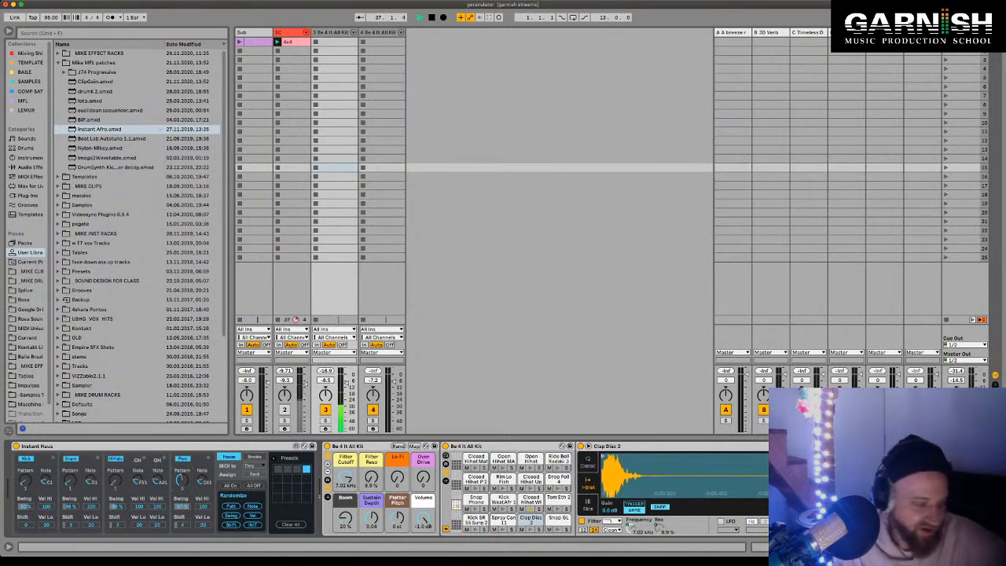
key(space)
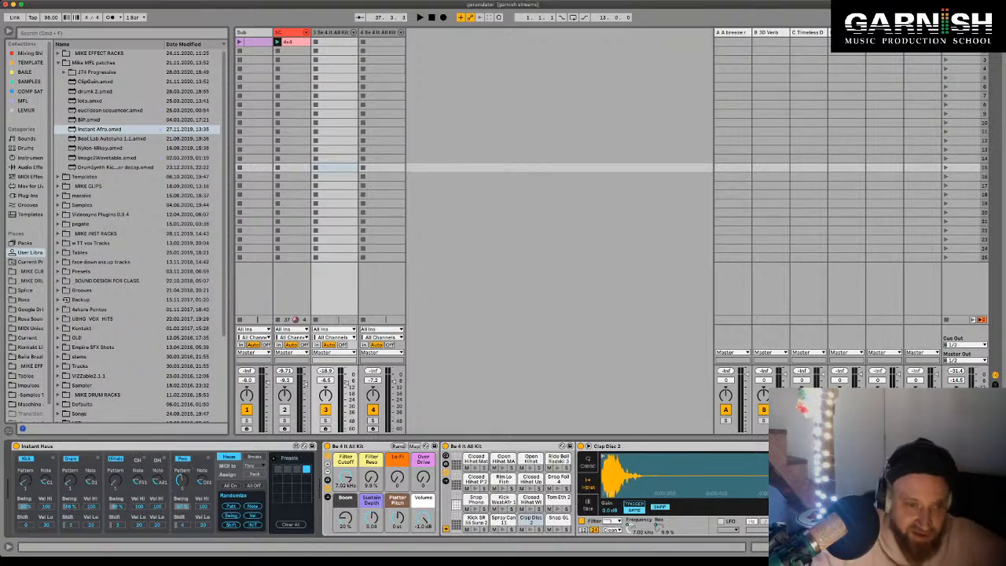
Step: Play the pattern, recall the House preset in slot 1 of Instant Haus, and stop playback
key(space)
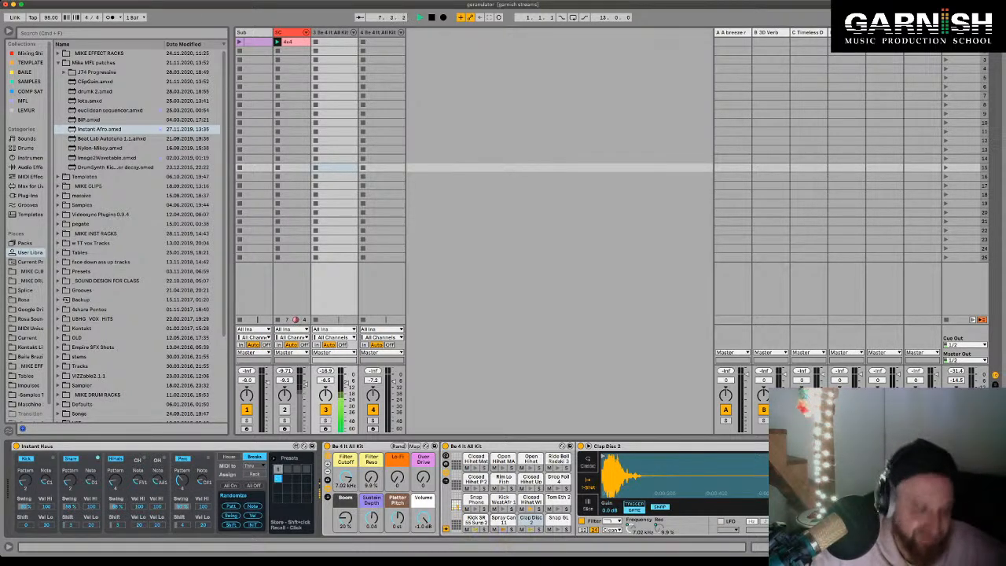
click(277, 469)
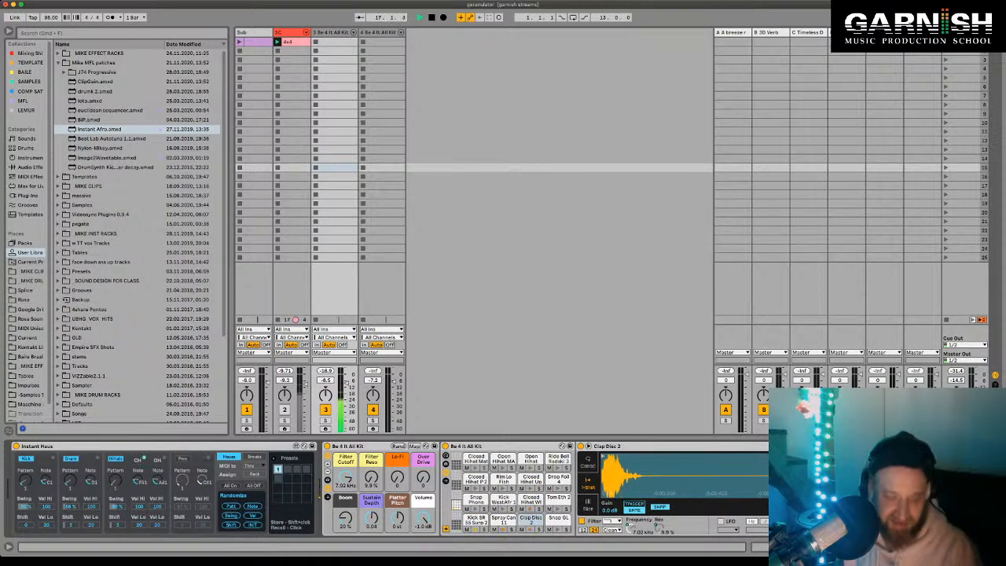
key(space)
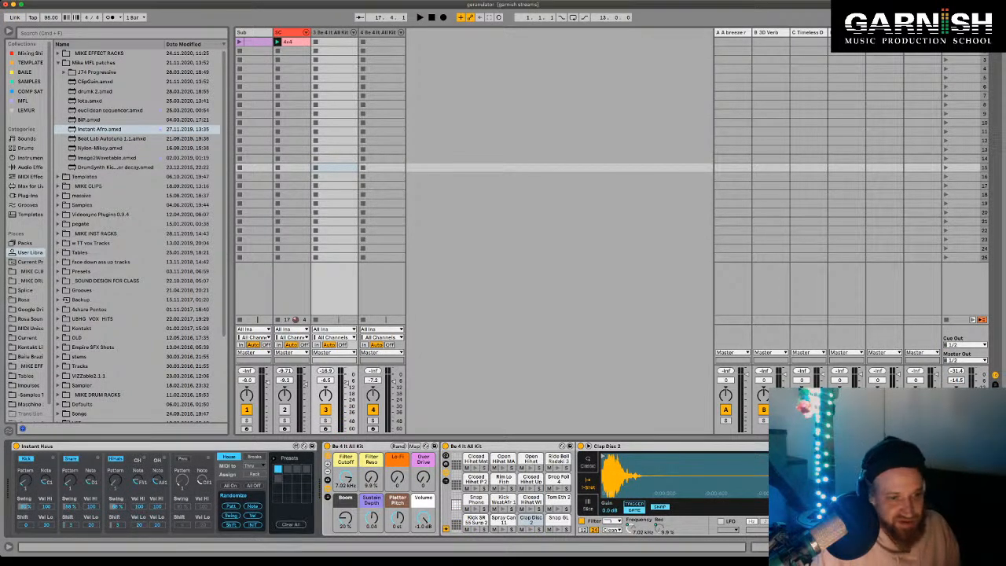
click(277, 469)
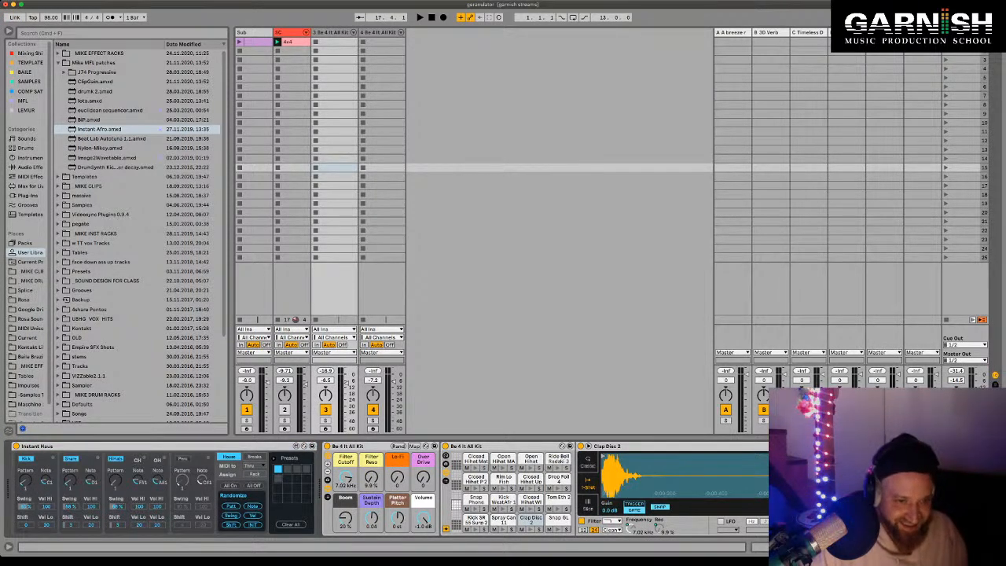
click(273, 458)
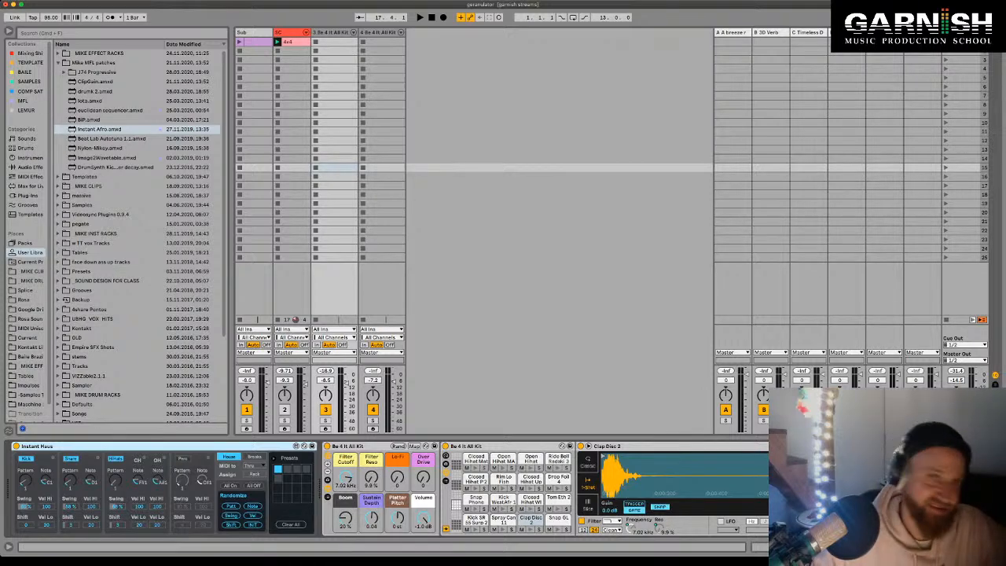
Step: Lower the Instant Afro track's volume to -11.4 dB and audition its pattern
click(393, 380)
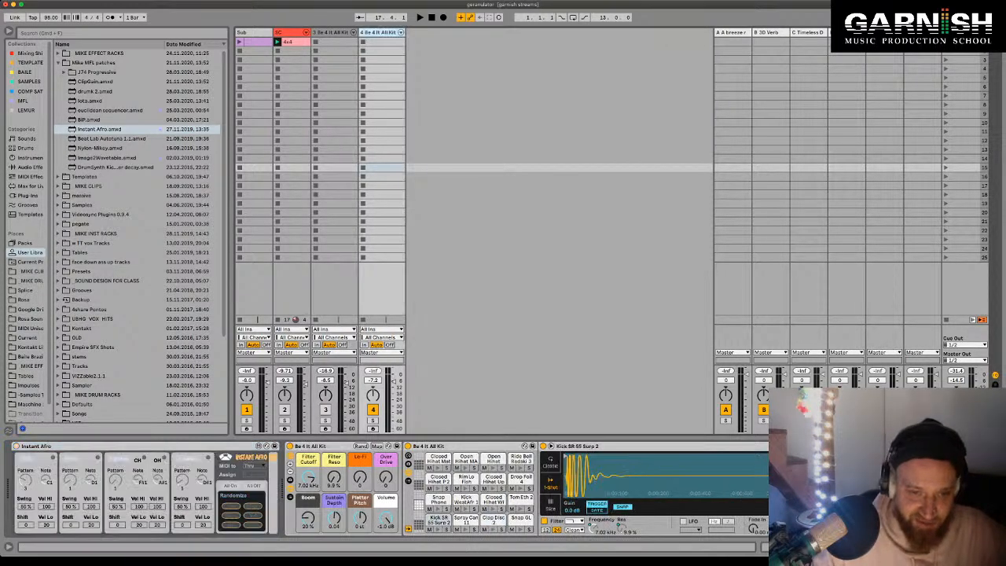
drag(393, 380, 394, 386)
key(space)
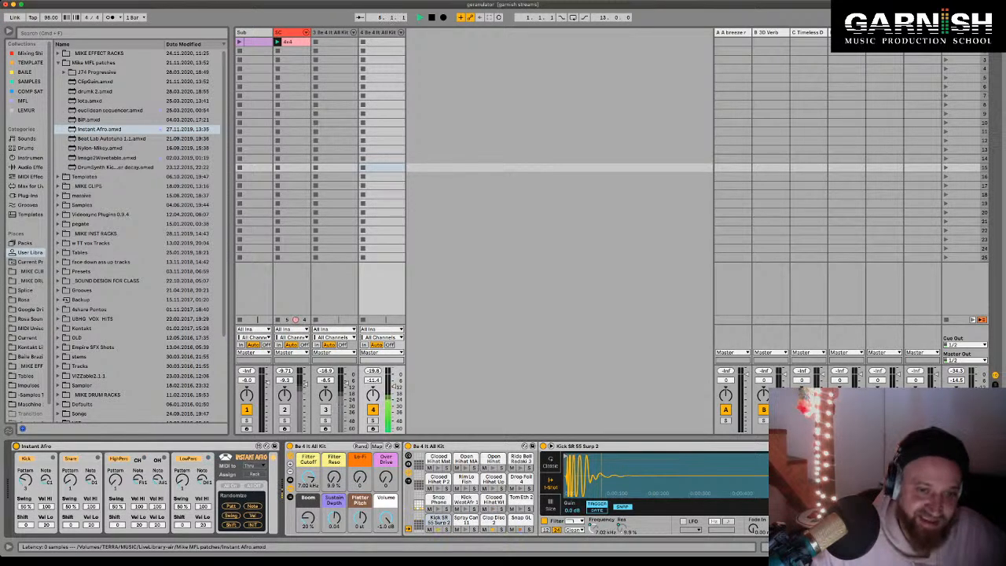
key(space)
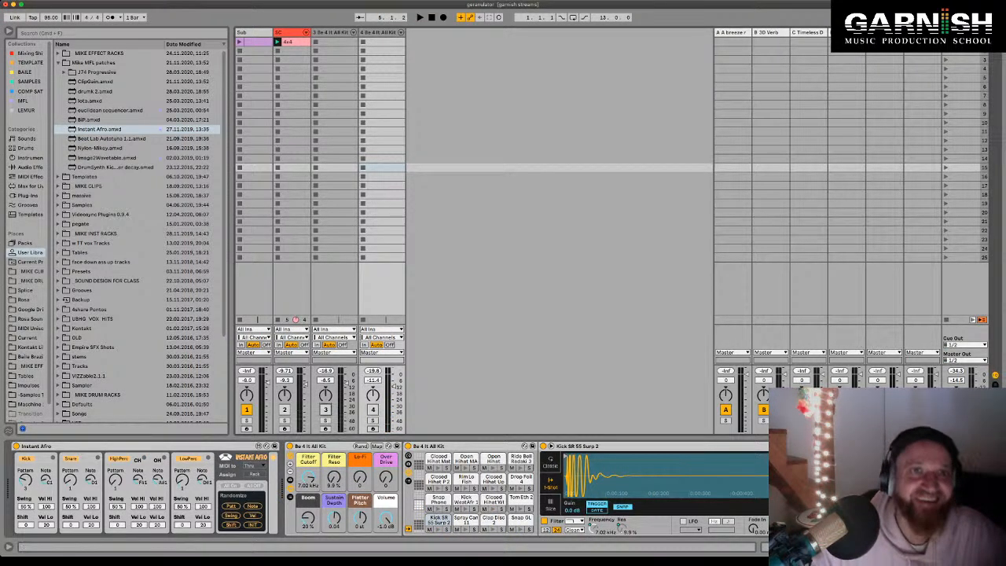
Step: Reactivate the Instant Haus drum track and insert a new MIDI track directly after it
click(324, 410)
click(336, 168)
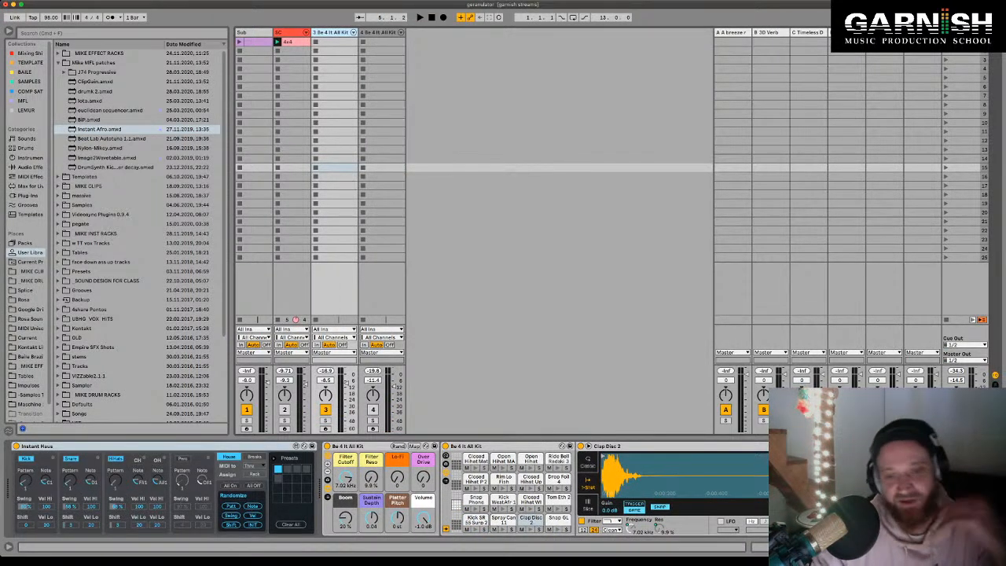
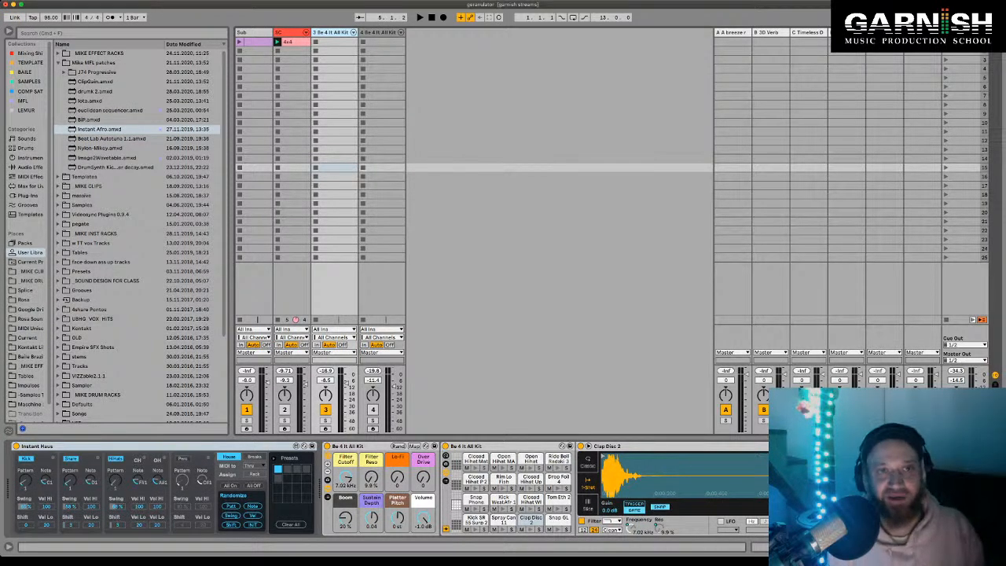
key(super+shift+t)
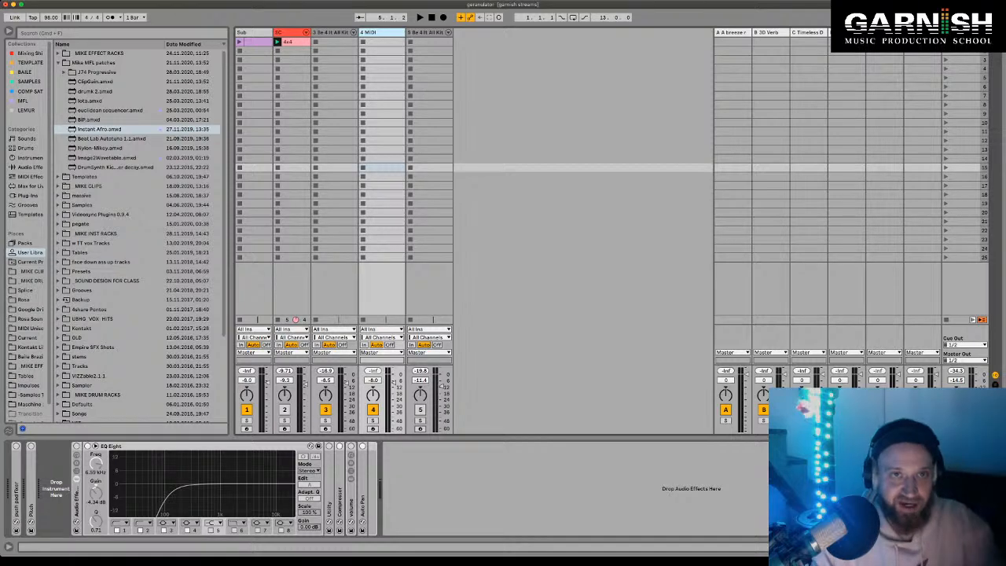
key(super+z)
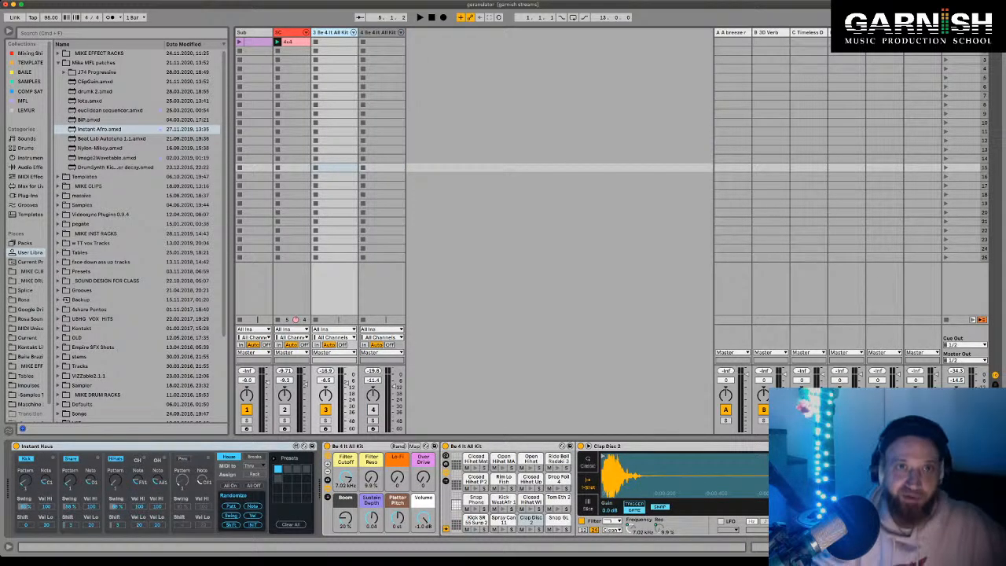
key(super+shift+z)
key(super+shift+z)
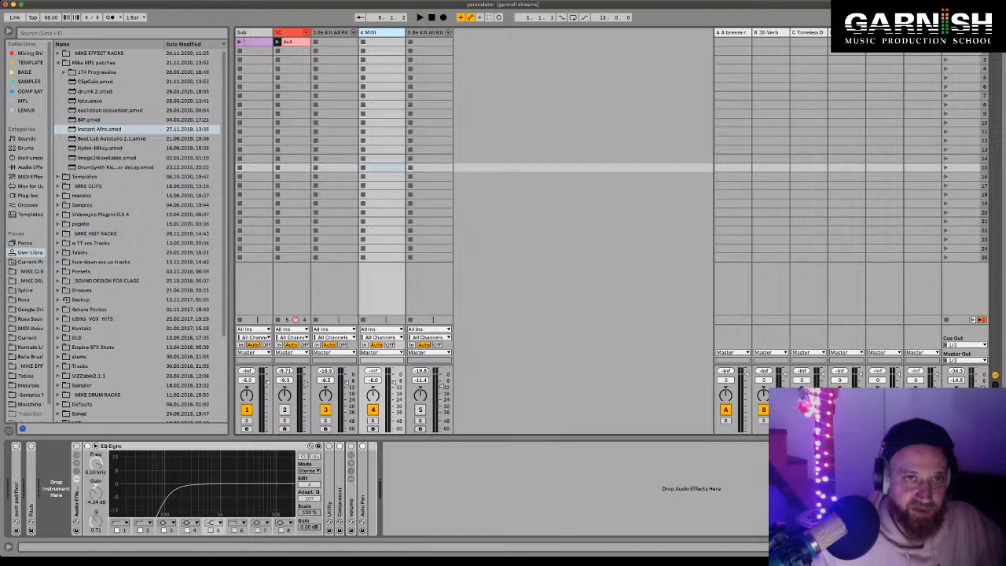
Step: Rename the Instant Haus drum track "instant haus" and set it as the new MIDI track's input with Post FX
click(336, 167)
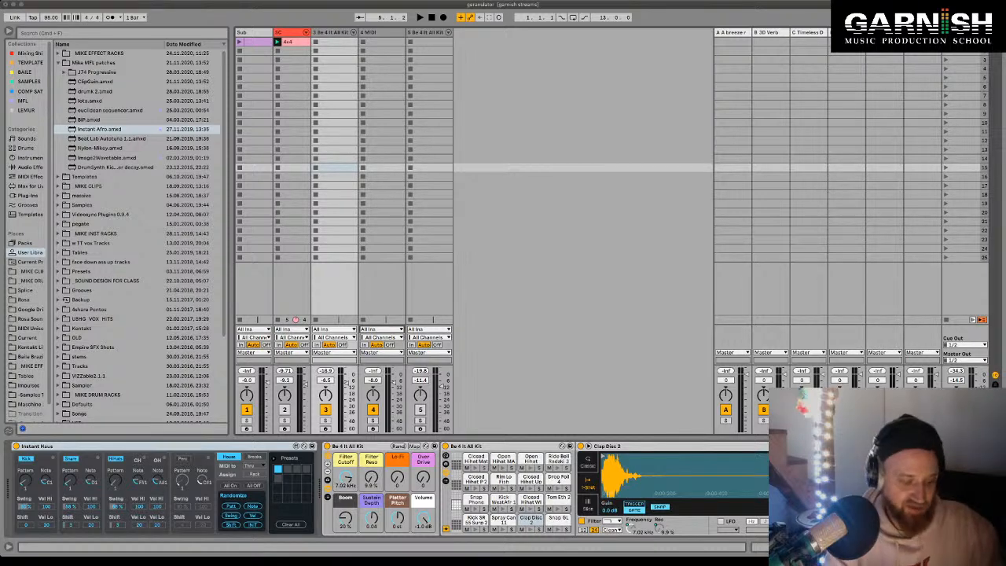
text(instant haus)
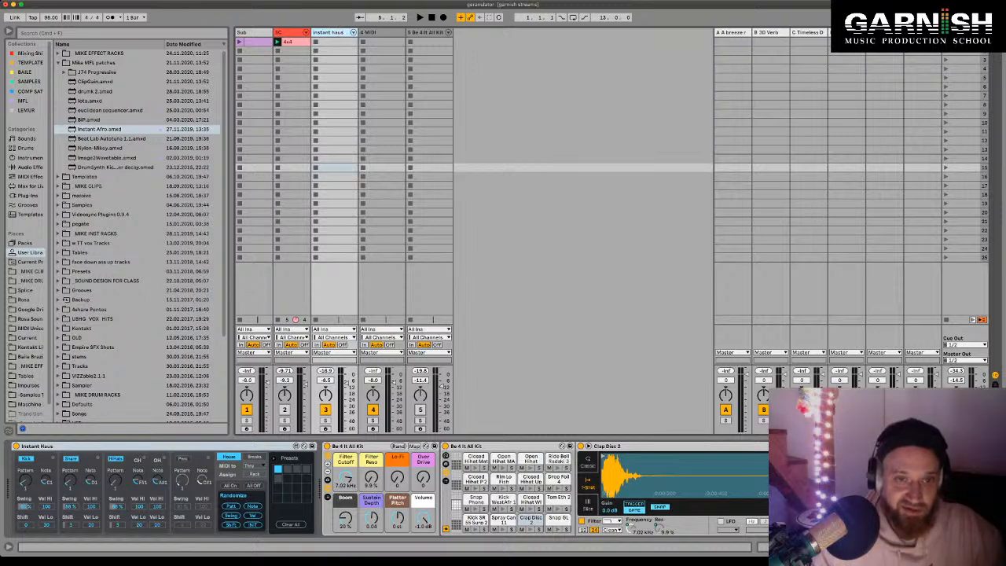
key(Tab)
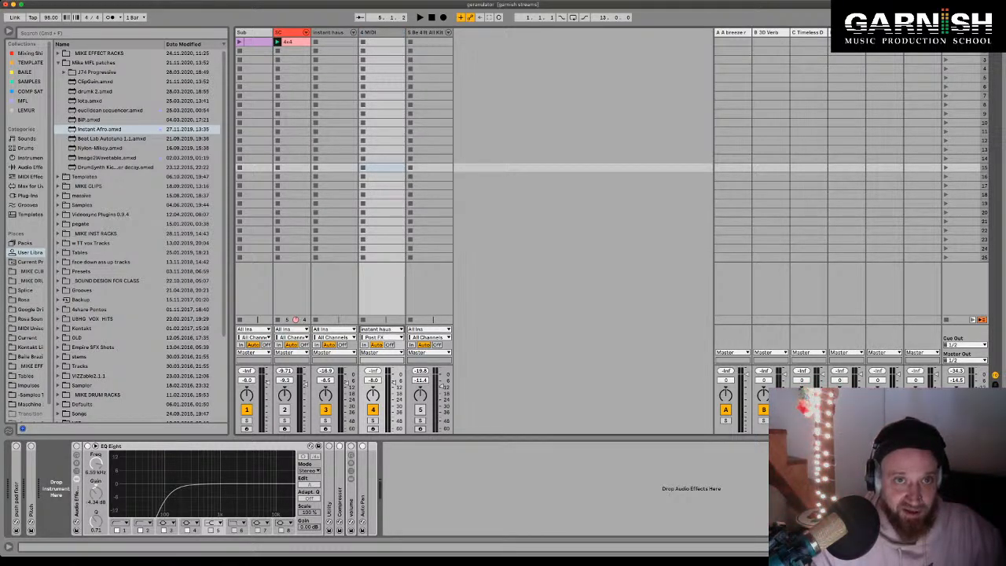
Step: Delete the audio effect rack containing EQ Eight from the new MIDI track
click(382, 32)
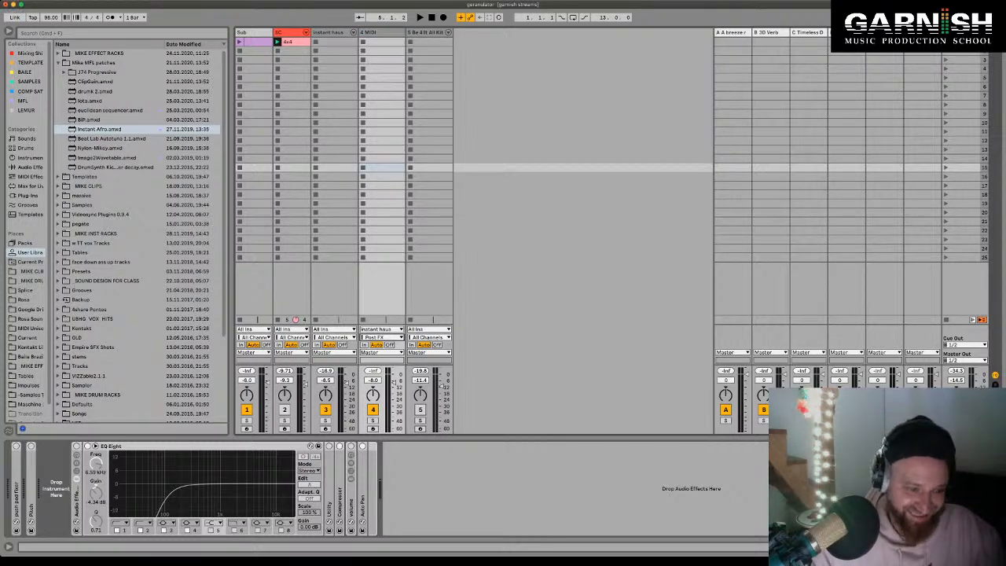
click(110, 446)
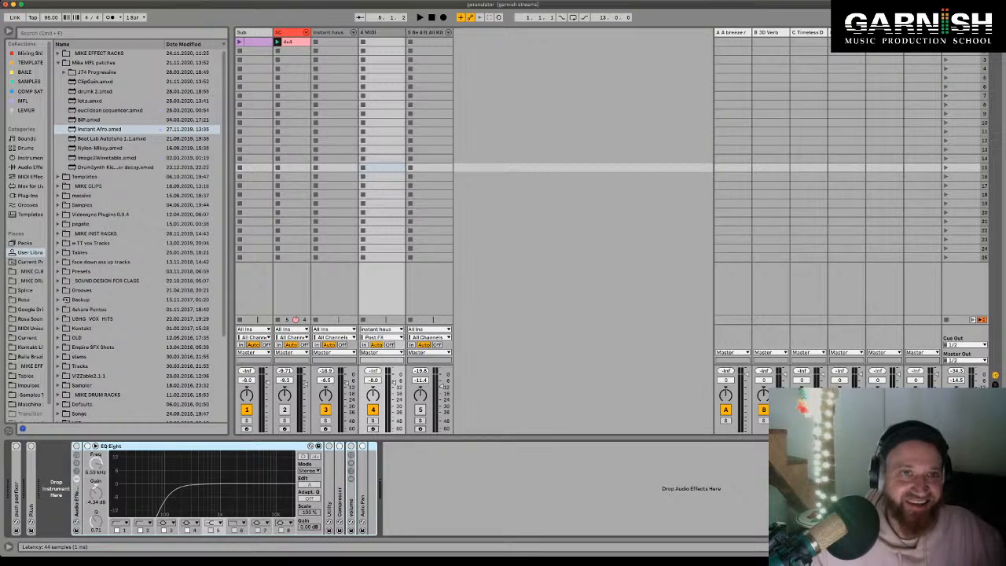
key(Delete)
Step: Play the Instant Haus pattern, arm the new MIDI track, and start recording into its first clip slot
click(336, 167)
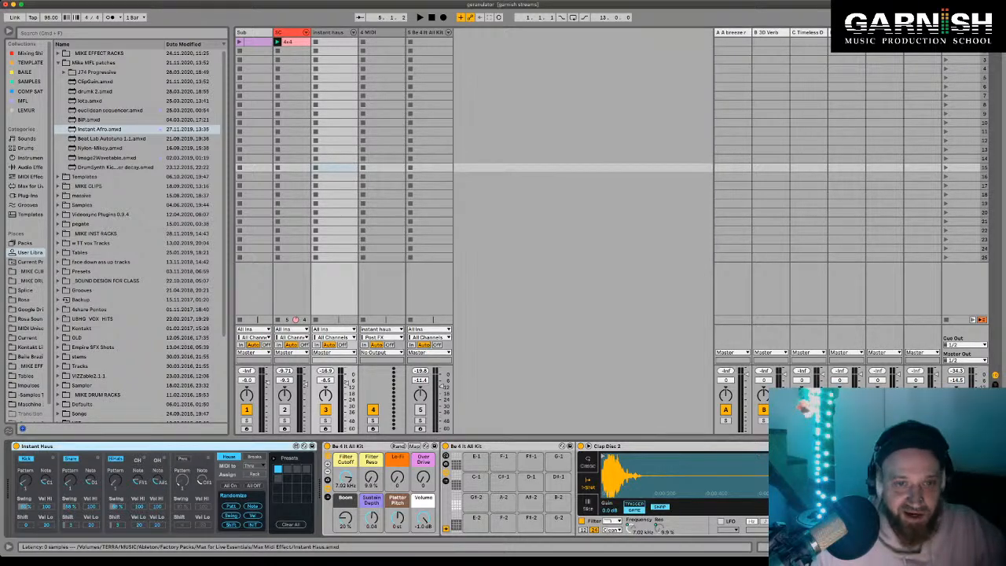
key(space)
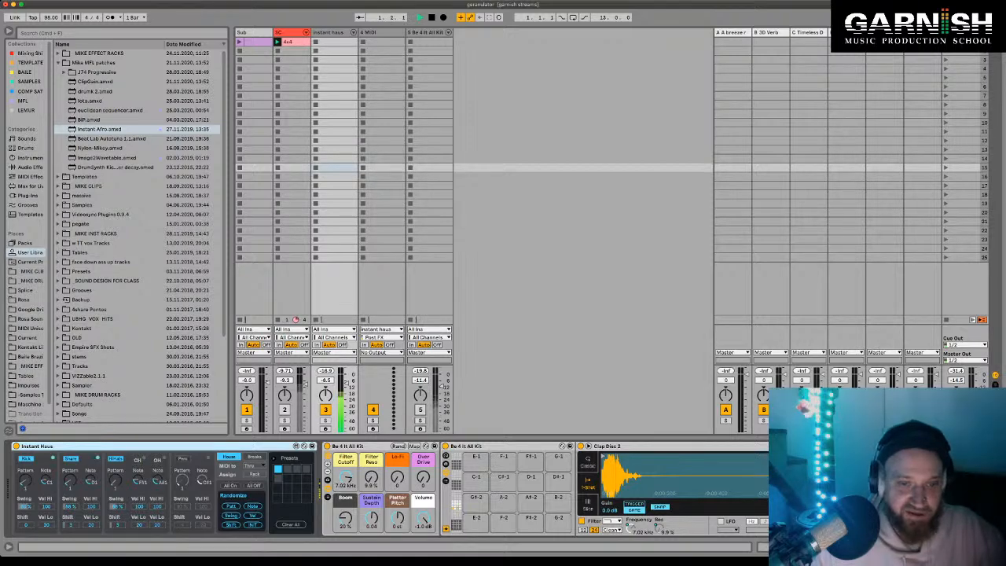
click(385, 167)
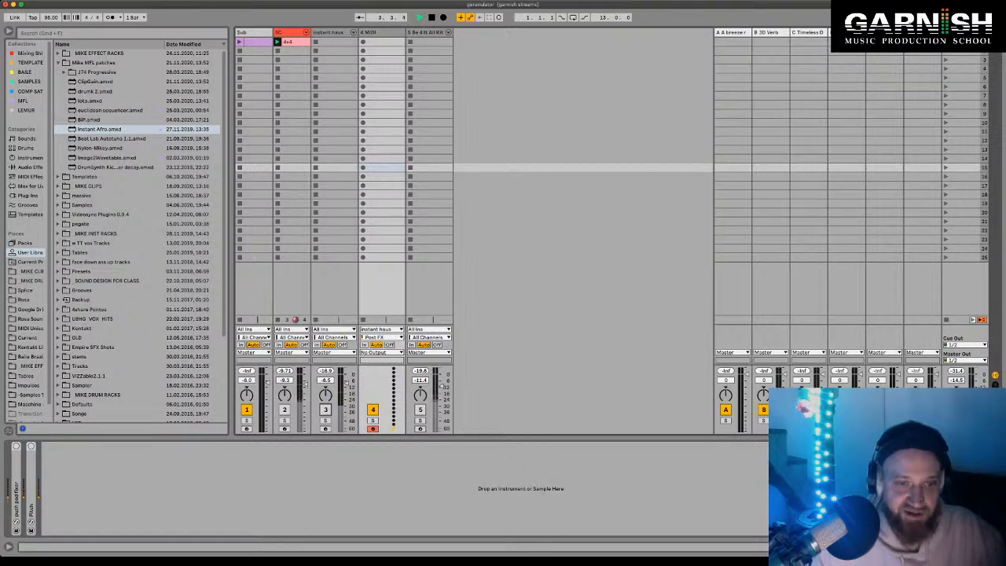
key(F3)
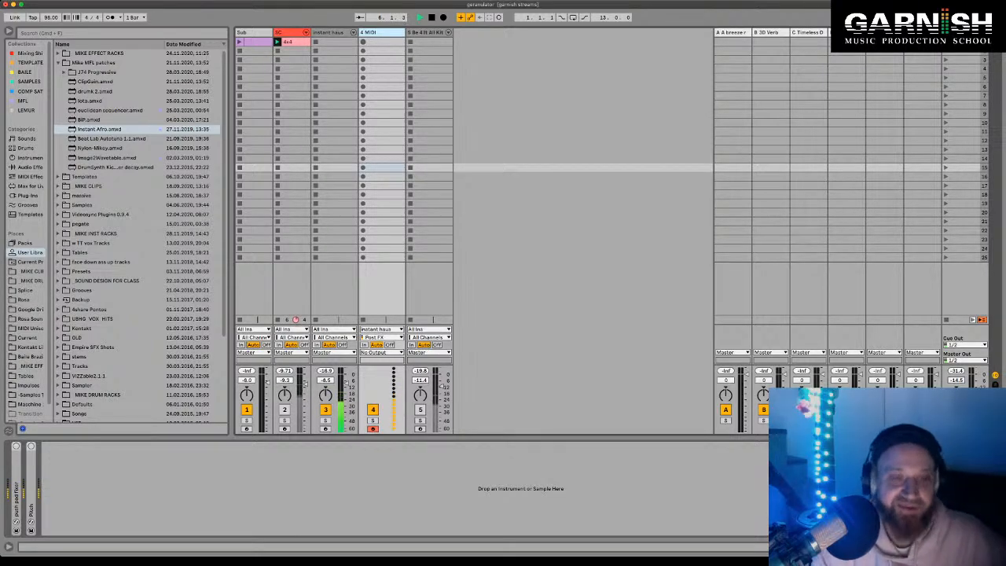
click(363, 41)
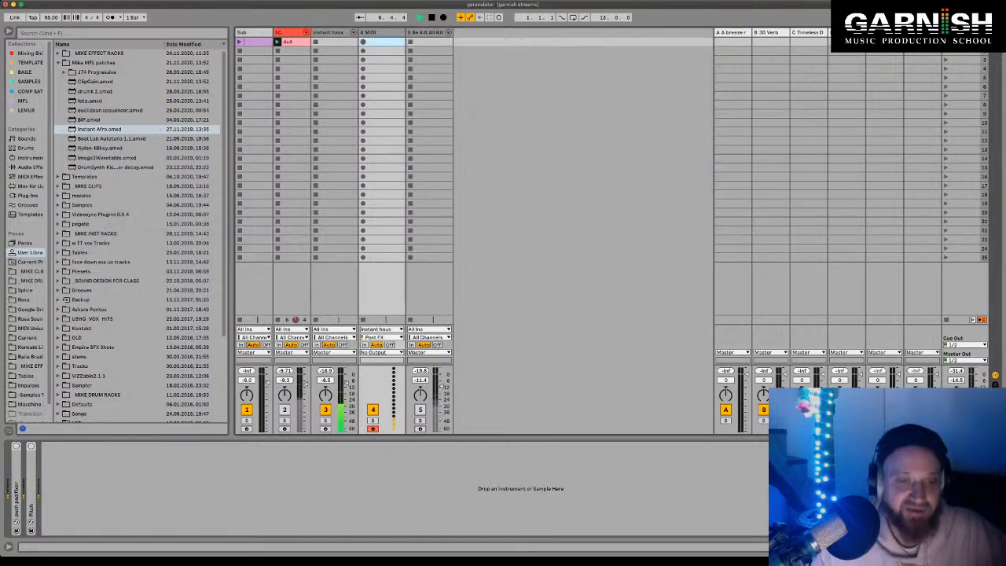
Step: Recall preset 3 in Instant Haus during recording and start a new recording in the MIDI track's second clip slot
double_click(385, 41)
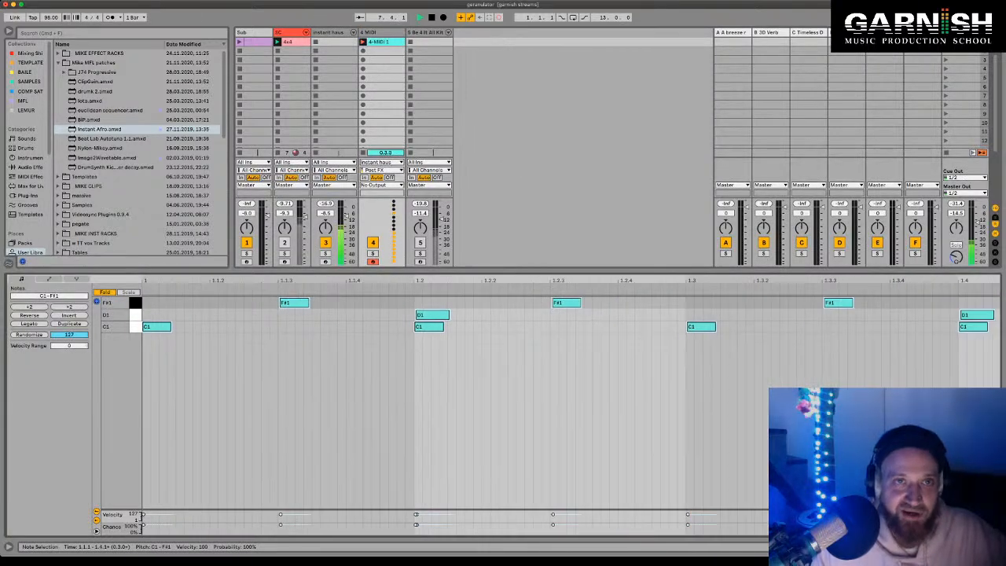
click(329, 32)
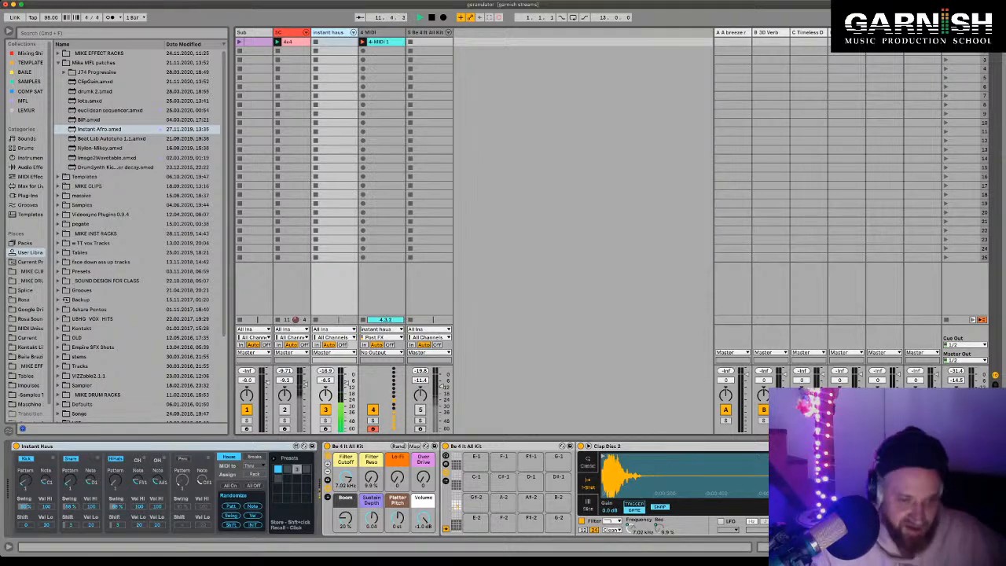
click(296, 469)
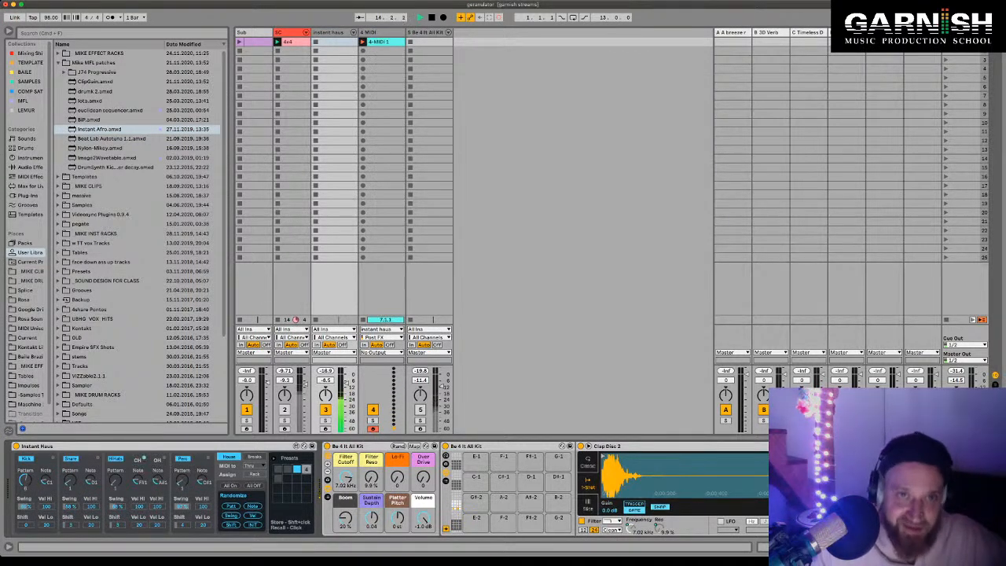
click(383, 51)
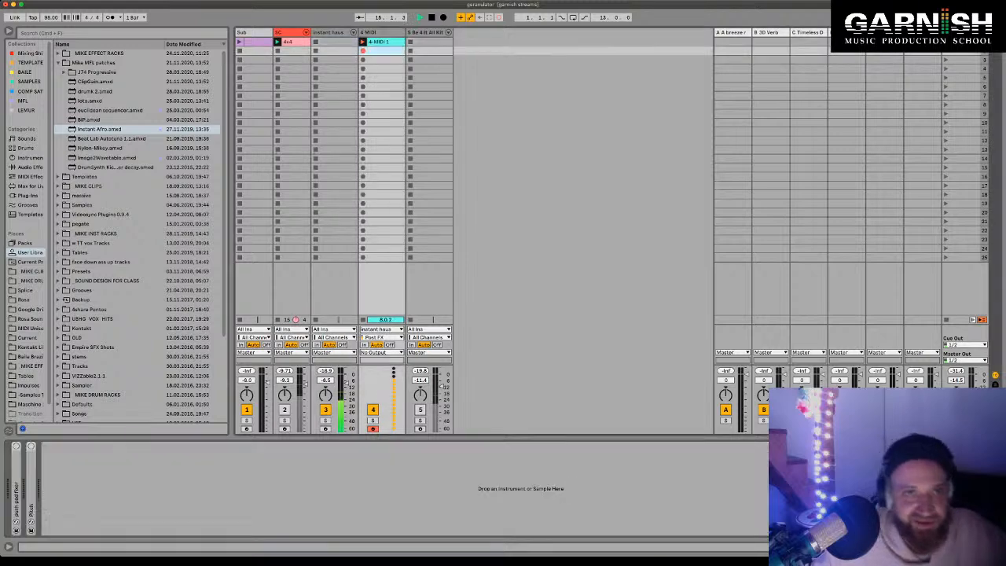
click(328, 32)
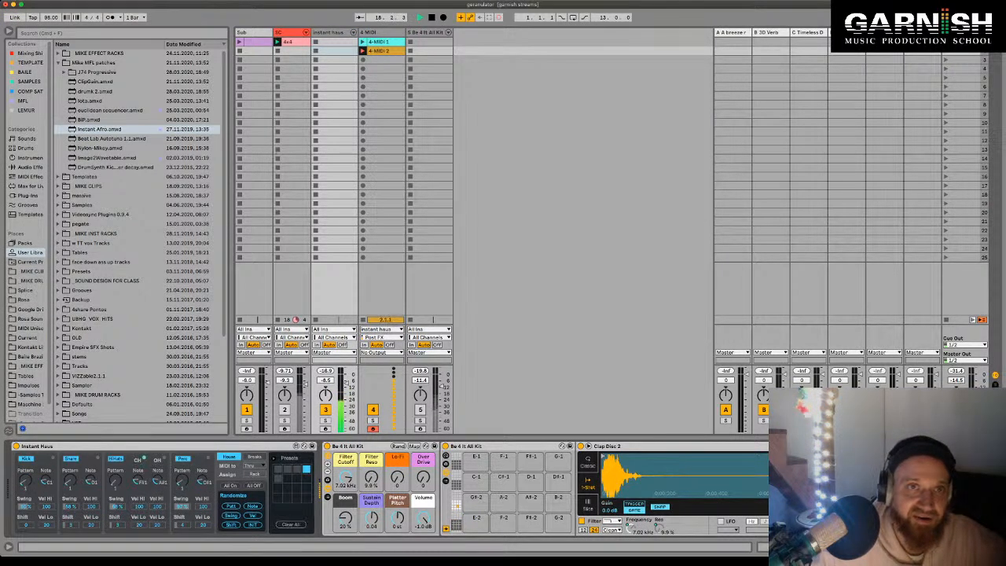
key(Delete)
key(Delete)
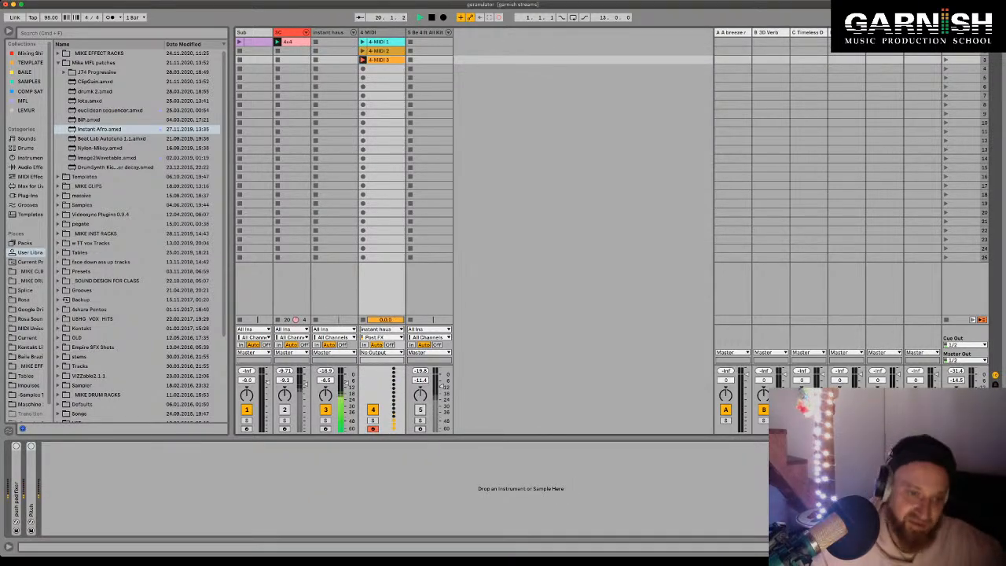
key(super+z)
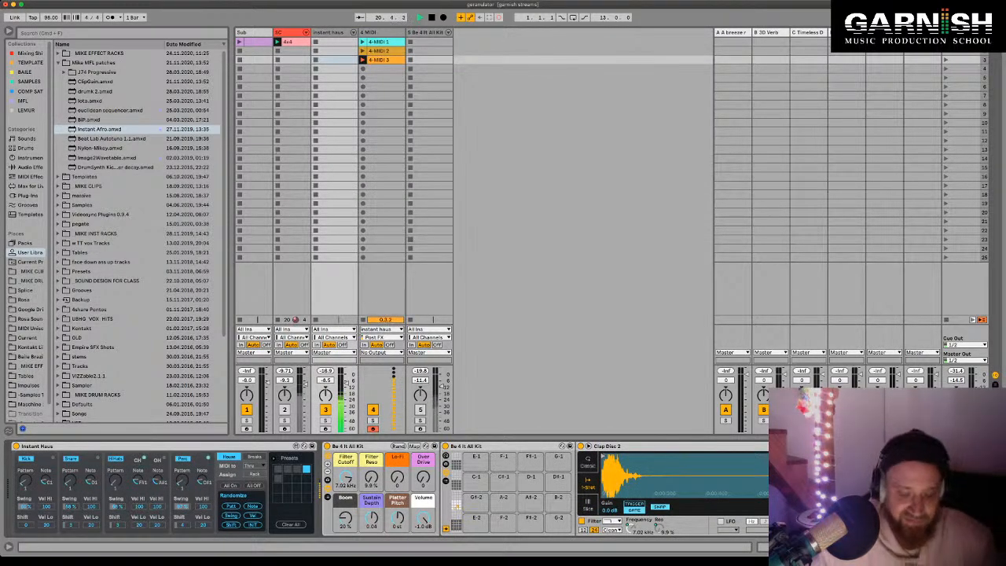
key(super+z)
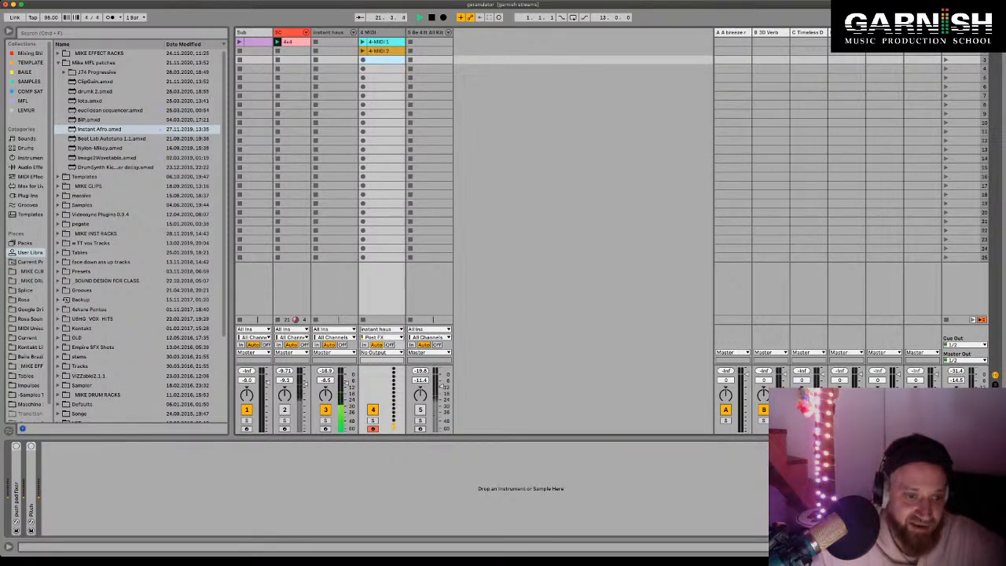
Step: Recall the Breaks pattern from Instant Haus preset 5, record it into the third clip slot, and stop playback
click(334, 59)
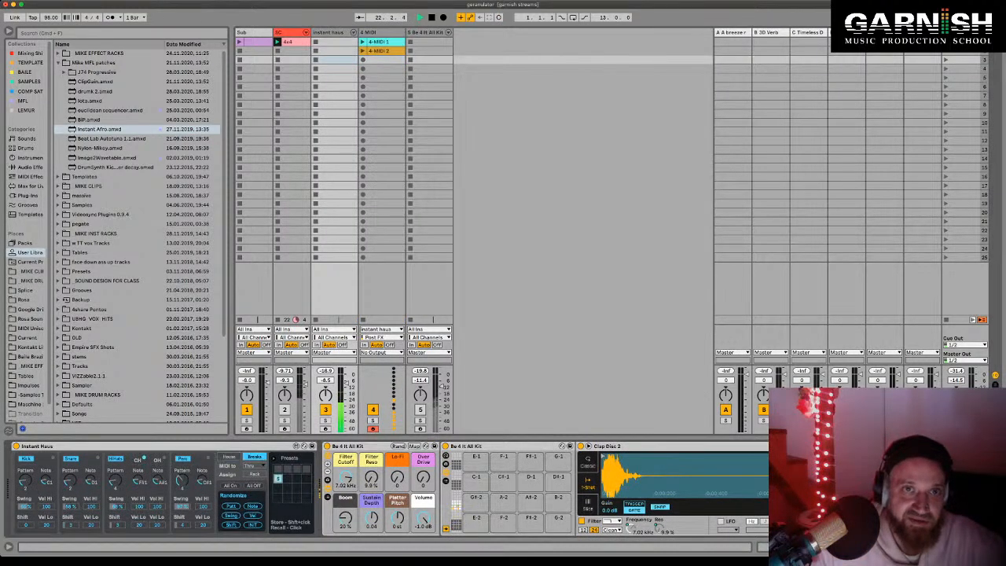
click(382, 60)
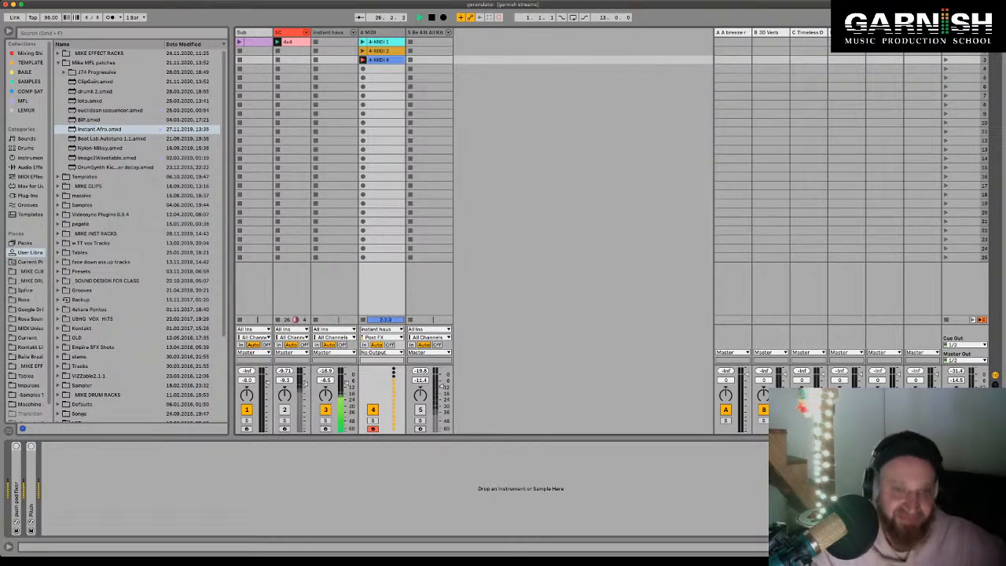
key(space)
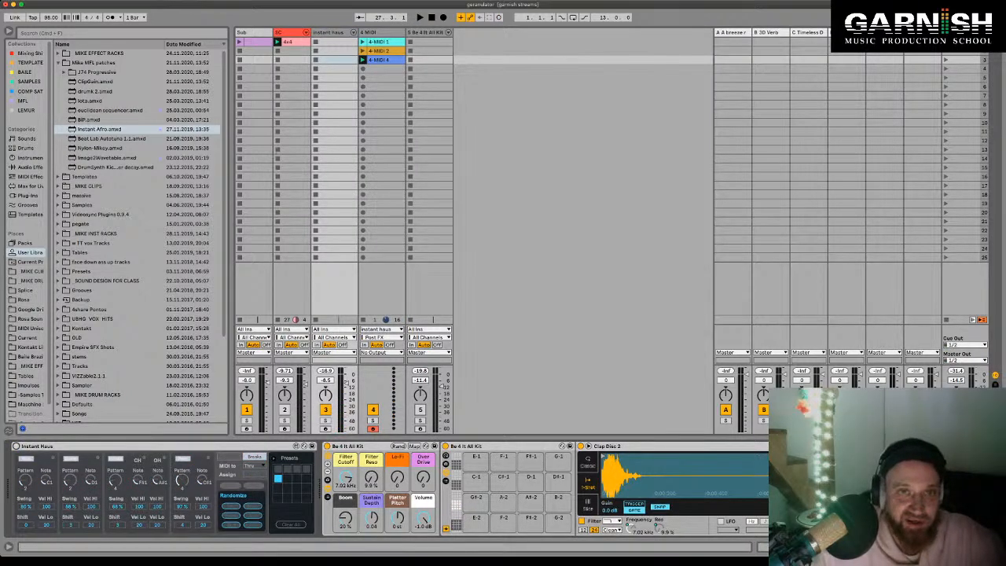
Step: Move the three recorded clips to the instant haus track and shorten the third clip's loop to 2 bars
drag(383, 77, 336, 51)
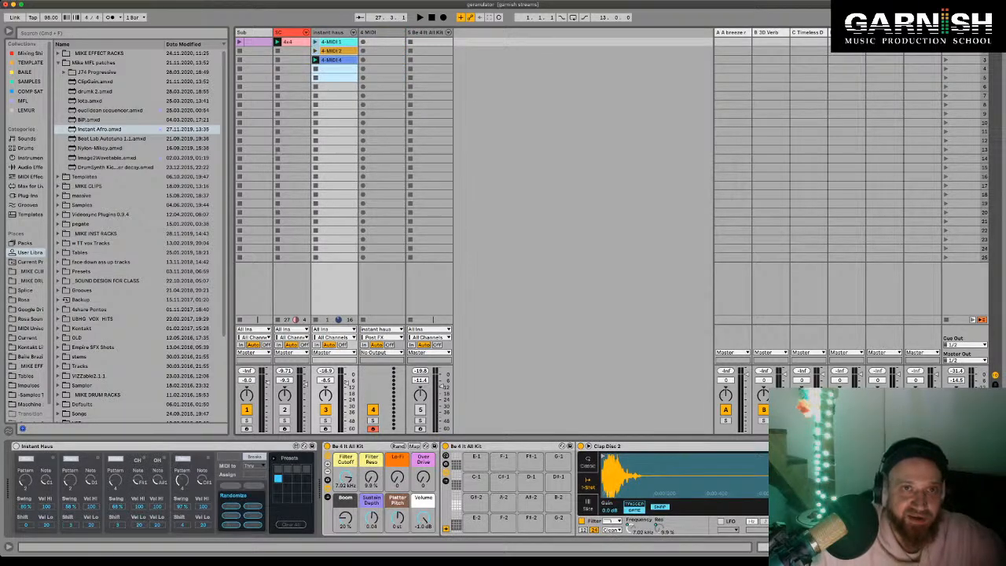
click(336, 59)
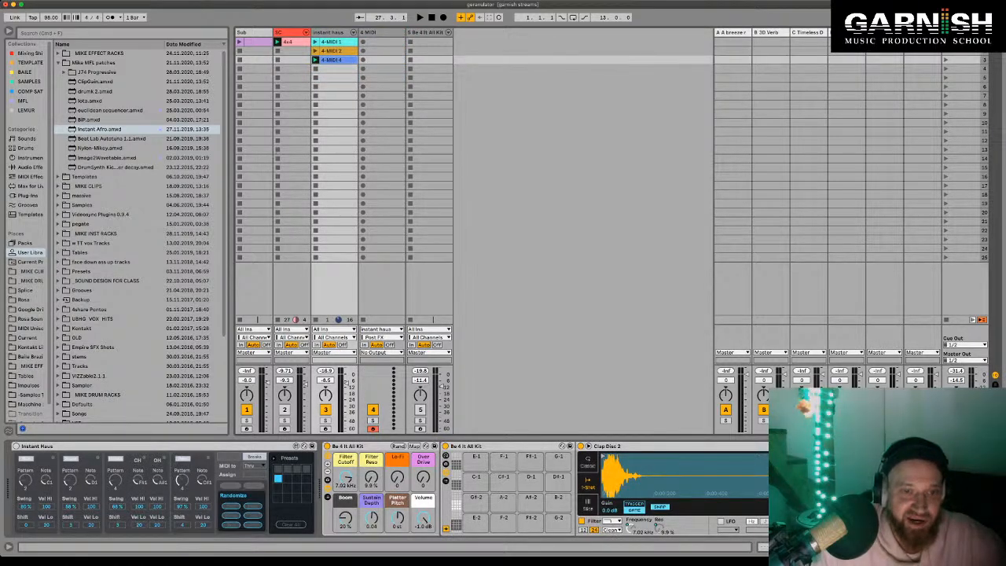
key(shift+Tab)
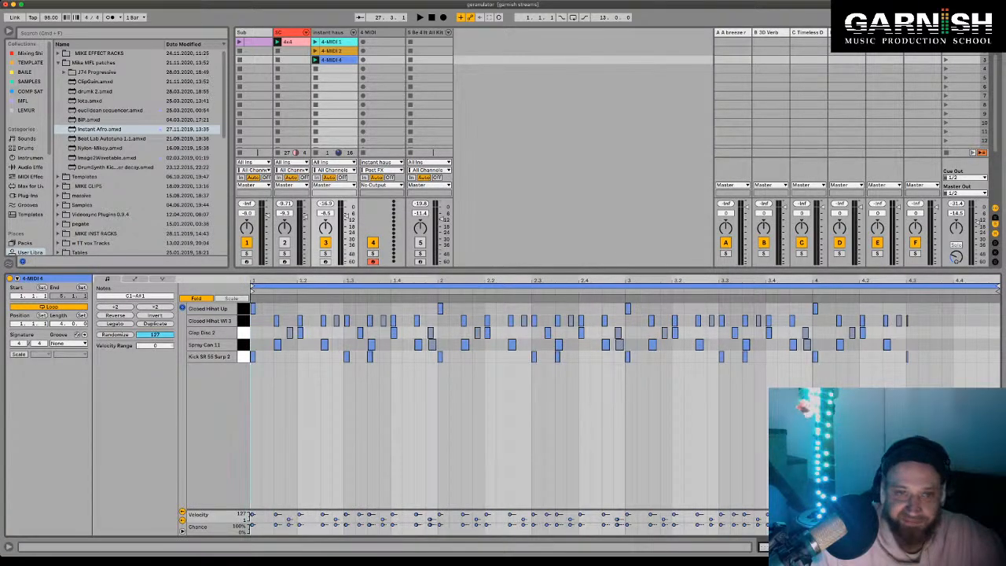
drag(997, 288, 625, 293)
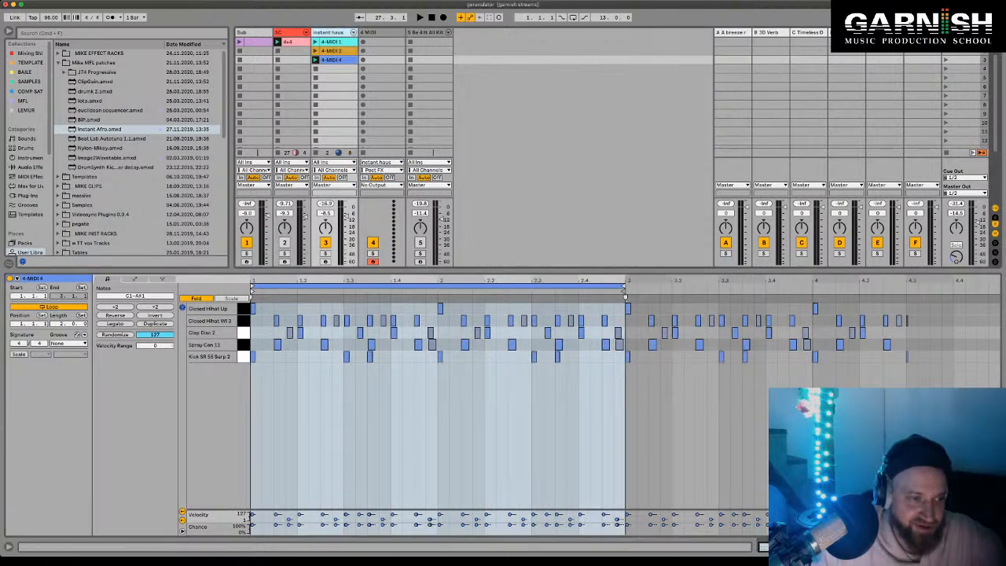
Step: Move the three clips back to the separate MIDI track and copy the Be 4 It All Kit and its effects onto it
key(shift+Tab)
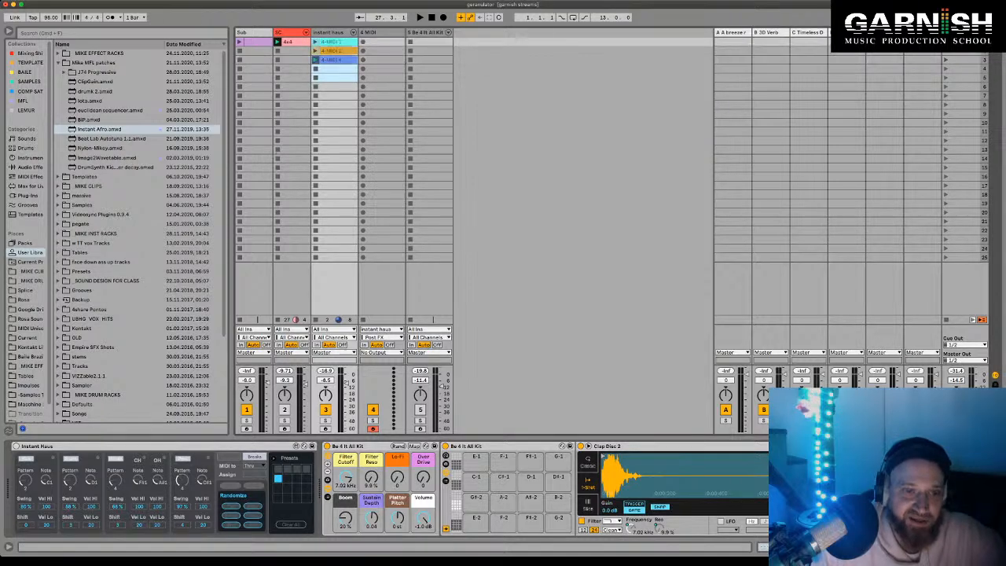
drag(330, 50, 378, 50)
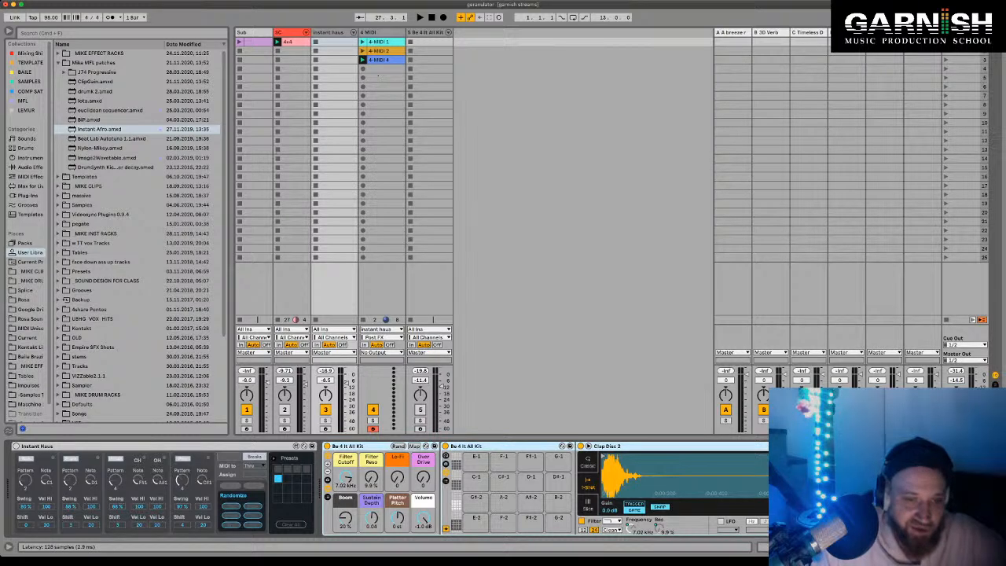
click(378, 76)
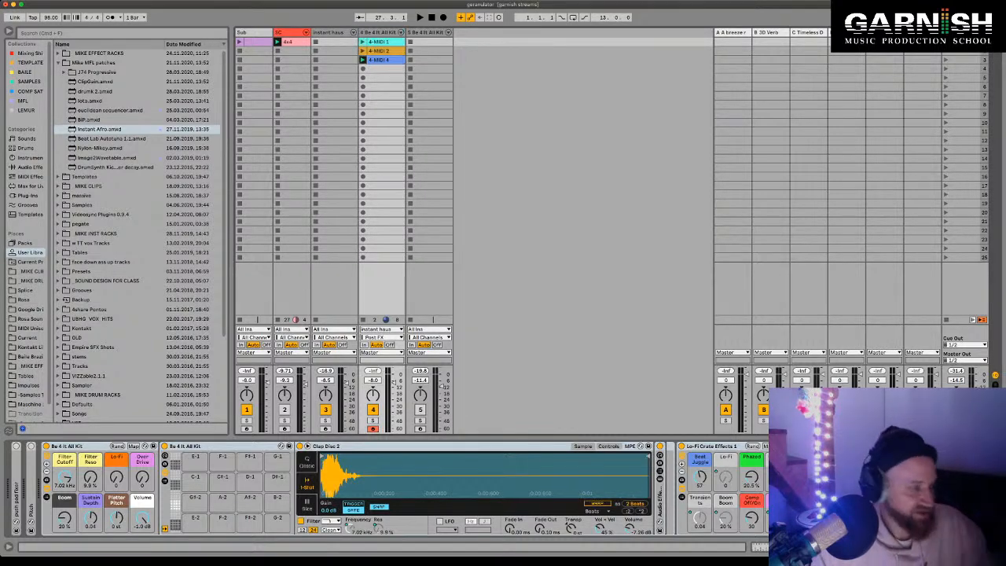
Step: Play back the three recorded clips in turn through the copied kit while viewing their notes, and stop playback
click(381, 60)
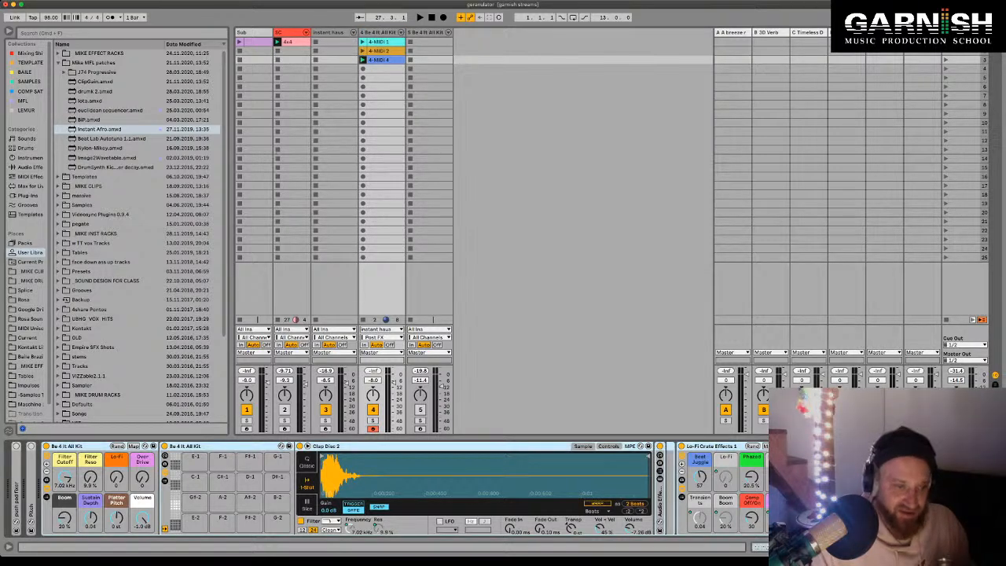
key(space)
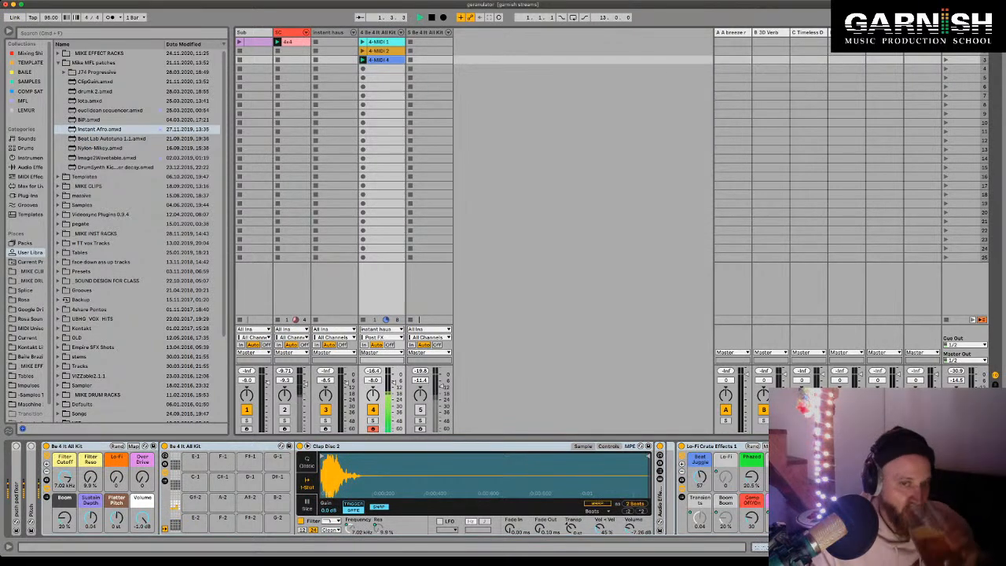
key(shift+Tab)
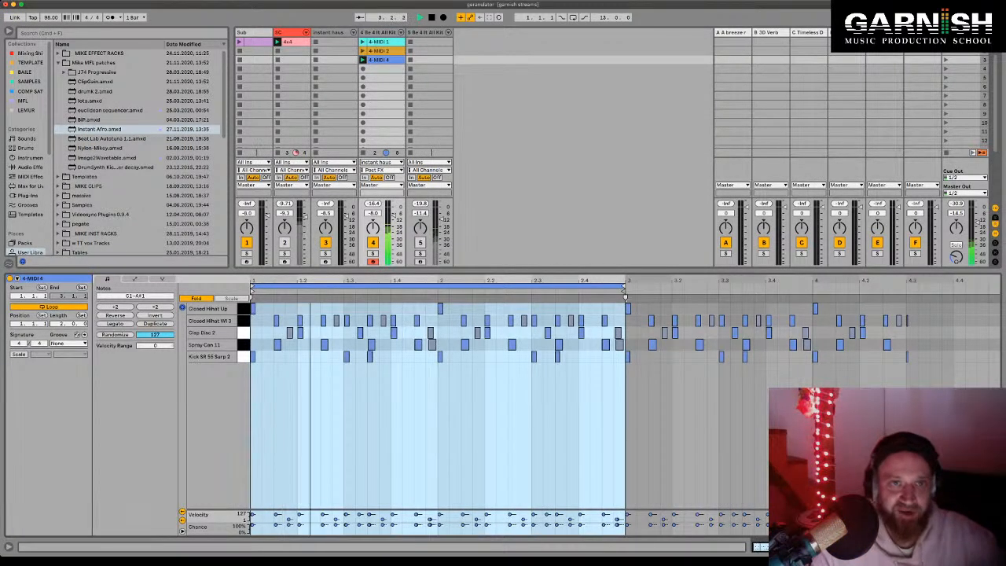
click(379, 40)
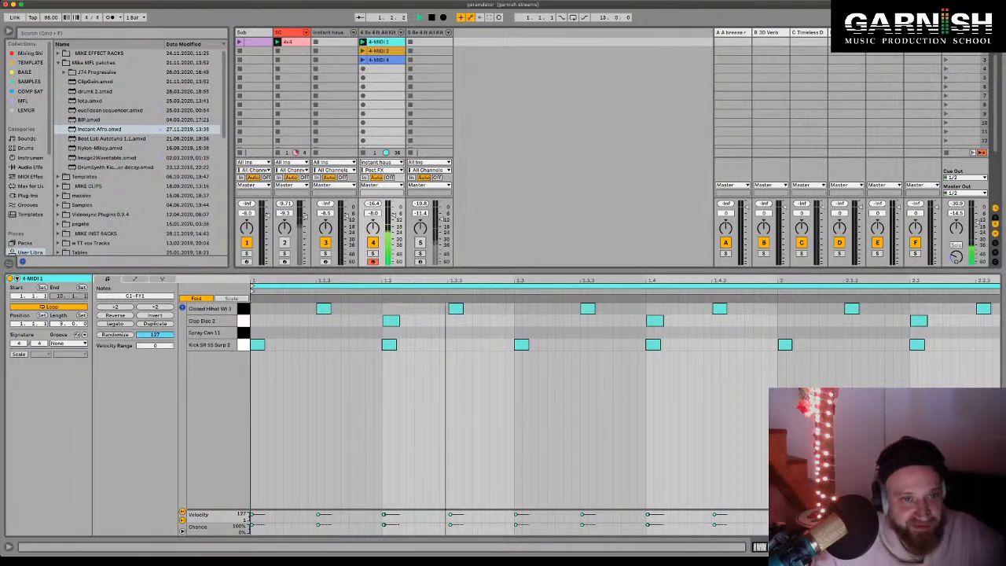
click(379, 50)
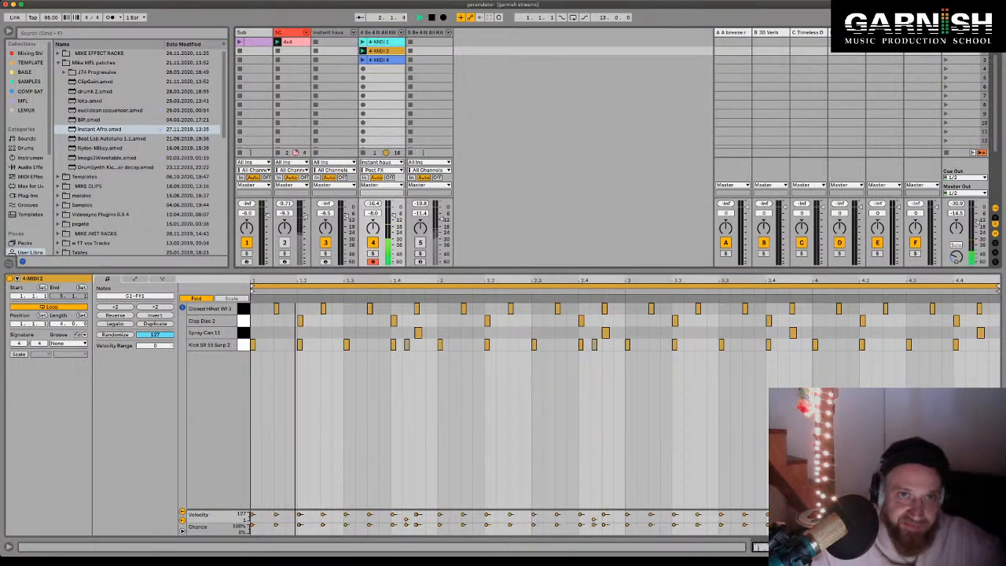
click(380, 60)
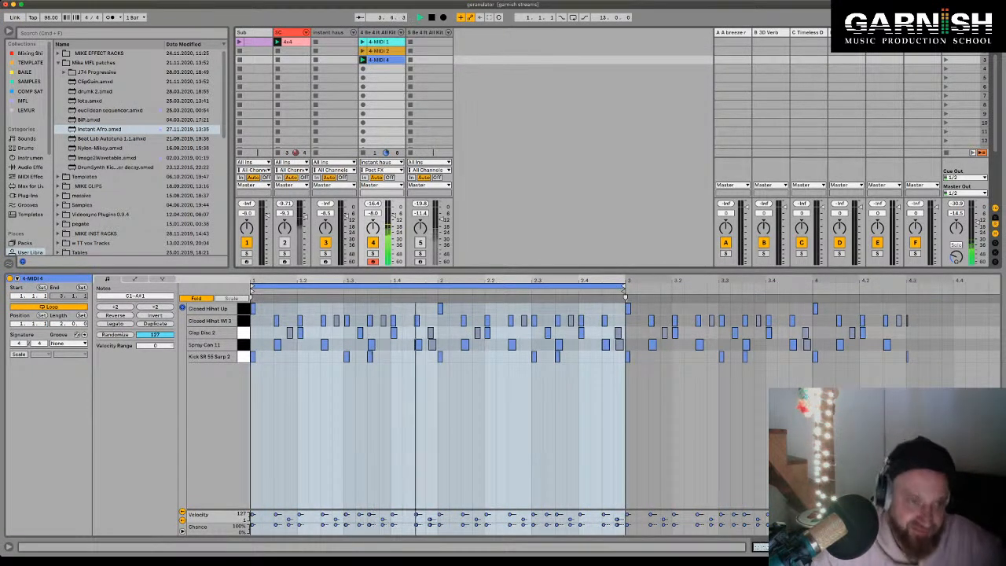
key(space)
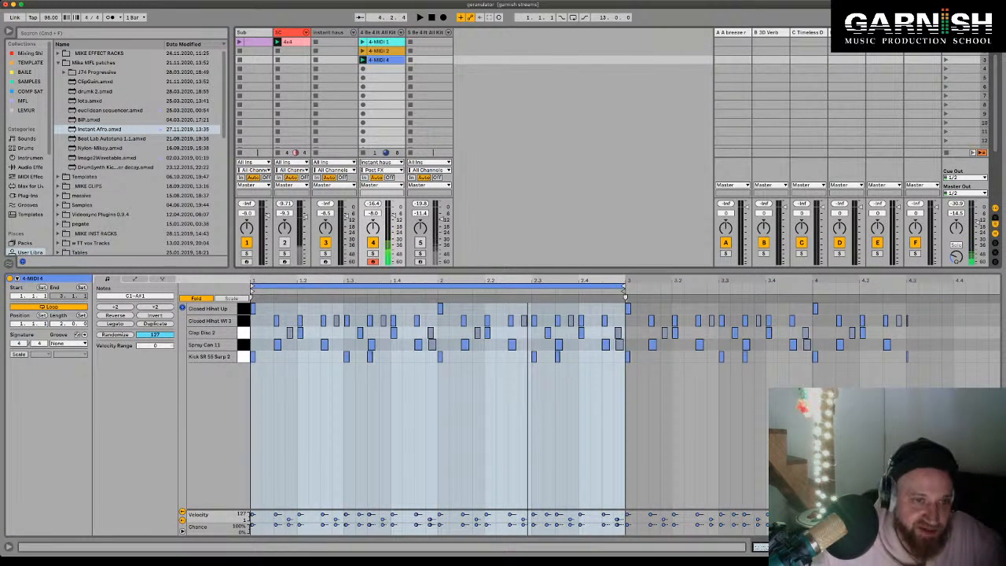
Step: Copy the Spray Can 11 notes from the third clip's first two bars into the first clip and play it
drag(624, 295, 859, 297)
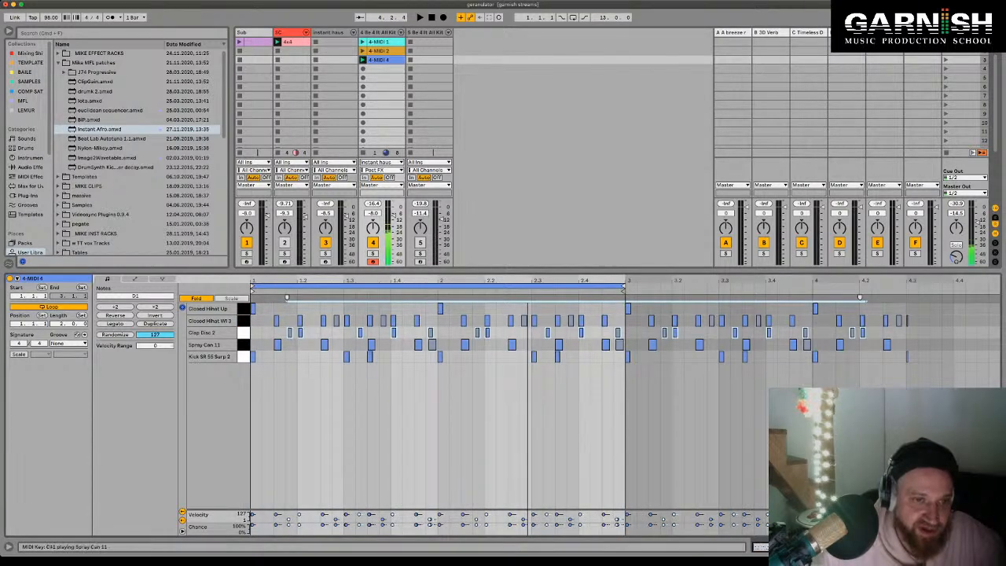
mouse_move(253, 314)
mouse_down()
mouse_move(260, 345)
mouse_move(619, 350)
mouse_move(624, 341)
mouse_up()
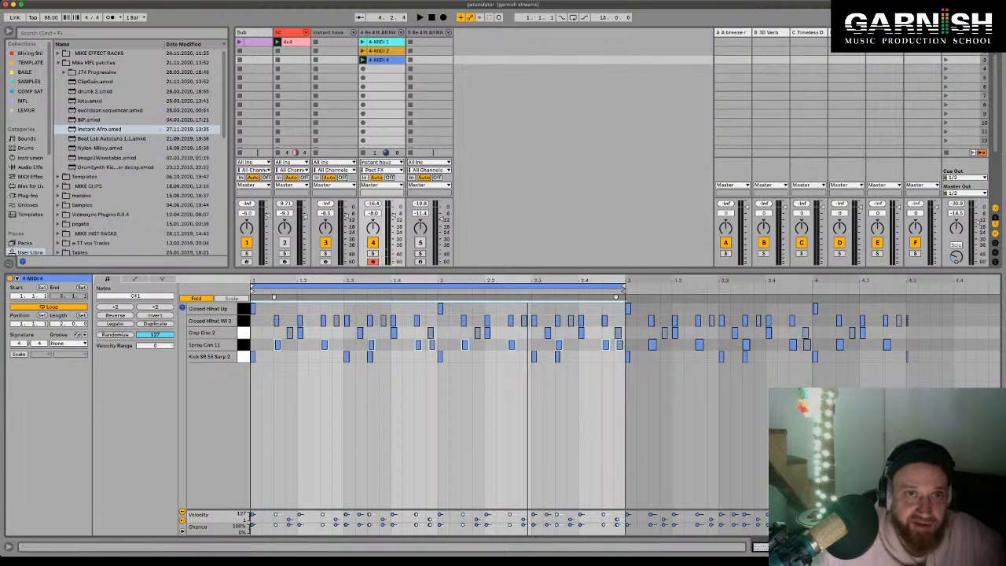
click(365, 439)
key(super+v)
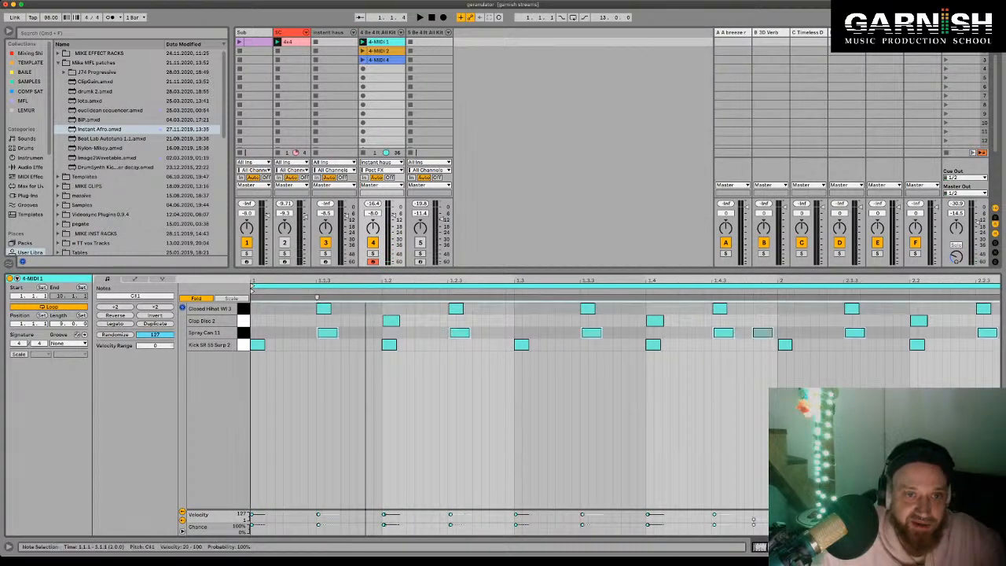
key(space)
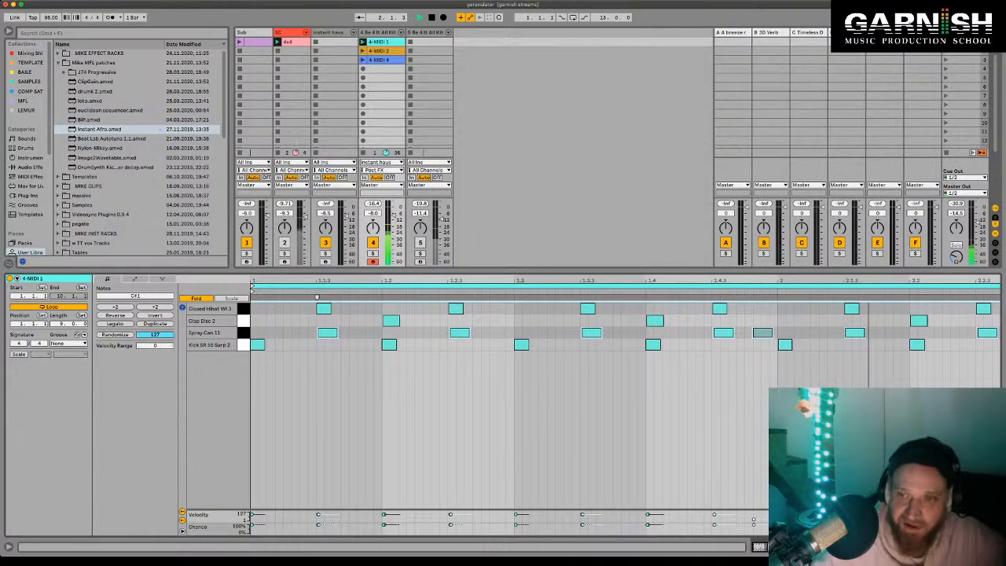
Step: Raise the velocity of the quiet Spray Can 11 note ending bar 1 and set the first clip's loop length to 2 bars
click(778, 370)
click(761, 332)
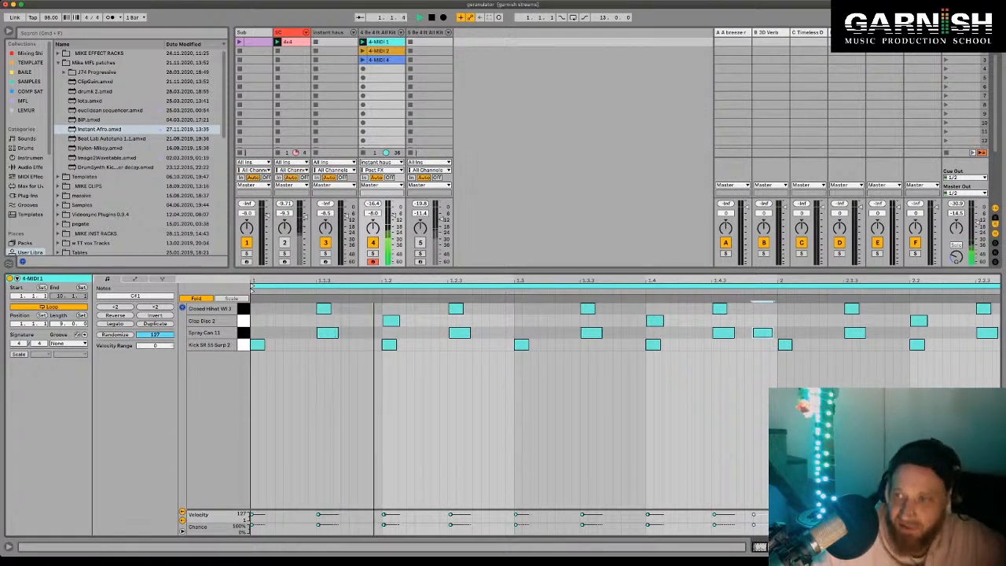
key(minus)
drag(997, 287, 416, 289)
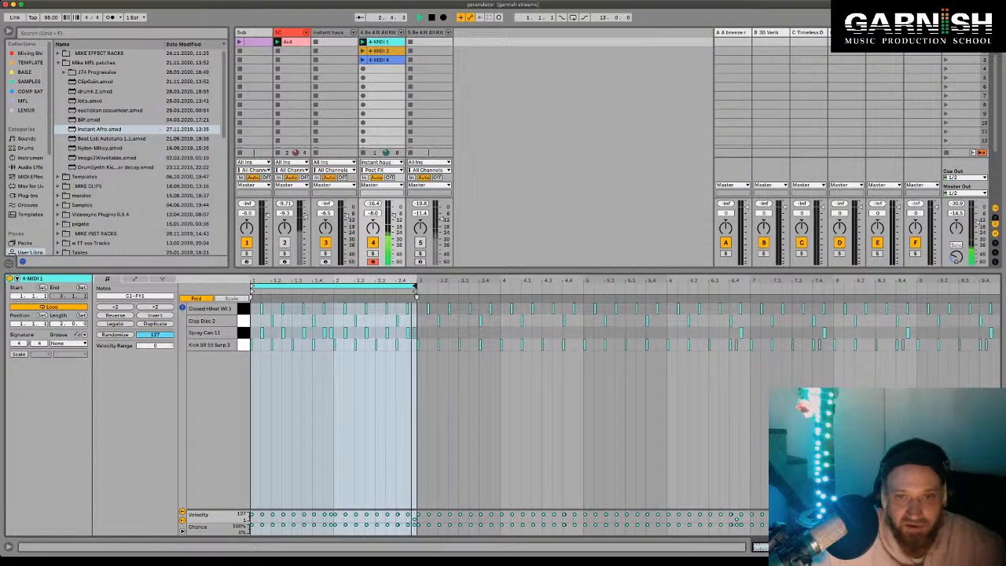
key(plus)
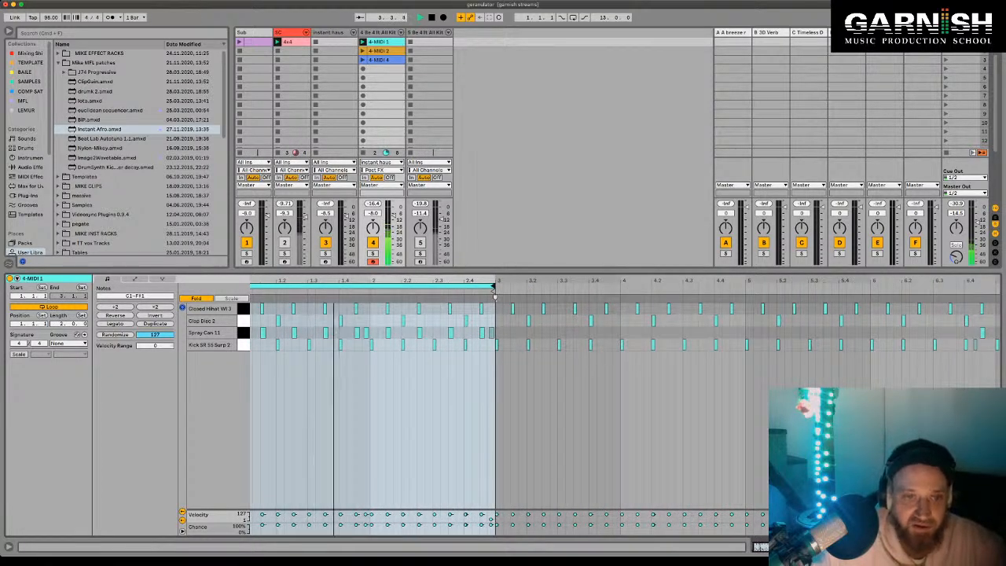
Step: Set the Spray Can 11 note at 1.4.4 to velocity 91 and adjust the velocity of the matching note ending bar 2
key(plus)
click(358, 332)
drag(358, 333, 359, 335)
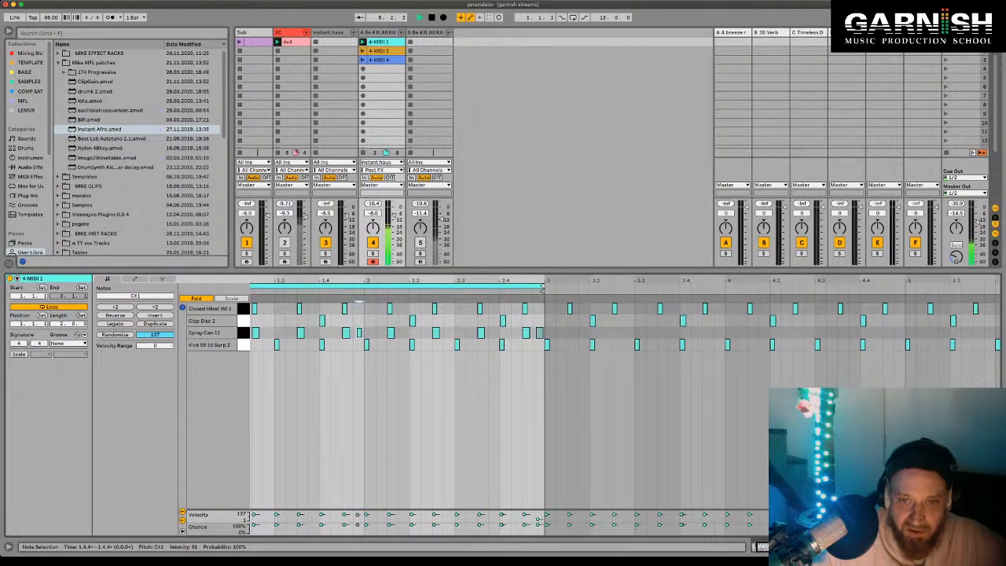
click(539, 332)
drag(539, 333, 539, 330)
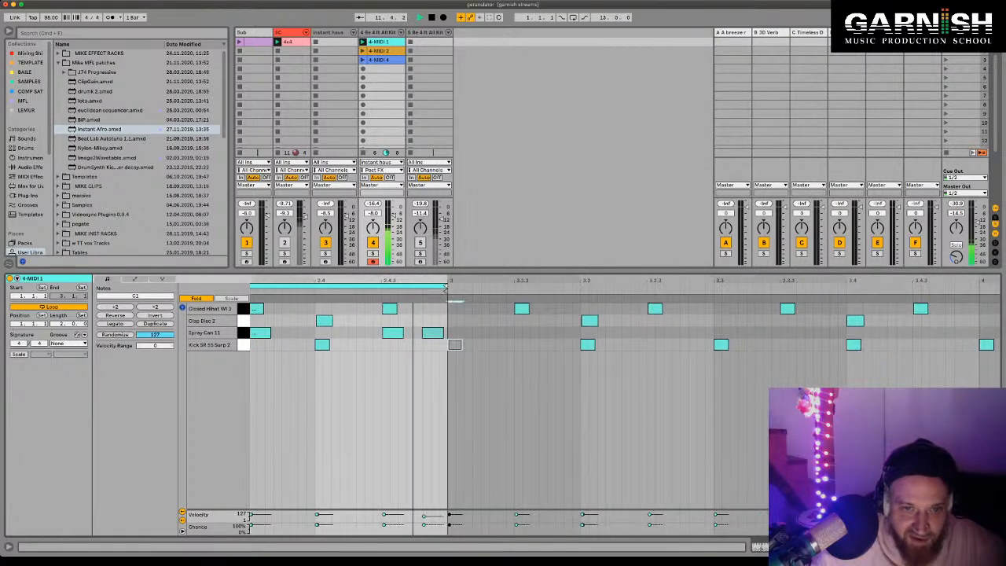
click(456, 369)
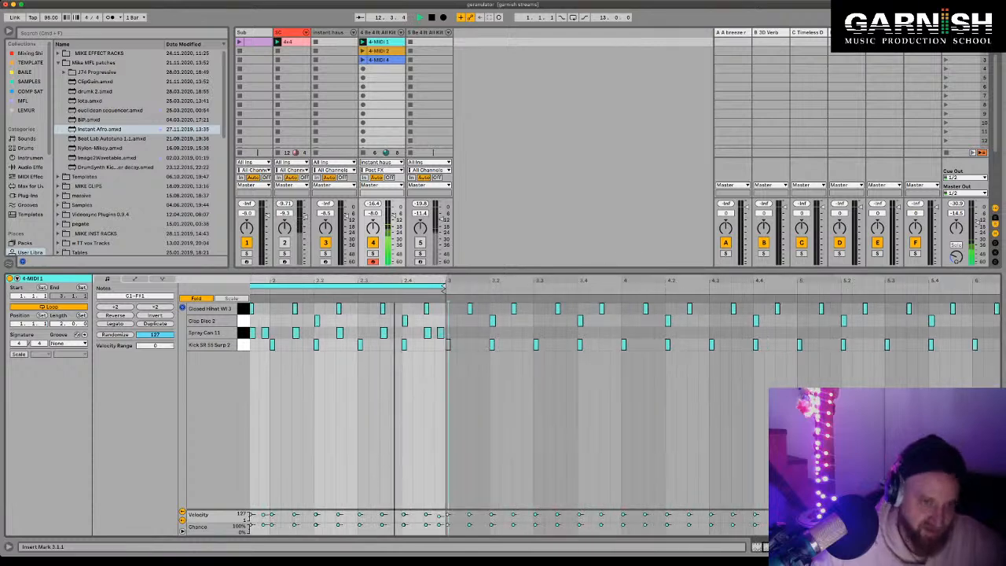
Step: Launch the third clip, add Kick SR 55 notes at 1.2 and 1.4, and shorten its loop to 1 bar
key(space)
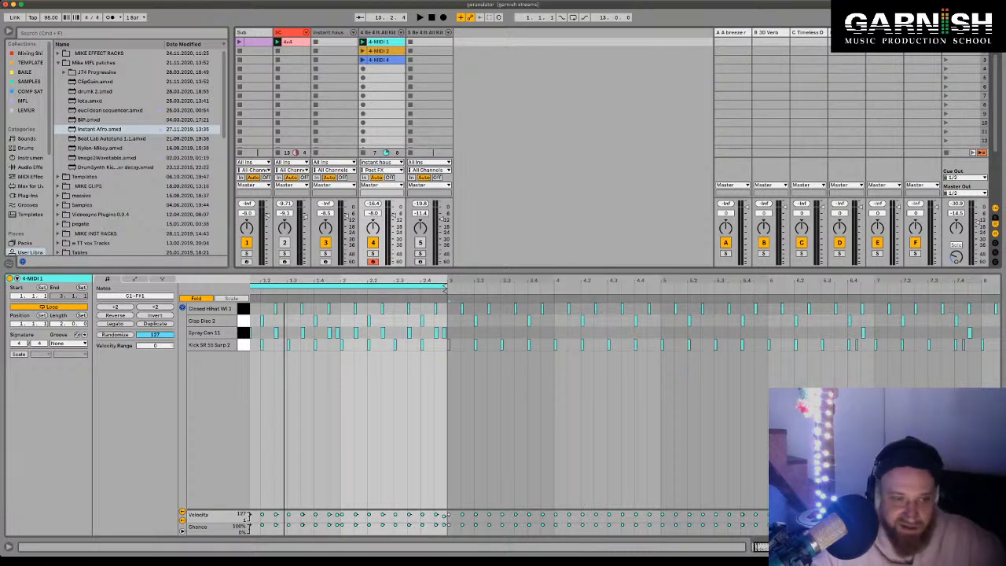
click(363, 59)
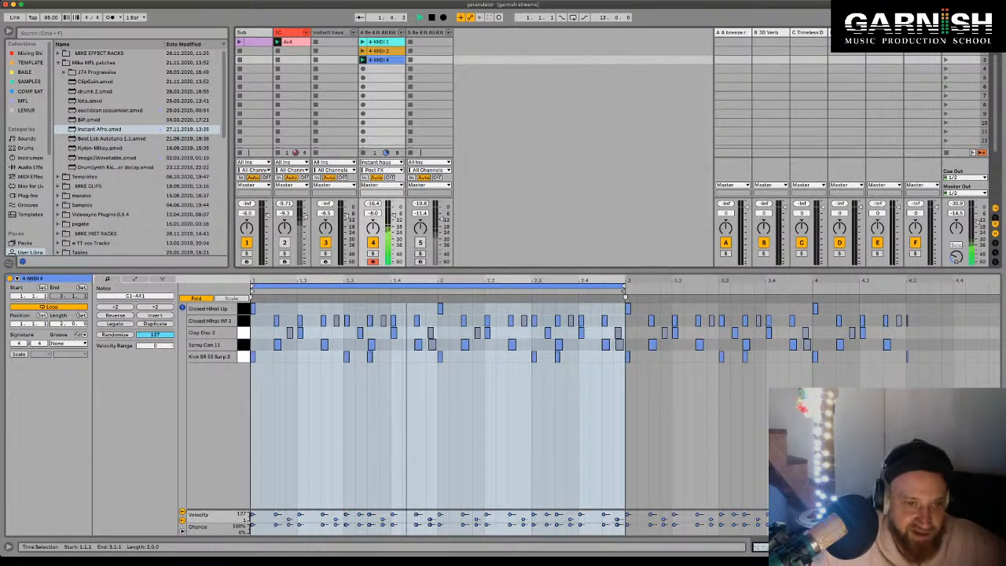
double_click(298, 356)
double_click(393, 356)
drag(626, 290, 437, 290)
key(space)
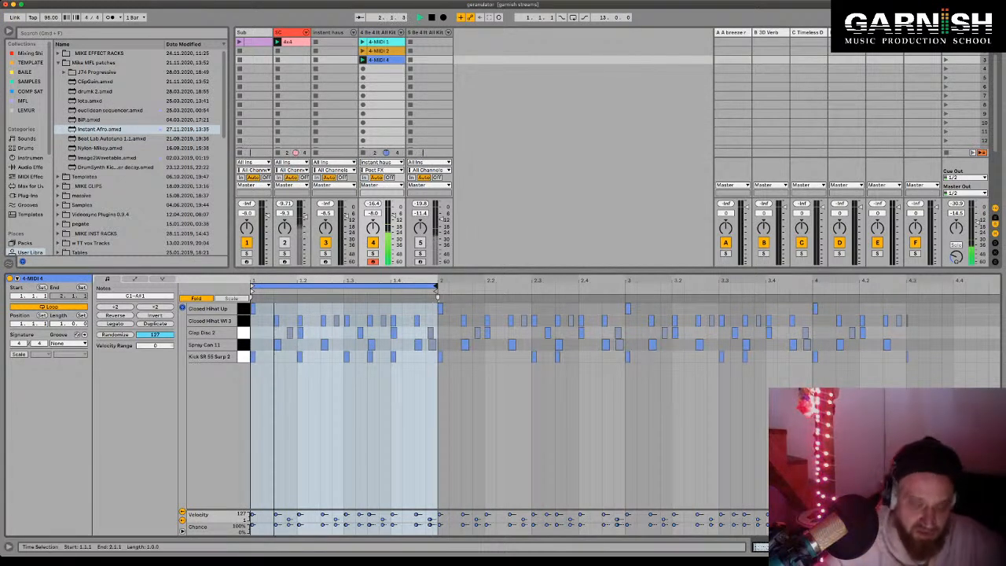
Step: Edit the third clip's kick note at 1.3.3 and place a low-velocity Clap Disc 2 note at 1.3.2
double_click(370, 356)
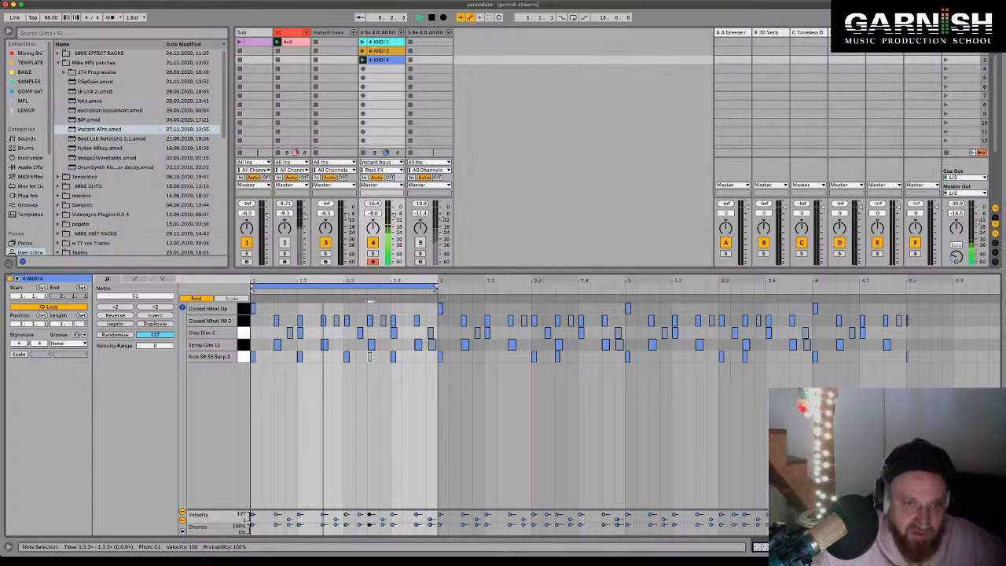
click(353, 320)
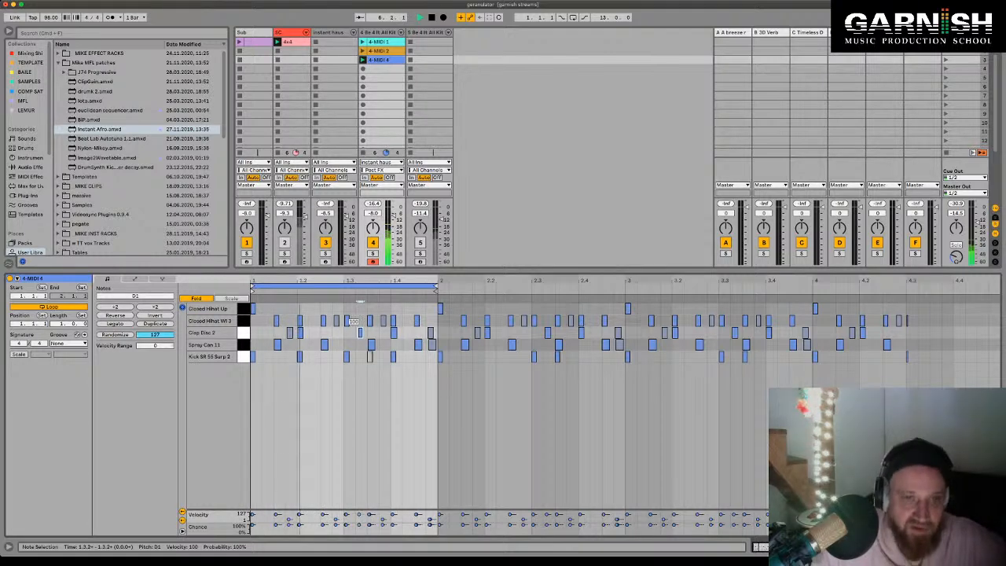
drag(353, 320, 353, 354)
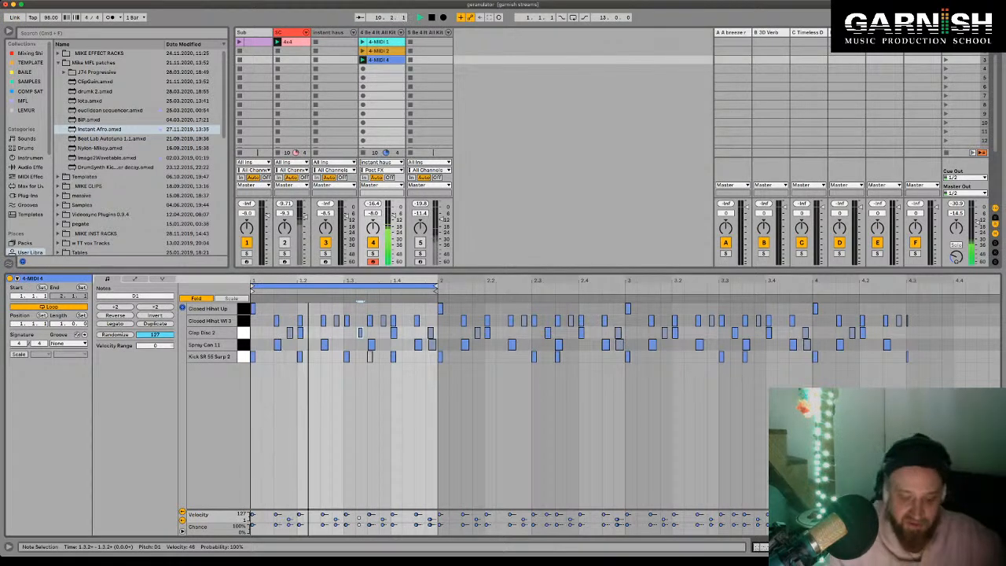
Step: Move the third clip's low Closed Hihat note from 1.1.3 to 1.1.2, add another at 1.4.2, and stop playback
click(276, 320)
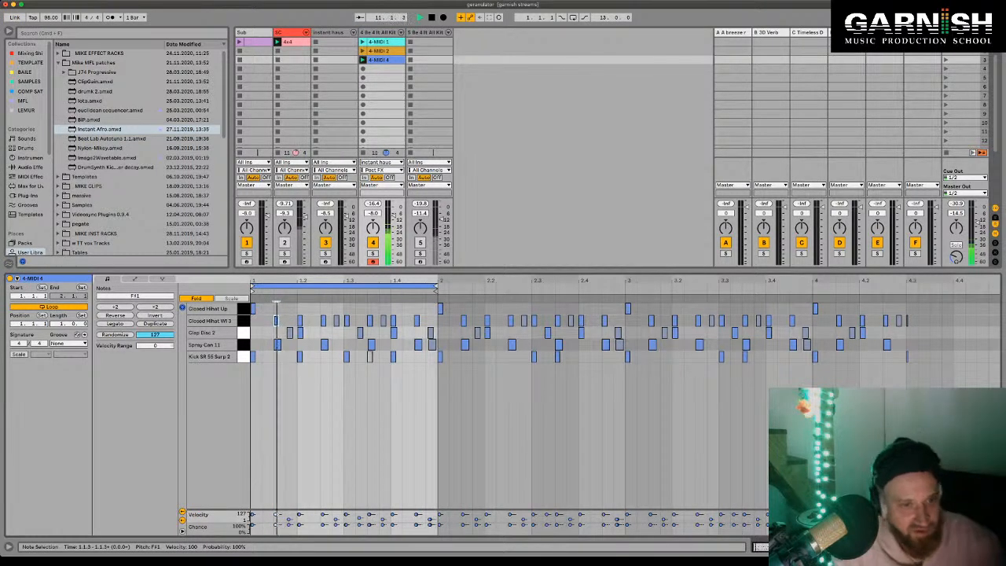
key(Left)
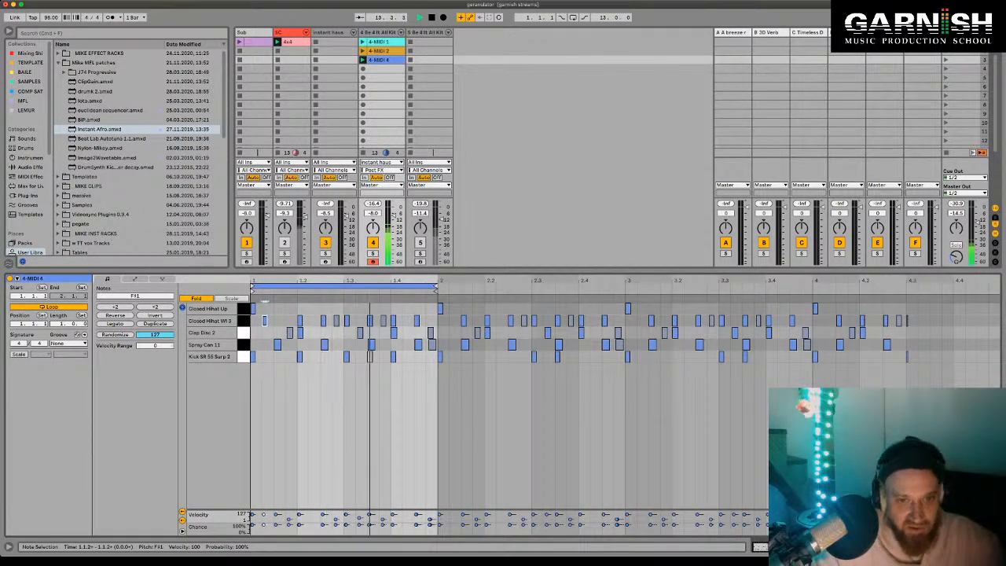
double_click(403, 319)
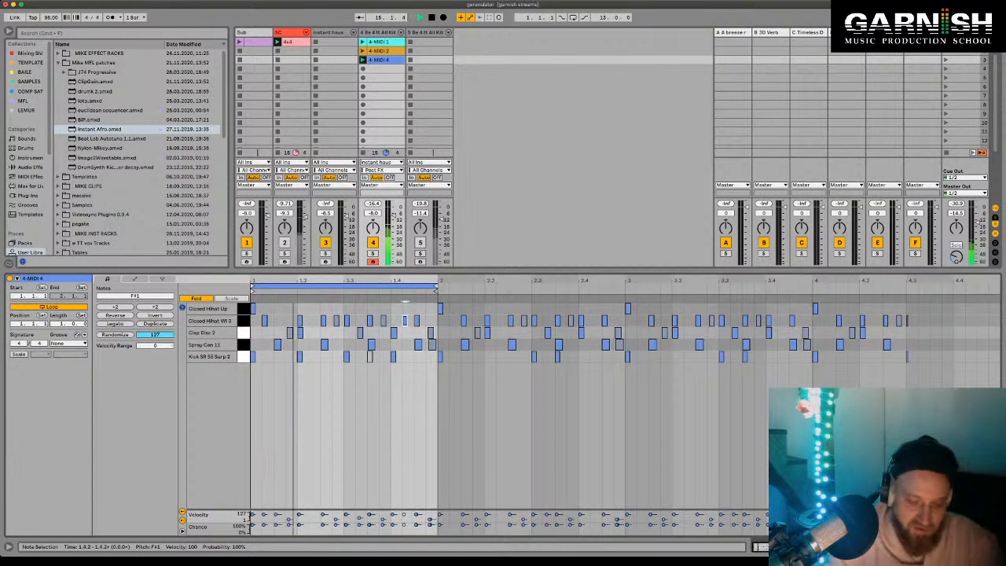
double_click(416, 320)
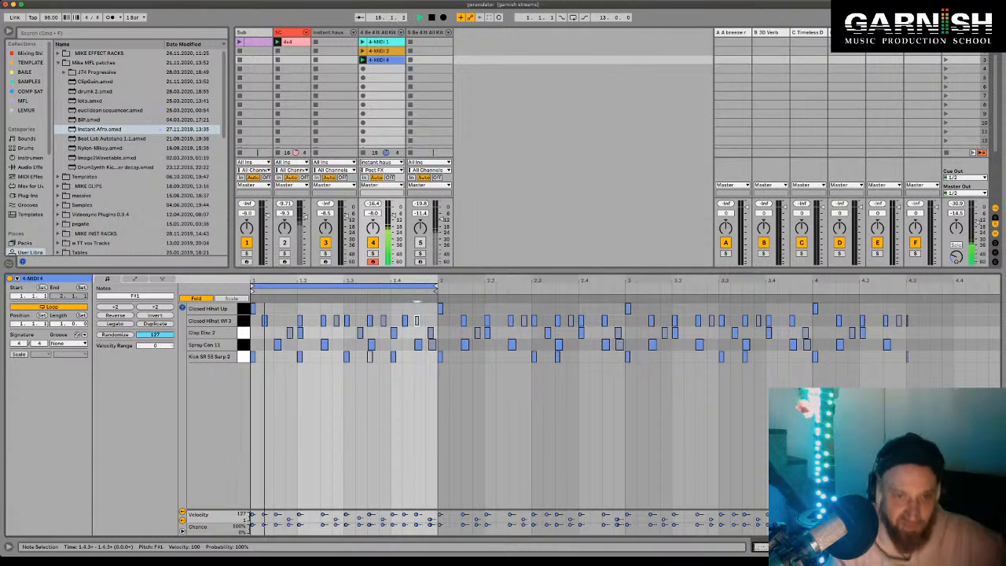
click(403, 320)
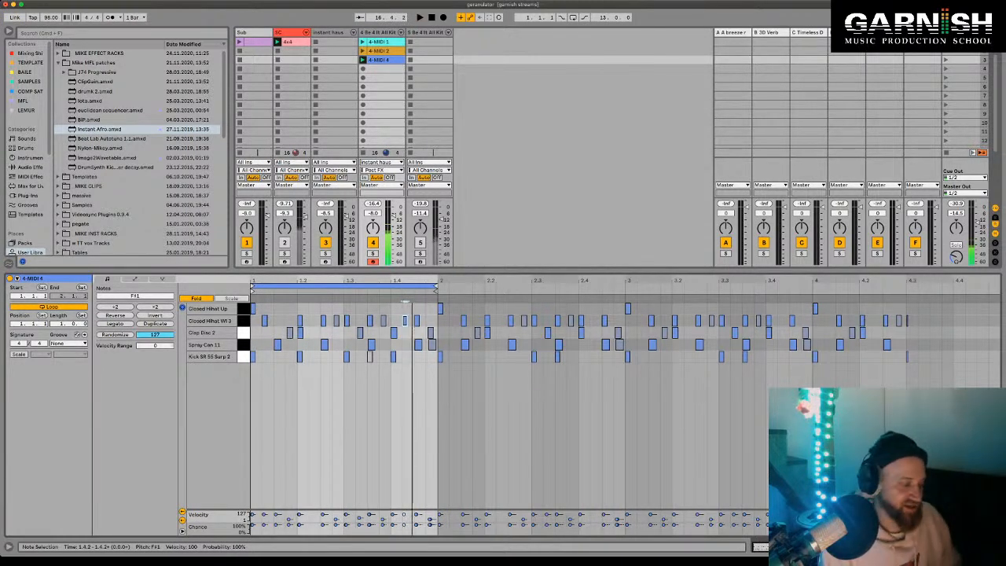
key(space)
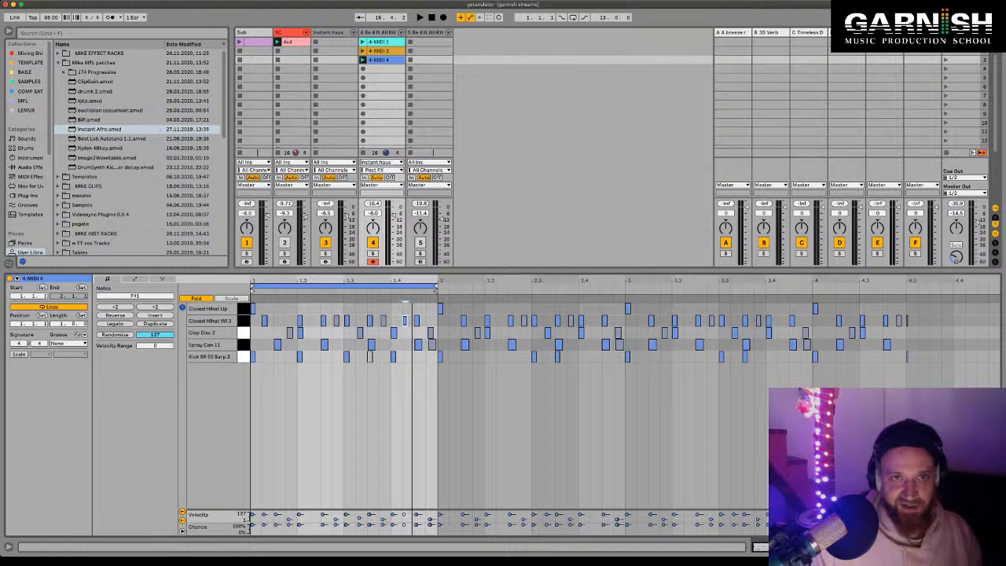
Step: Rename the fifth track "instant afro" and play the pattern generated by its Instant Afro device
click(428, 32)
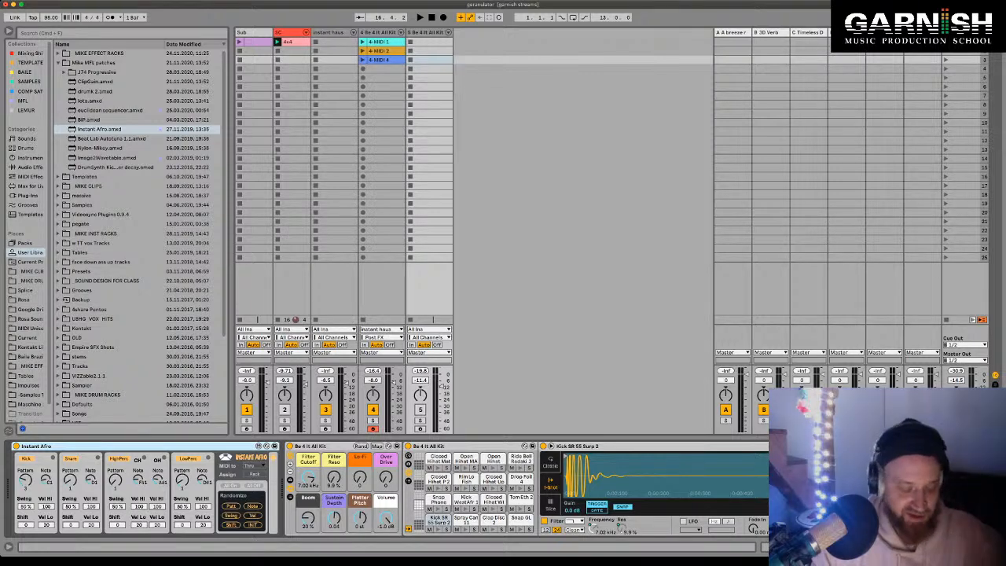
key(ctrl+r)
text(ins)
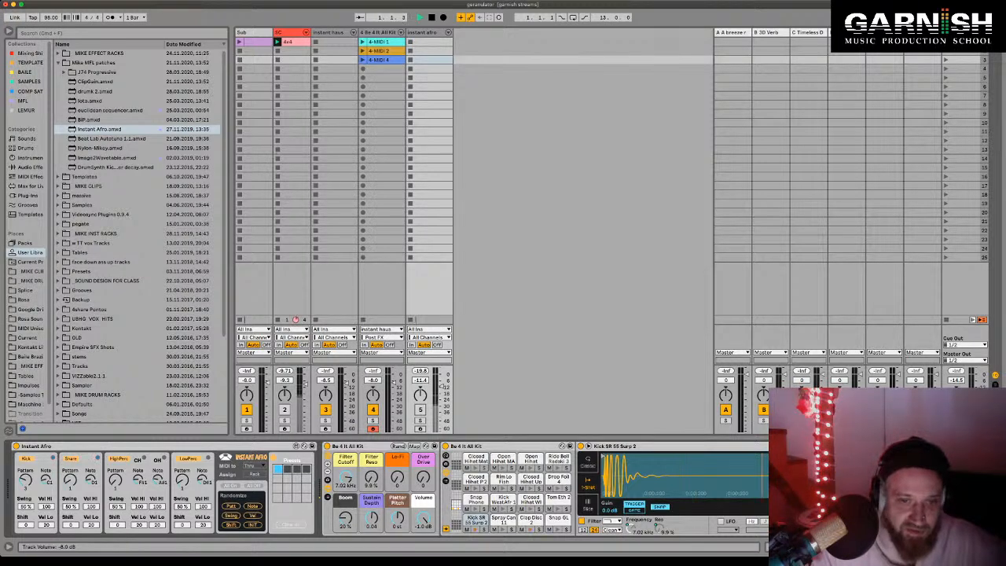
key(space)
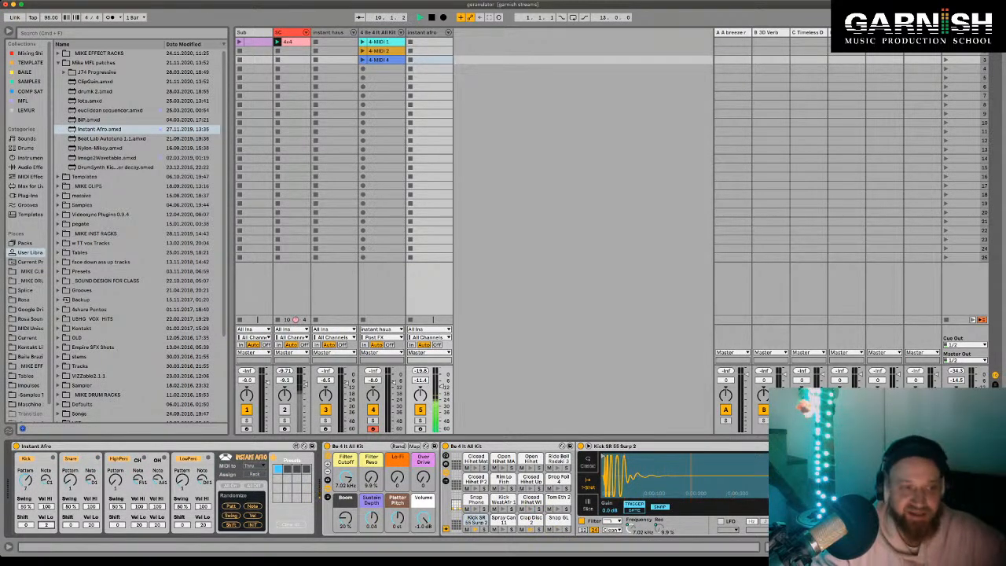
key(space)
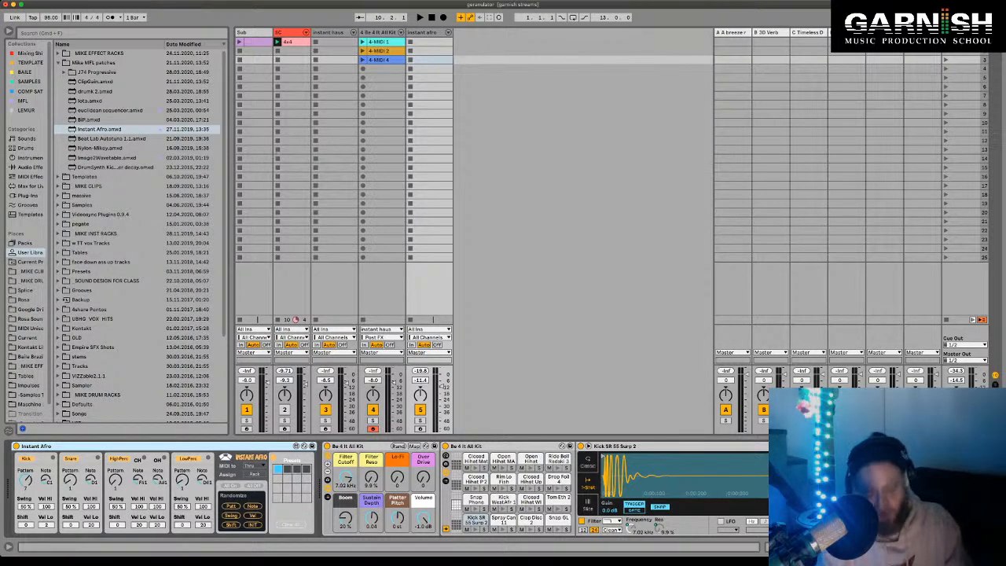
key(space)
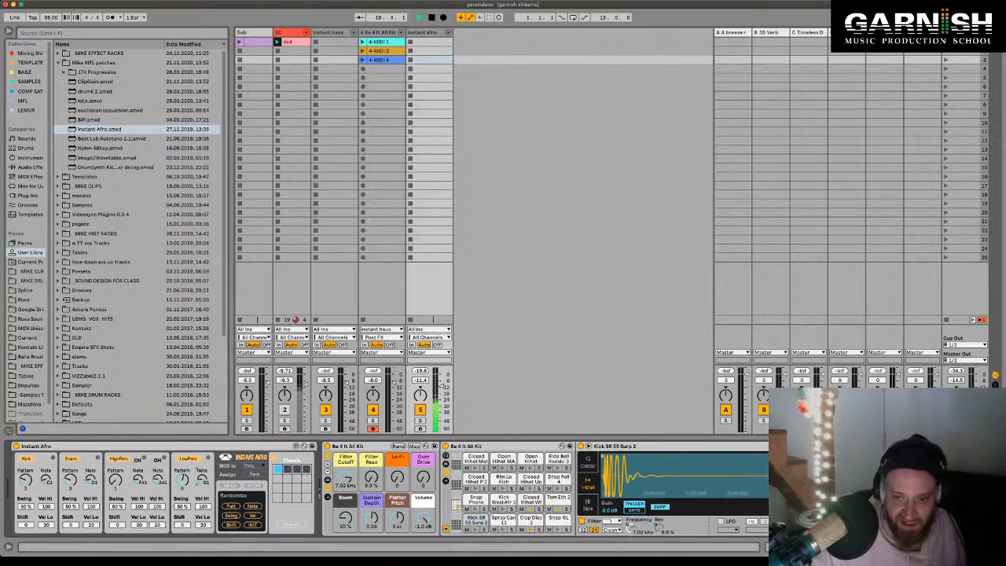
Step: Inspect the kit's Tom Eth 2, Closed Hihat Mat 3, Closed Hihat Wi 3 and Closed Hihat Up pads while the pattern plays
click(558, 497)
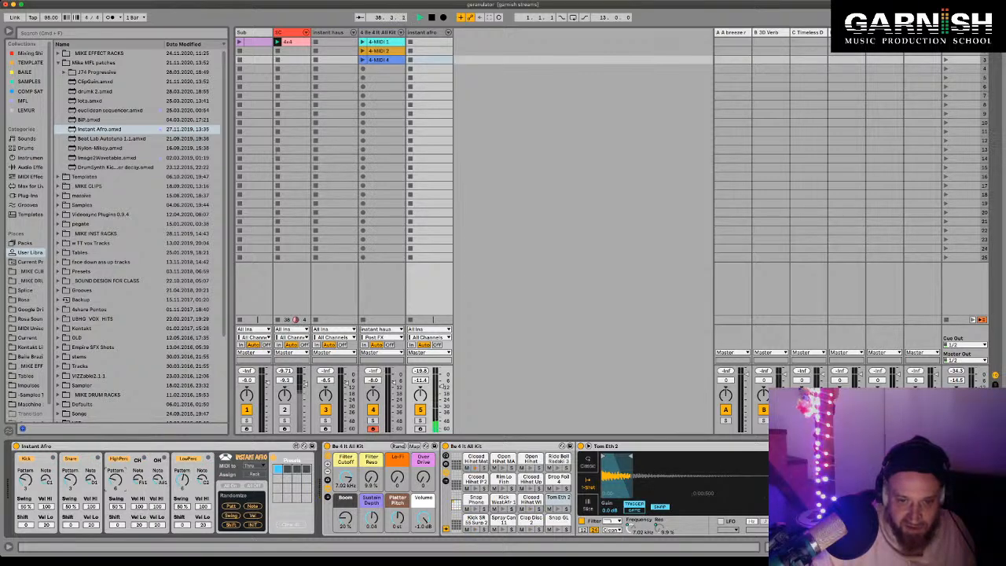
click(476, 460)
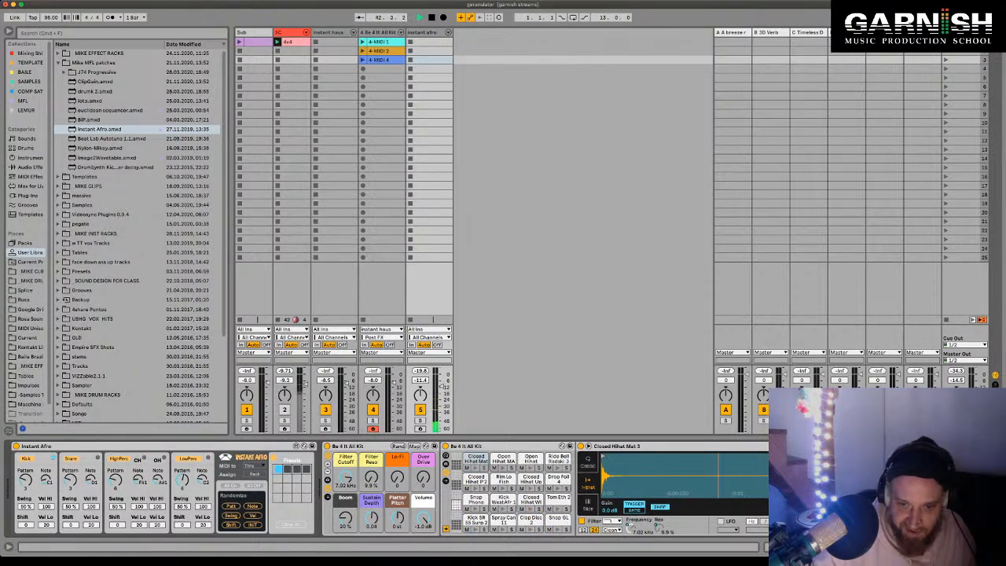
click(531, 500)
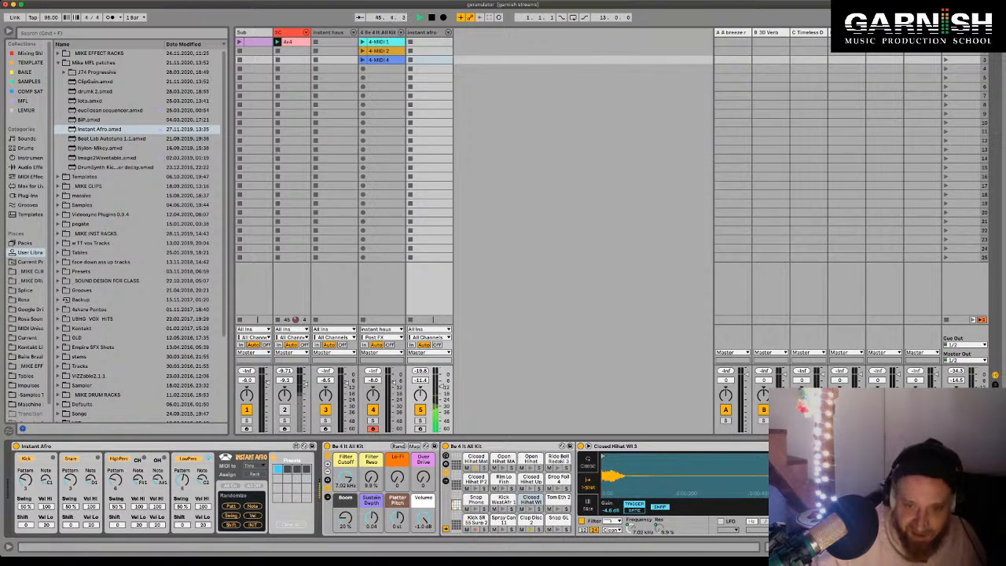
click(534, 478)
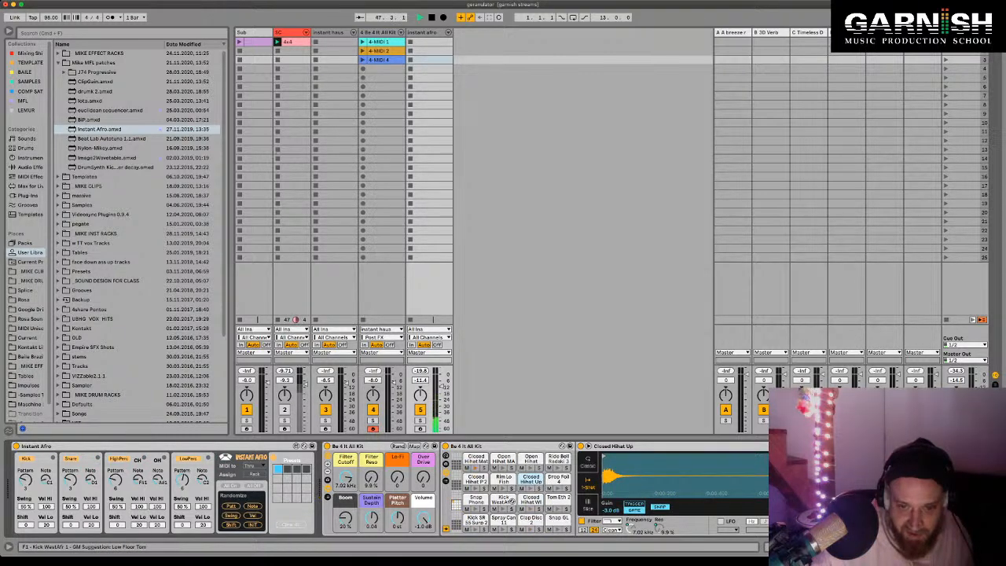
click(474, 466)
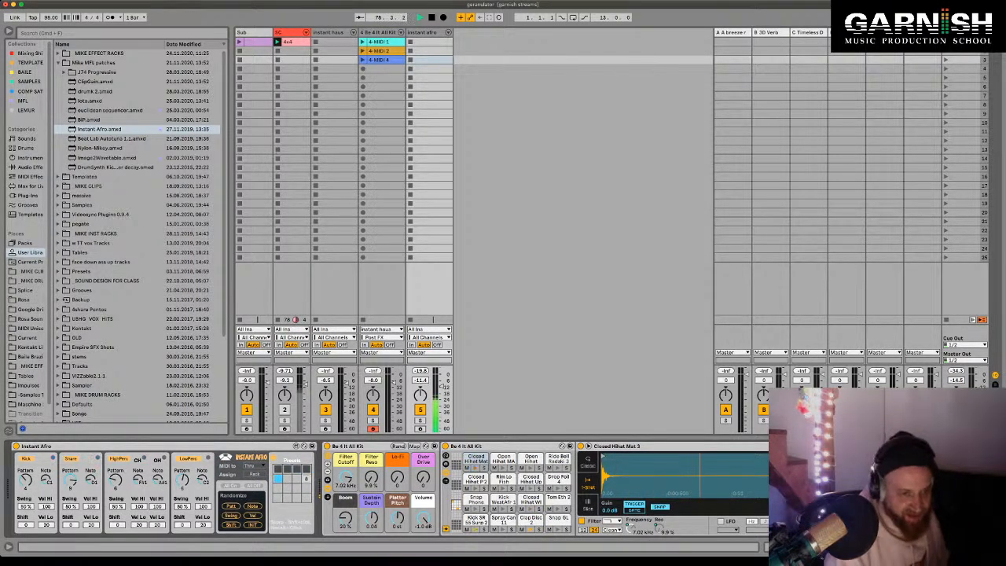
Step: Audition the Instant Afro preset patterns through the Be 4 It All Kit and stop playback
key(space)
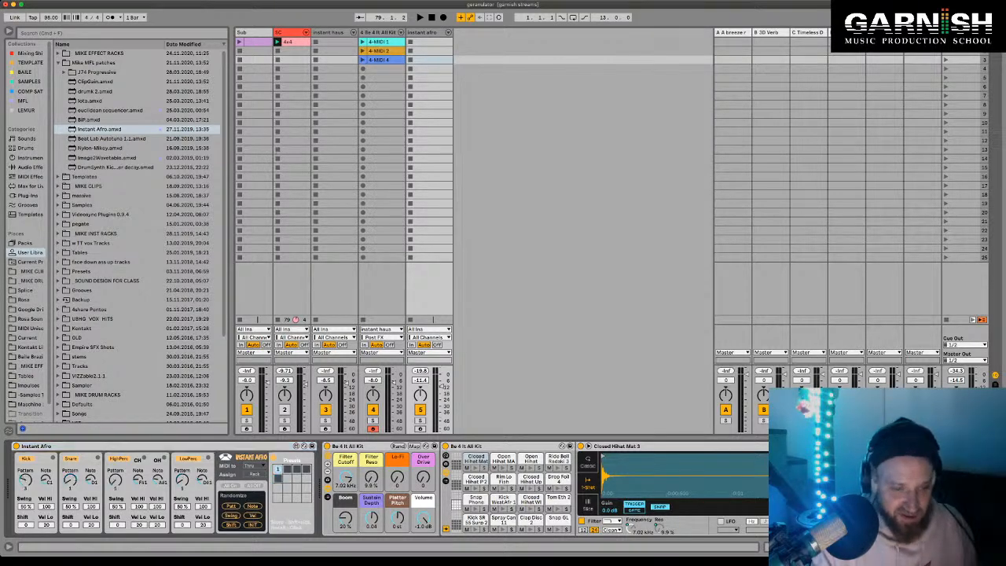
key(space)
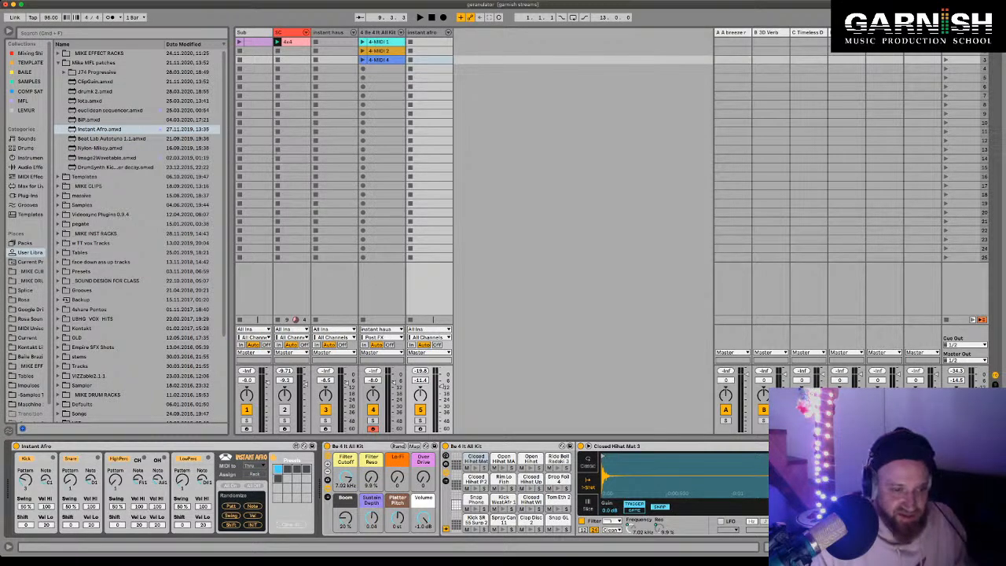
key(space)
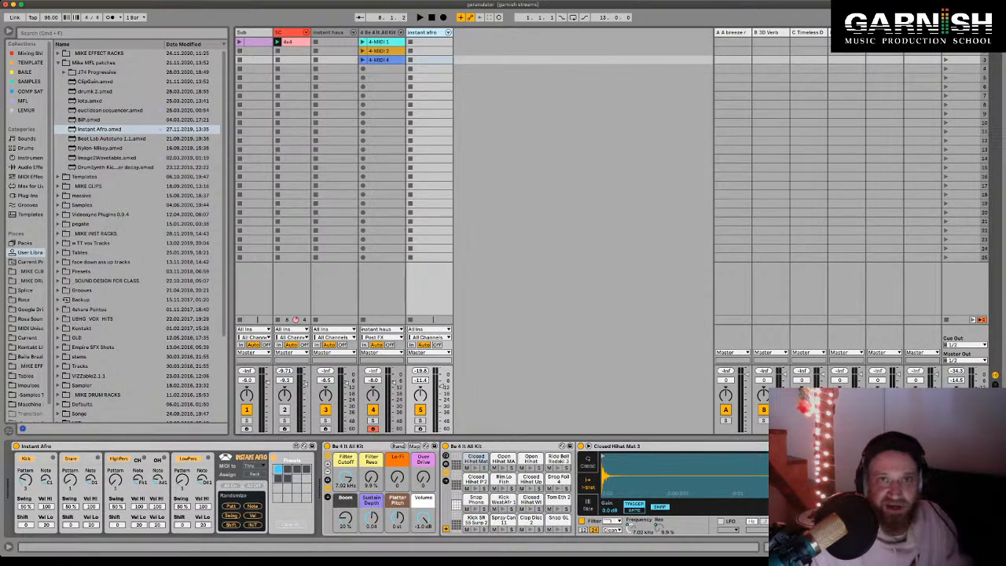
Step: Insert a MIDI track beside the instant afro track and set its MIDI input to instant afro
key(super+shift+t)
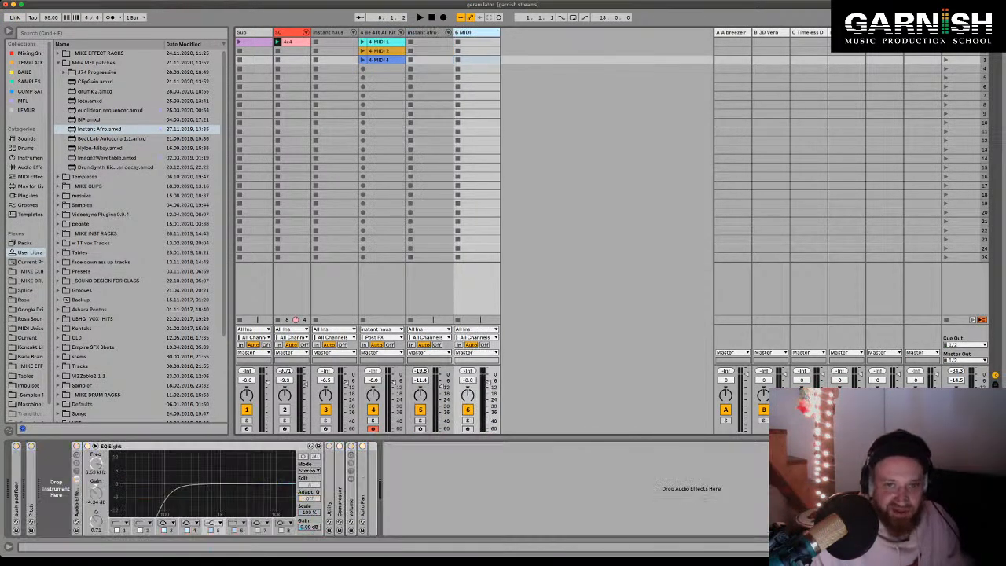
click(476, 230)
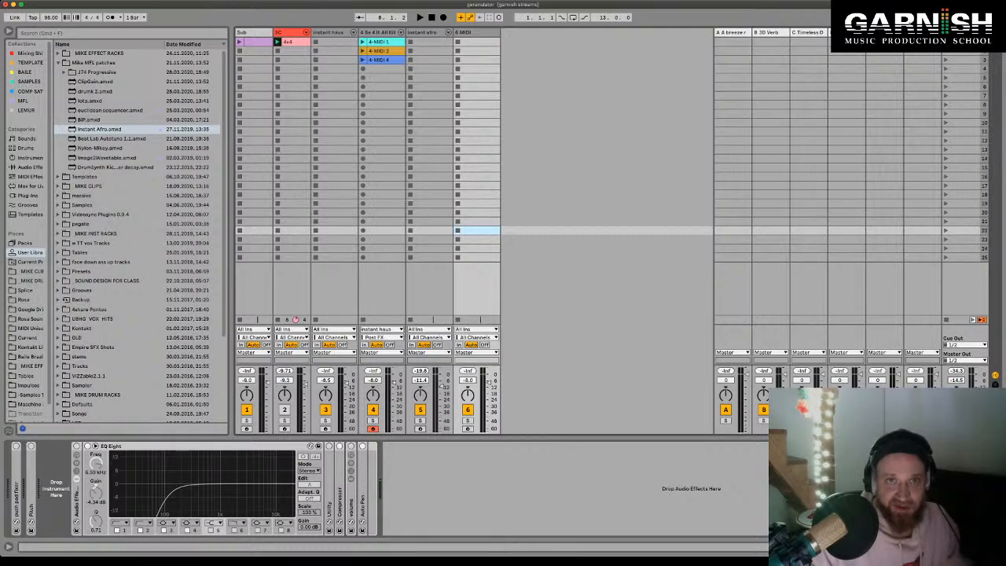
key(super+Tab)
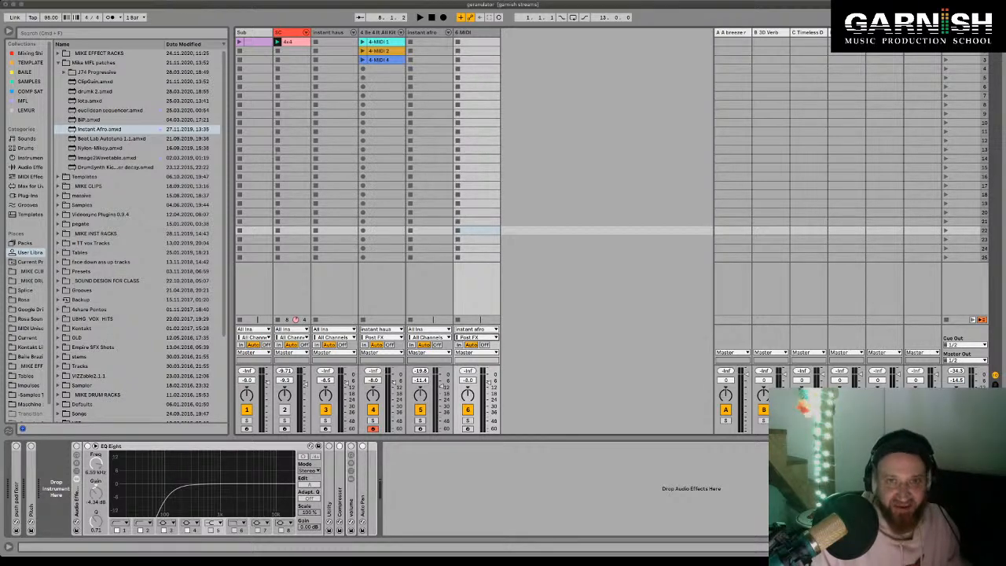
click(428, 230)
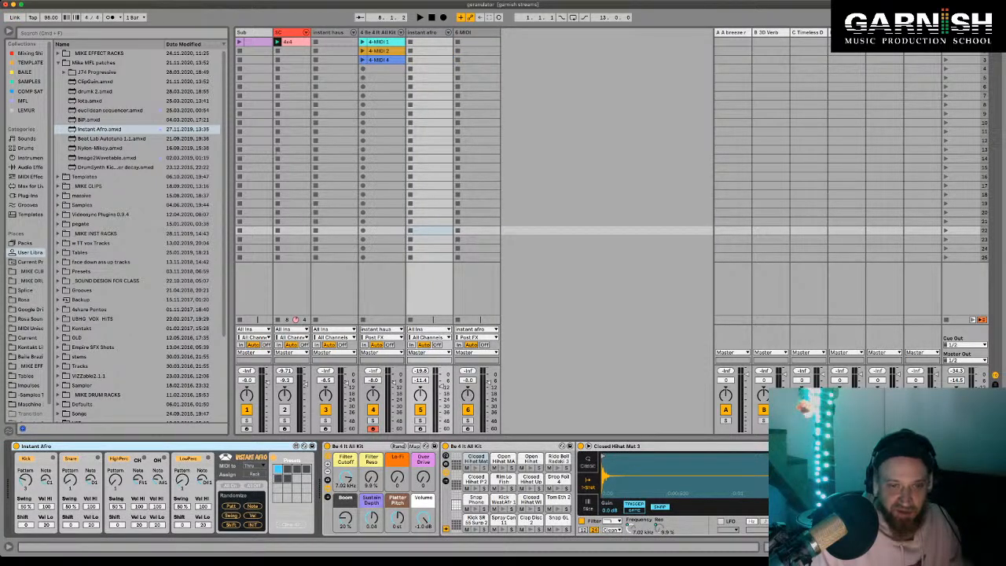
Step: Record the first two Instant Afro preset patterns into the first and second clip slots of the new MIDI track
click(476, 231)
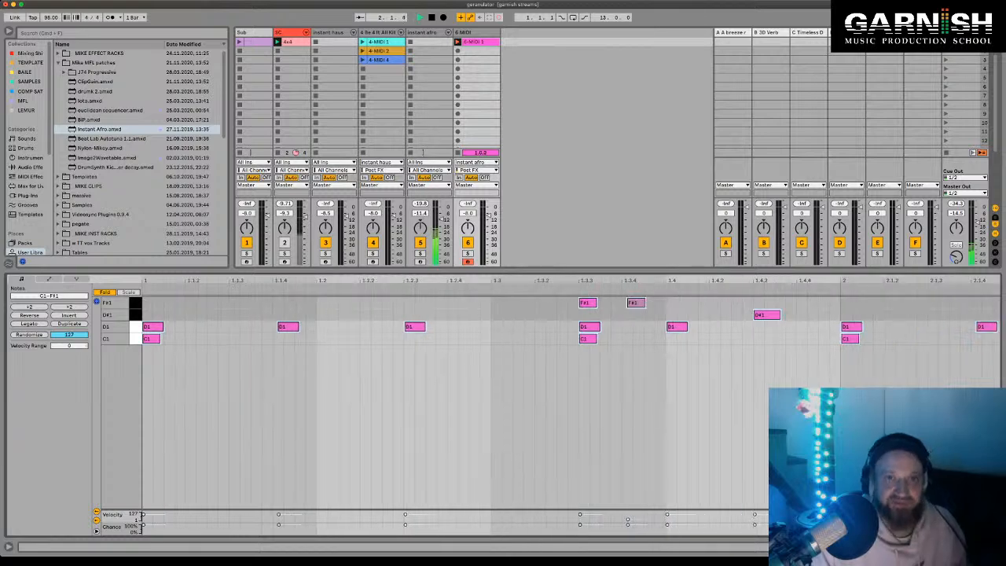
key(shift+Tab)
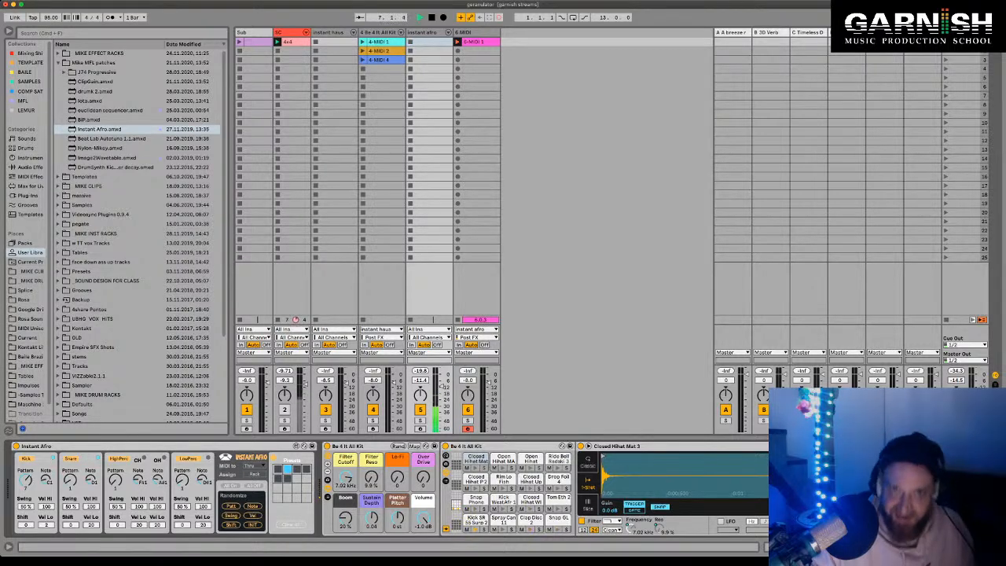
key(ctrl+z)
key(ctrl+z)
key(ctrl+z)
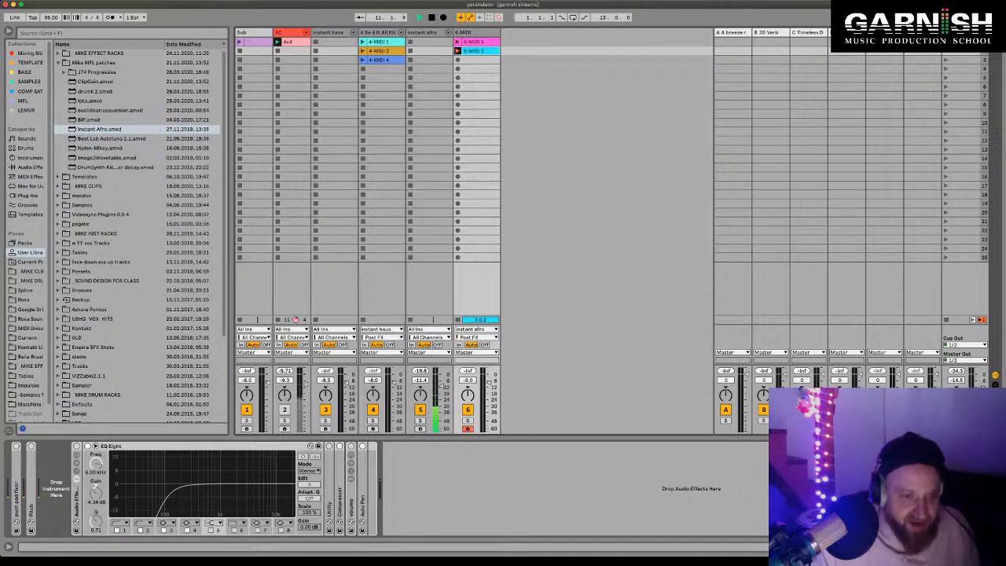
Step: Record the next two Instant Afro preset patterns into the third and fourth clip slots of the new MIDI track
click(428, 50)
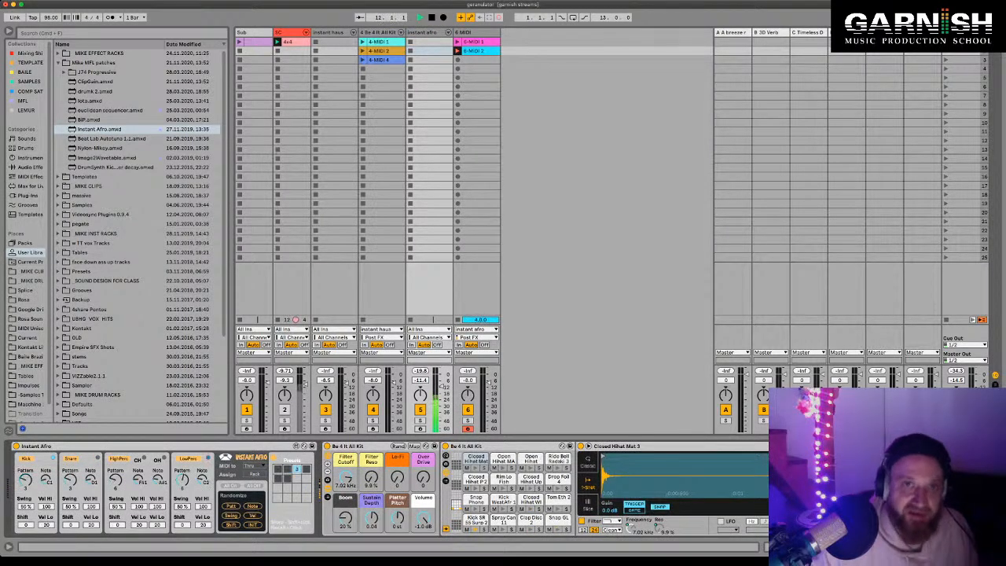
click(476, 60)
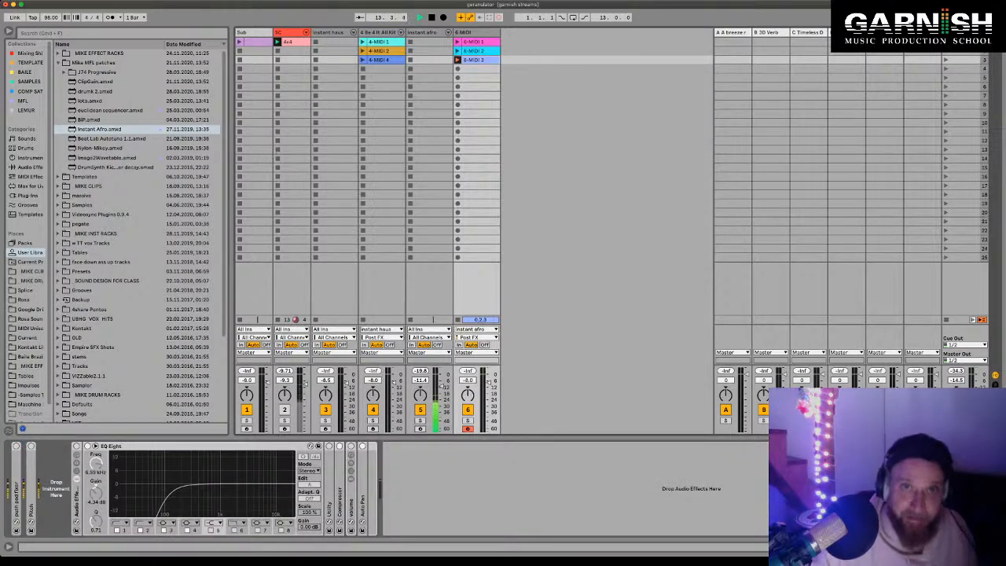
click(445, 384)
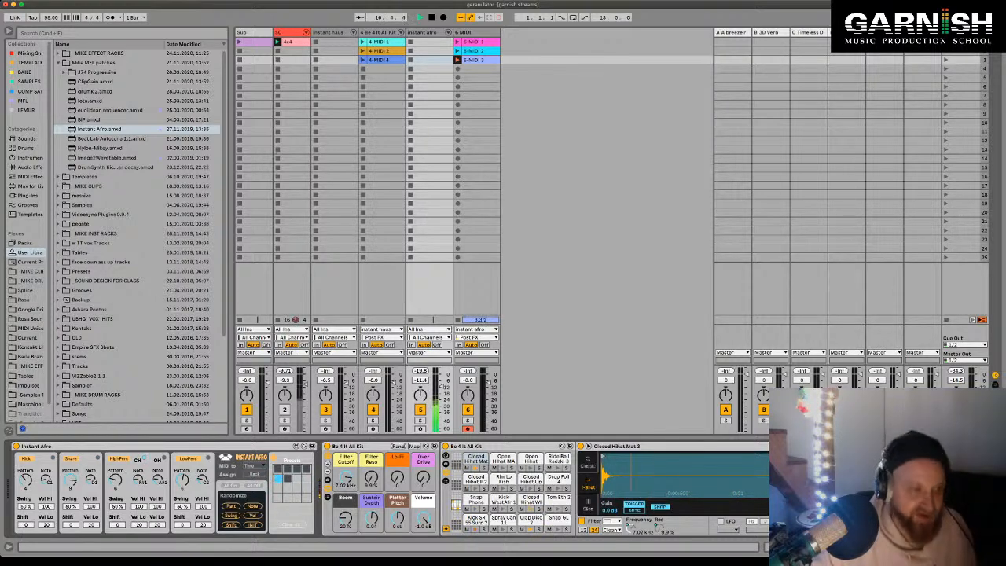
click(476, 69)
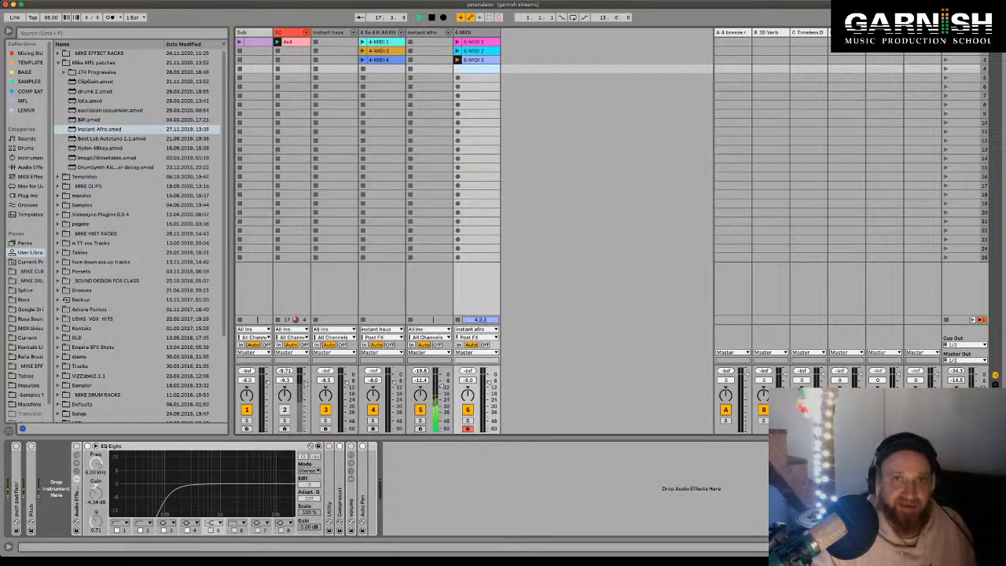
key(Return)
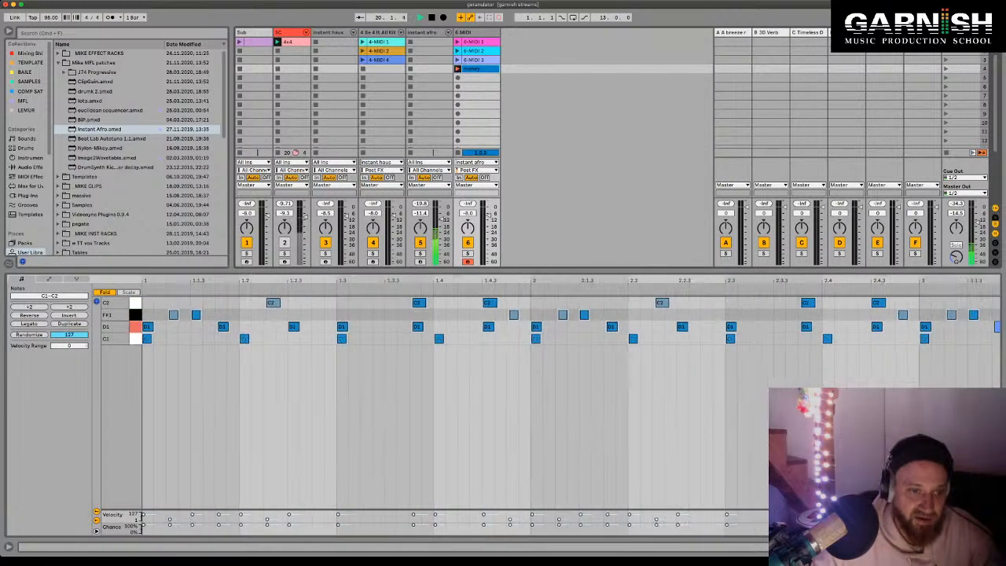
Step: Record an Instant Afro variation with only kick and snare active into the fifth clip slot and name the clip 1 var
click(429, 69)
key(shift+Tab)
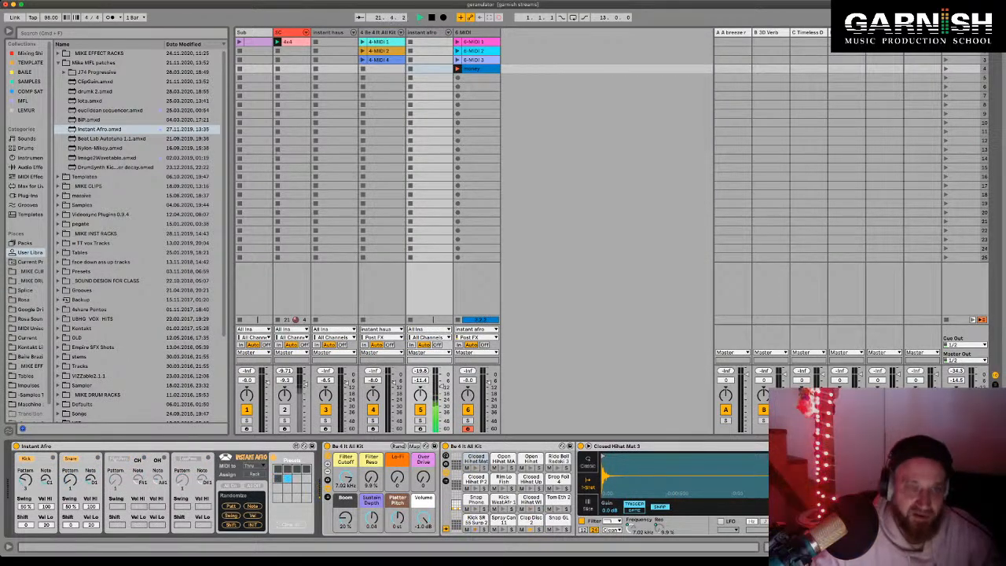
click(476, 78)
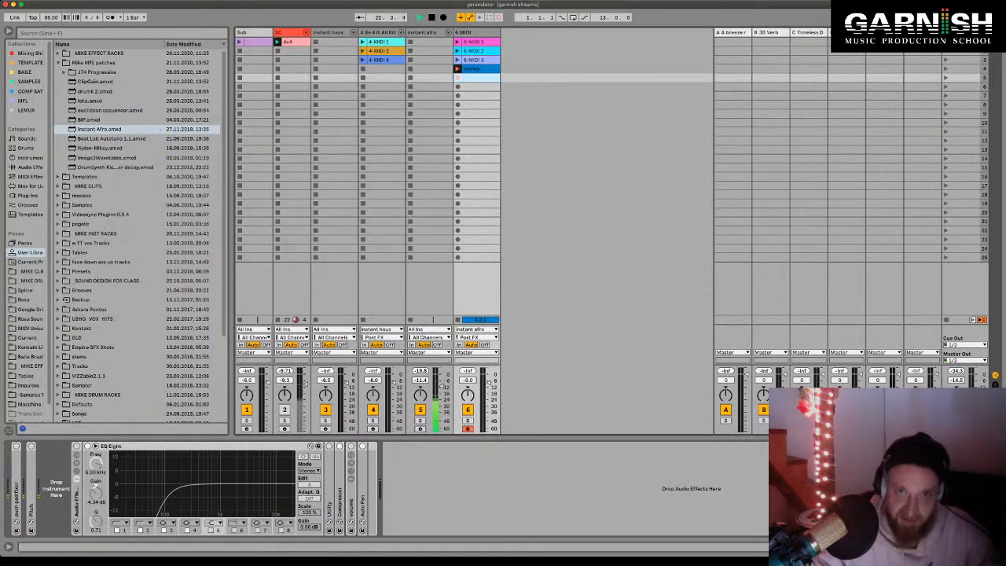
key(Return)
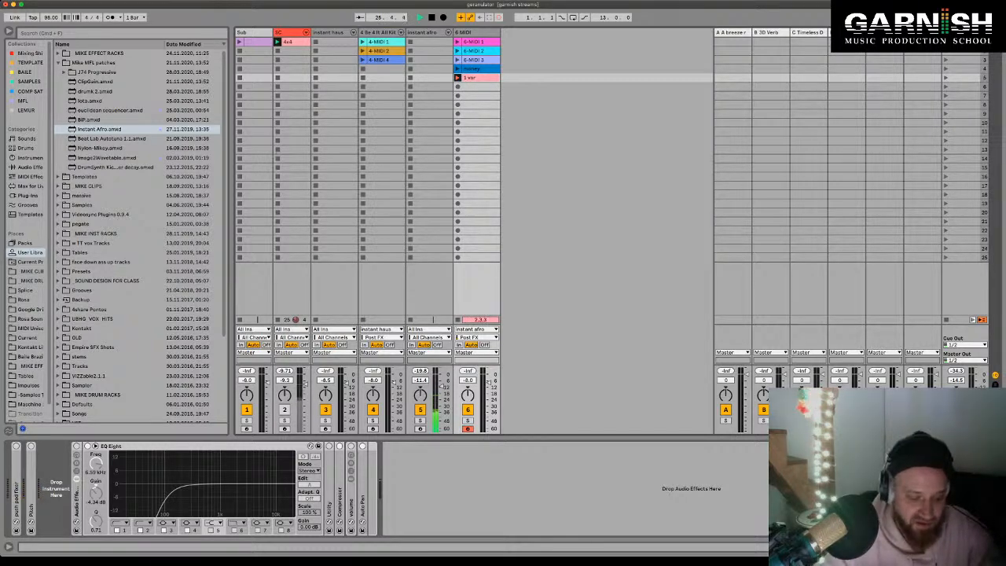
Step: Rename the first recorded clip 1, stop playback, and move the 1 var clip directly beneath it
click(476, 41)
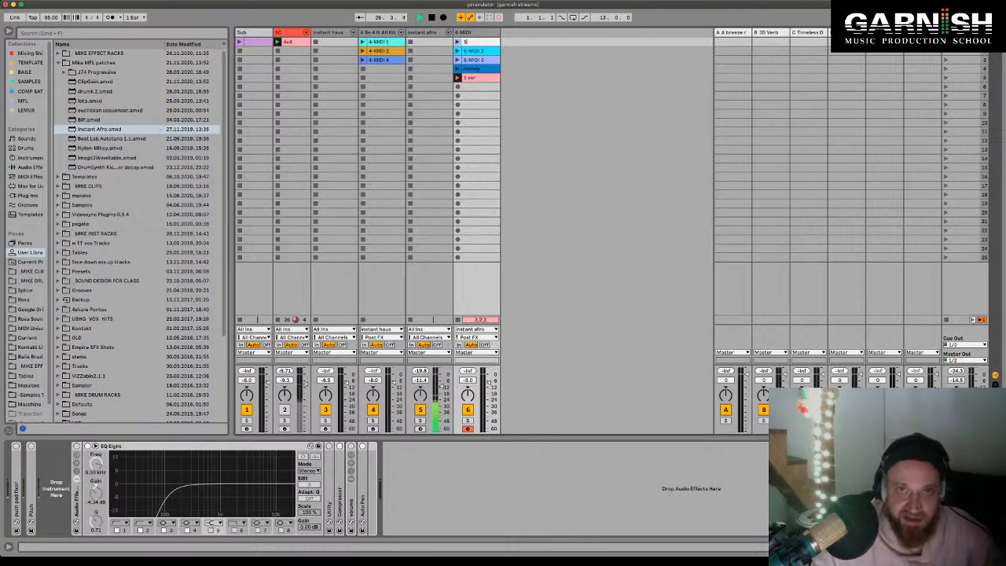
click(476, 77)
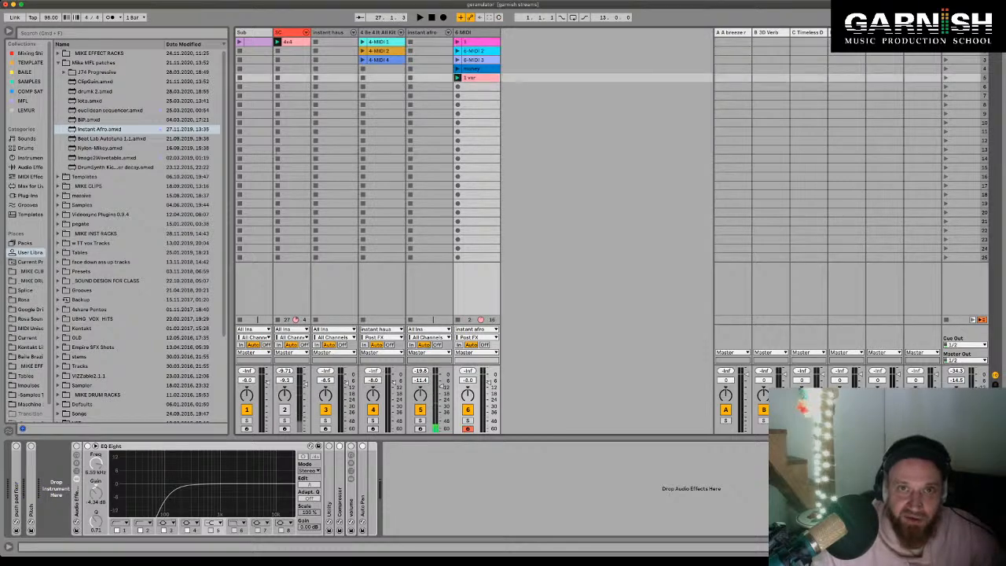
click(477, 50)
click(476, 68)
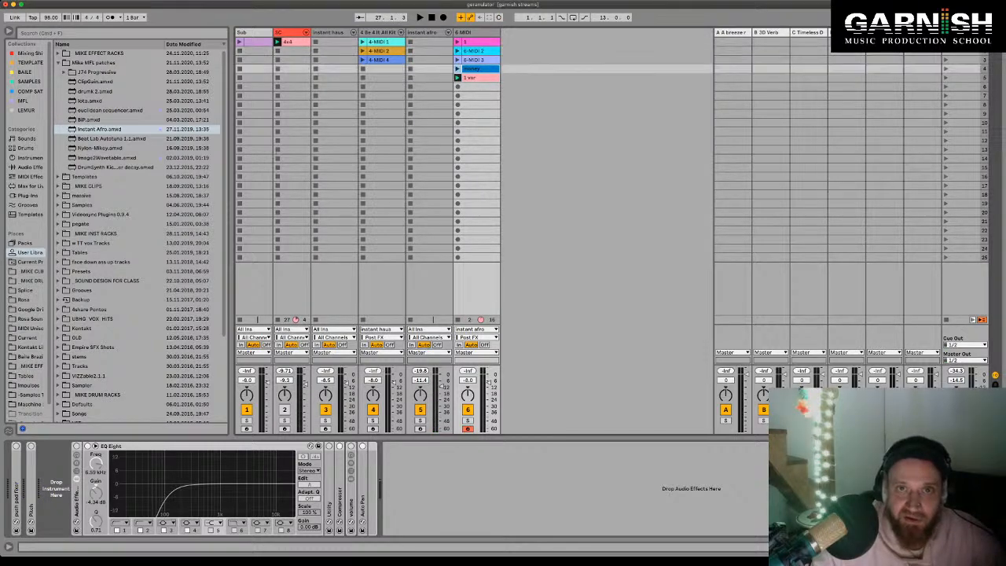
click(476, 51)
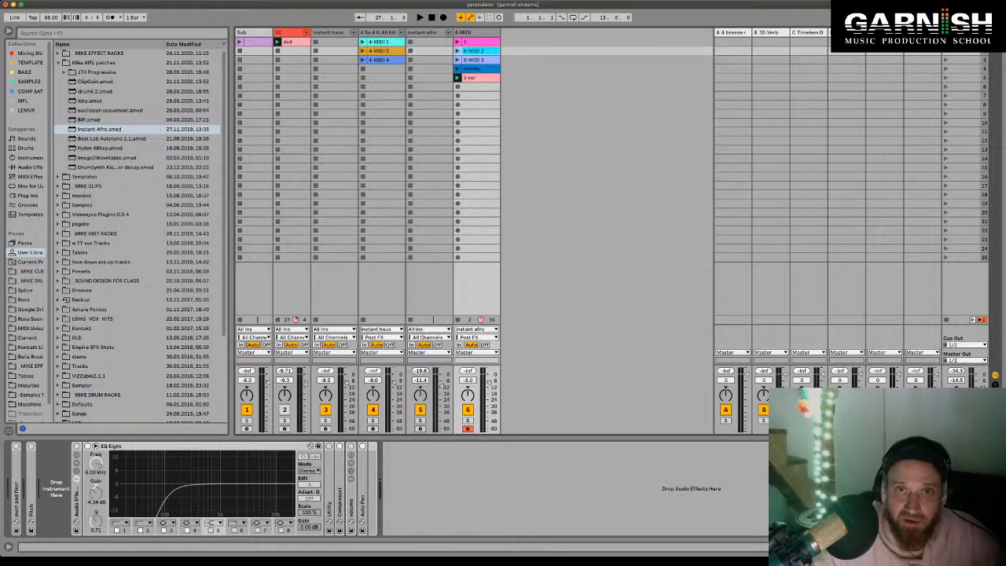
shift+click(476, 78)
drag(476, 78, 476, 51)
Step: Move all five recorded clips from the MIDI track to the instant afro track and start playback
click(422, 33)
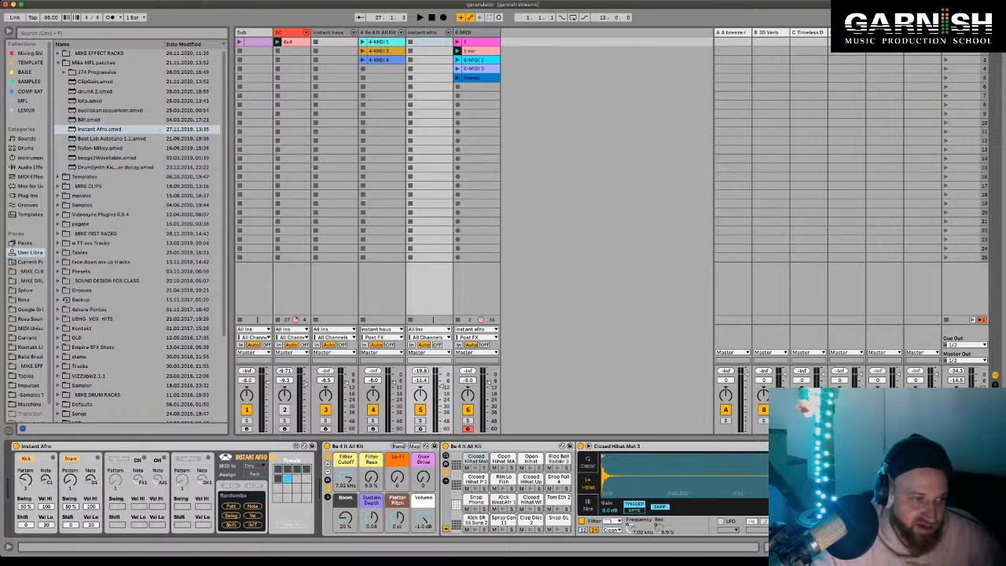
scroll(390, 488, right, 5)
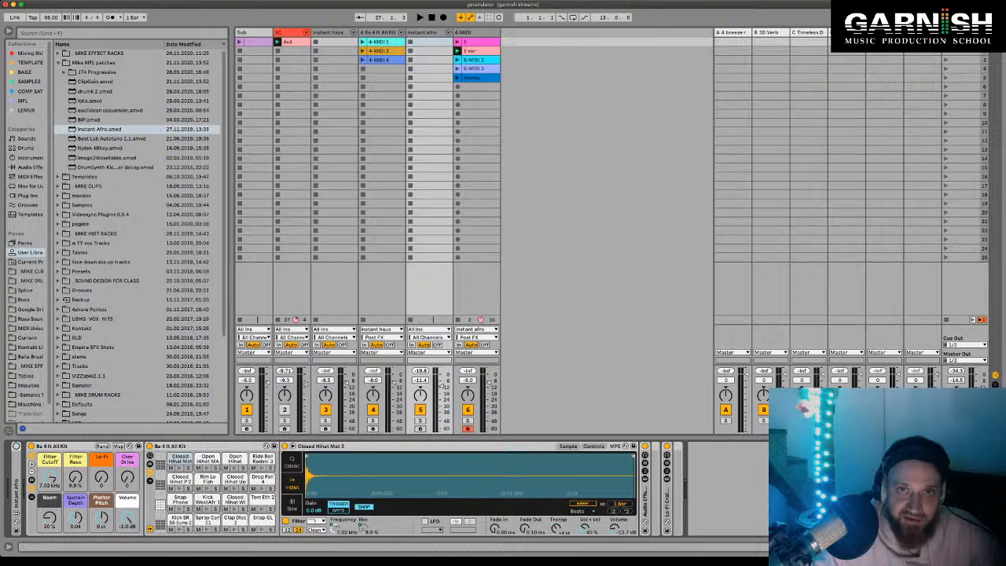
drag(476, 42, 475, 118)
drag(475, 60, 428, 60)
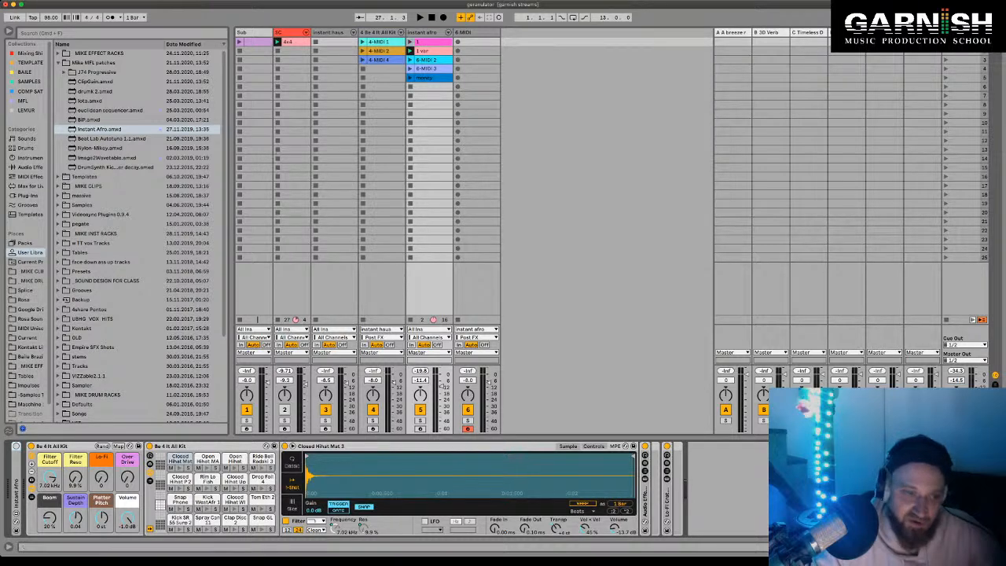
key(space)
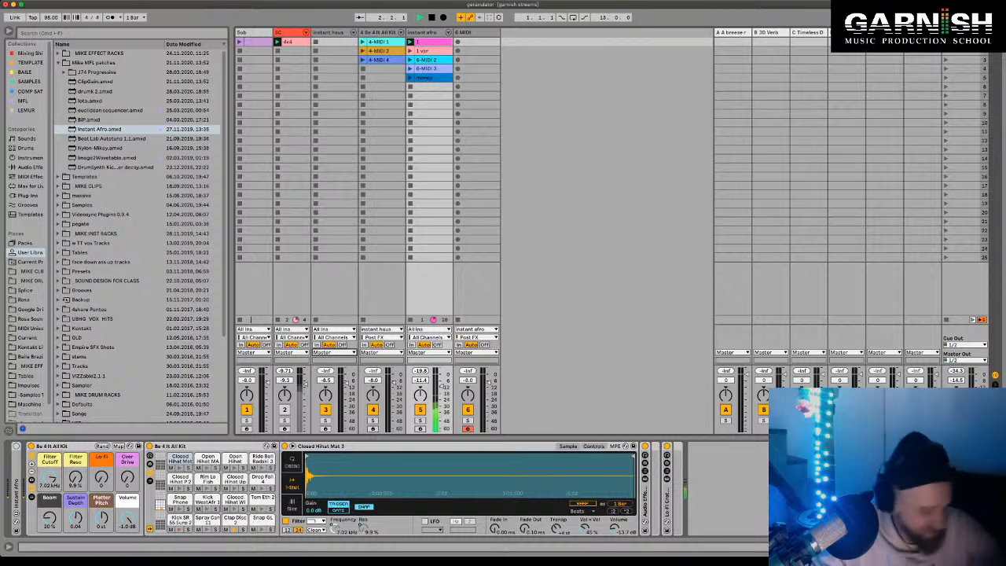
Step: Stop playback and shorten the loops of the 1, 1 var and 6-MIDI 2 clips to their first two bars
click(329, 445)
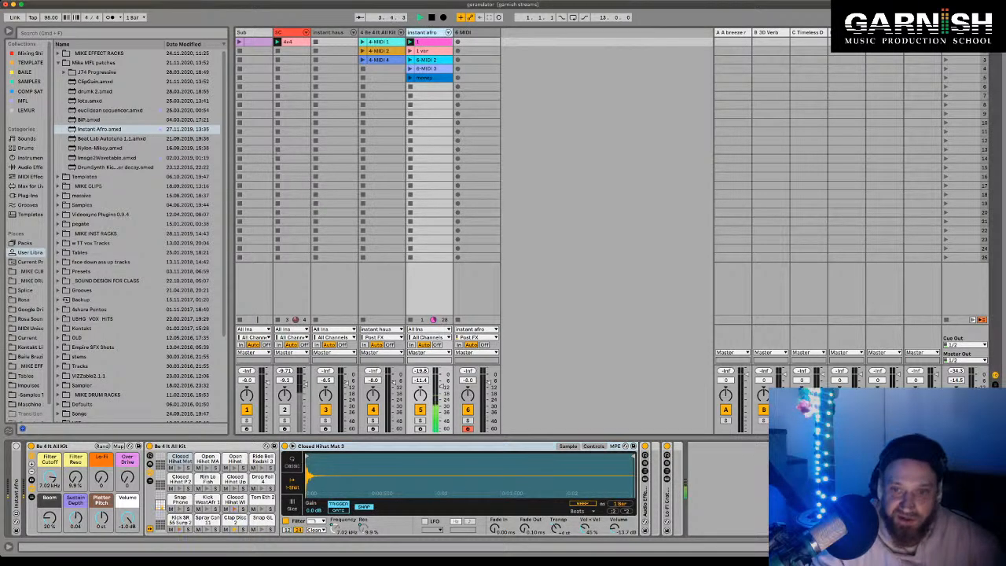
key(shift+Tab)
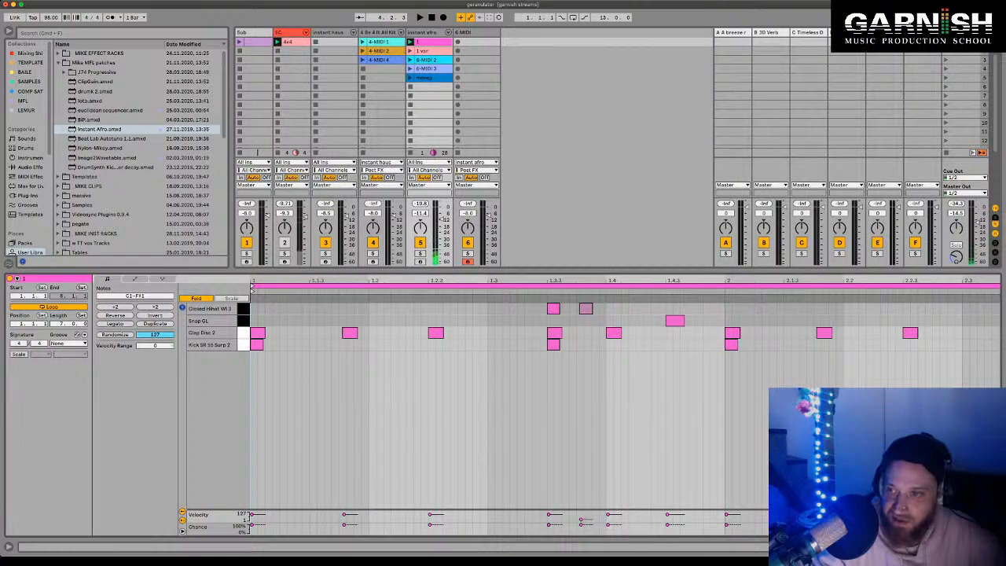
scroll(613, 409, down, 5)
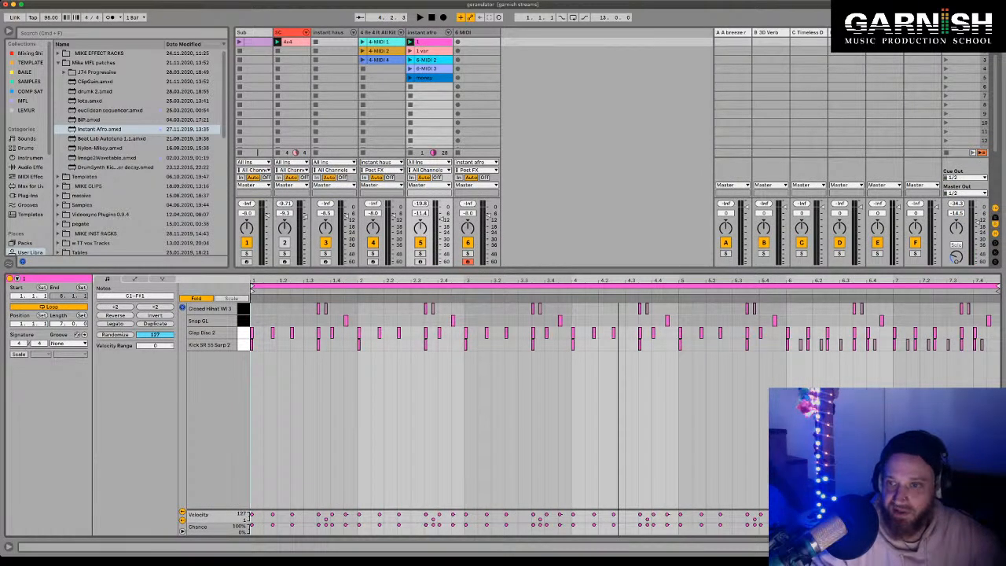
drag(996, 288, 463, 296)
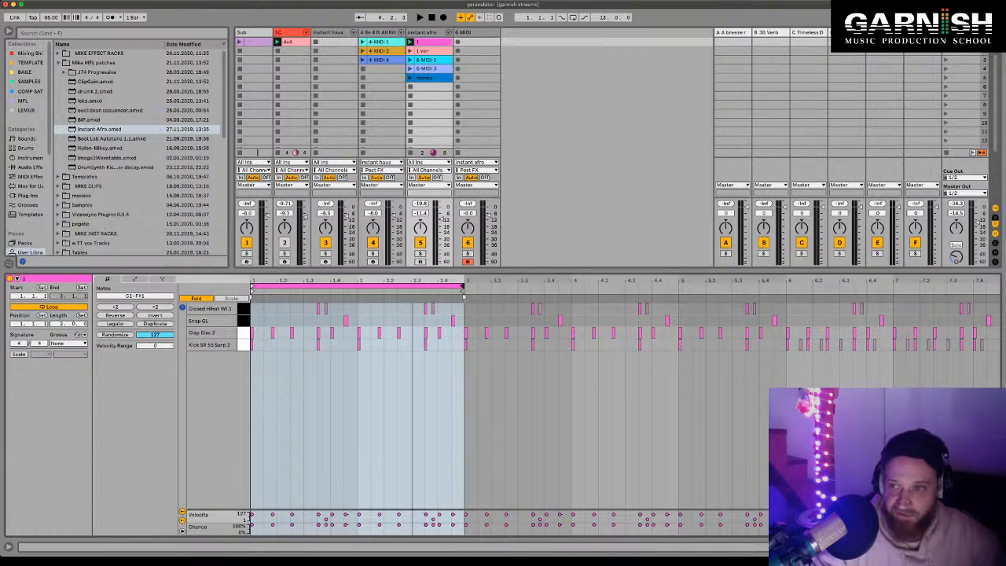
key(Down)
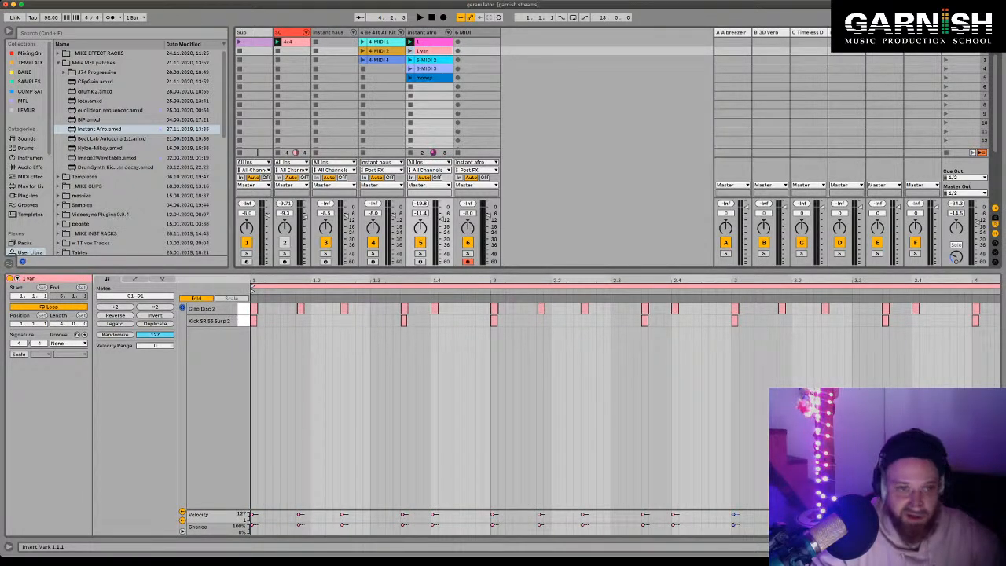
drag(730, 331, 251, 350)
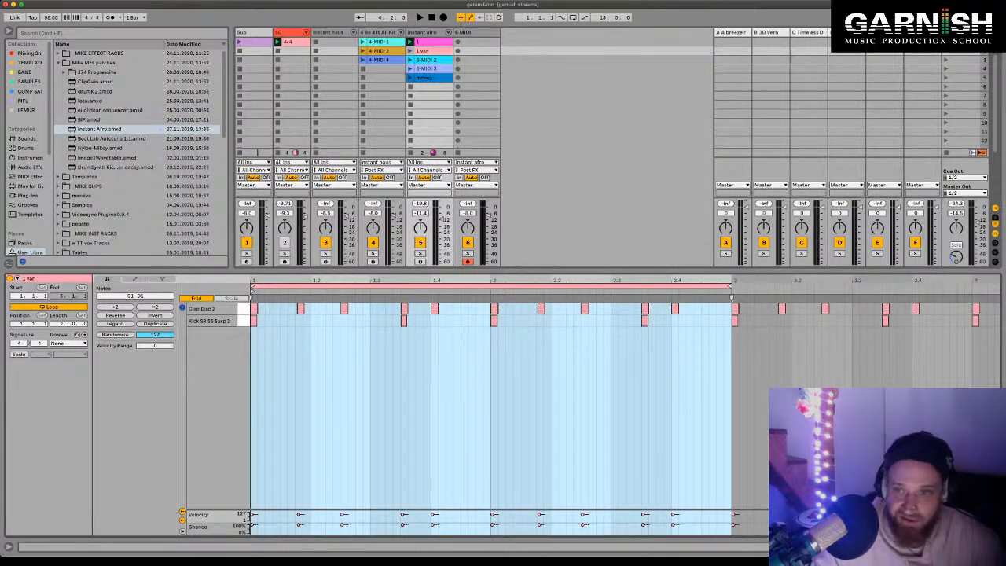
key(Down)
drag(252, 288, 720, 296)
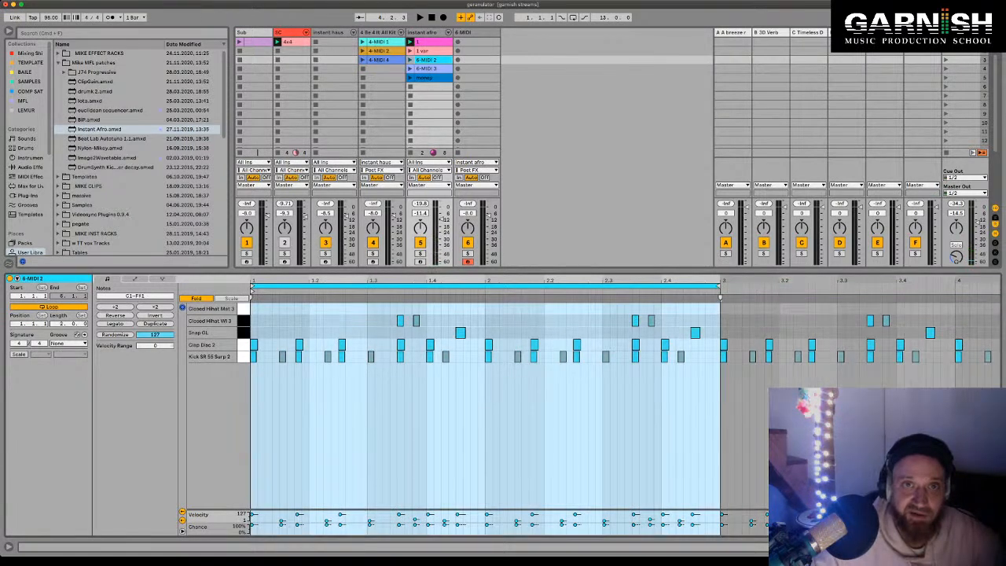
Step: Loop only the first bar of the 6-MIDI 3 clip and the first two bars of the last clip
key(Down)
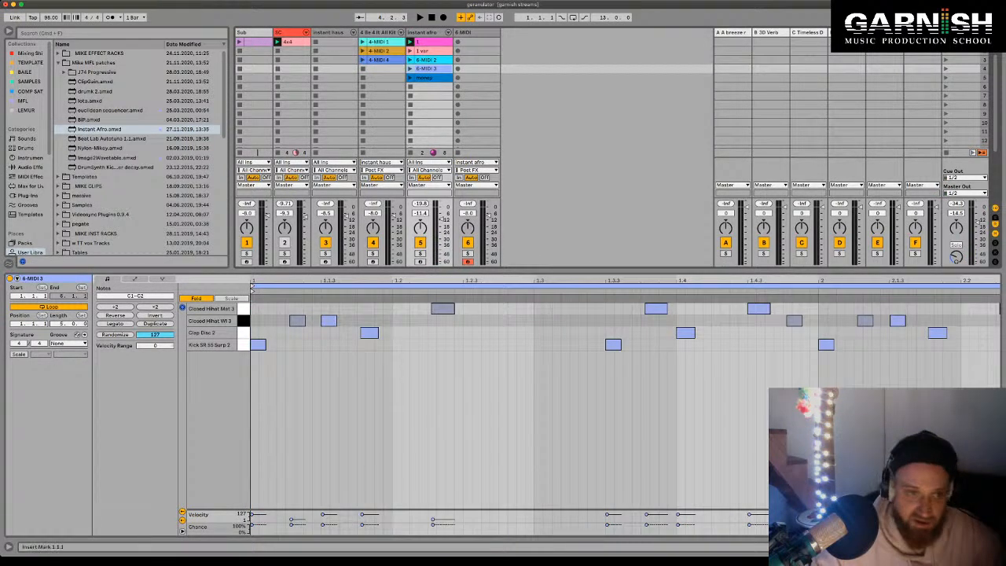
drag(818, 297, 251, 297)
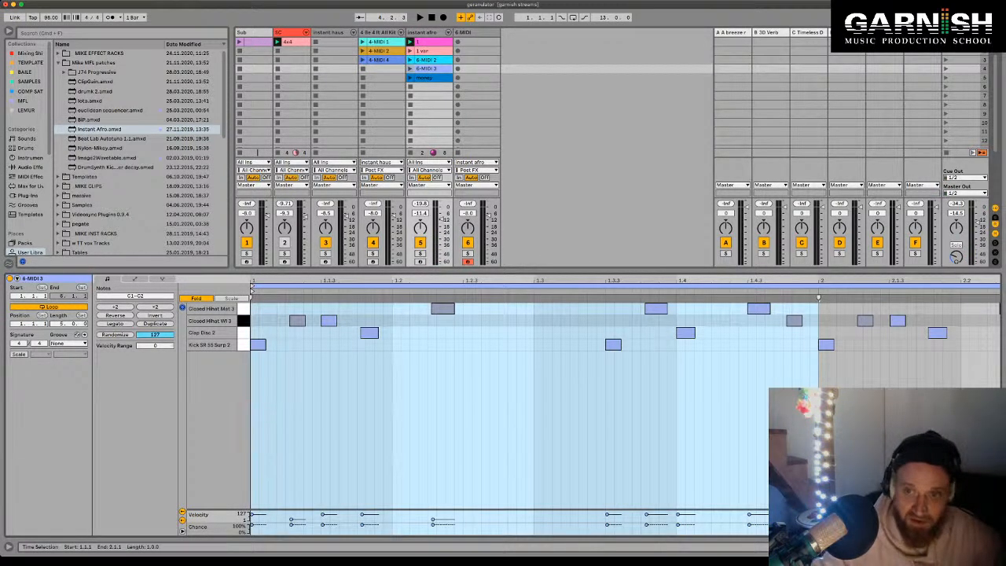
key(super+a)
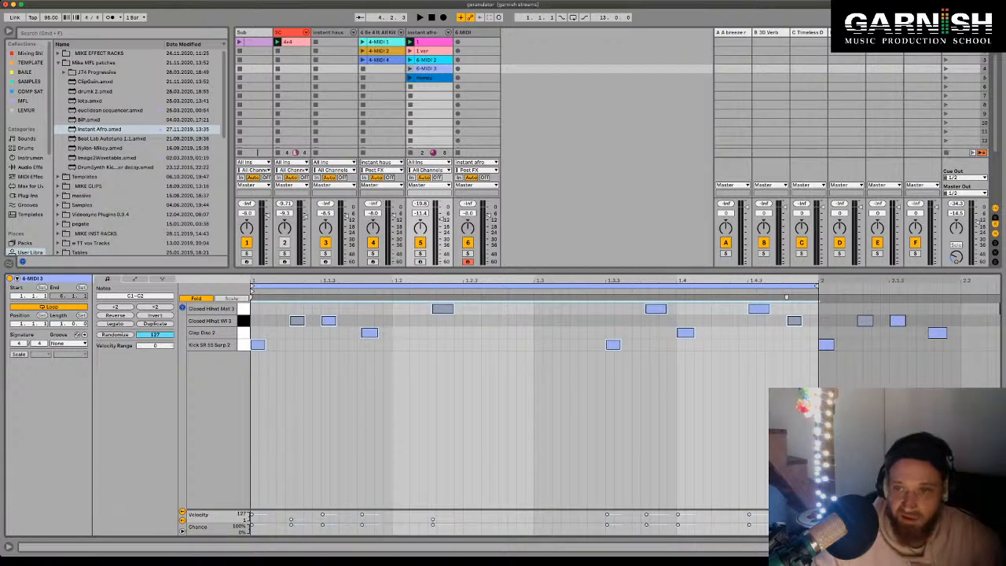
key(Down)
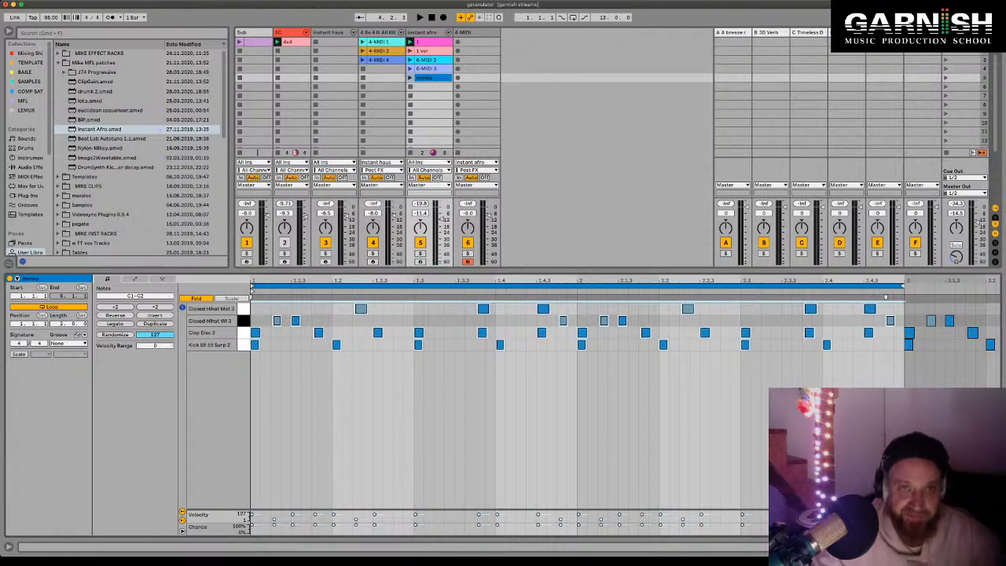
Step: Audition the 1 var and 6-MIDI 2 clips and stop playback
click(409, 50)
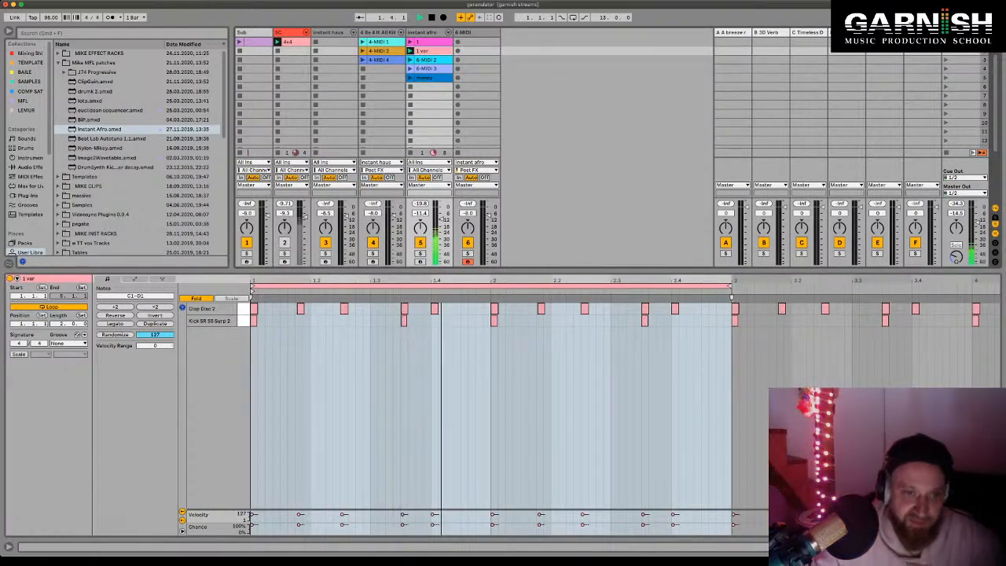
click(410, 60)
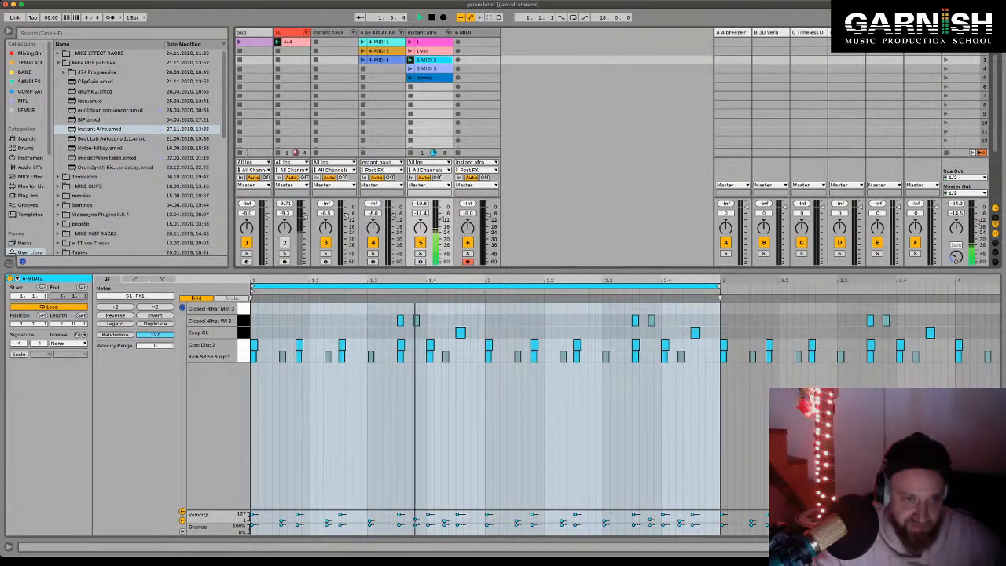
key(space)
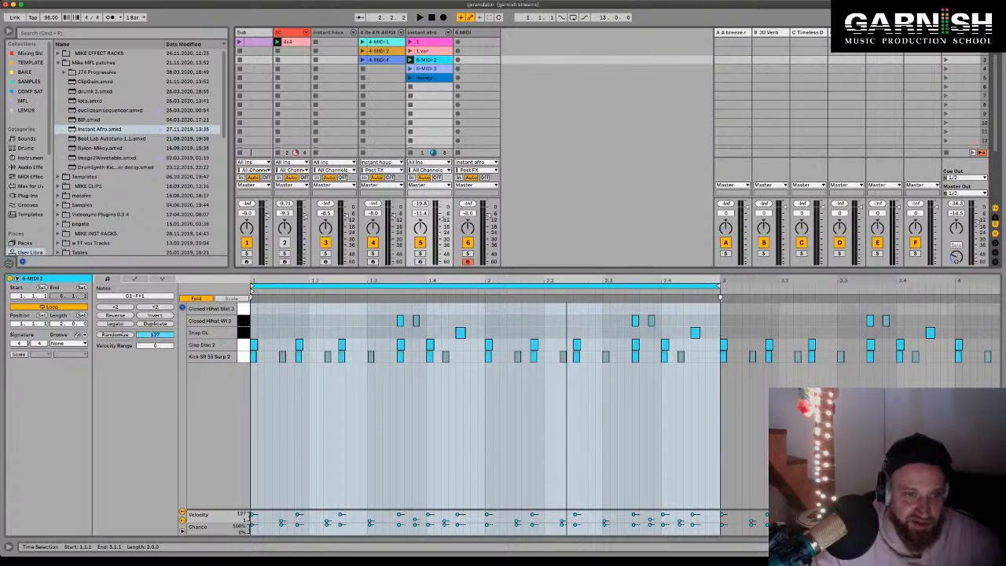
Step: Copy the first two beats' kick notes from 6-MIDI 2, and duplicate clip 1 into a freed slot beneath it as 1 extra kick
click(254, 356)
drag(290, 360, 366, 363)
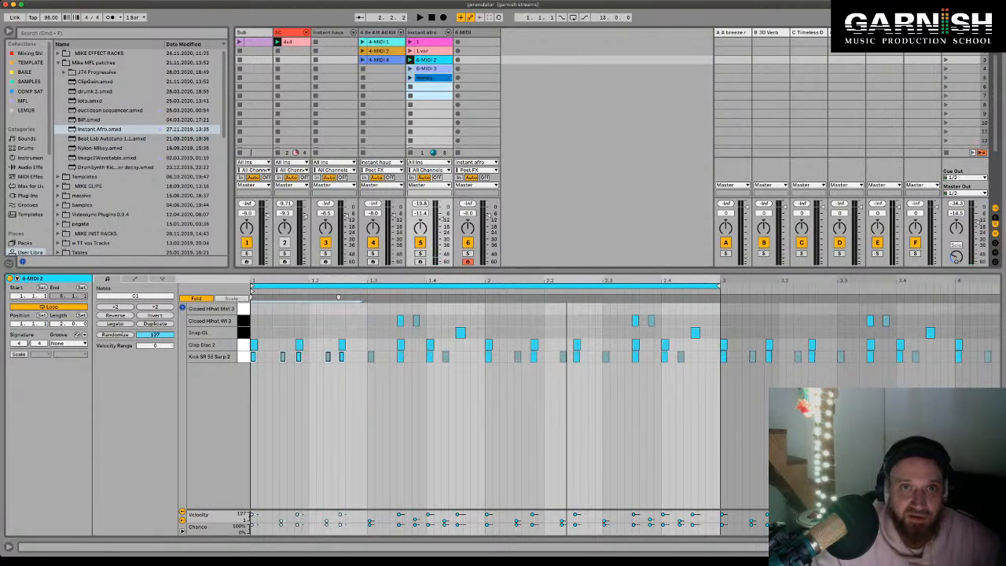
drag(429, 95, 429, 59)
click(429, 41)
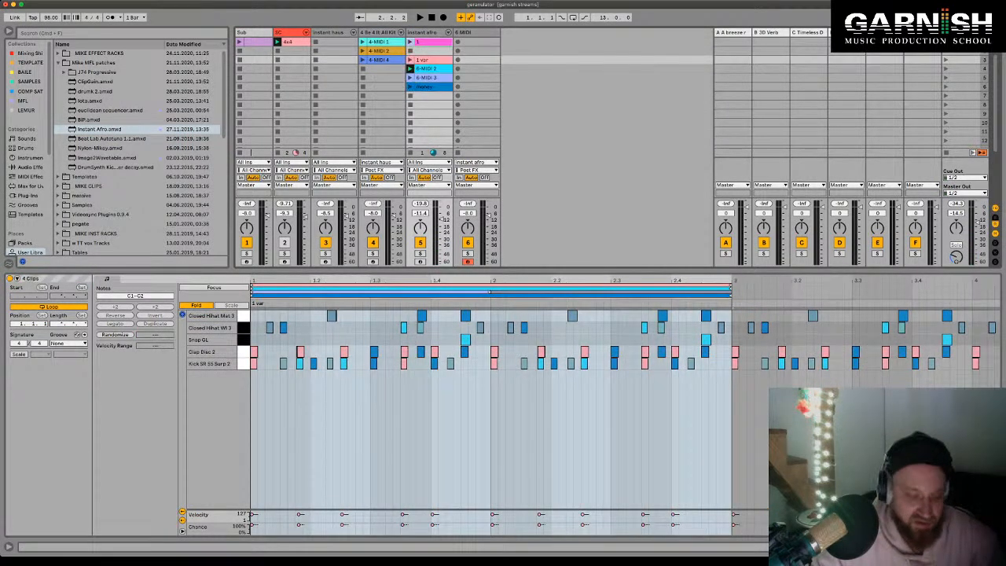
click(428, 50)
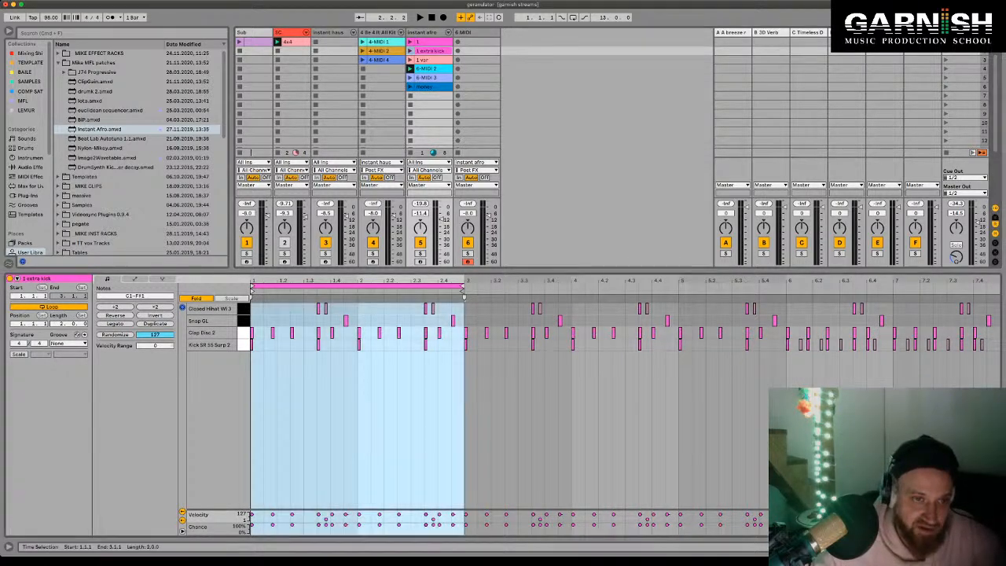
Step: Paste the copied kick notes at the start of the 1 extra kick clip
click(251, 393)
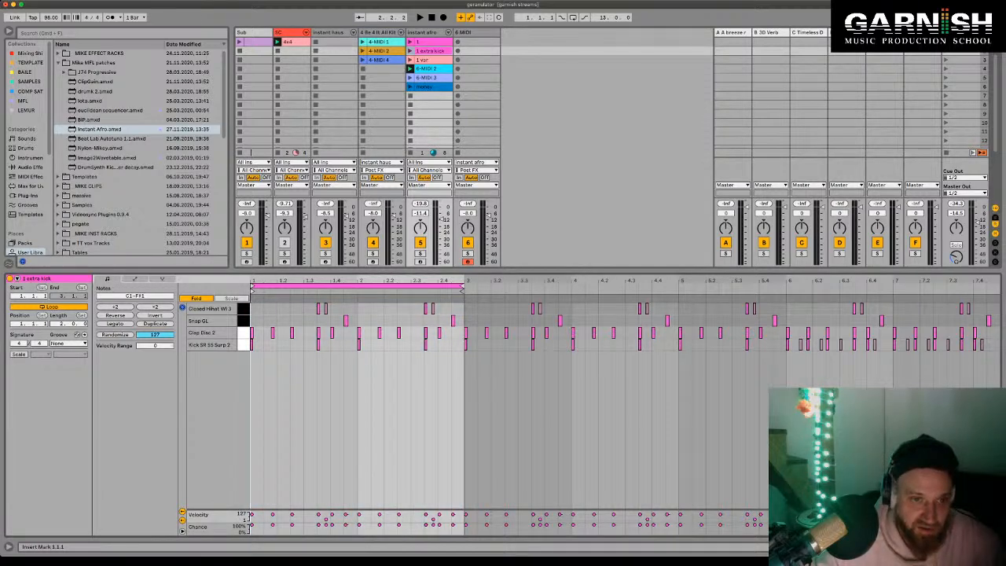
key(plus)
key(plus)
key(plus)
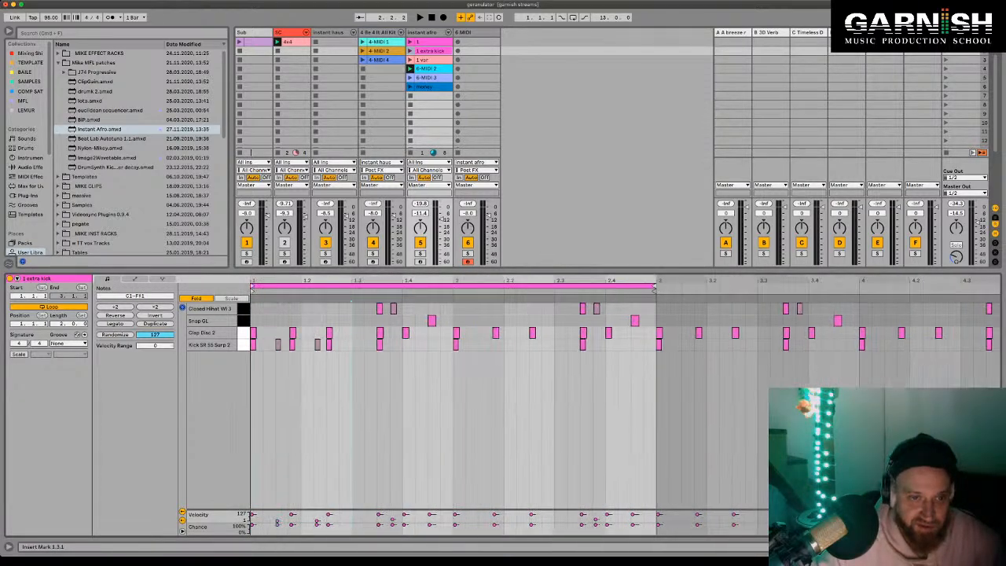
Step: Play the 1 extra kick clip and check the quiet kick note at 1.1.3 and the kick sample's device settings
click(277, 343)
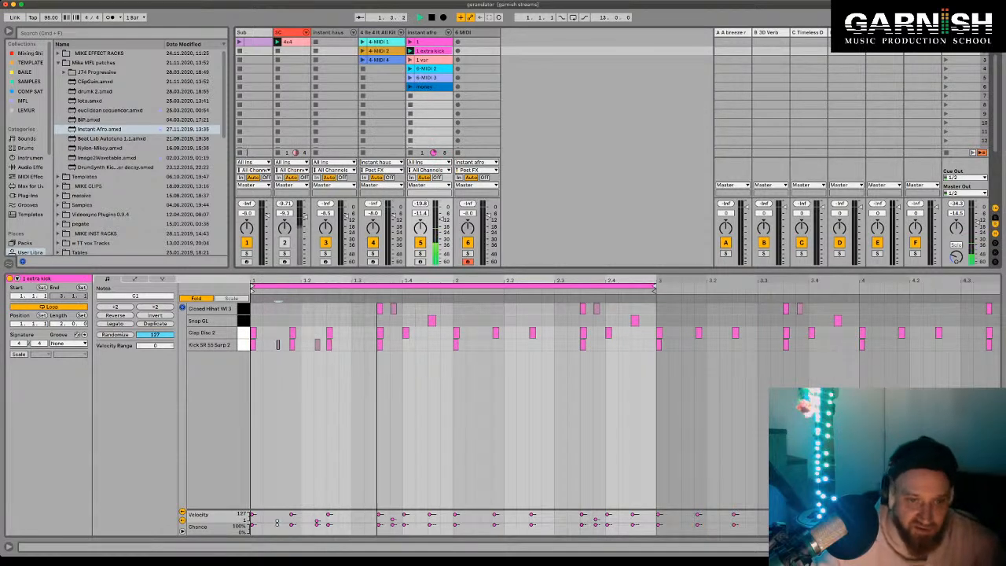
key(shift+Tab)
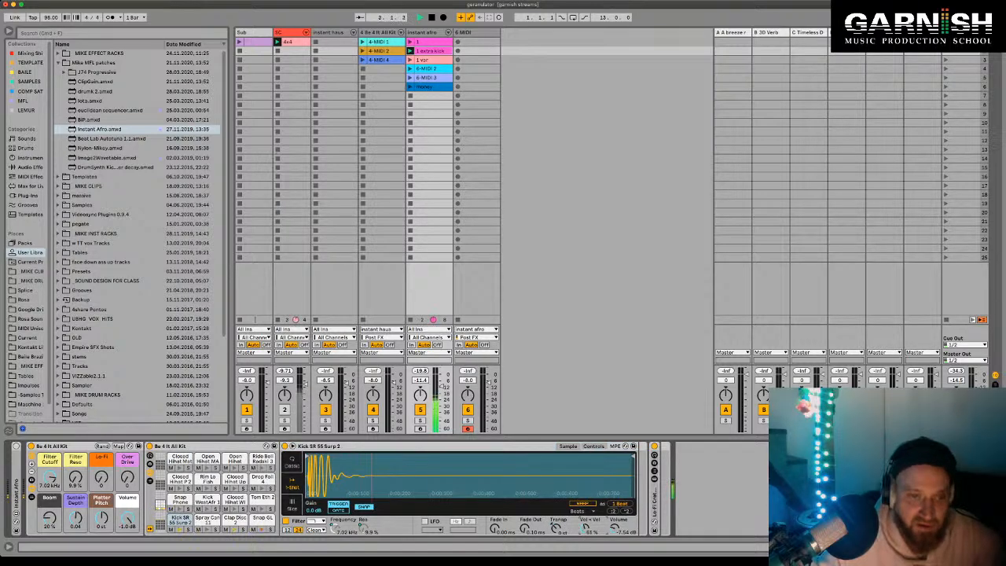
key(shift+Tab)
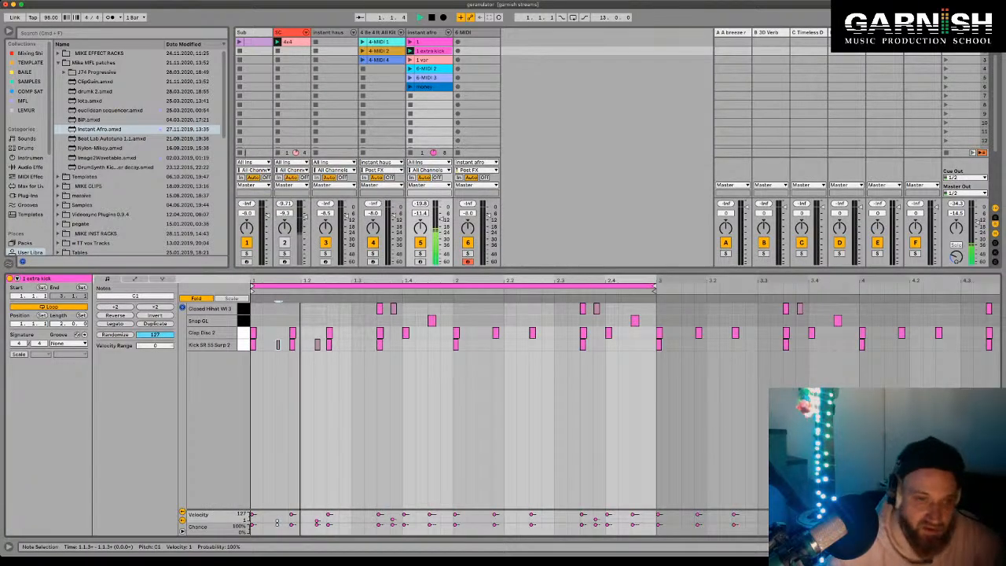
click(277, 521)
key(space)
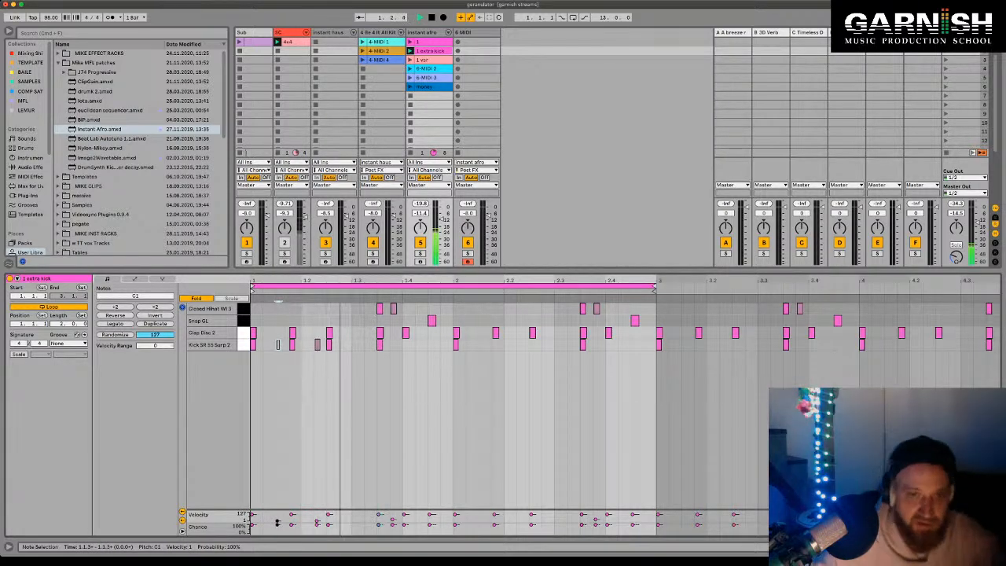
key(space)
Step: Add a copy of the quiet kick note at 1.4.2 and play the pattern
key(space)
key(alt+Right)
key(ctrl+d)
key(space)
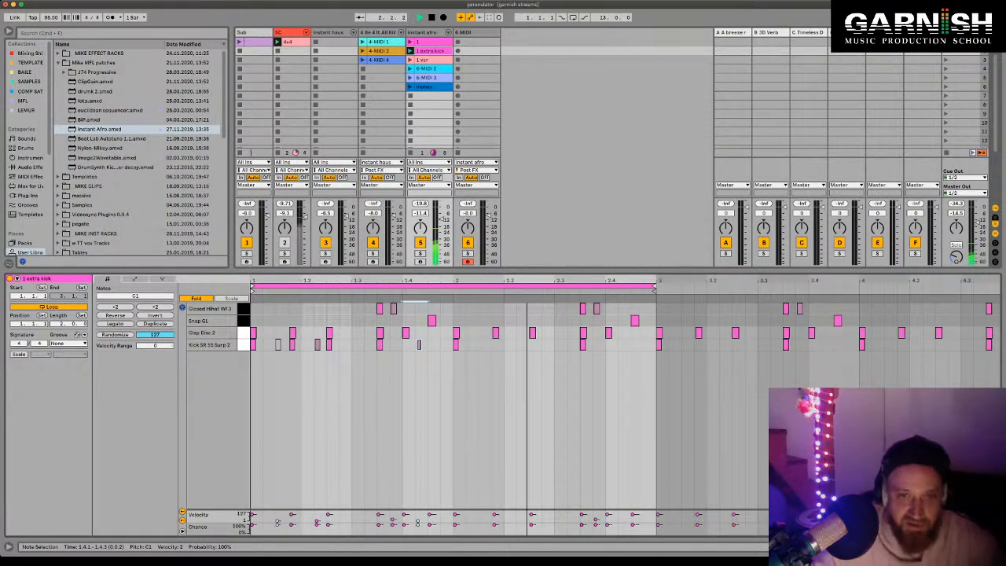
key(space)
Step: Copy the quiet kick note at 1.2.2 to 2.2.2 in the second bar and audition the loop
drag(251, 345, 378, 349)
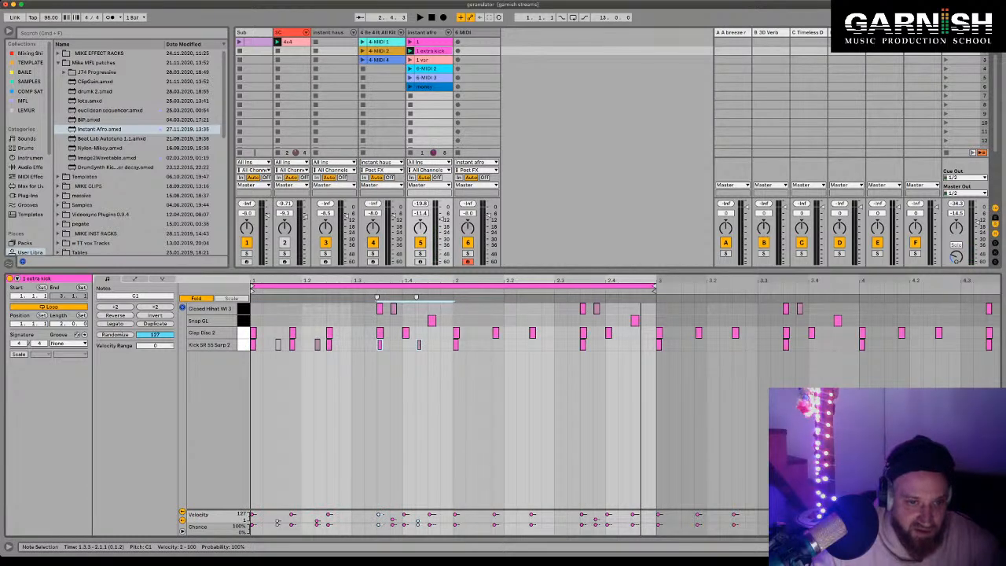
click(317, 344)
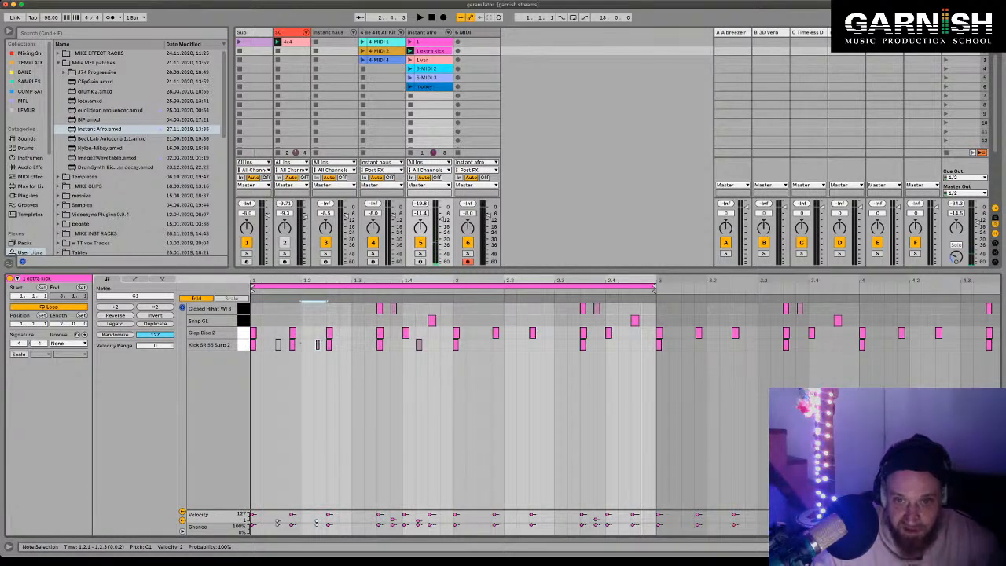
drag(317, 344, 519, 344)
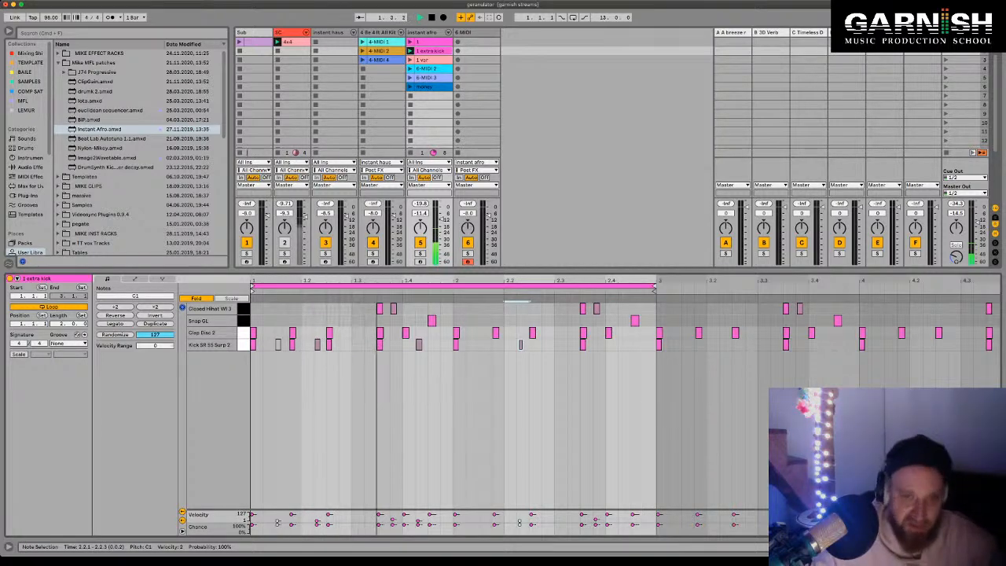
key(space)
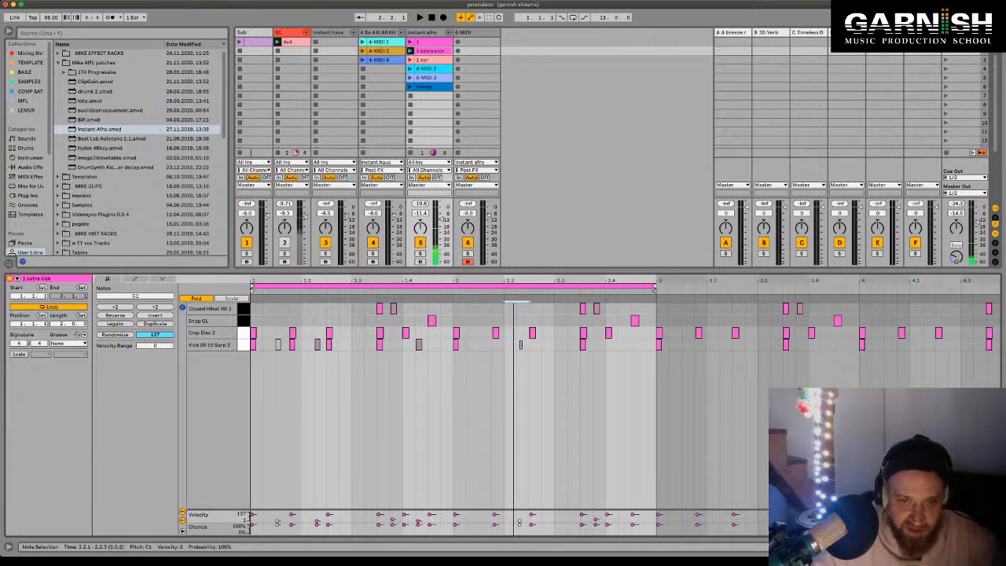
Step: Shift the quiet kick note at 1.4.2 two sixteenths later to 1.4.4 and play the clip
click(417, 344)
key(Right)
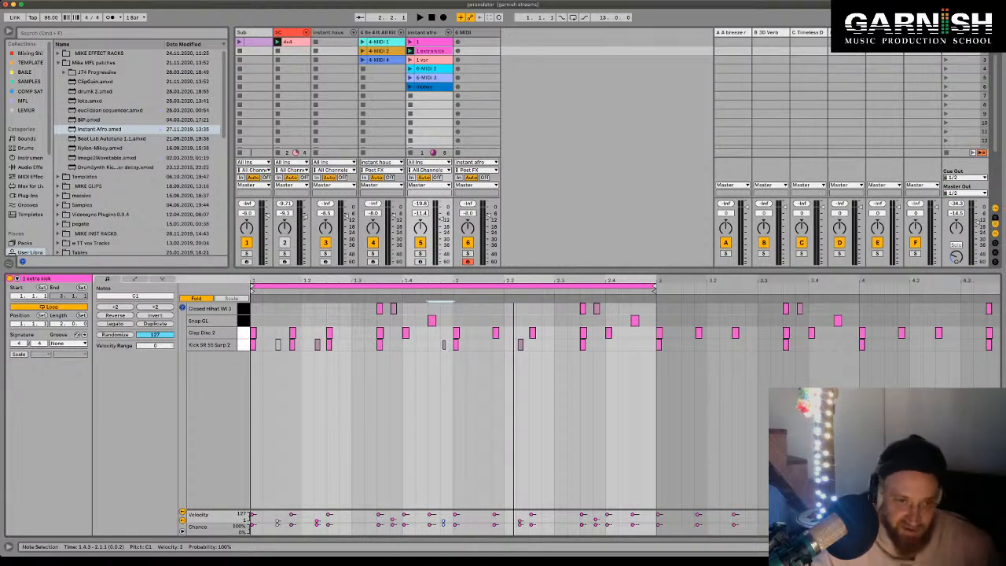
key(space)
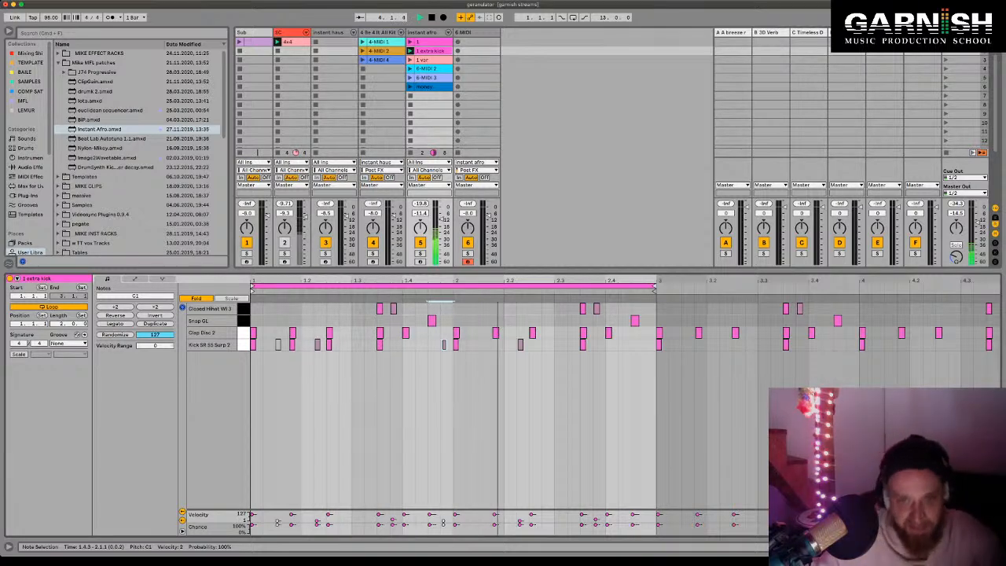
Step: Add two quiet kick notes in the second bar, at 2.3.4 and 2.4.4
click(520, 343)
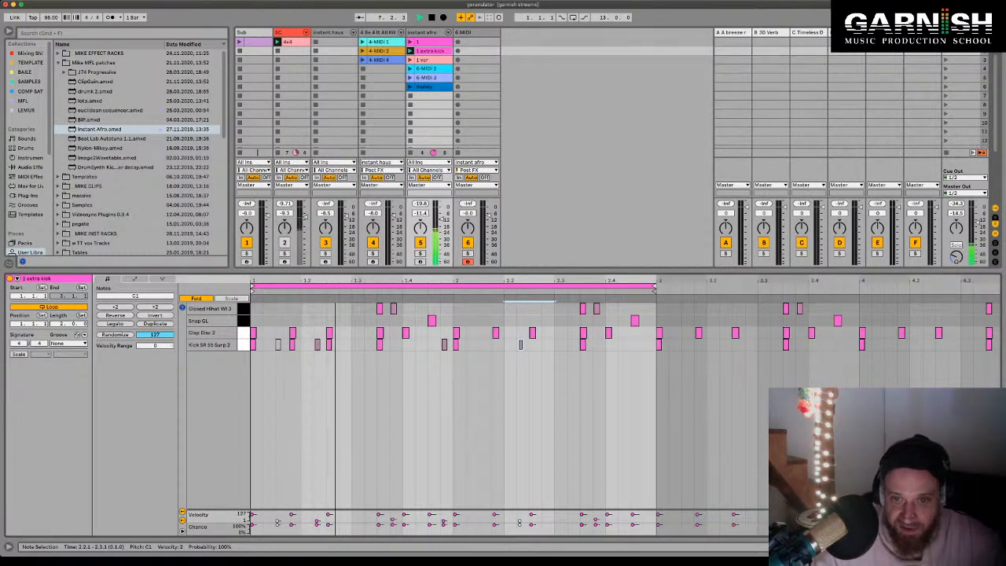
click(554, 343)
double_click(596, 344)
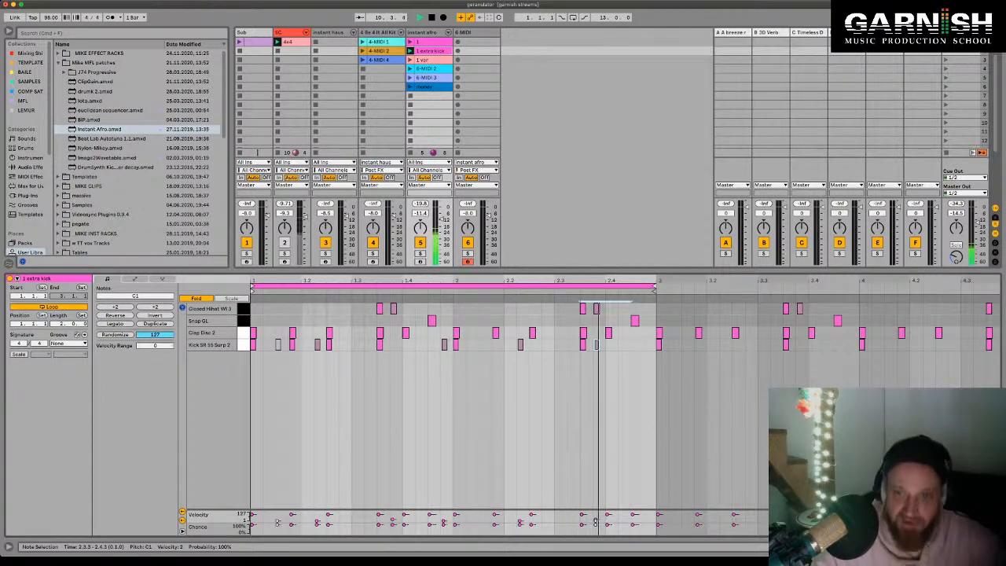
double_click(646, 343)
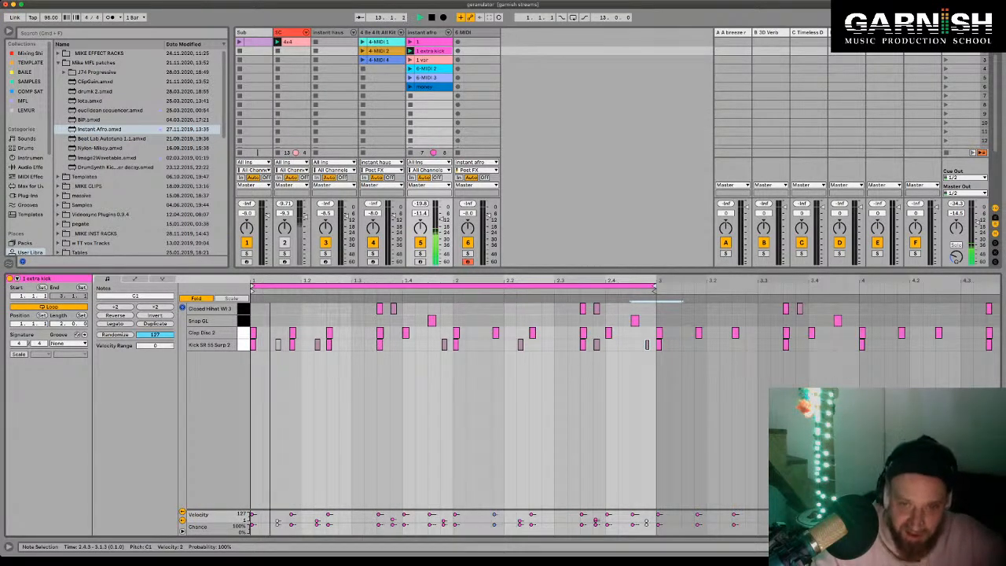
Step: Raise the velocity of the kick note at 2.2.2 to 59, and bring it back down slightly
click(519, 343)
drag(519, 344, 519, 318)
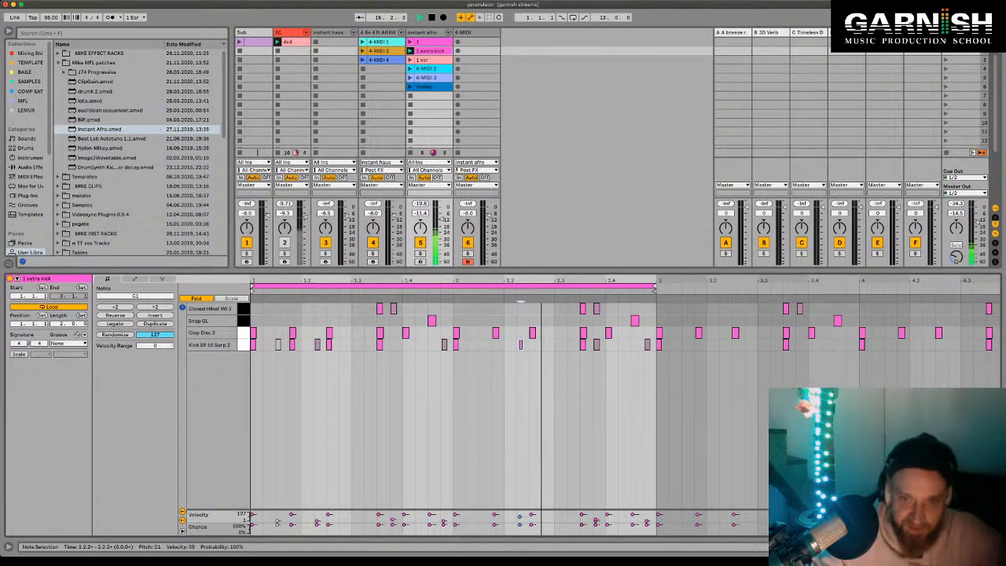
drag(520, 345, 520, 360)
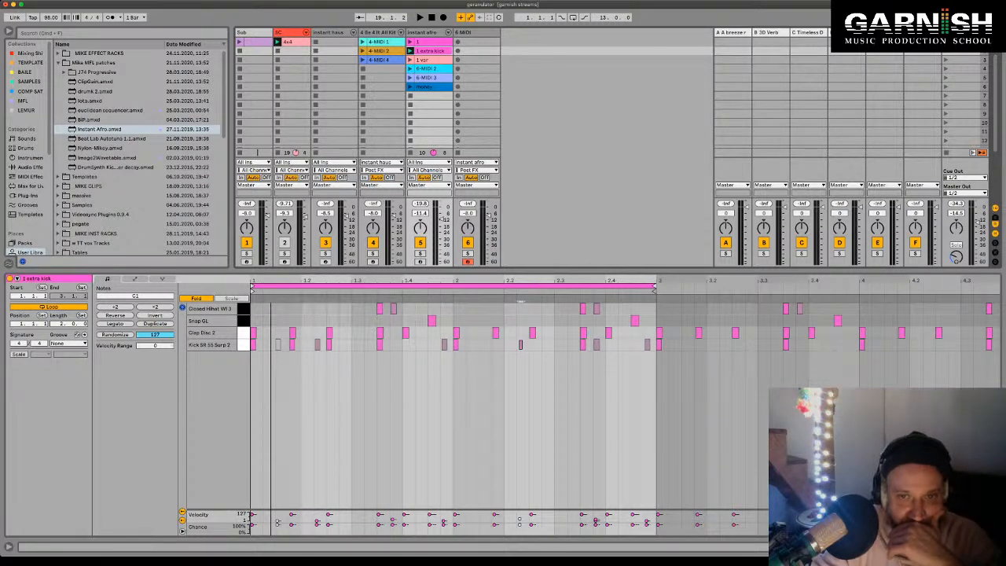
key(minus)
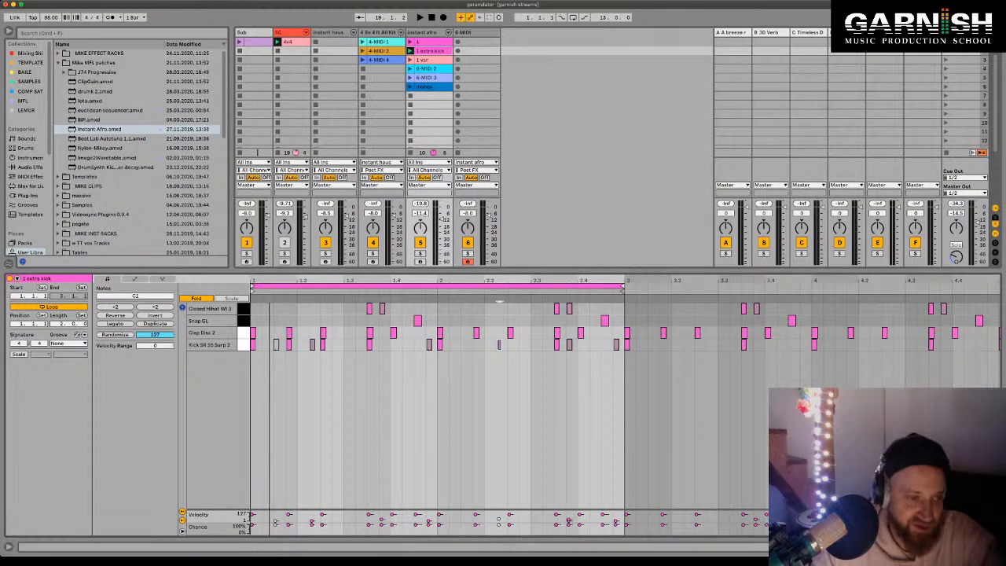
Step: Unfold Instant Afro in the fifth track's device chain, and delete the audio effects after Instant Afro on the 6 MIDI track
key(shift+Tab)
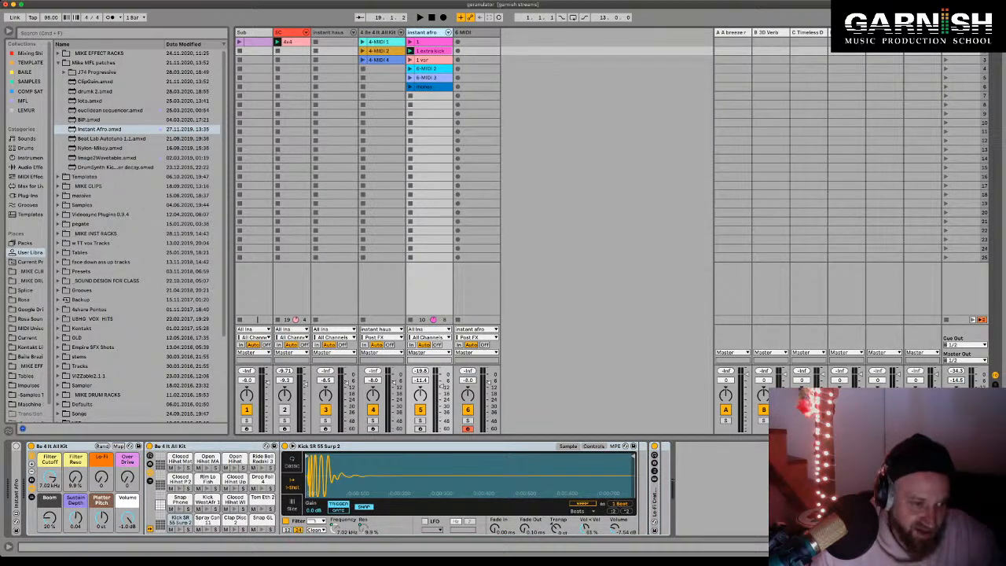
key(Return)
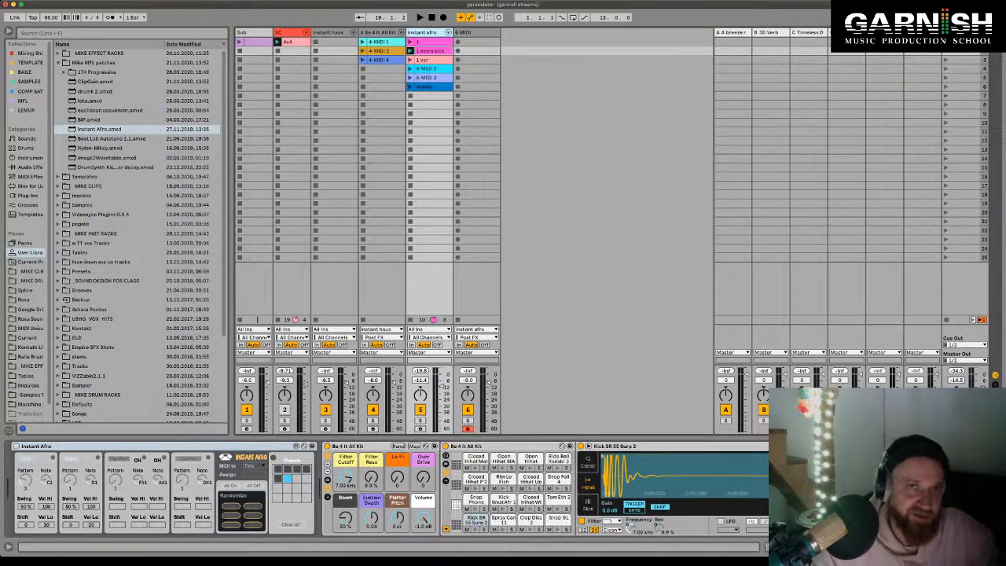
key(Right)
key(Left)
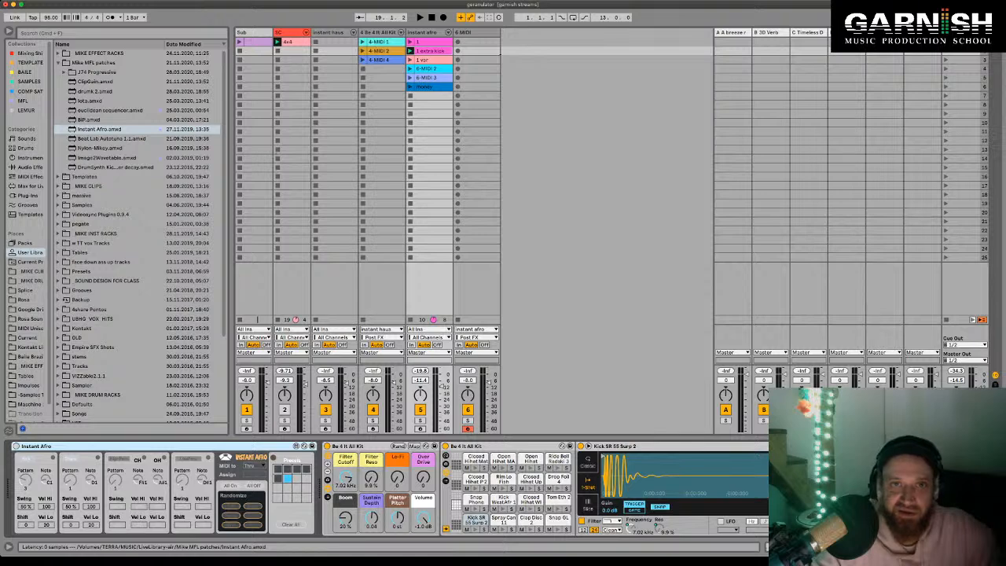
key(Right)
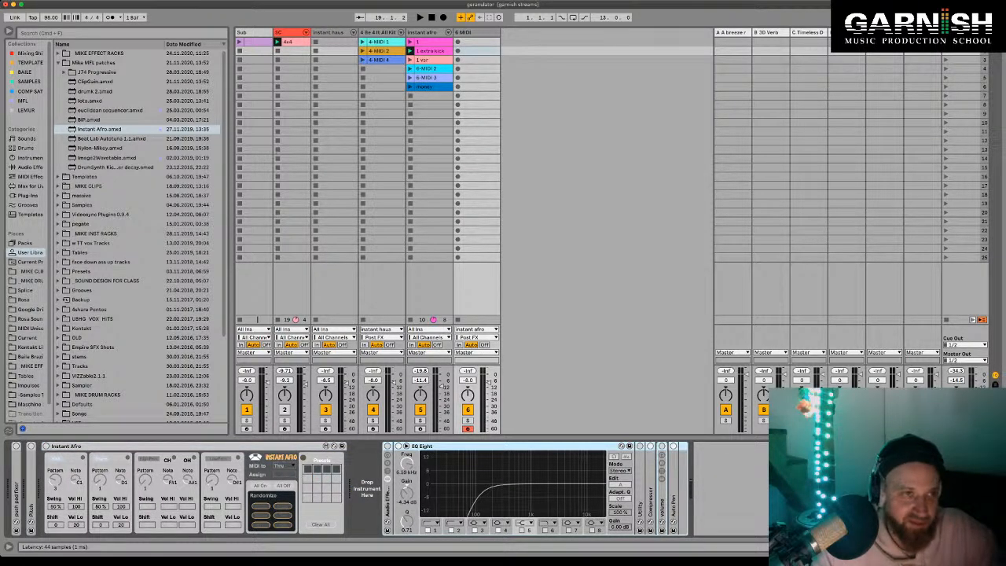
key(Delete)
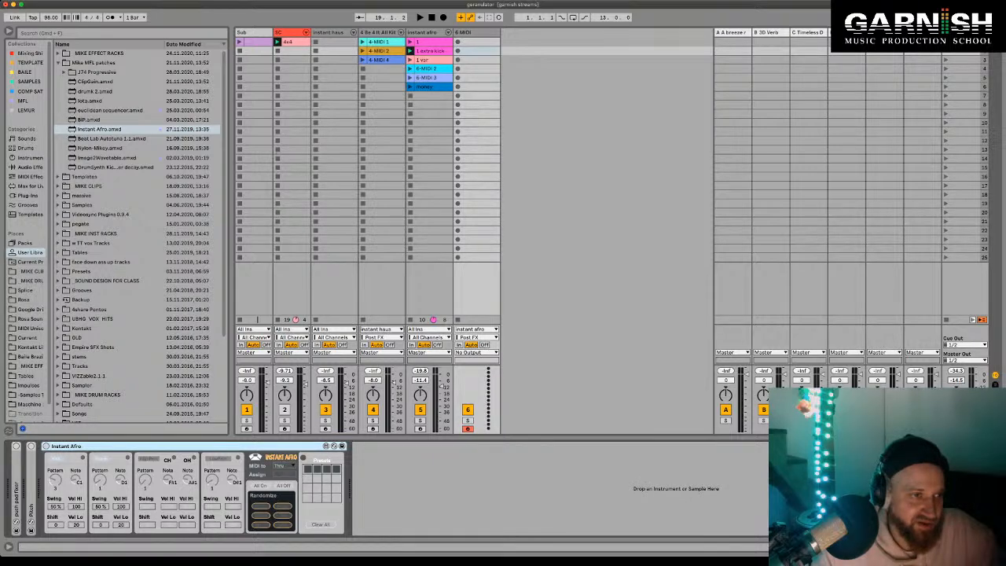
Step: Open the Melodies folder in the Splice sample library
scroll(137, 236, down, 3)
scroll(28, 314, down, 1)
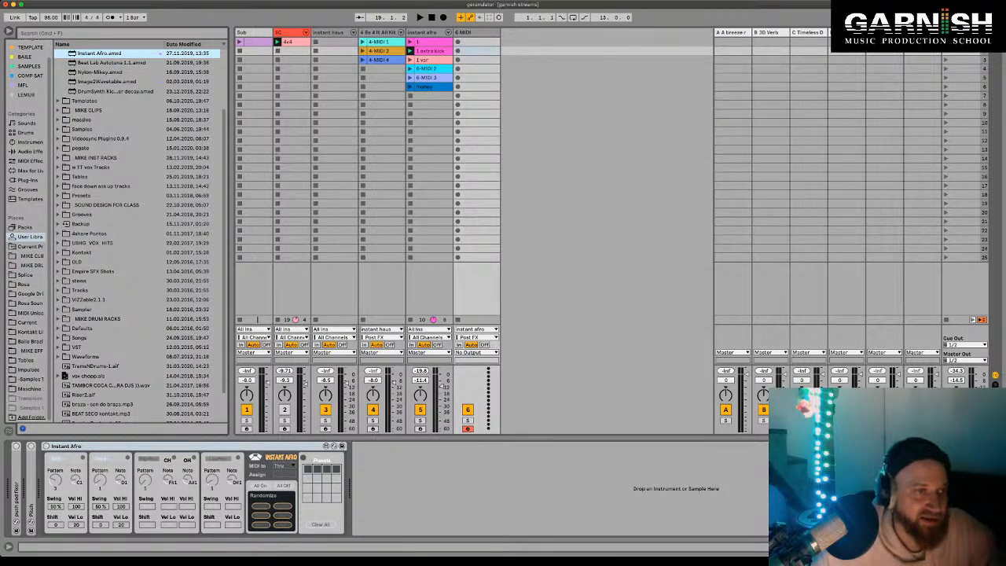
click(25, 275)
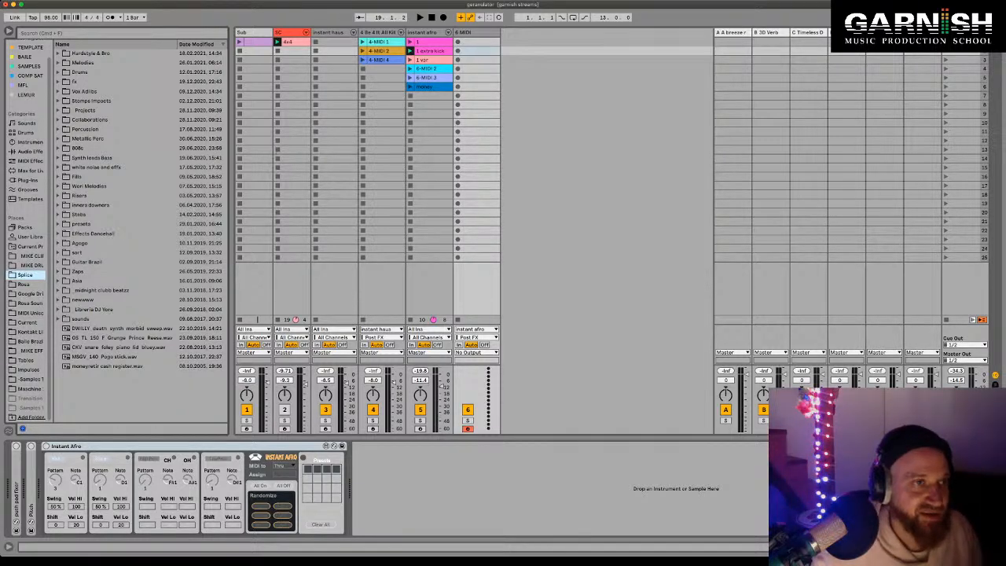
click(90, 120)
click(91, 101)
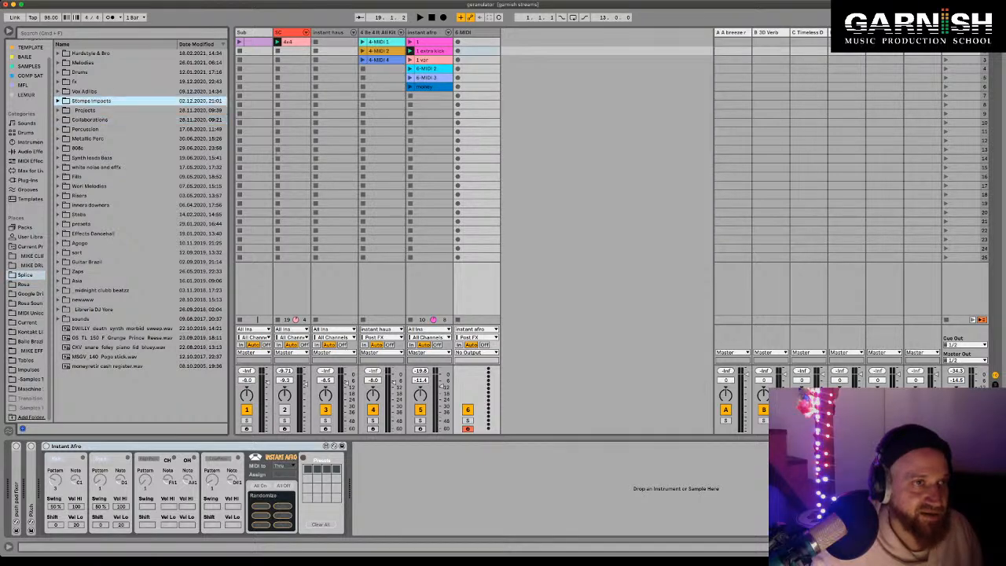
key(Up)
key(Up)
key(Up)
key(Up)
key(Right)
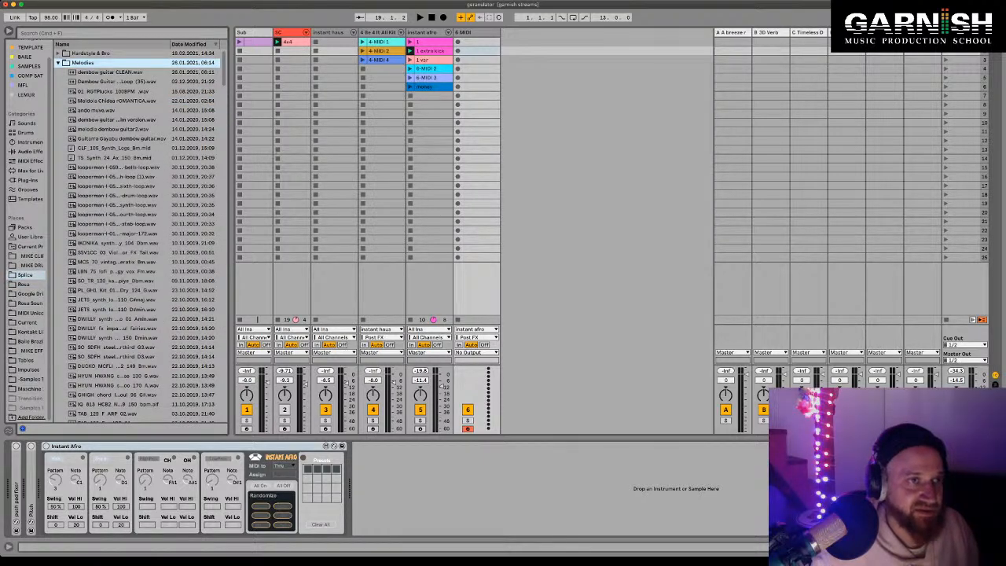
Step: Preview the first melody samples in the folder, down to the Guitarra Gayabu dembow guitar loop
key(Down)
key(Down)
key(Down)
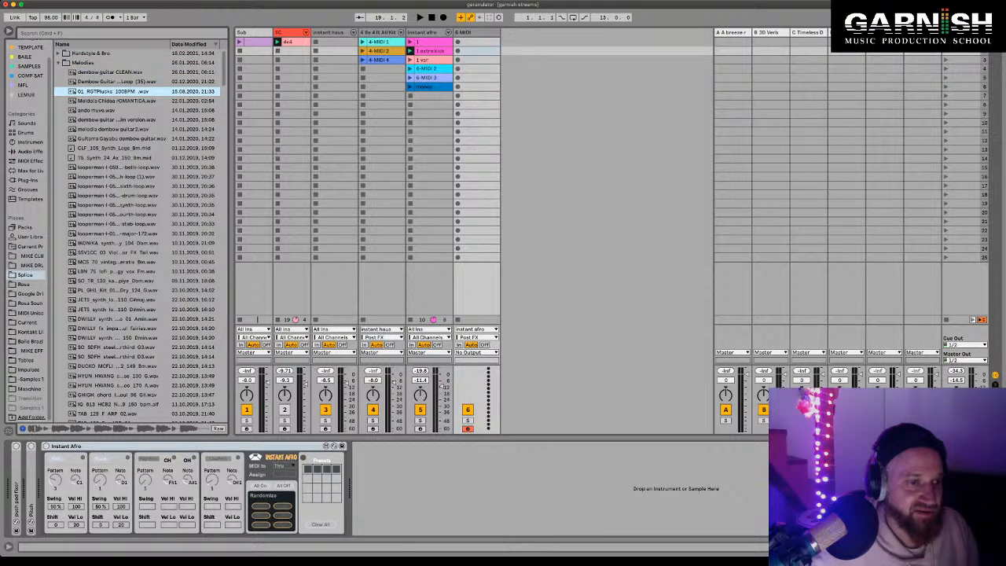
key(Down)
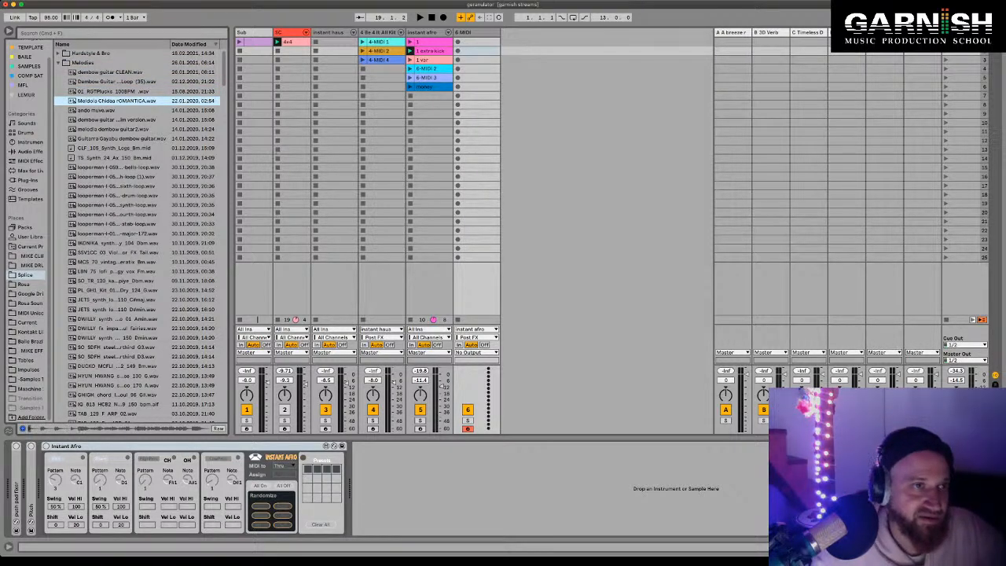
key(Down)
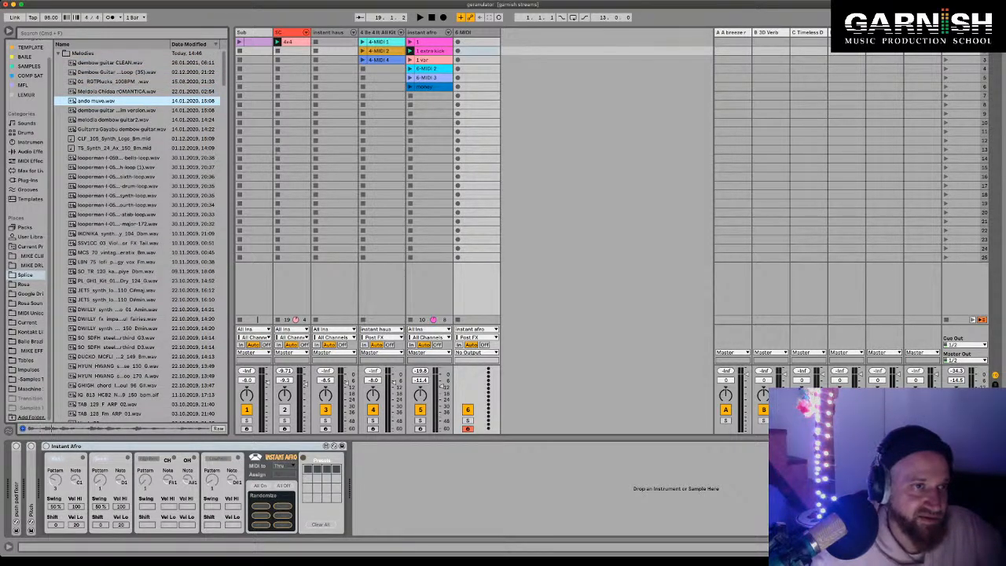
key(Down)
key(Down)
key(Down)
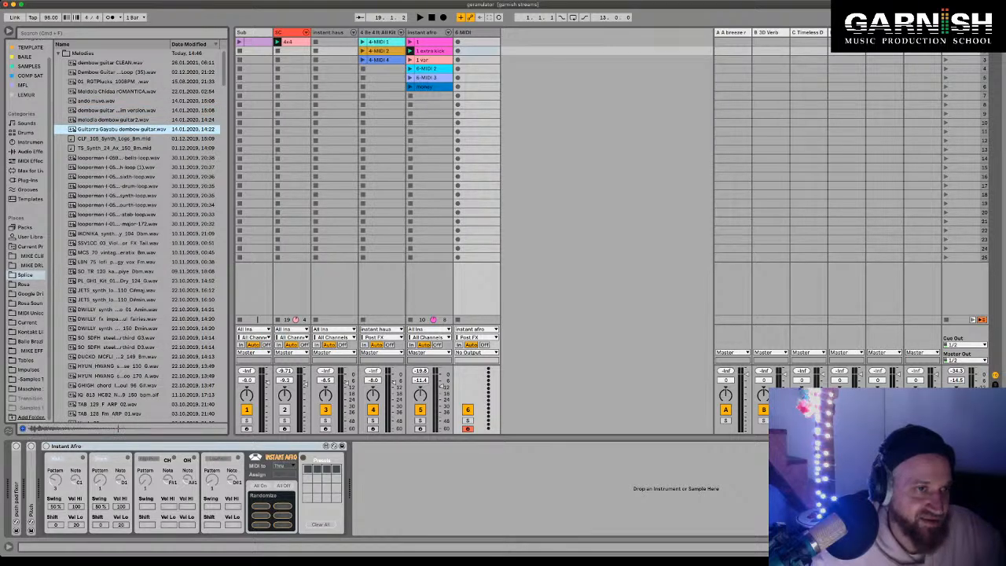
Step: Preview the looperman loops in the Melodies folder, from the synth loop up to the bells loop
click(118, 195)
key(Up)
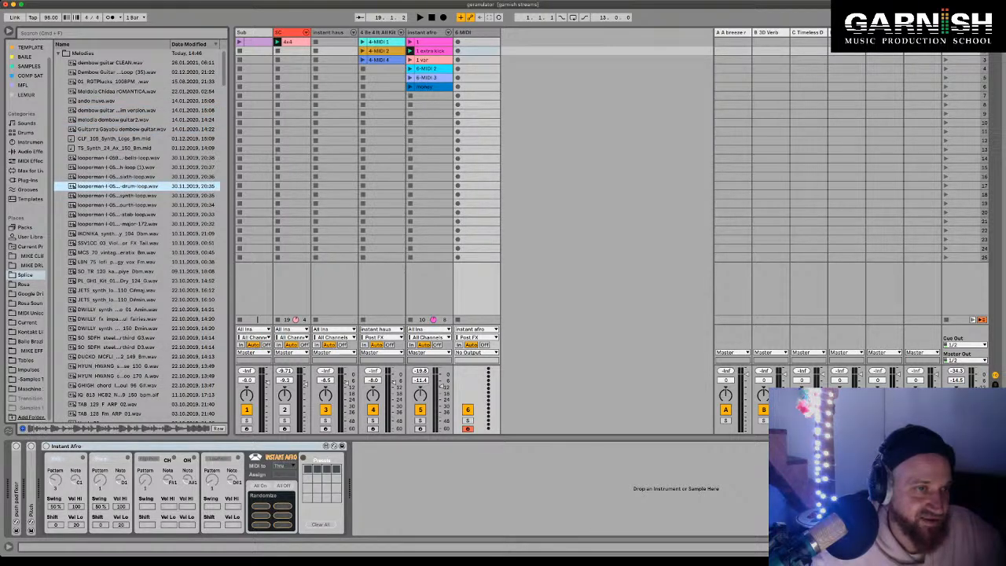
key(Down)
key(Down)
key(Up)
key(Up)
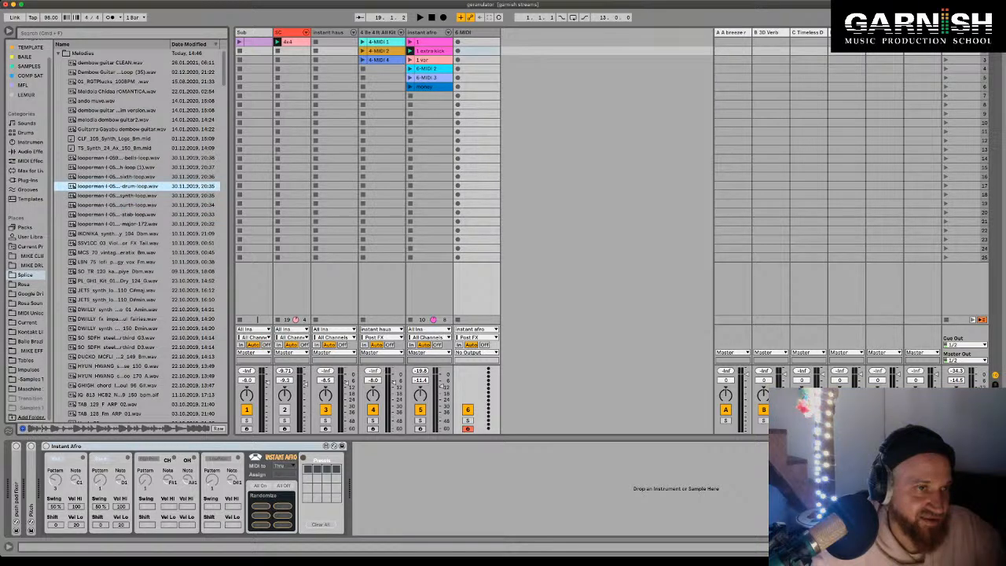
key(Up)
key(Up)
key(Up)
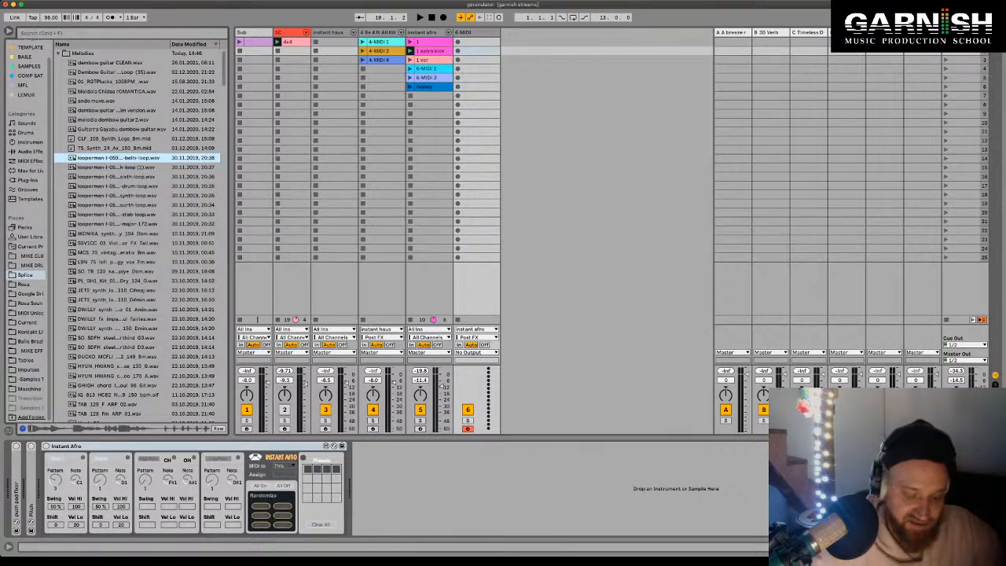
Step: Load the looperman stingy-trap-synth-loop sample into a Simpler after Instant Afro on the sixth track
key(Down)
key(Down)
key(Down)
key(Down)
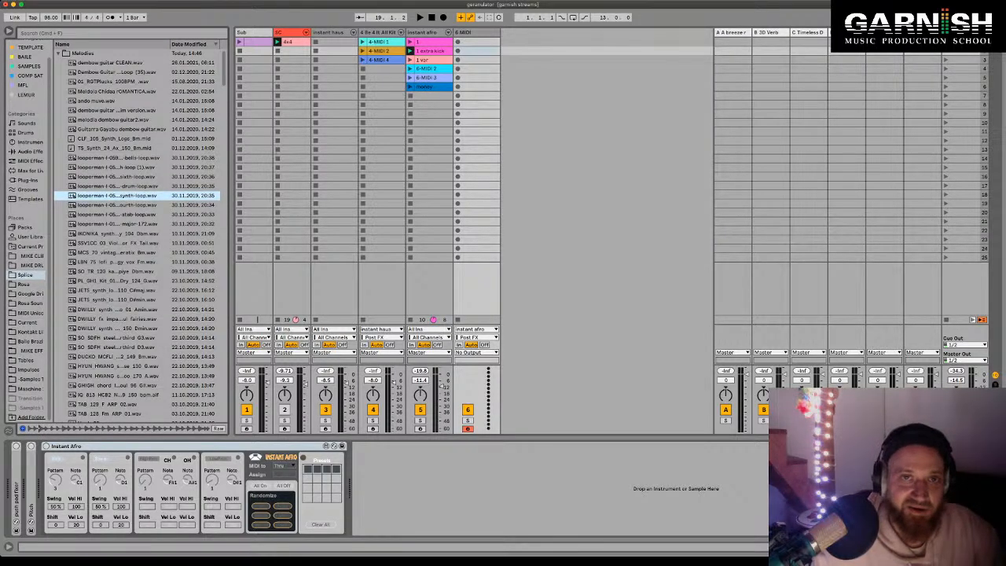
key(Return)
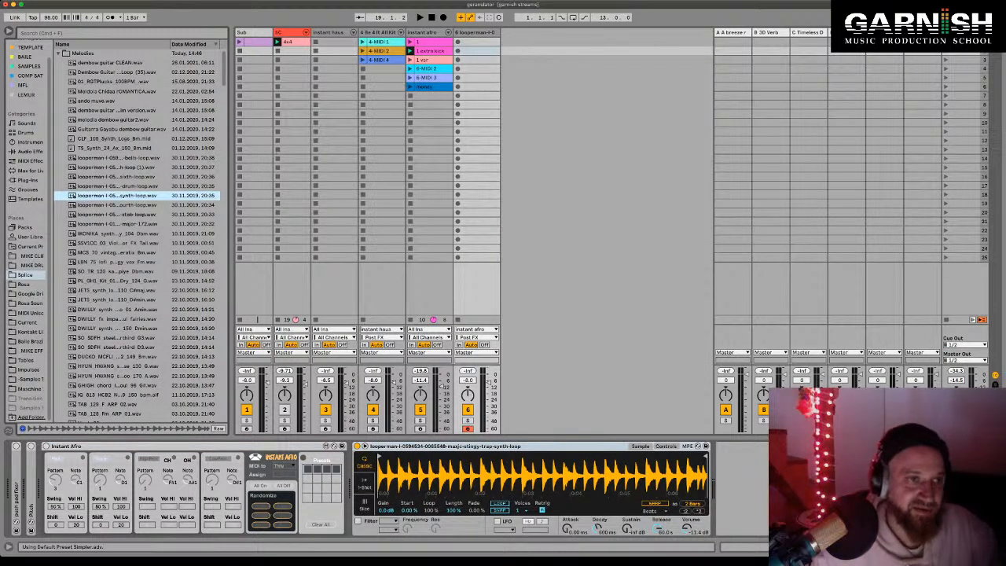
Step: Add the looperman whistle-n-stab loop on a new audio track and place the stingy-trap-synth-loop in the slot below it
key(Down)
key(Down)
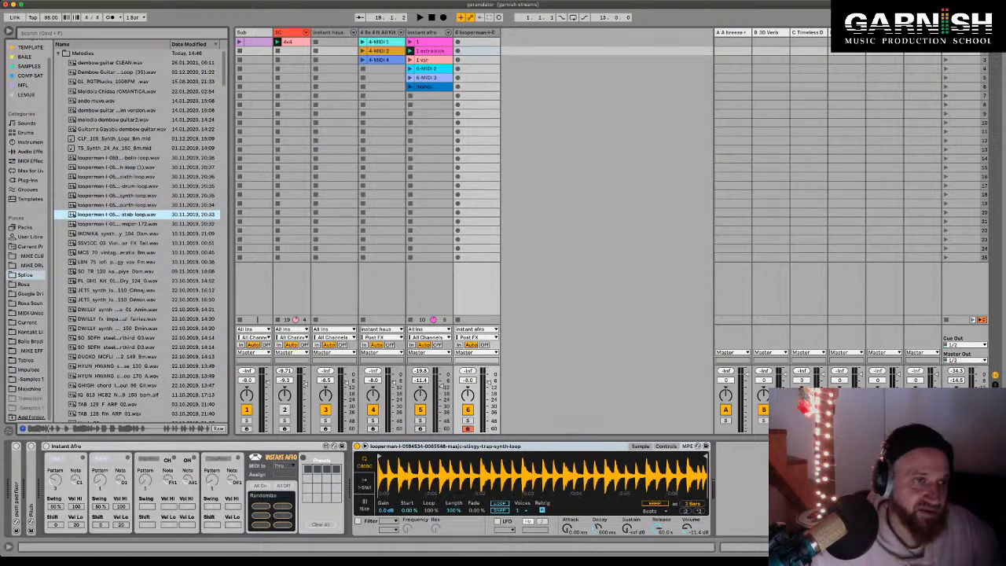
drag(117, 214, 510, 42)
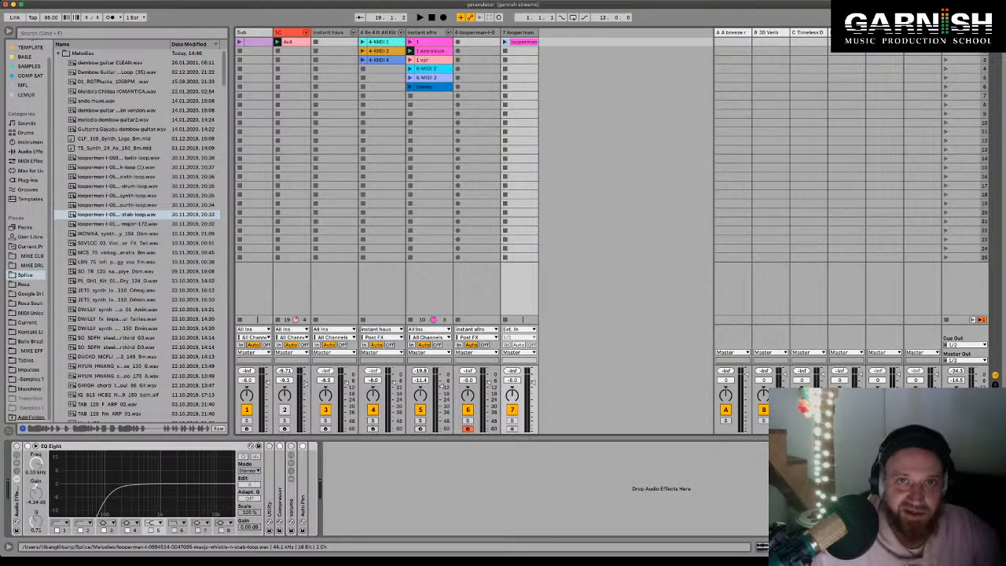
click(475, 32)
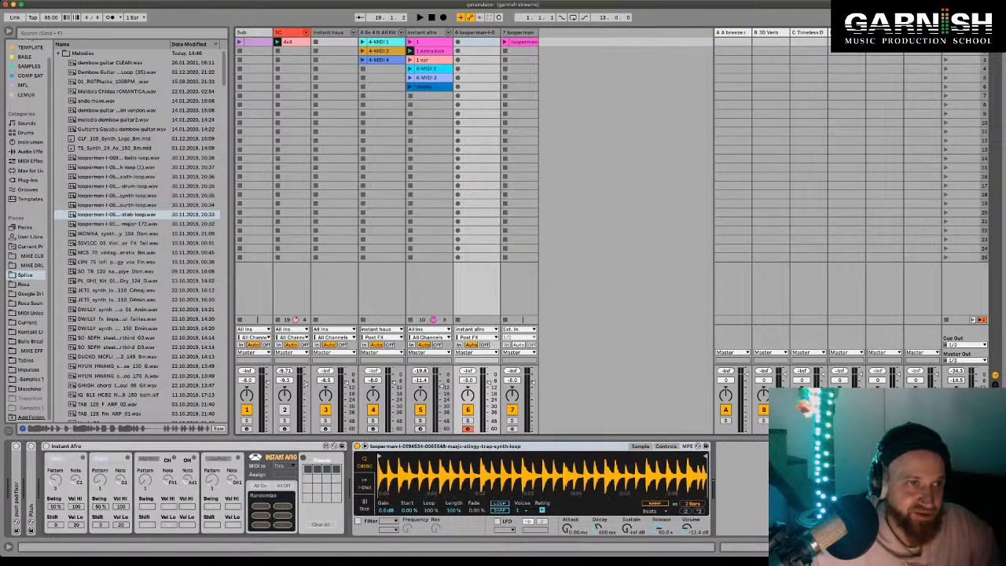
click(117, 196)
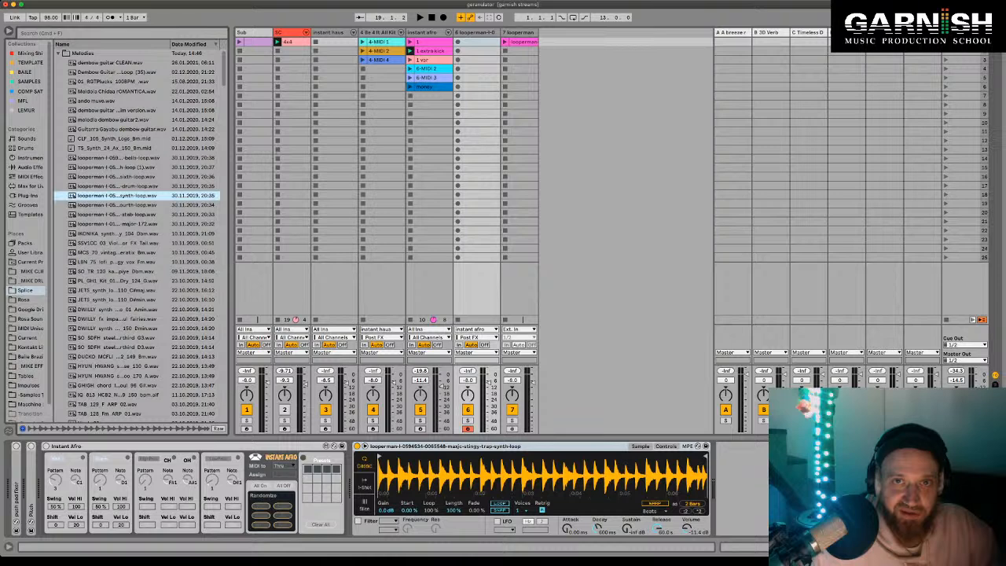
drag(117, 195, 520, 51)
Step: Replace the sample in the sixth track's Simpler with the whistle-n-stab loop, warped as 4 bars, and switch it to Slice mode
click(424, 32)
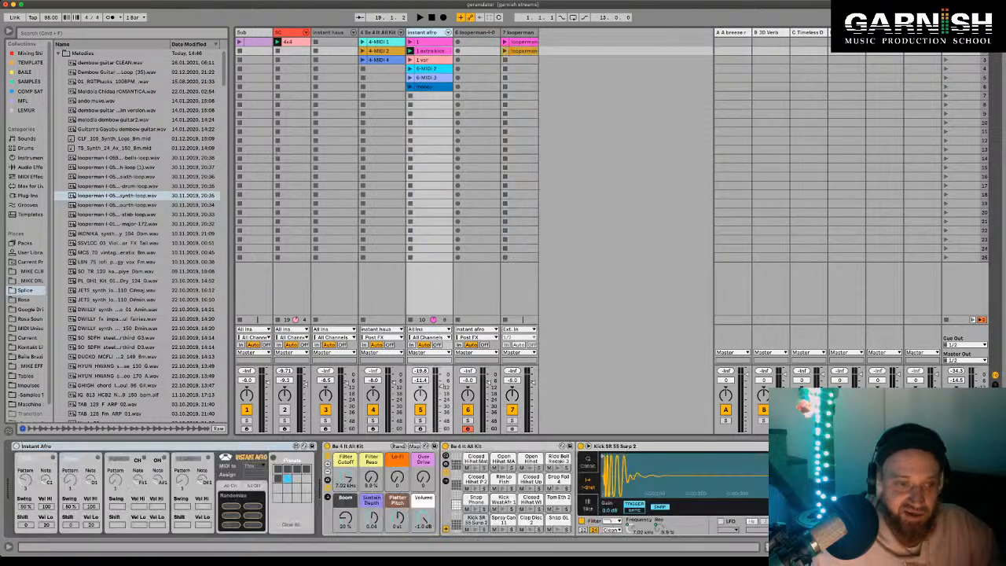
click(491, 383)
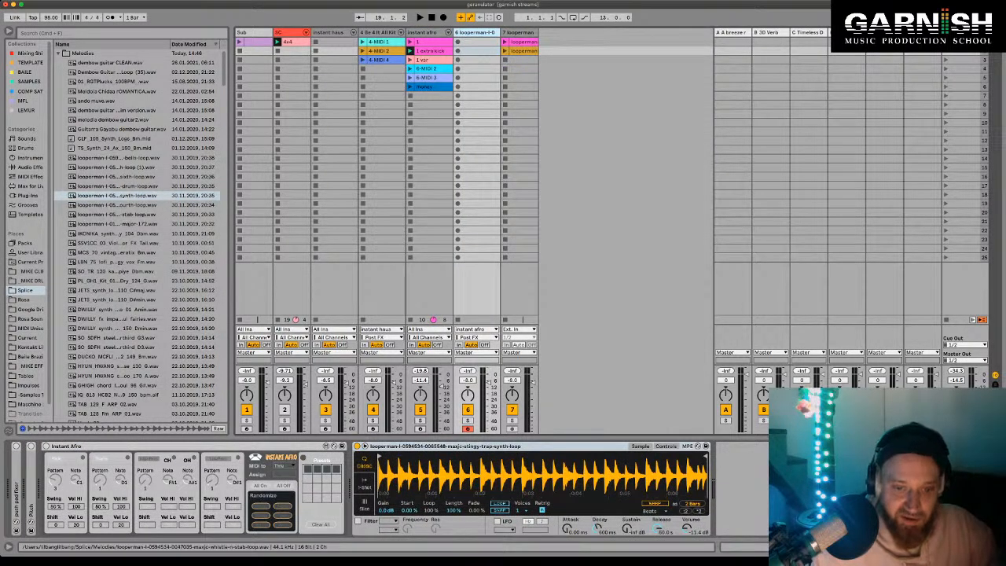
click(697, 510)
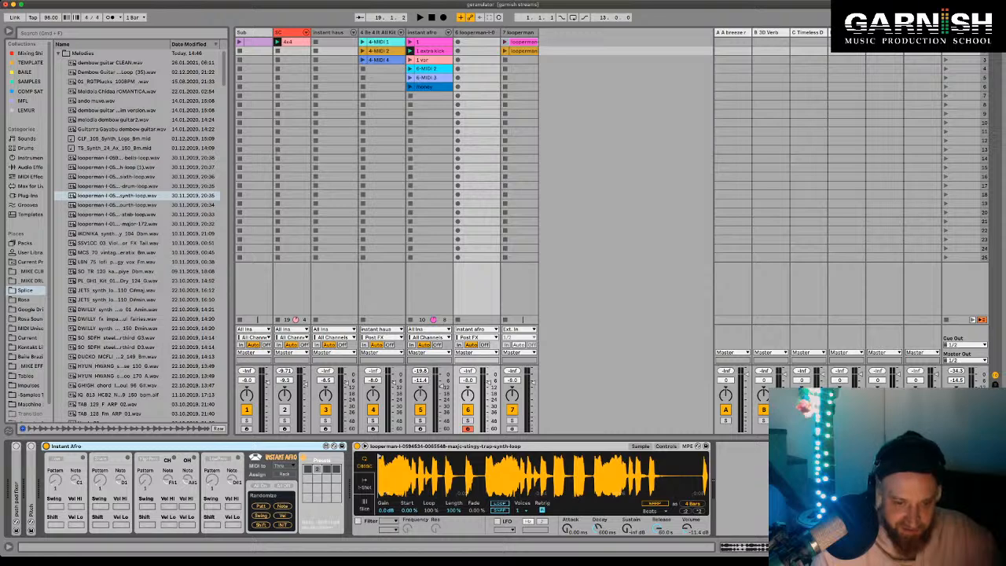
click(324, 470)
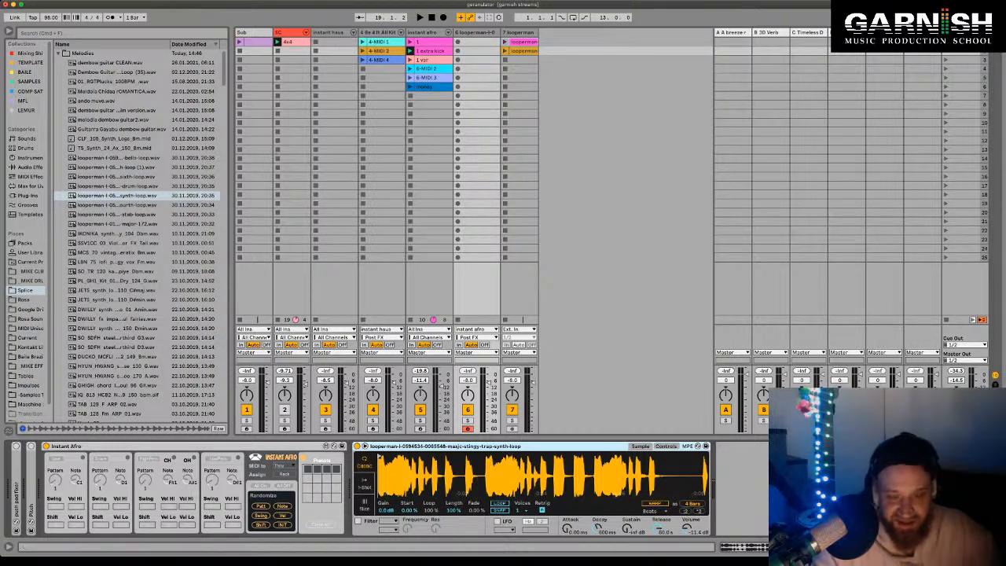
click(324, 470)
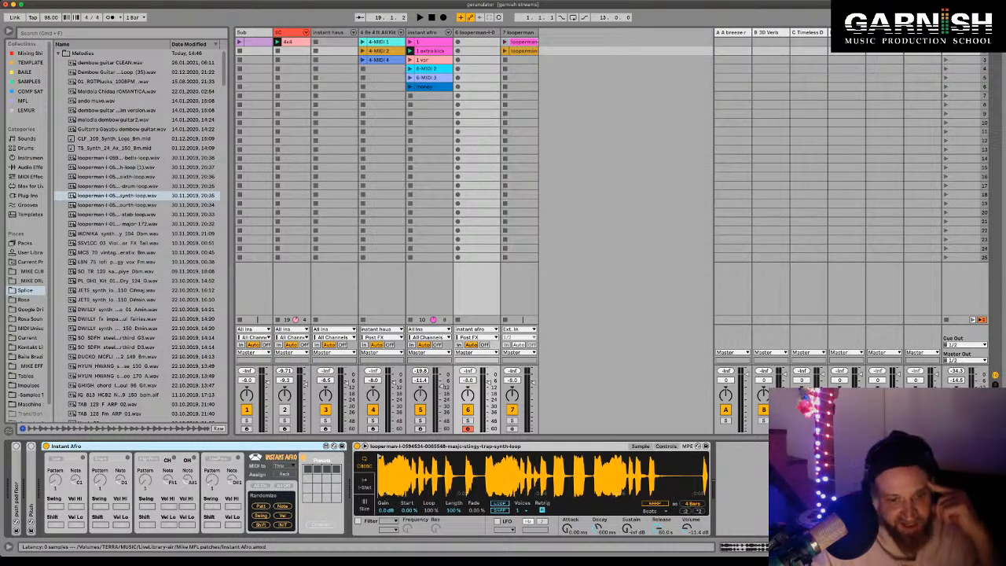
click(364, 508)
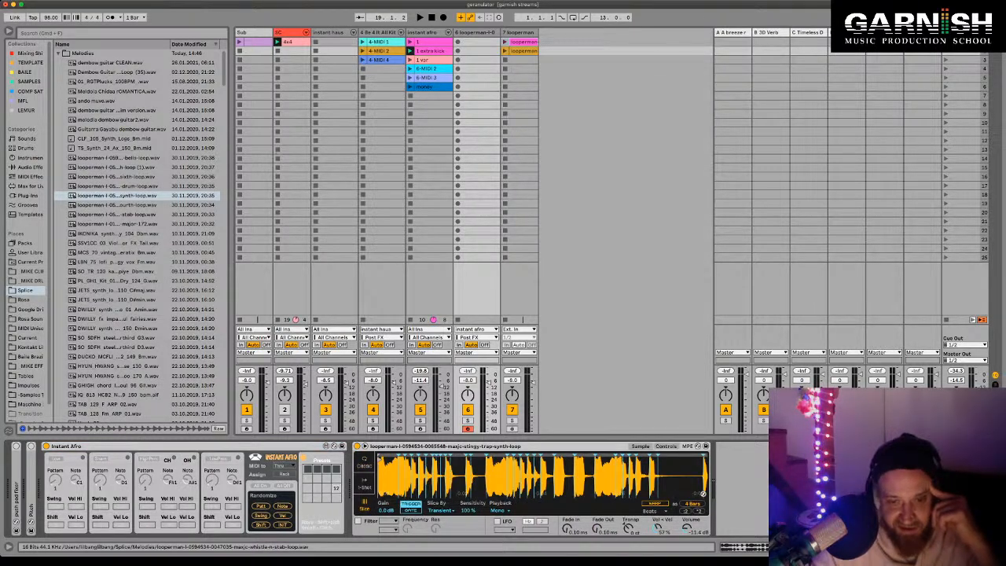
Step: Play the slices through Instant Afro's LowPerc lane and lower the sixth track's volume to -20.5 dB
scroll(534, 479, up, 3)
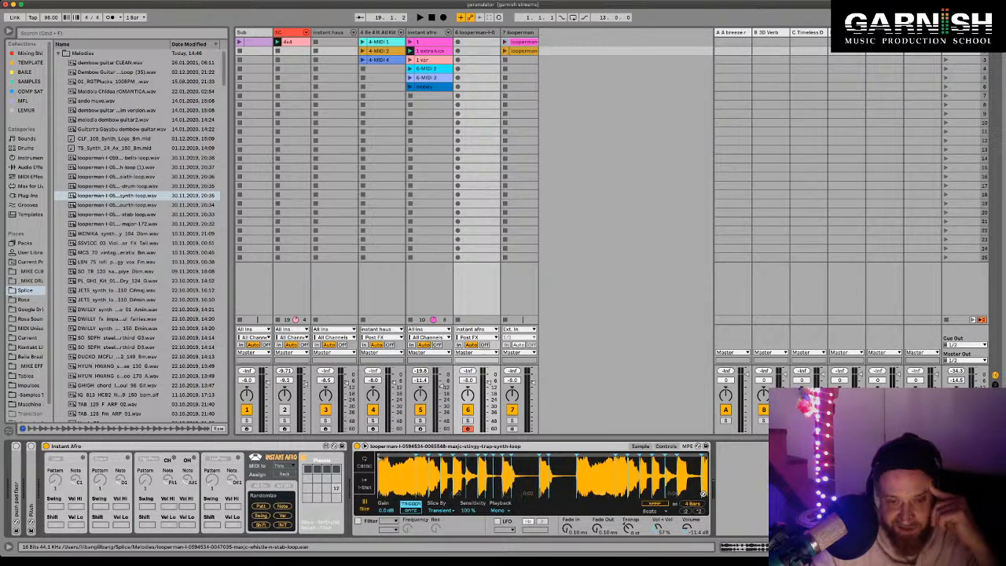
scroll(542, 475, up, 3)
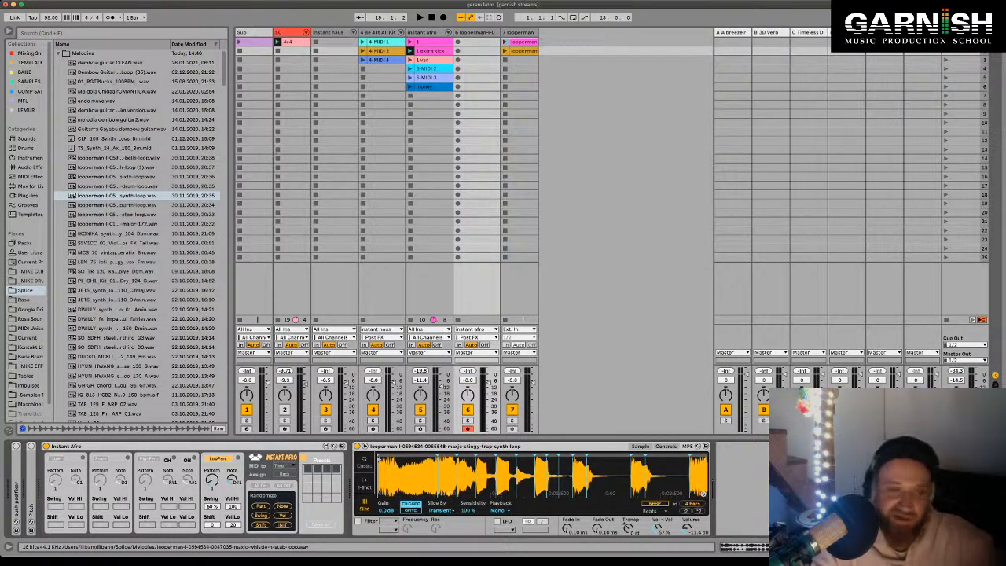
key(space)
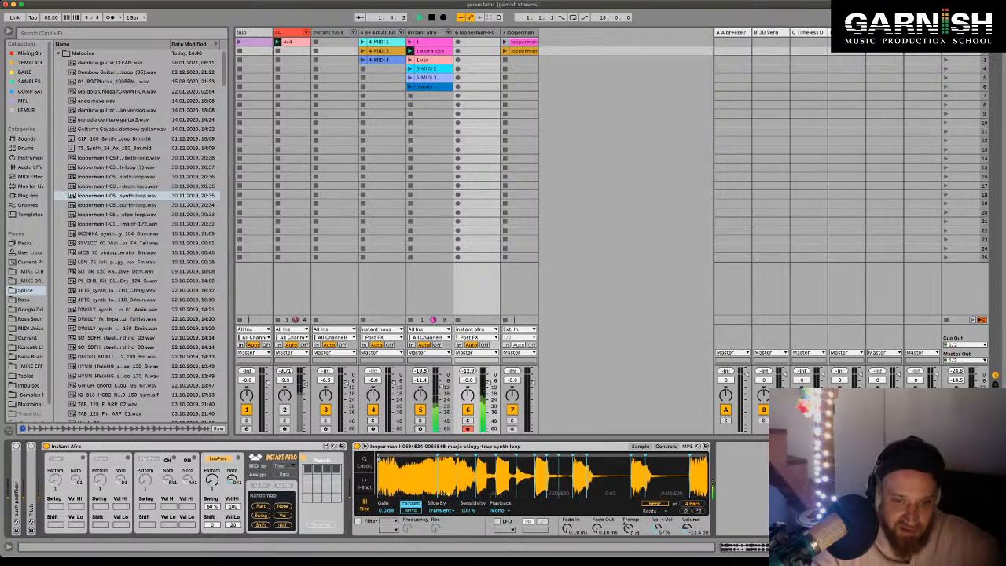
drag(488, 383, 491, 395)
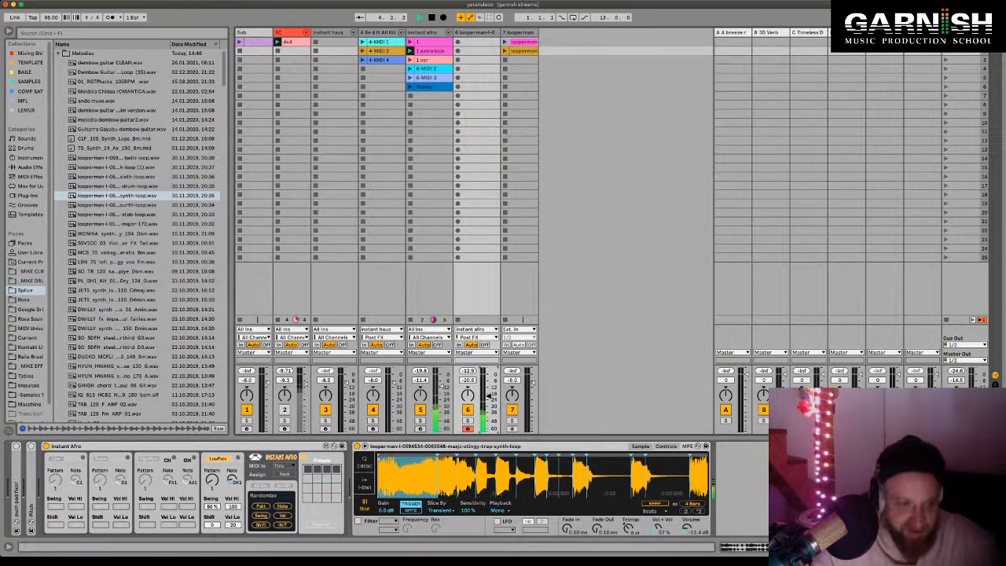
key(space)
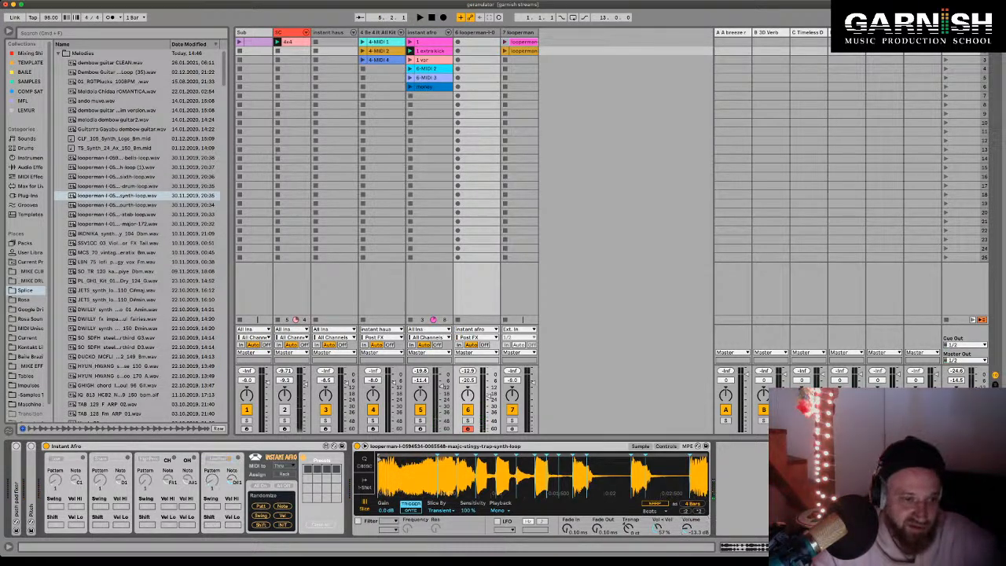
Step: Audition Instant Afro triggering the sliced loop over the drums and examine the played slices in Simpler's waveform
key(space)
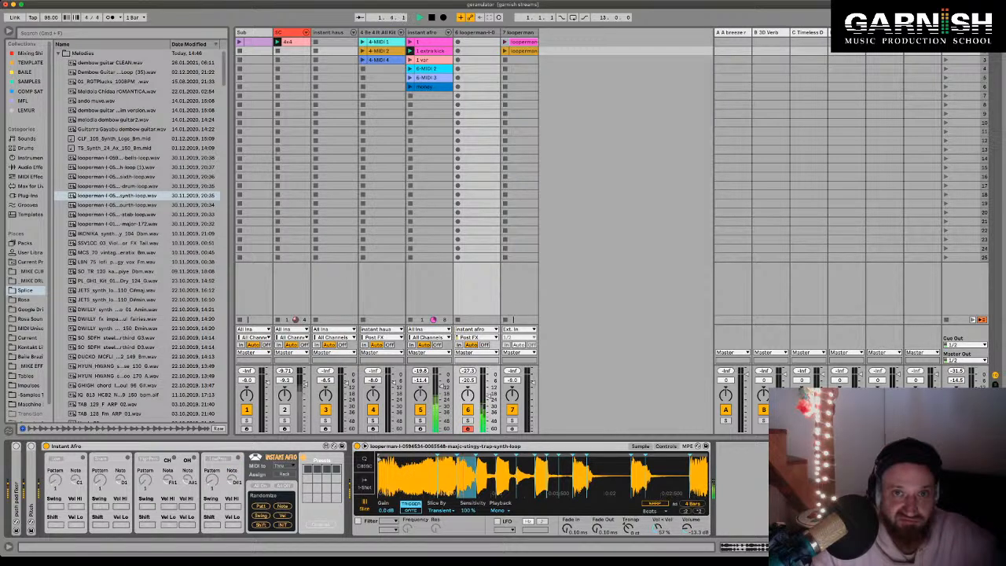
click(477, 42)
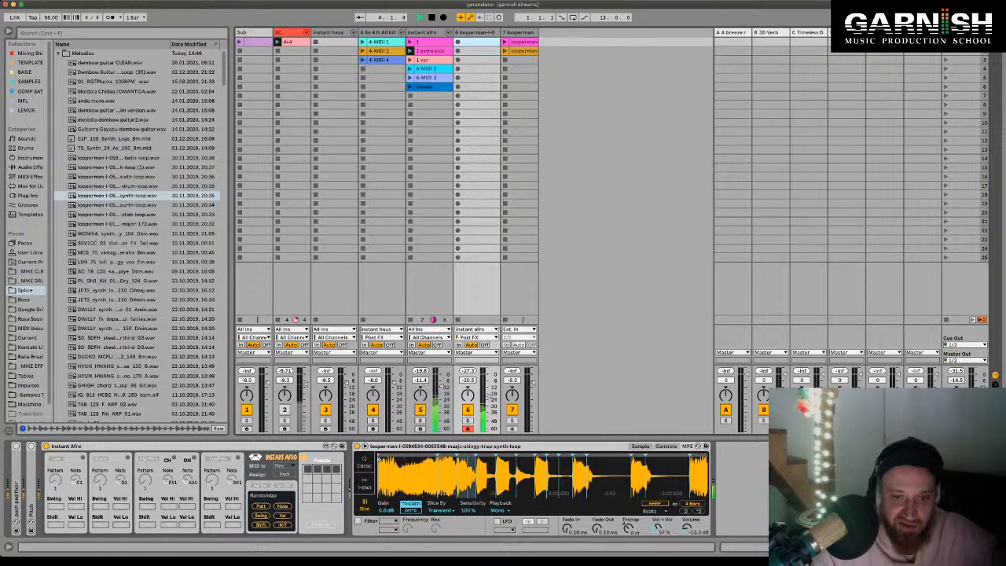
key(space)
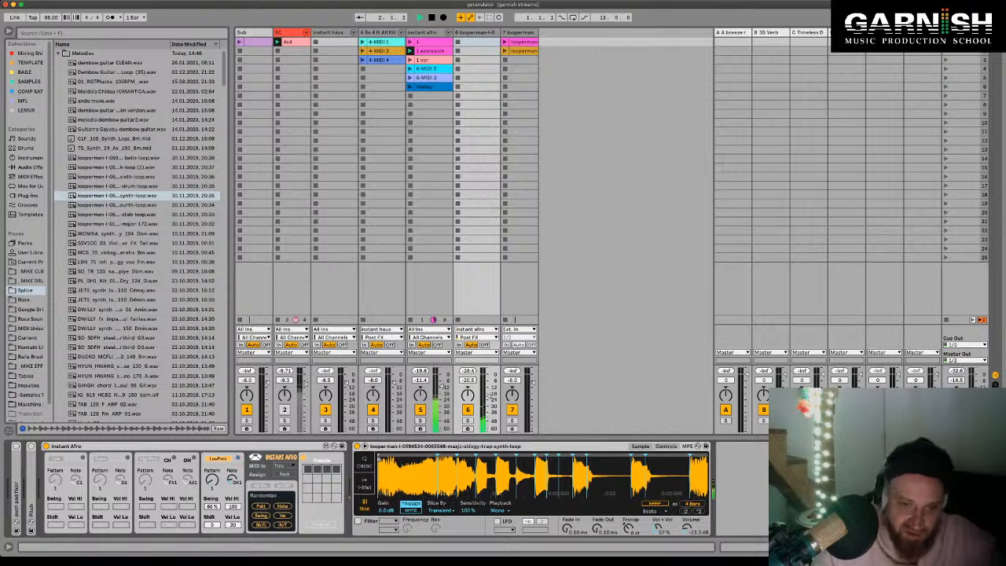
scroll(542, 476, down, 3)
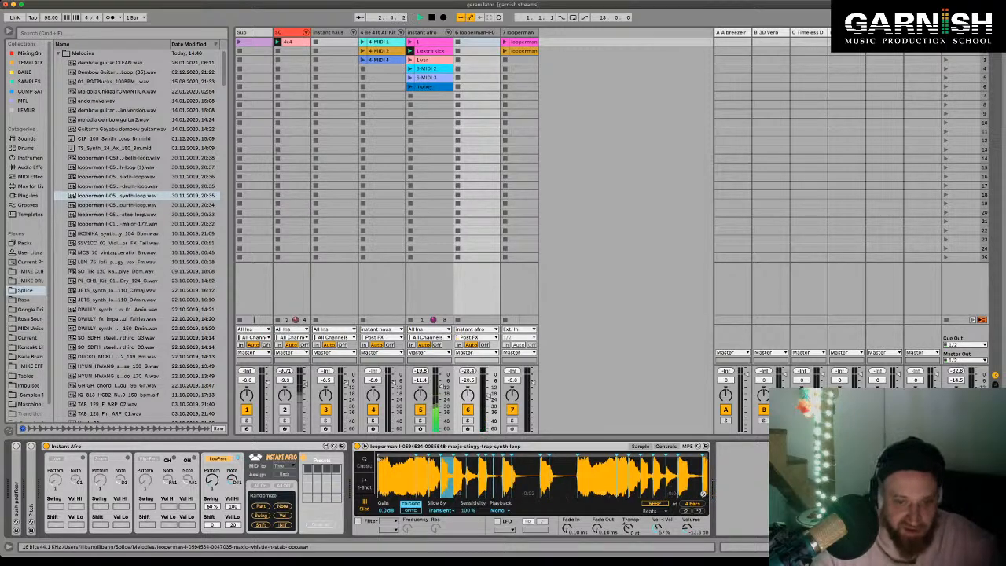
scroll(703, 493, up, 3)
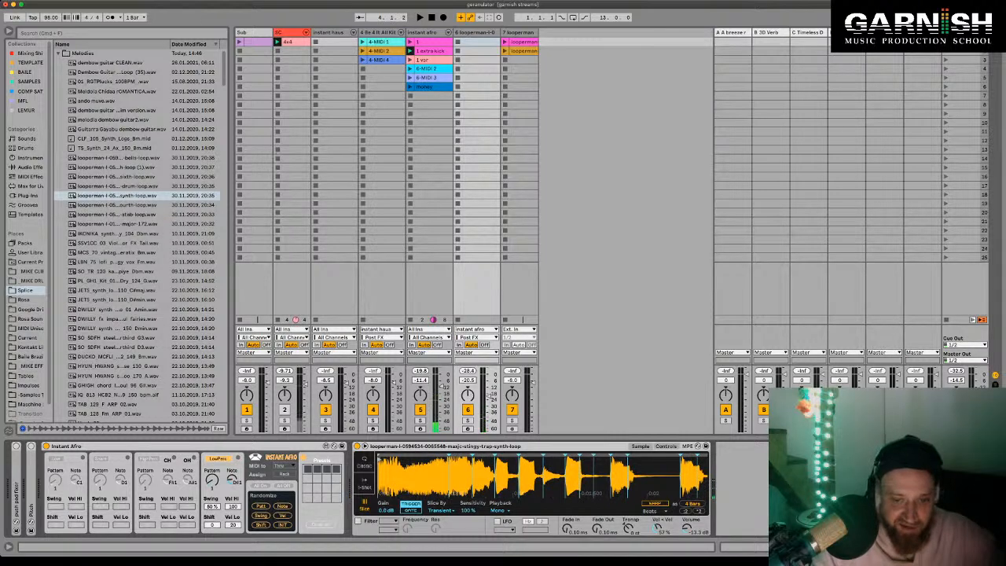
Step: Set Simpler's slicing sensitivity to 60% and audition the slices with Instant Afro's Kick and LowPerc lanes
scroll(542, 476, down, 3)
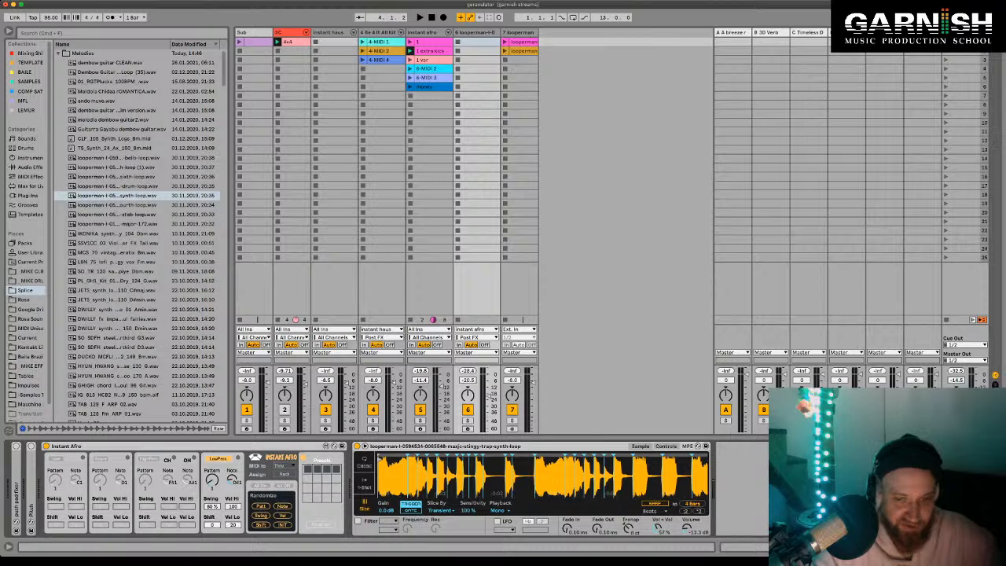
scroll(703, 494, down, 5)
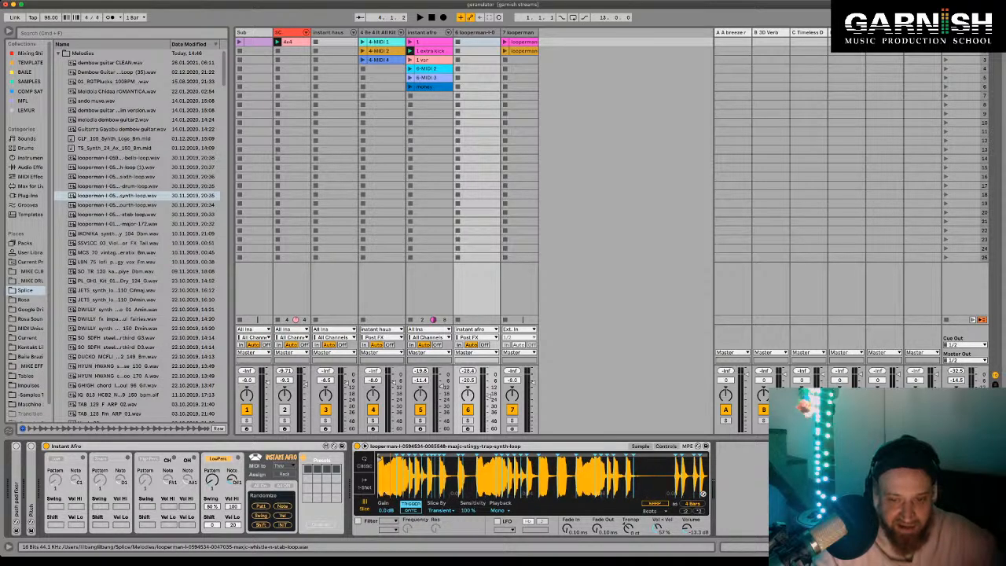
drag(467, 510, 467, 526)
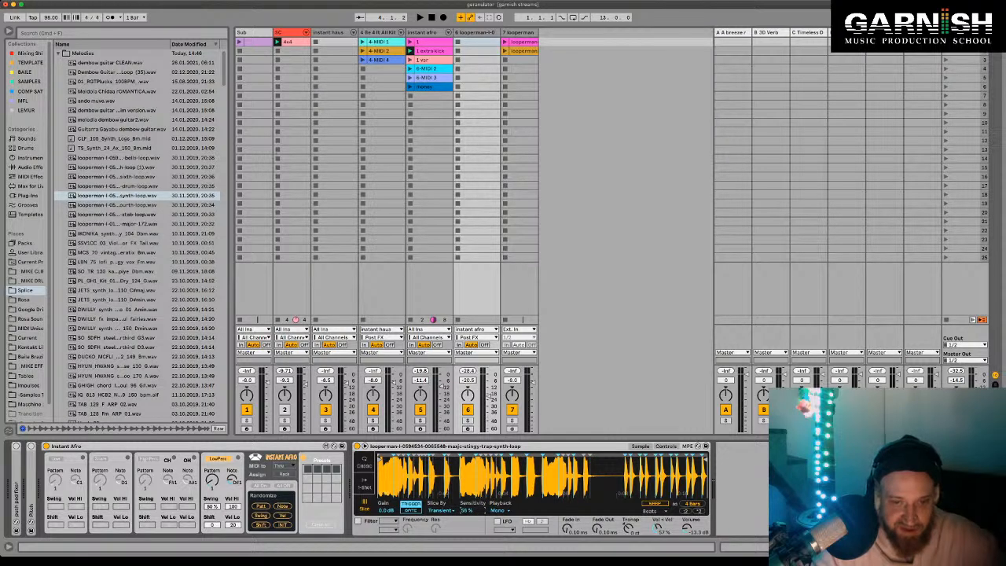
key(space)
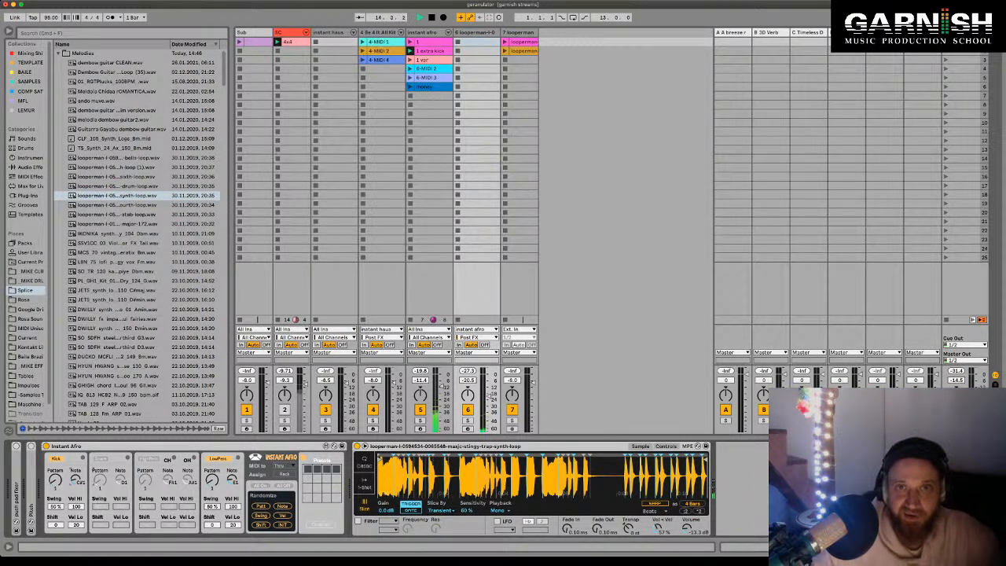
key(space)
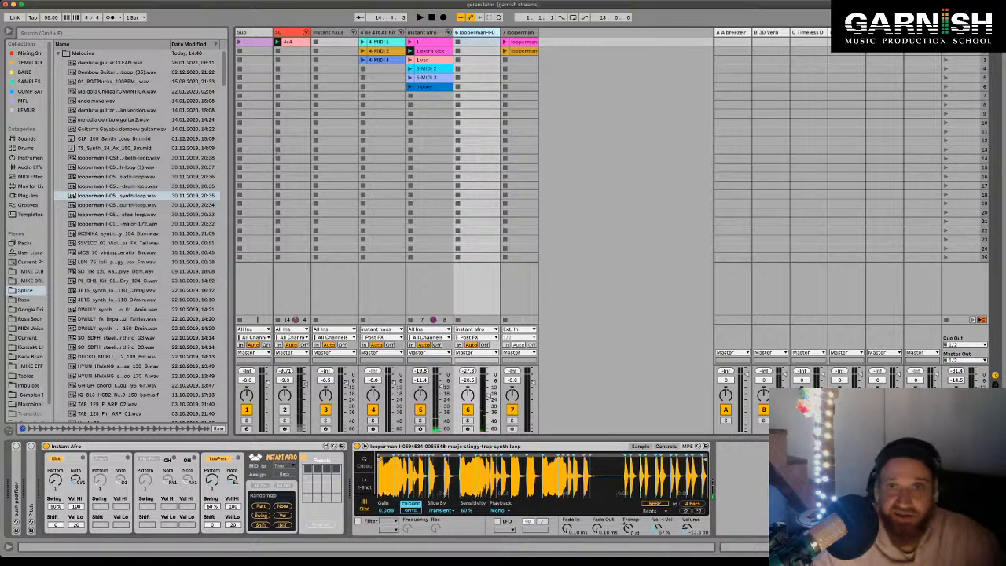
Step: Insert a MIDI track fed by the sixth track, record Instant Afro's pattern into its first slot and check the recorded notes
key(super+shift+t)
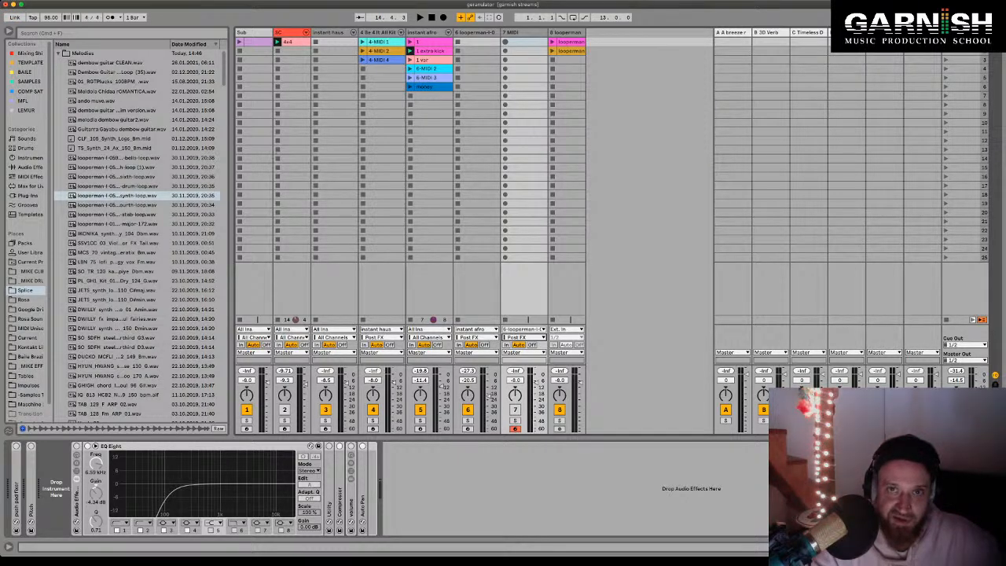
key(Return)
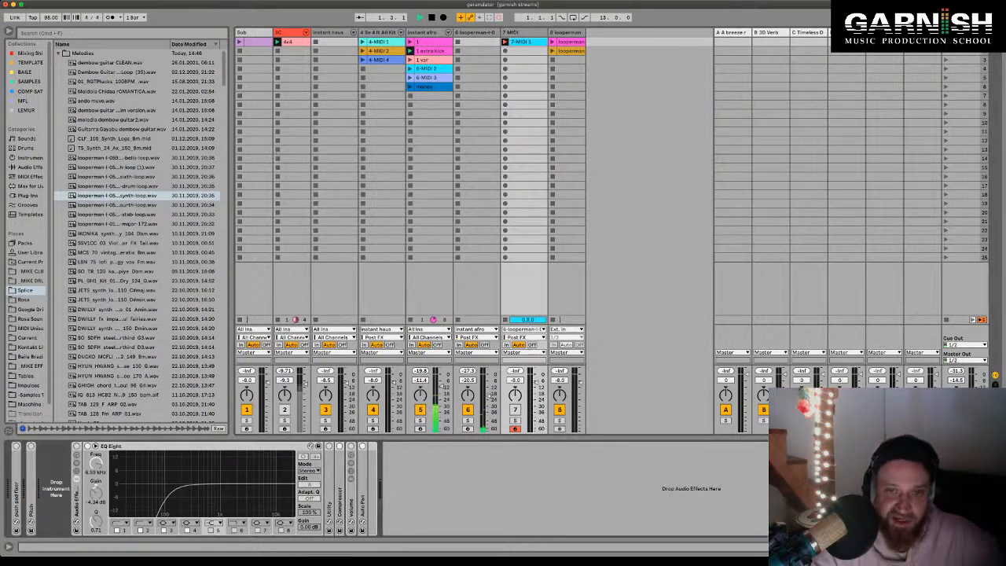
key(shift+Tab)
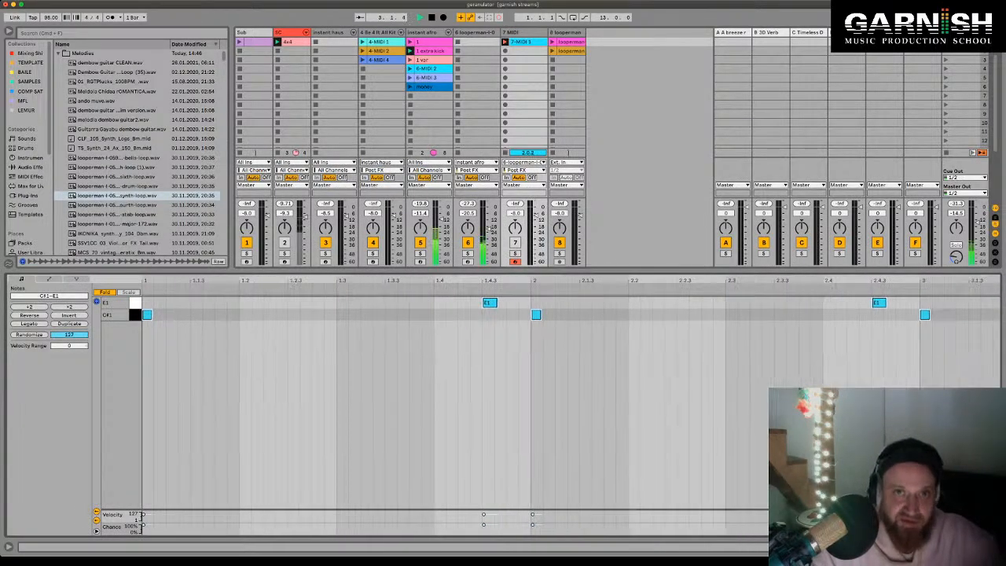
key(shift+Tab)
key(Left)
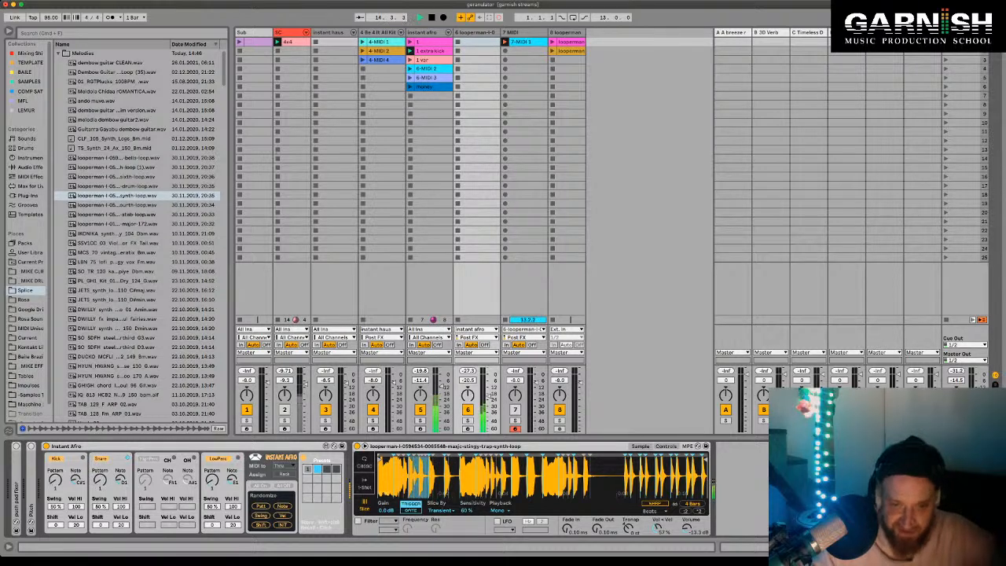
Step: Set the warp mode of the sixth track's Simpler to Complex and transpose the sample to -12 st
key(space)
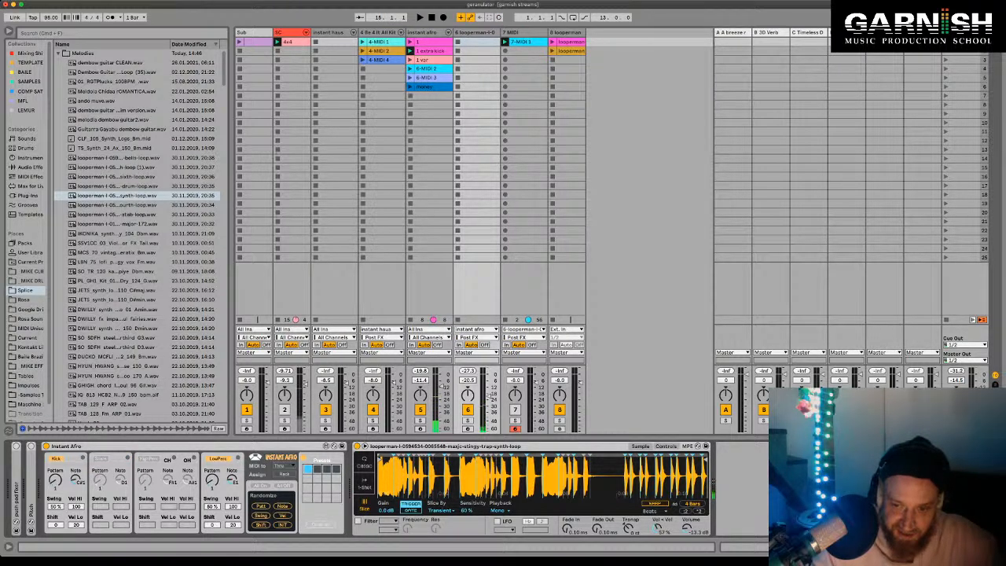
click(653, 502)
click(652, 511)
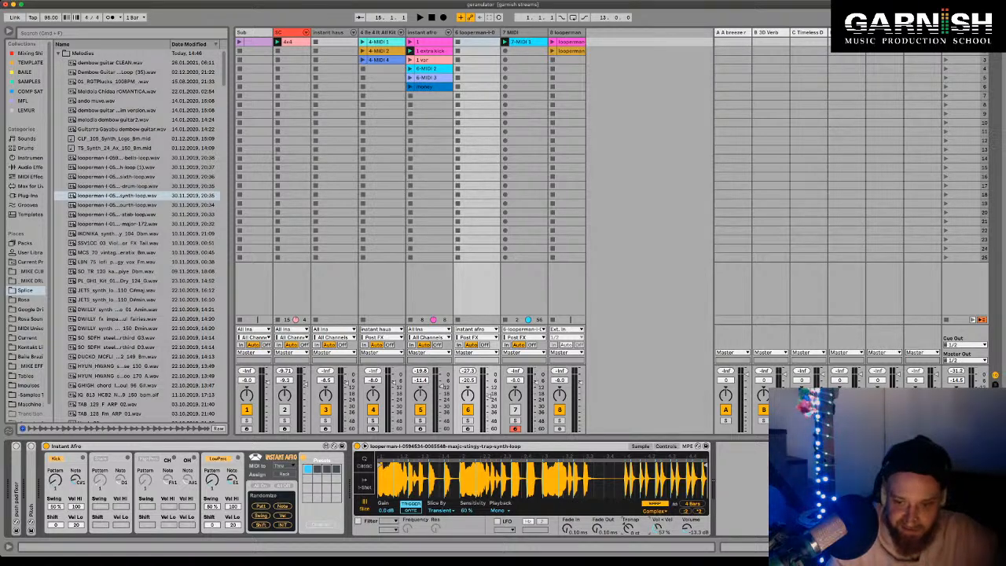
drag(631, 527, 631, 550)
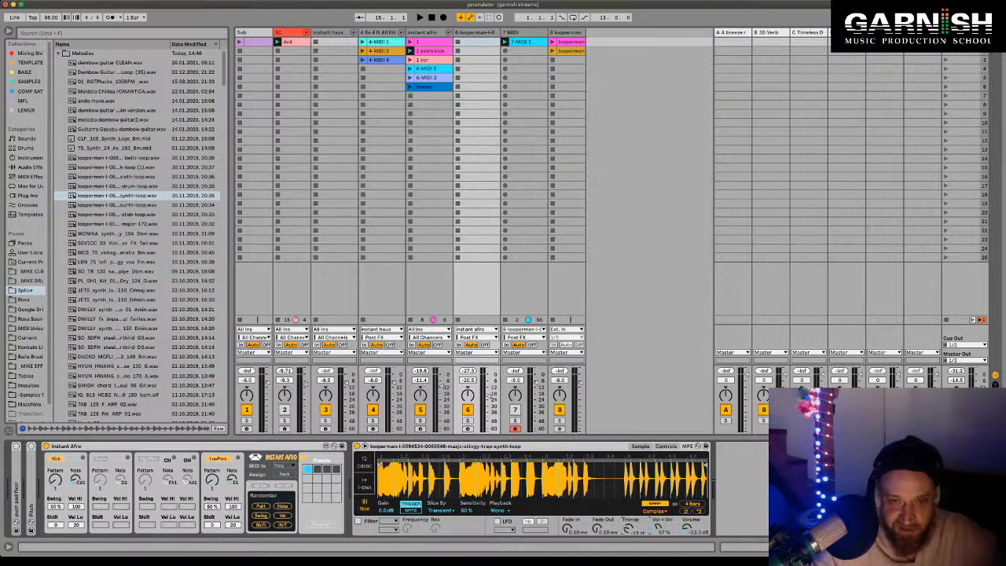
Step: Record a variation of the Instant Afro pattern into the MIDI track's second slot and name the first clip main
key(space)
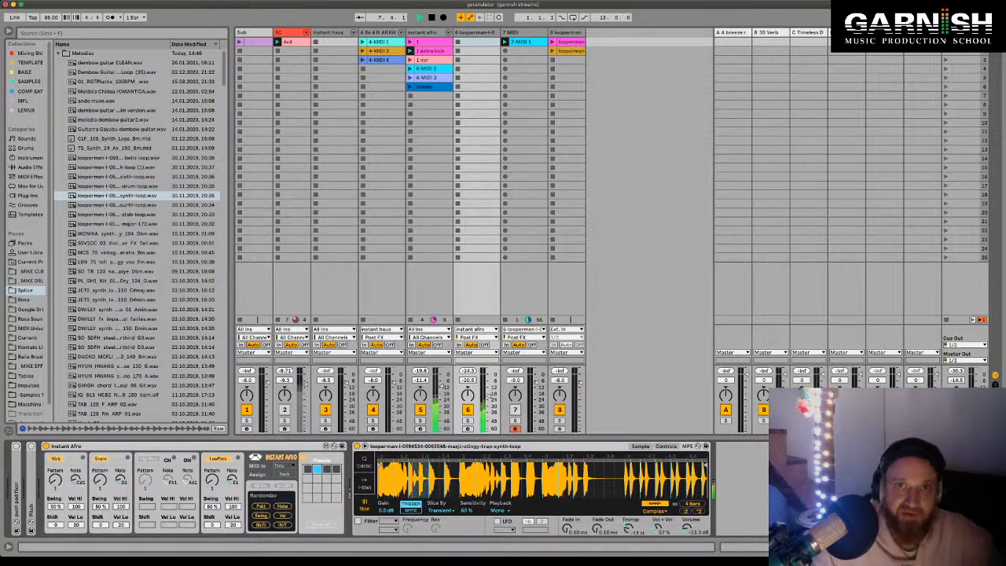
click(506, 51)
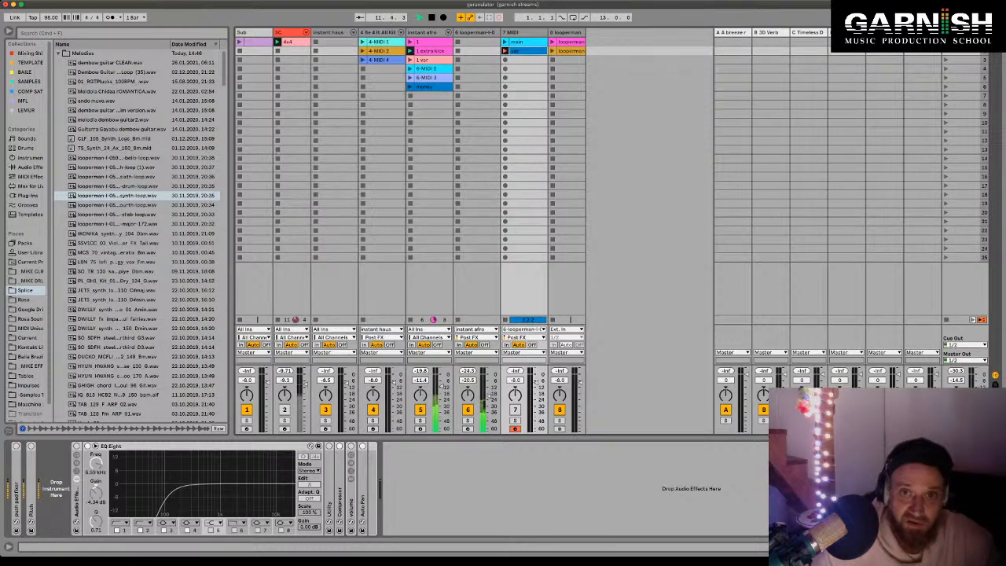
click(477, 33)
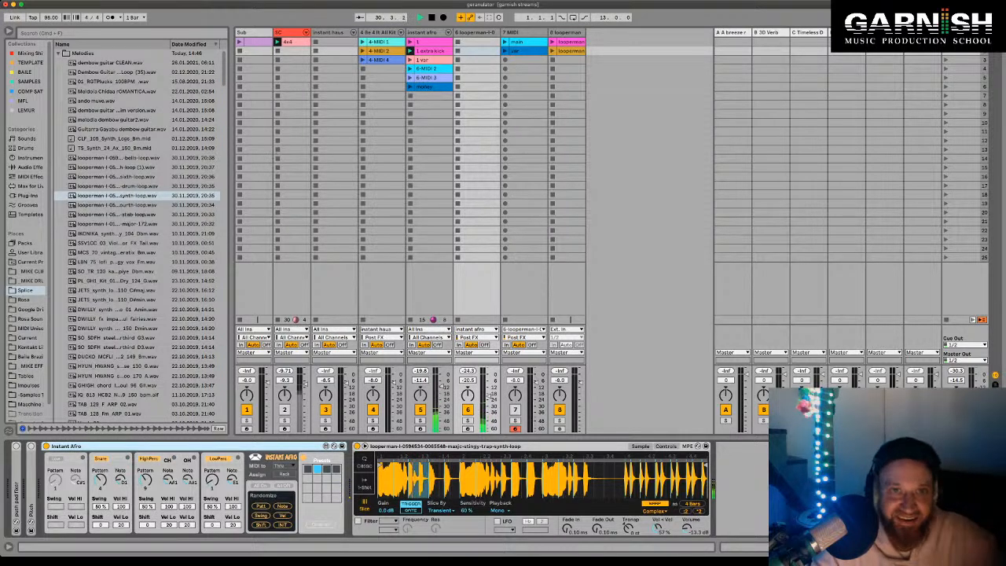
Step: Stop playback and transfer the sliced Simpler from the sixth track onto the seventh, MIDI track
click(430, 196)
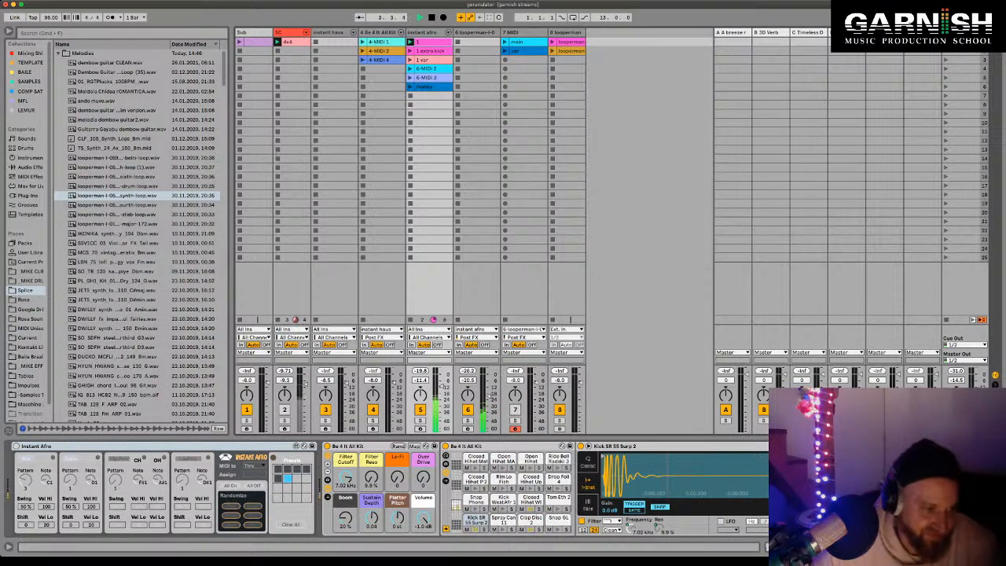
click(475, 32)
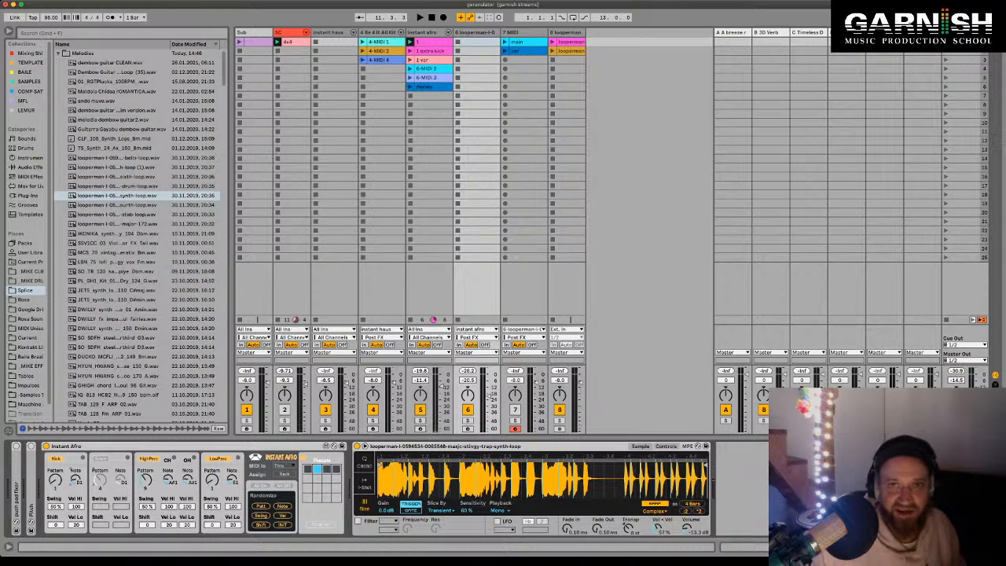
key(Right)
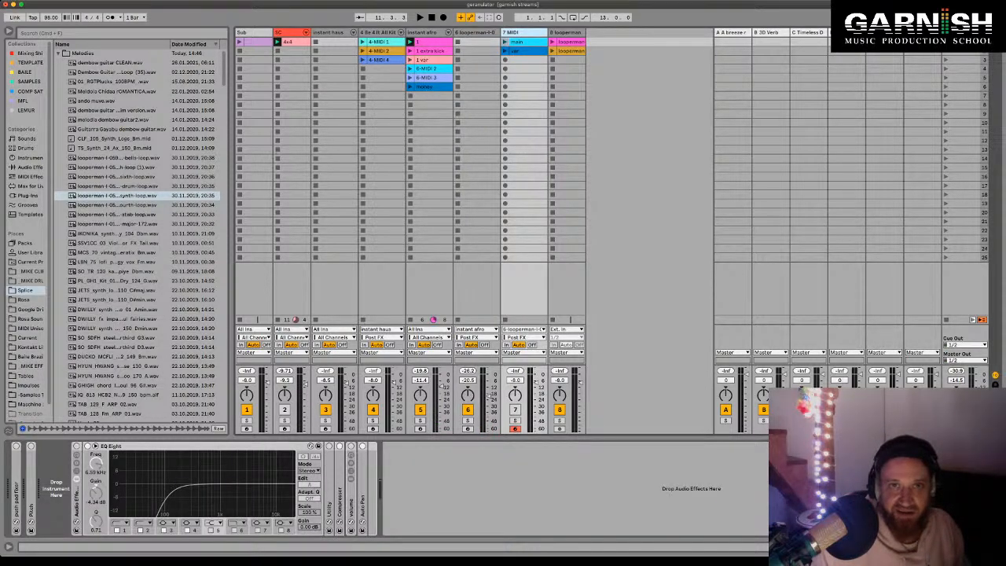
key(Left)
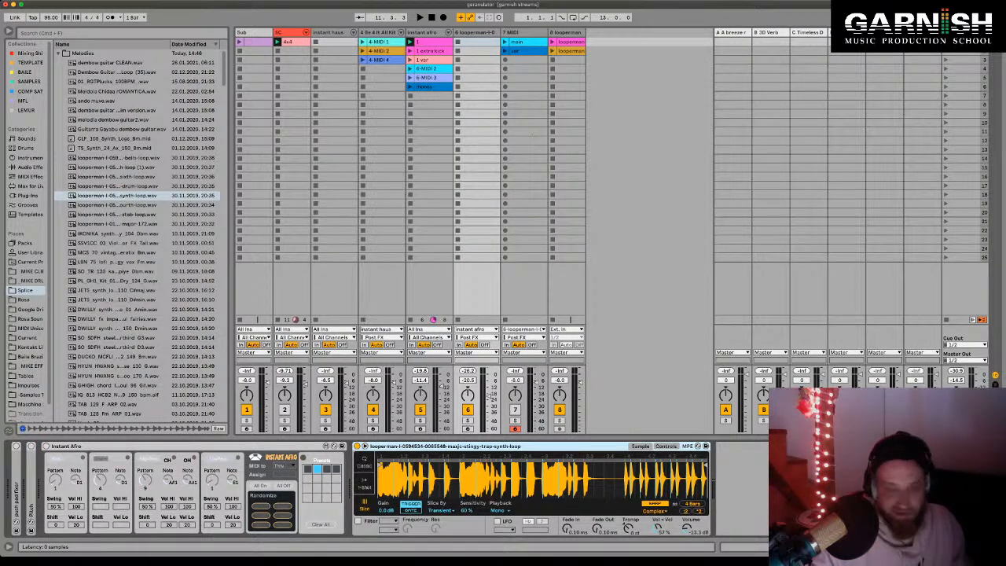
key(Right)
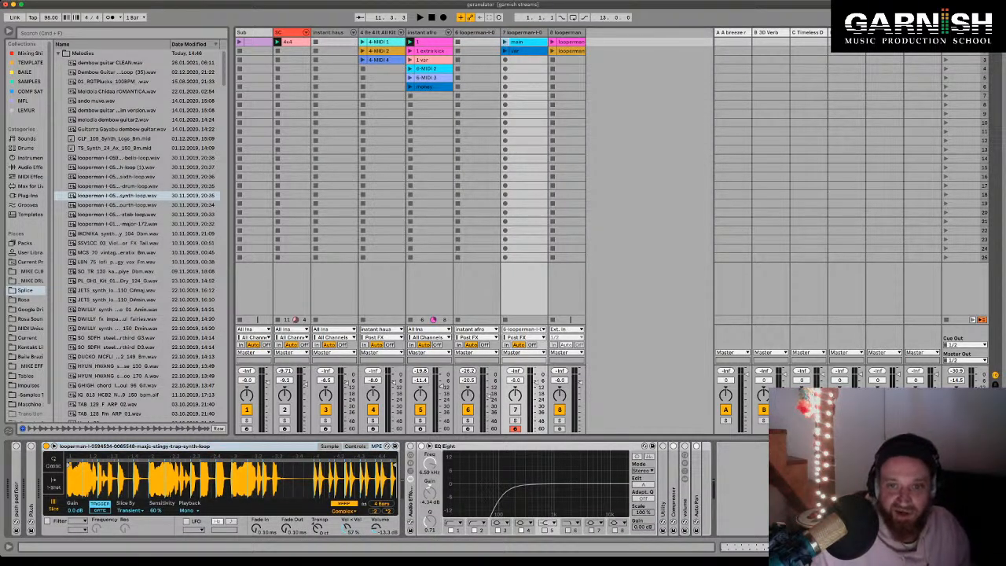
Step: Loop the first two bars of the main clip, play it with the sixth track deactivated, and set the seventh track's volume to -10.9 dB
double_click(519, 42)
key(minus)
key(minus)
key(minus)
key(minus)
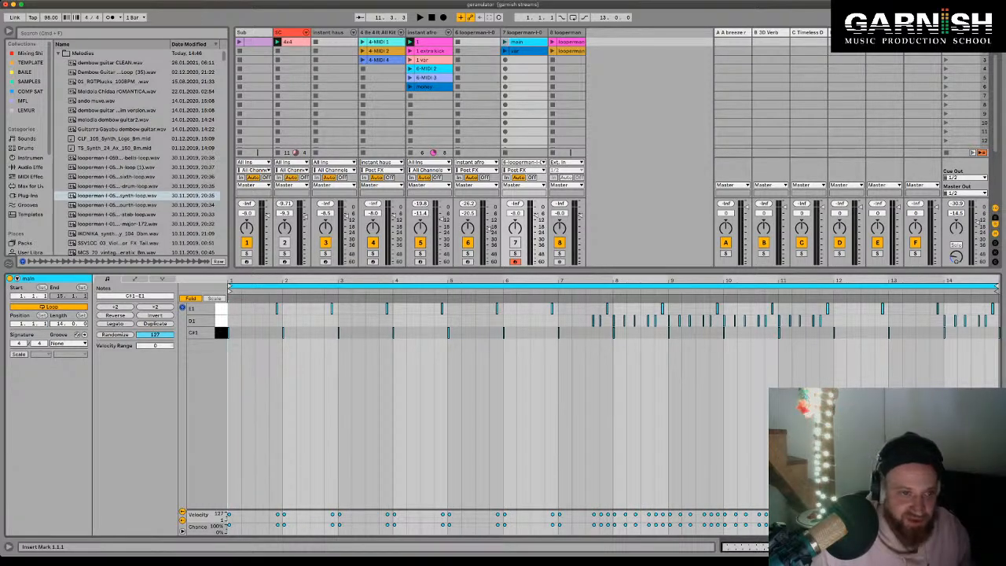
drag(228, 338, 338, 298)
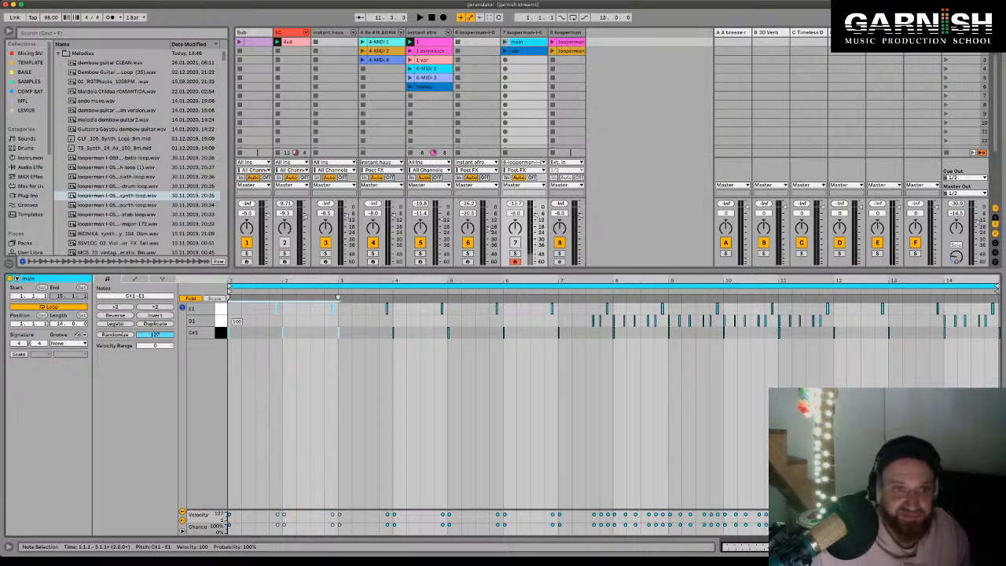
key(super+l)
key(super+a)
key(space)
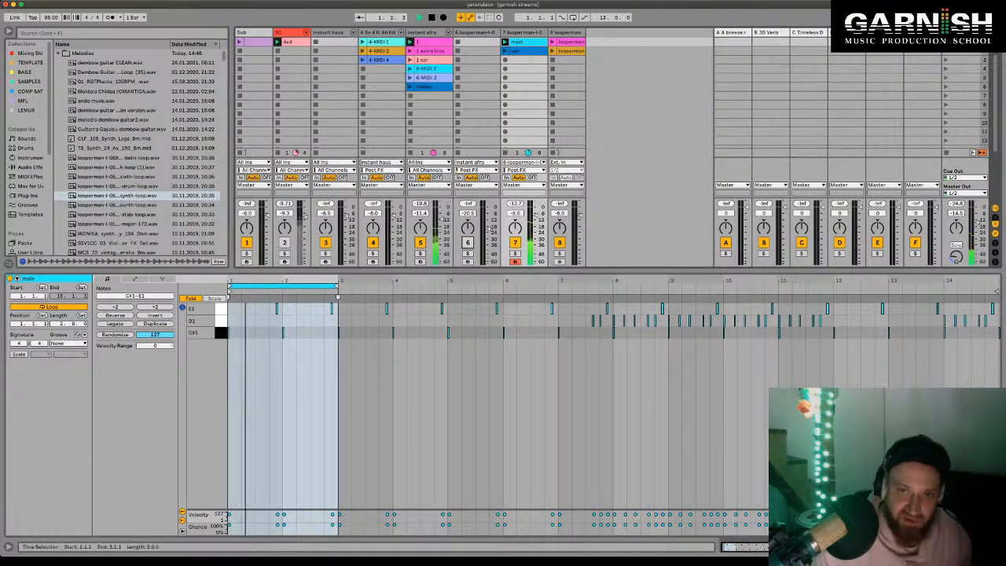
drag(537, 214, 537, 219)
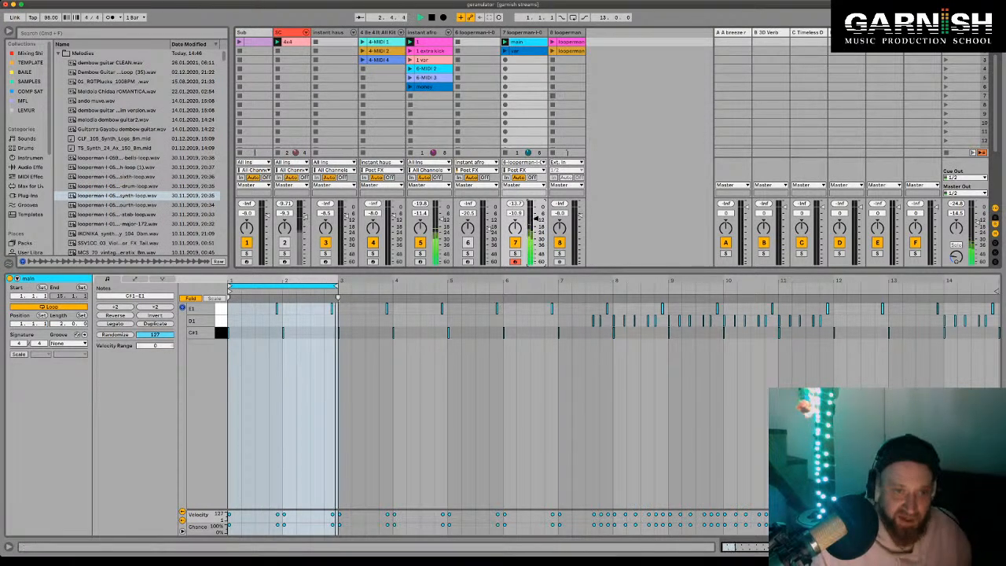
Step: Launch the seventh track's second clip and shorten its loop to the first two bars
click(505, 51)
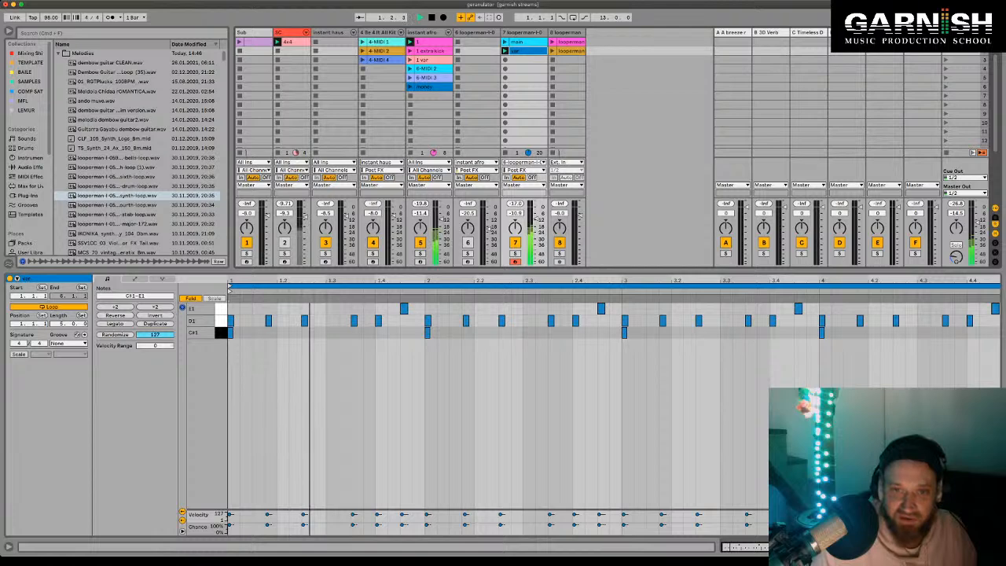
drag(998, 287, 621, 287)
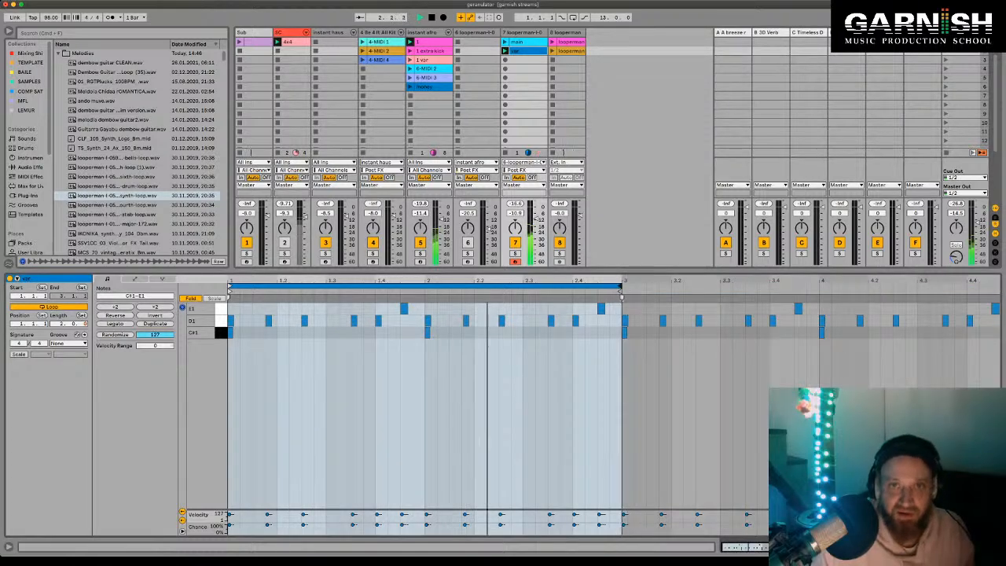
key(space)
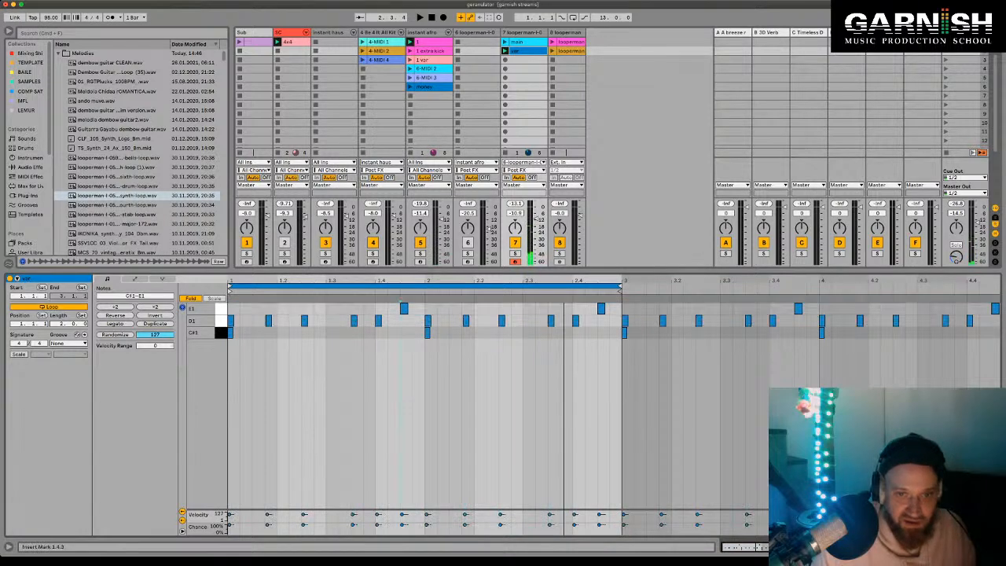
Step: Paste the second clip's first-bar D1 notes into a duplicate of main named main va, and loop its first bar during playback
drag(229, 299, 375, 298)
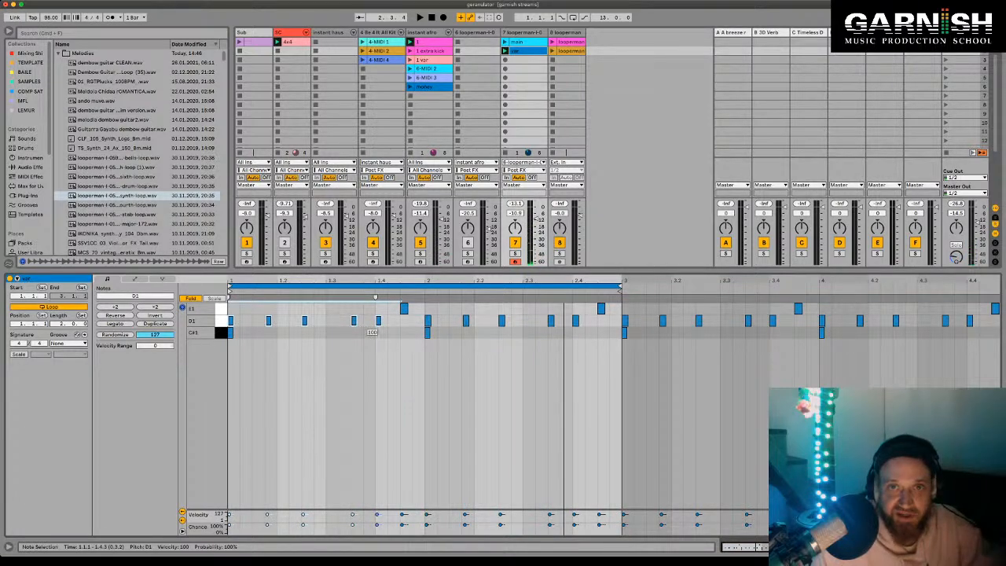
mouse_move(520, 51)
mouse_down()
mouse_move(520, 68)
mouse_move(521, 50)
mouse_up()
click(520, 42)
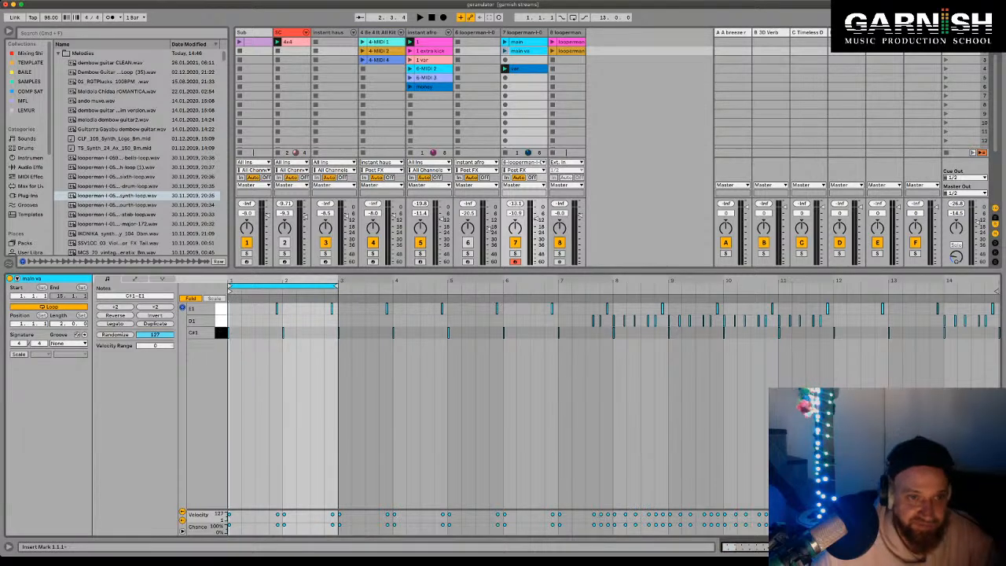
key(ctrl+v)
key(plus)
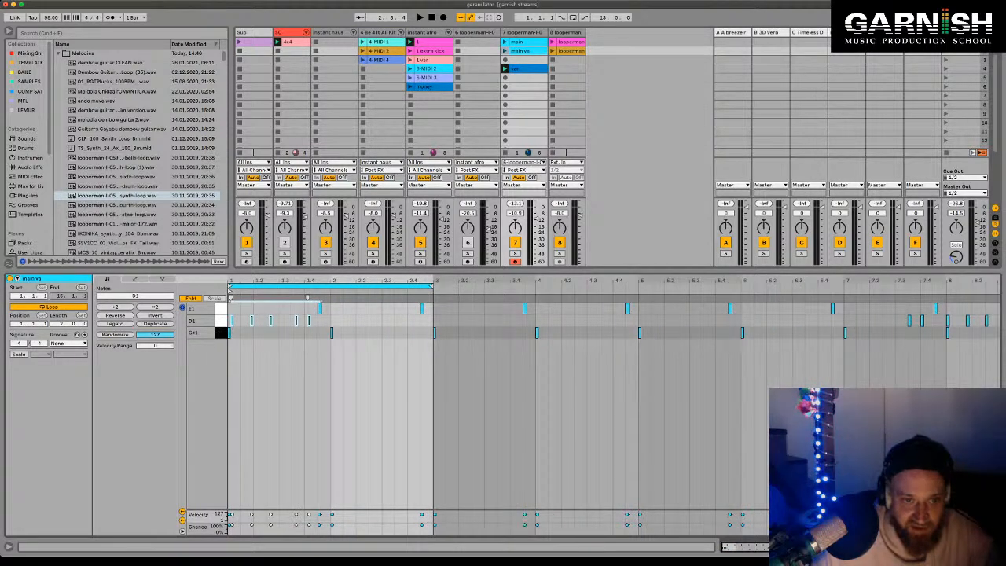
drag(431, 288, 330, 288)
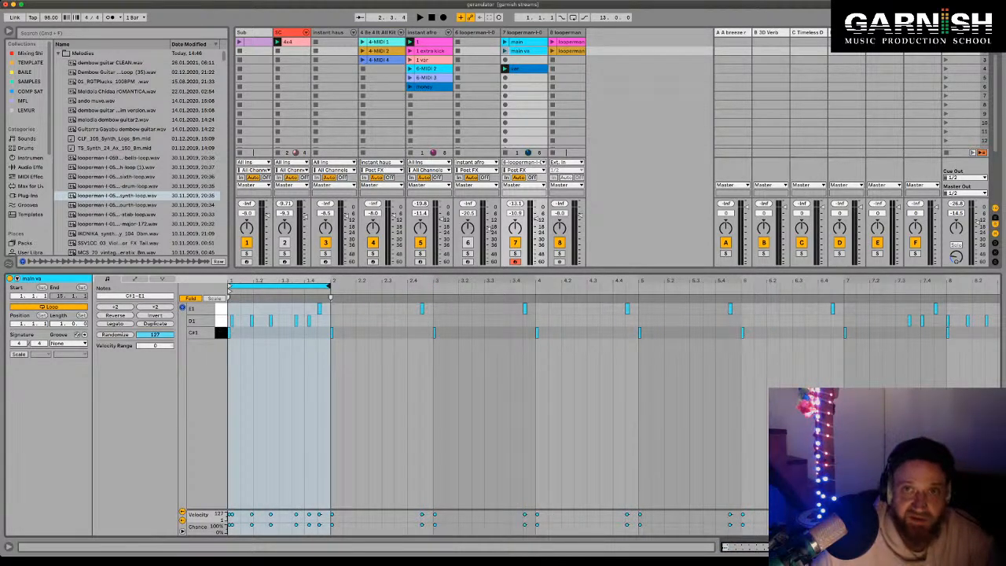
key(space)
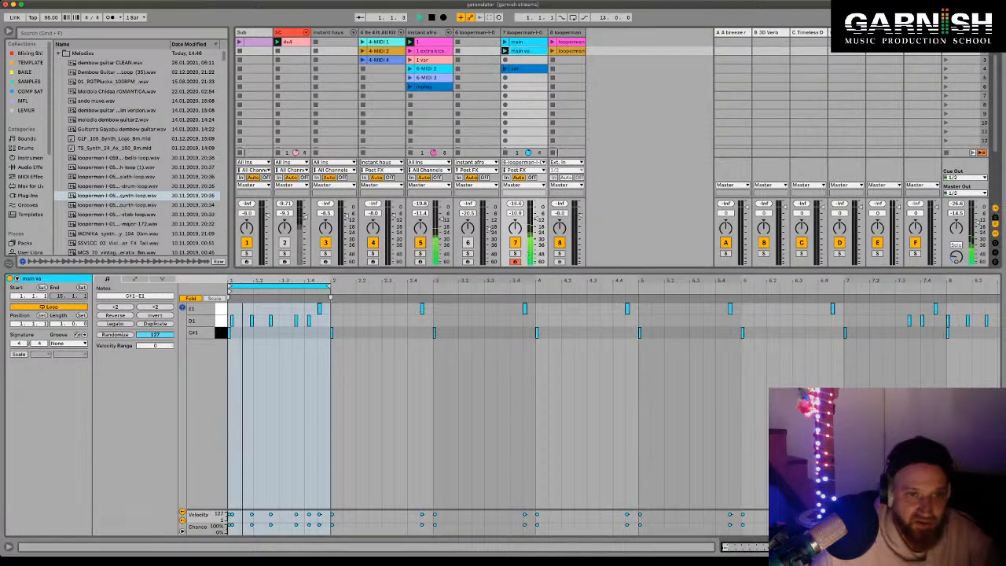
Step: Move the first D1 note to about 1.1.3, then deactivate it and the D1 note at 1.2.3
key(plus)
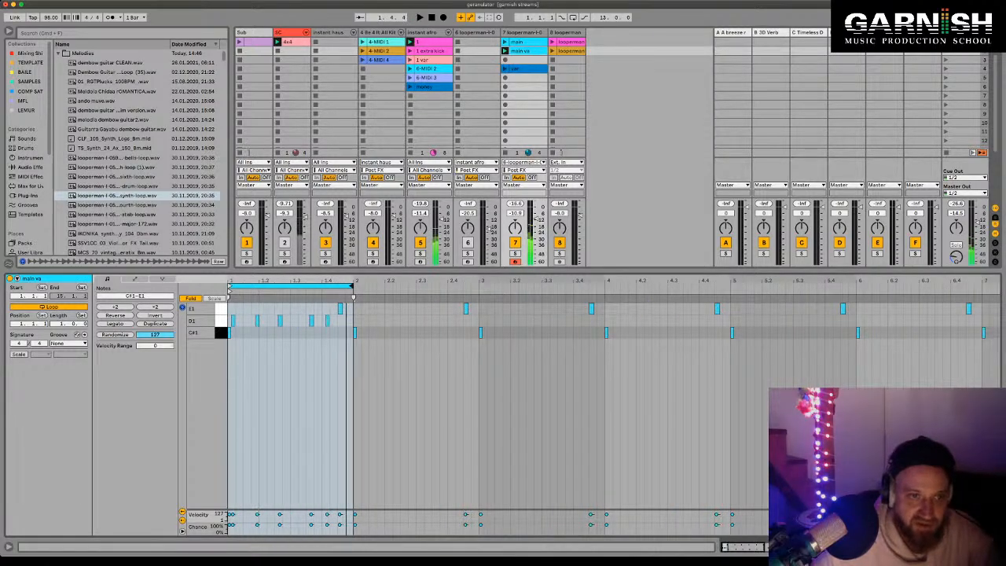
key(plus)
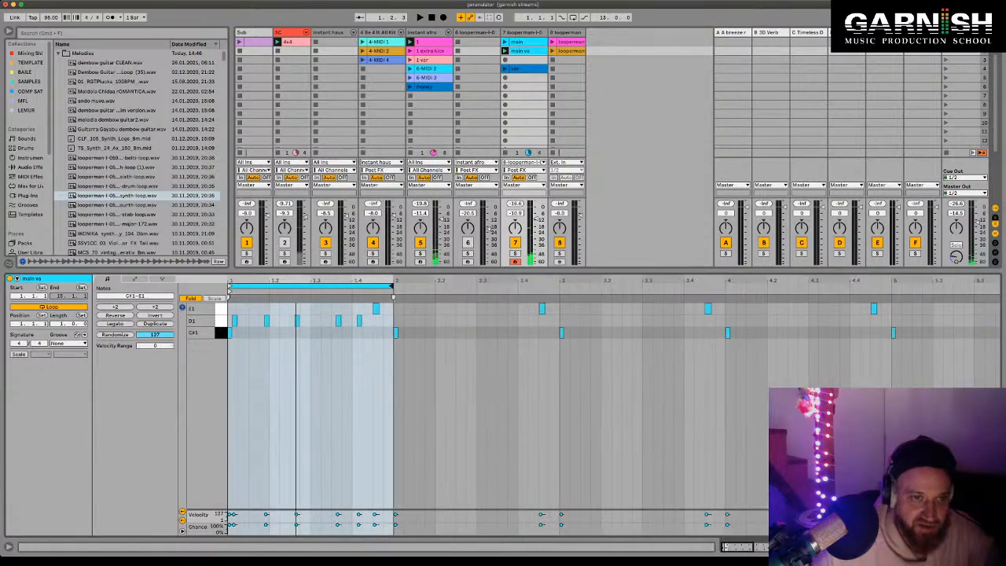
key(Right)
key(Right)
key(Right)
key(Right)
key(space)
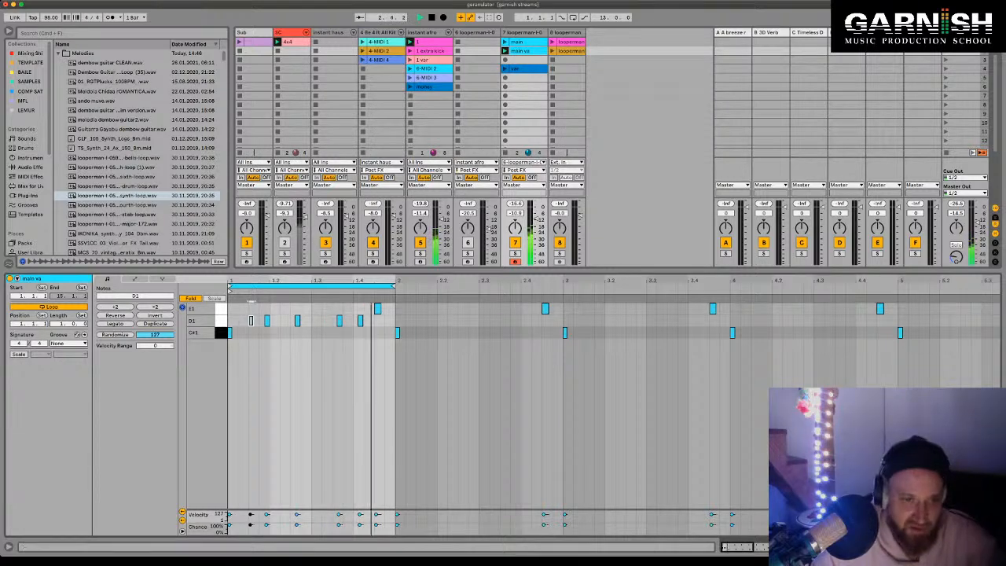
key(space)
click(297, 320)
key(space)
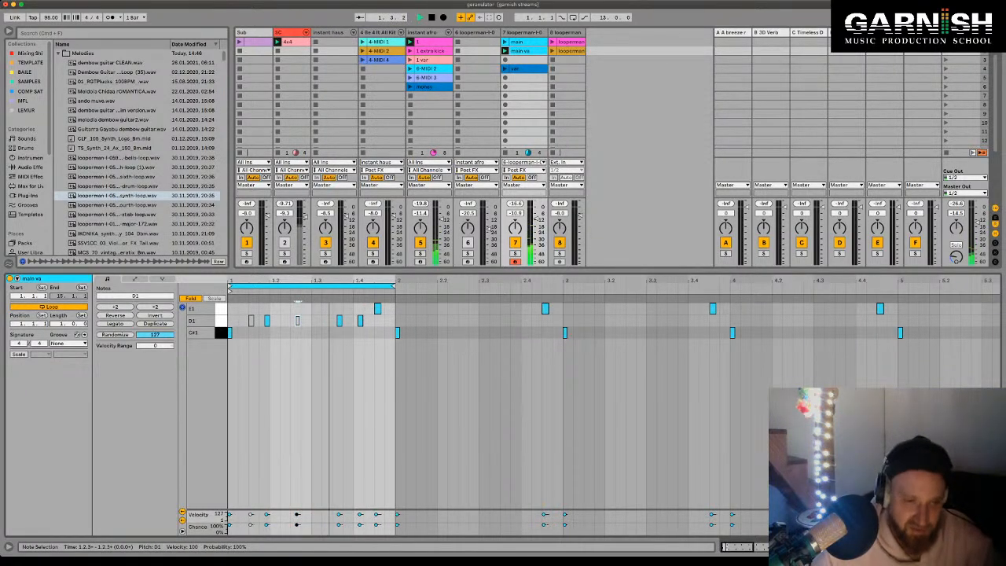
Step: Zoom in on the seventh track's Simpler slices and unfold the main va clip's piano roll to show all pitches
key(shift+Tab)
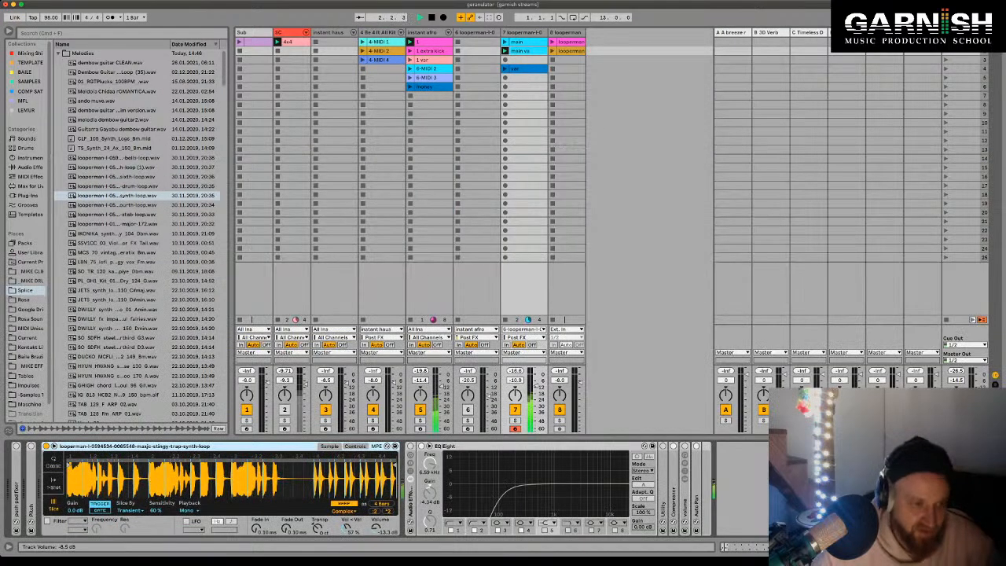
scroll(392, 493, up, 2)
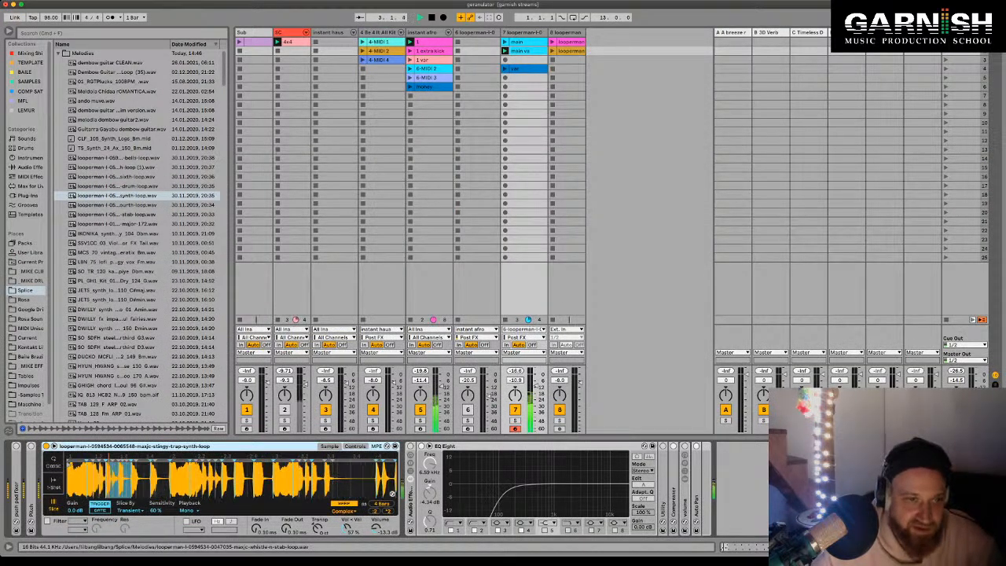
key(shift+Tab)
key(space)
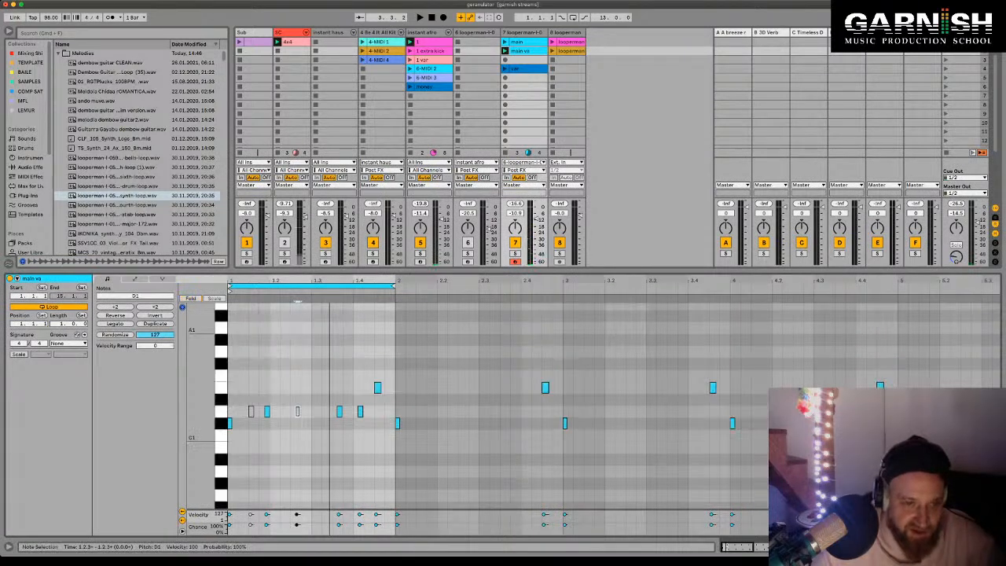
Step: Raise the active D1 note near 1.1.4 to G1 and play the loop
drag(266, 411, 267, 399)
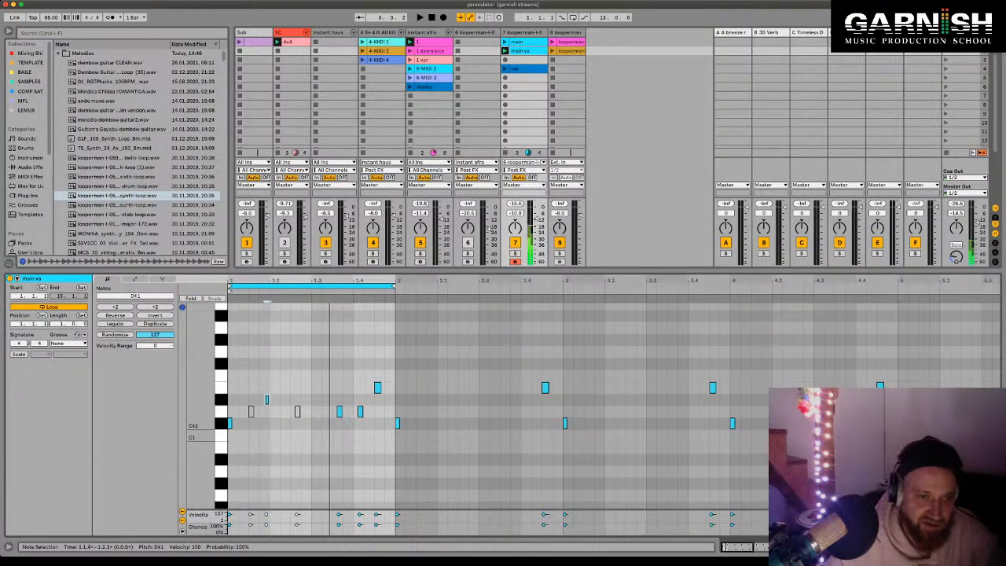
key(Up)
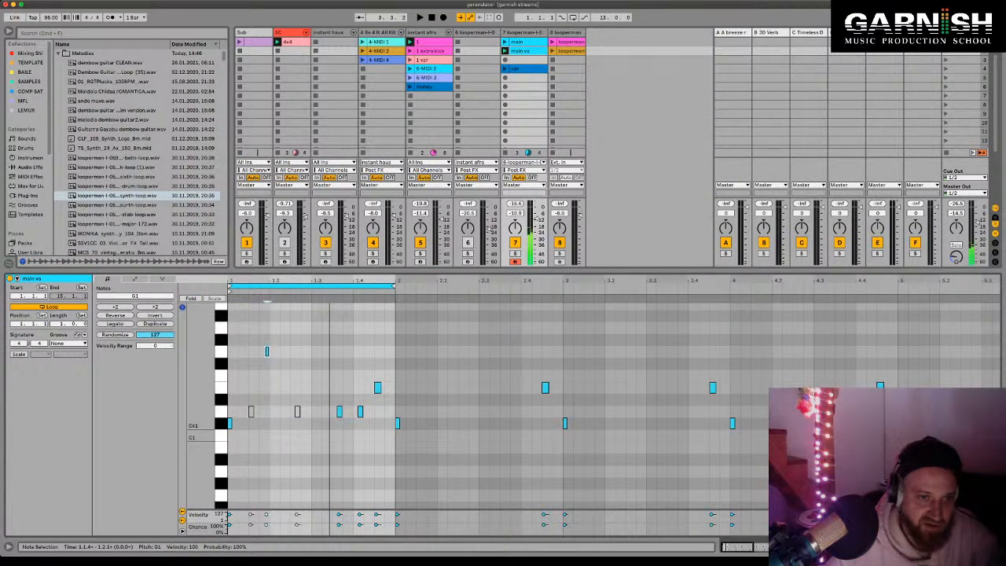
key(Down)
key(space)
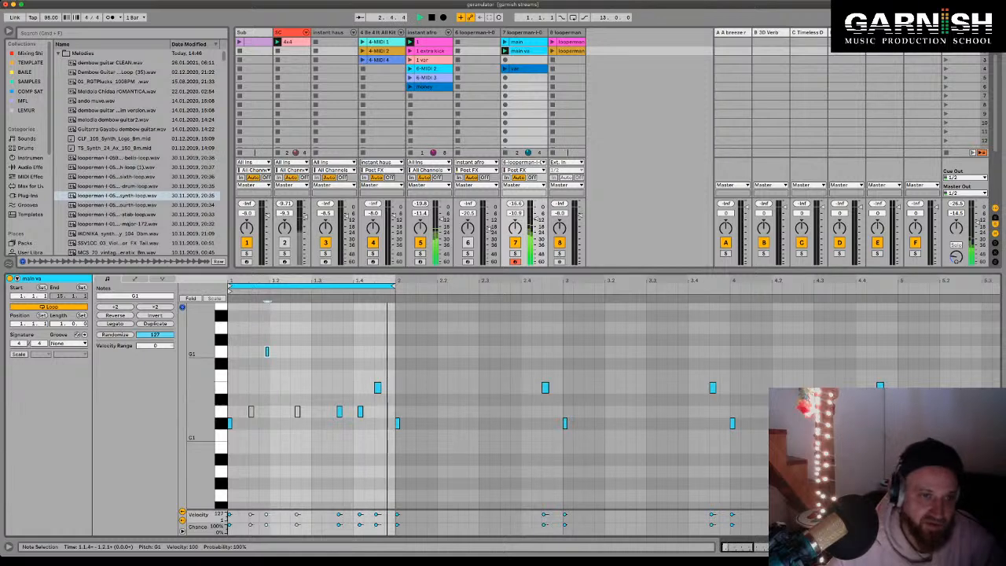
Step: Try the G1 note at different positions in the first bar while the loop plays and place it at 1.2.1
key(Left)
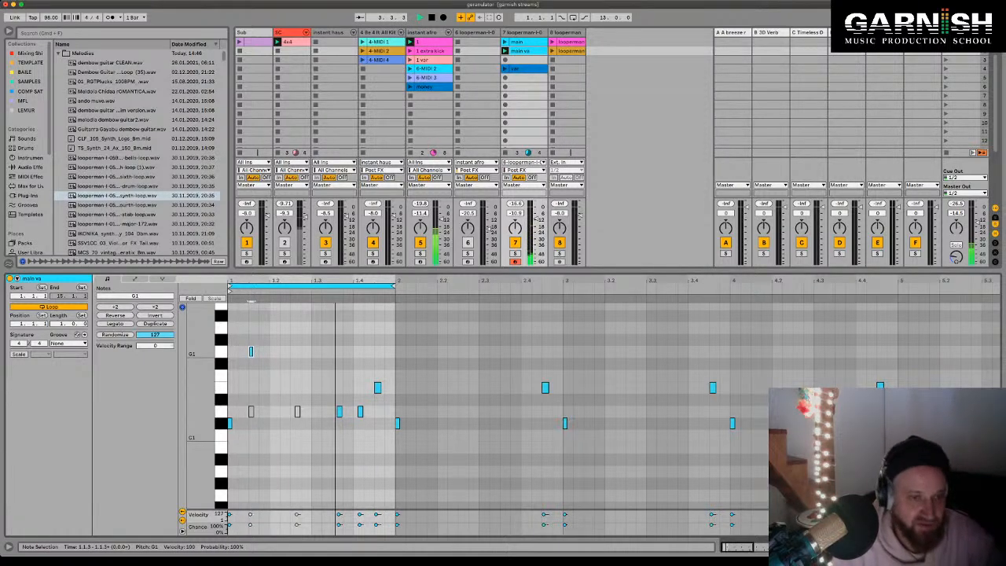
key(Right)
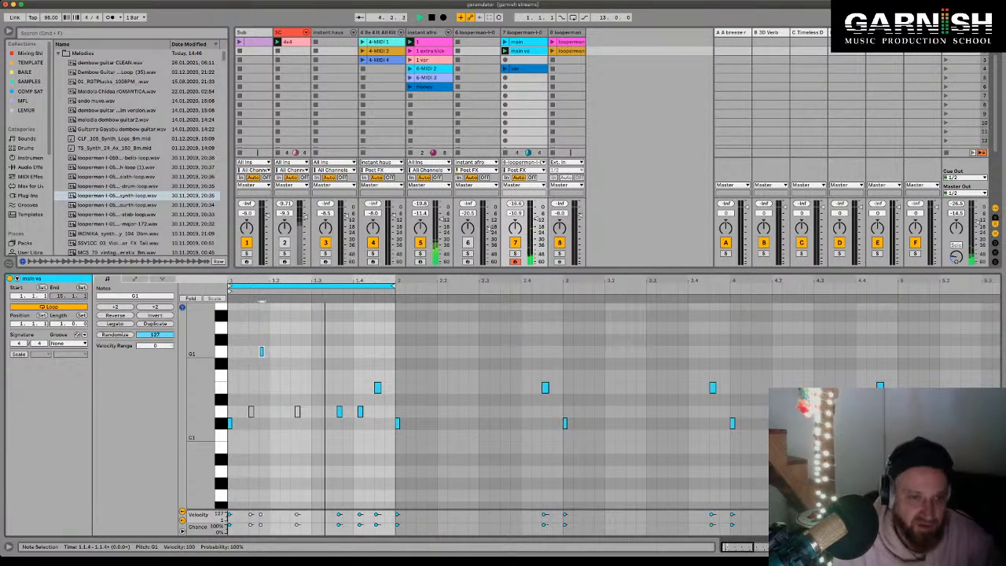
key(Right)
key(Right)
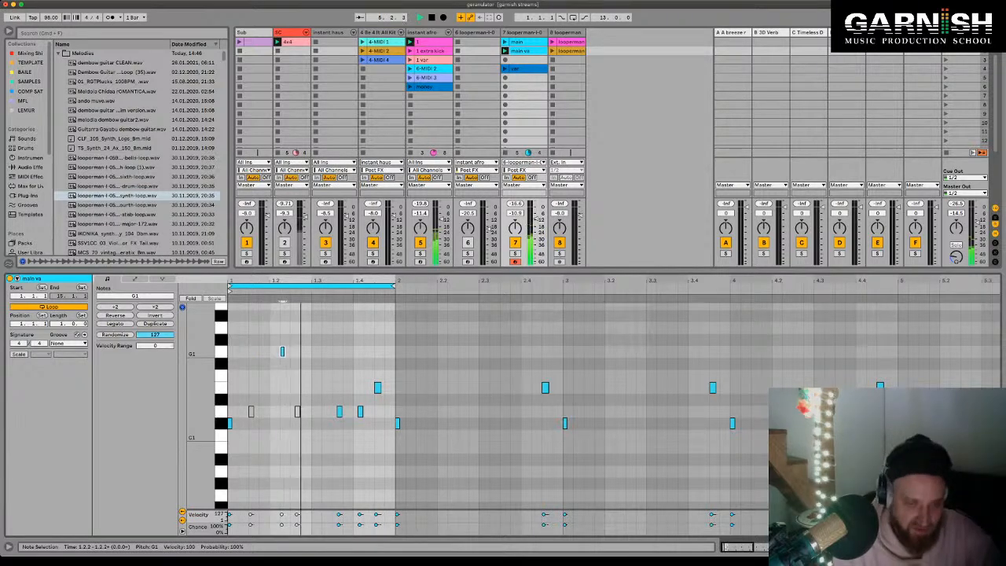
key(alt+Right)
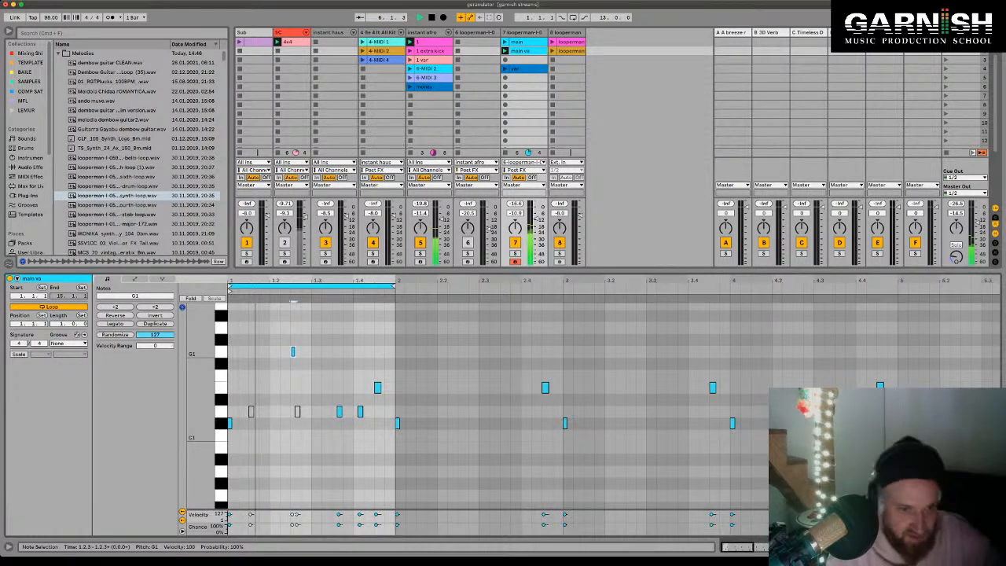
key(Left)
key(Left)
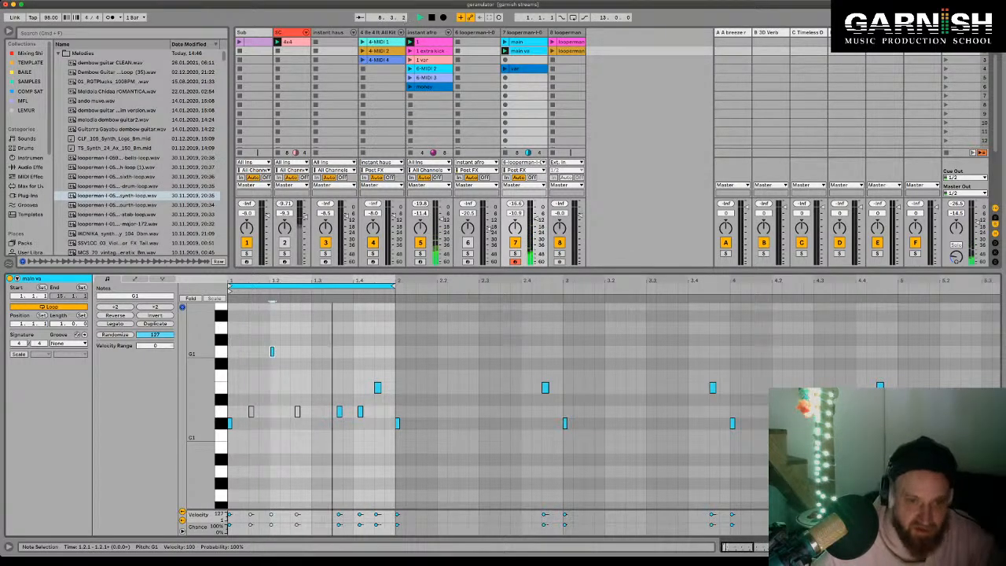
Step: Try adding a B1 note at 1.3.3 in the main va clip, then remove it
click(377, 387)
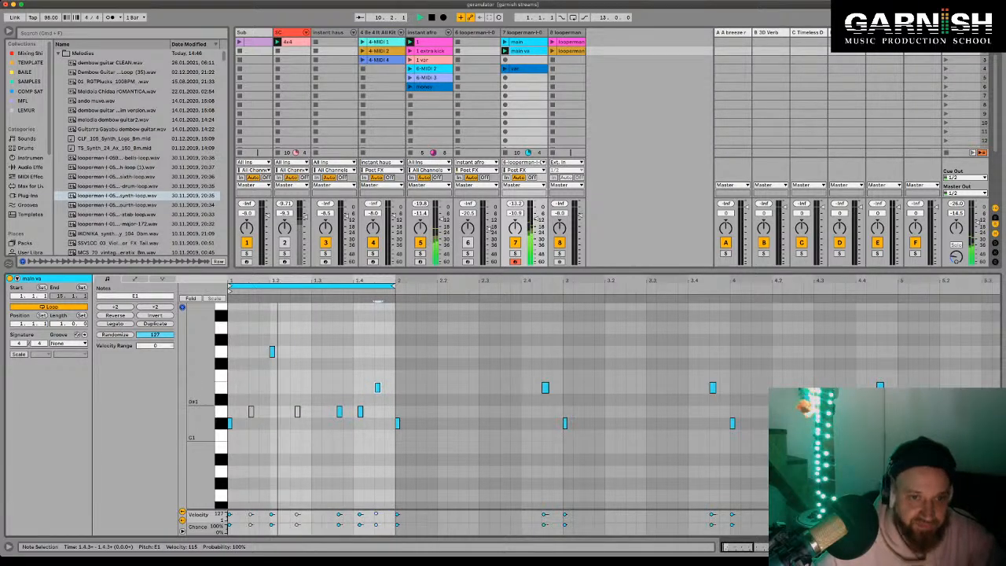
double_click(337, 315)
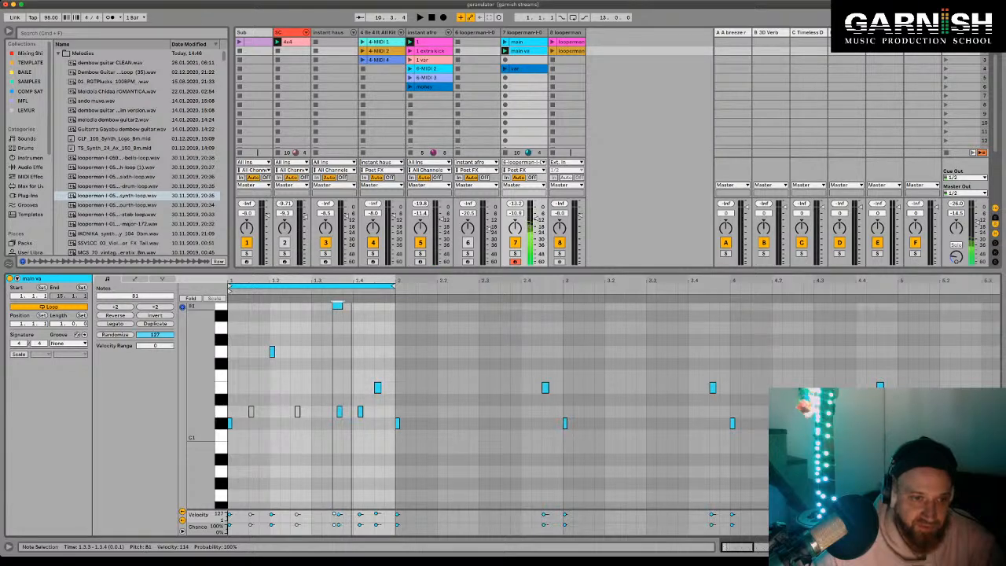
double_click(337, 315)
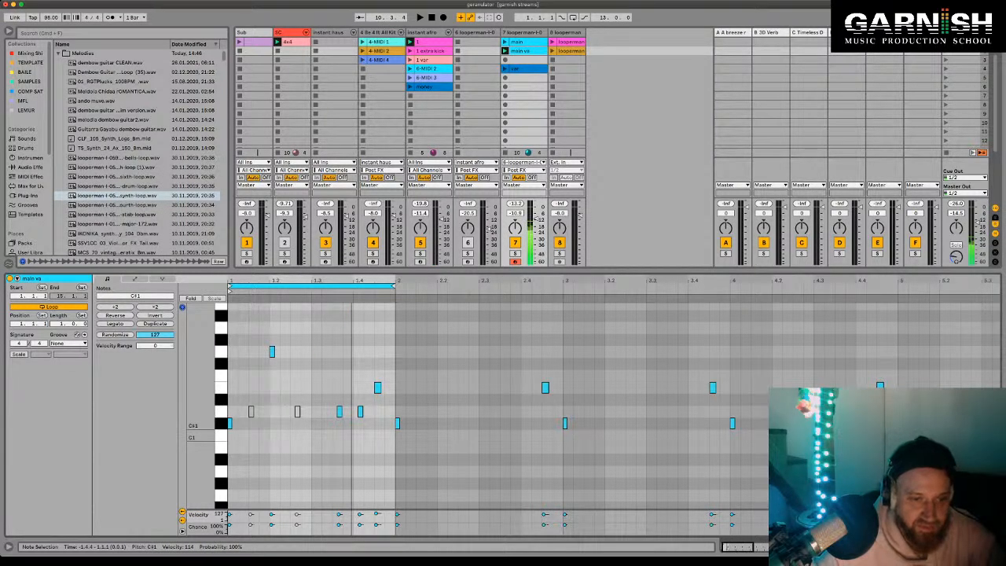
Step: Raise the note at the start of the main va clip from C#1 to F1 and play the loop
key(space)
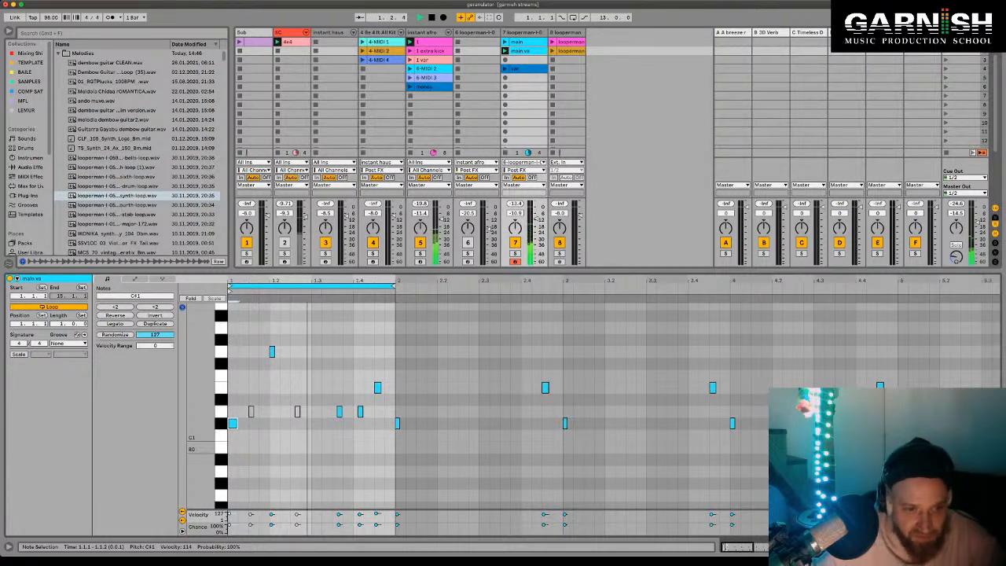
key(space)
key(Up)
key(Up)
key(Up)
key(Up)
key(Up)
key(Down)
key(space)
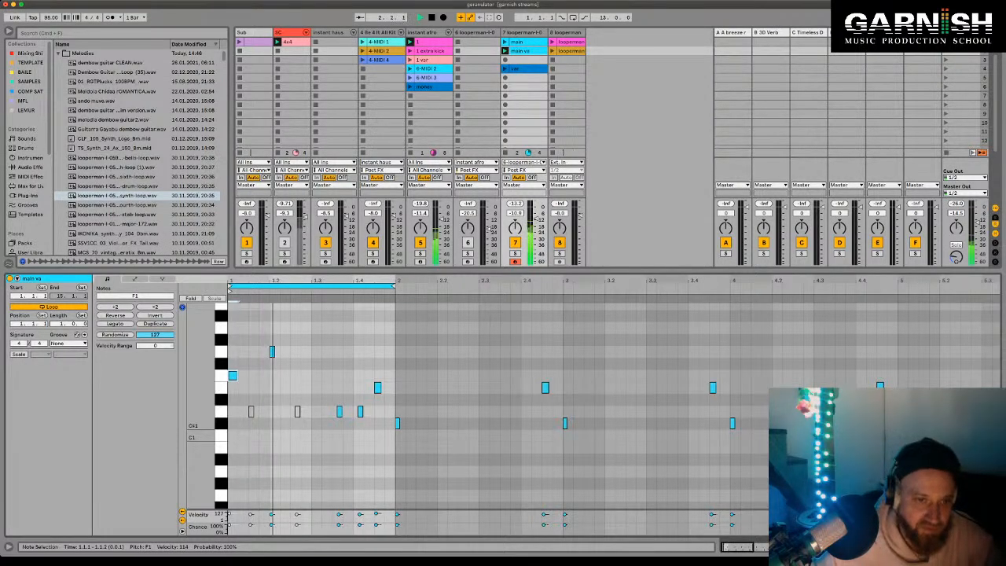
Step: Nudge the G1 note back to about 1.1.4 and add a copy of it near 1.2.3
key(Left)
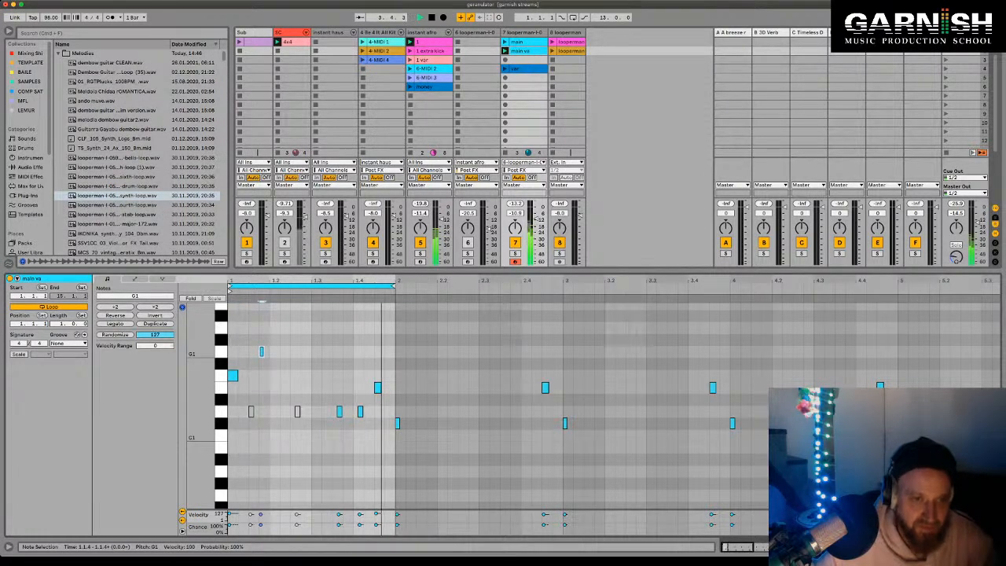
key(ctrl+d)
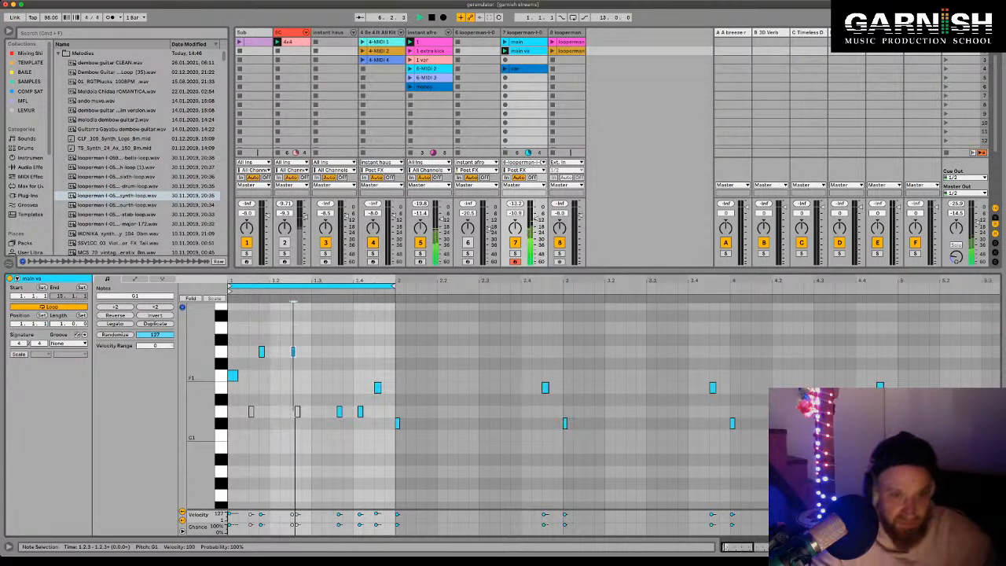
Step: Display the seventh track's Simpler and enlarge its sliced waveform in the expanded view
key(shift+Tab)
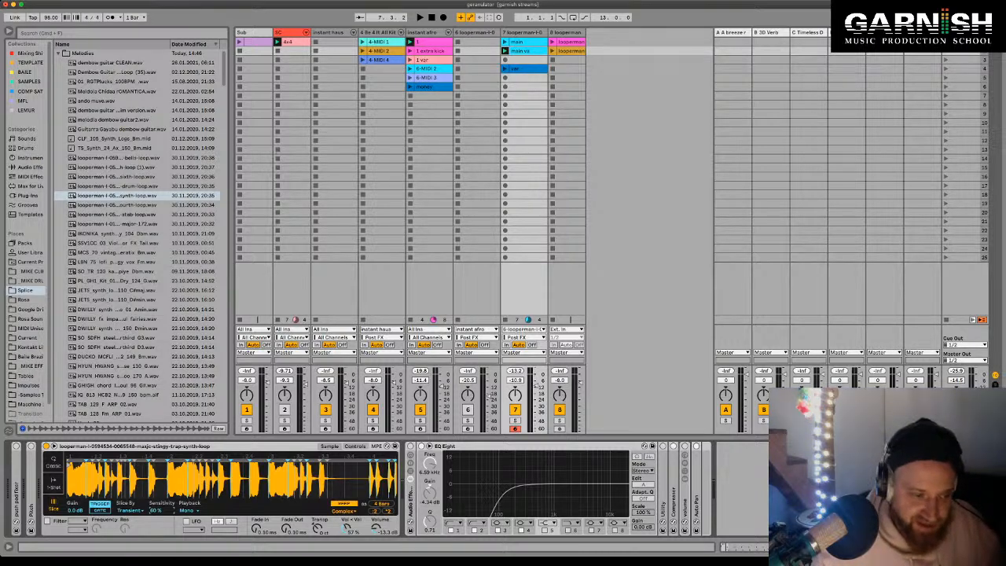
drag(393, 494, 392, 494)
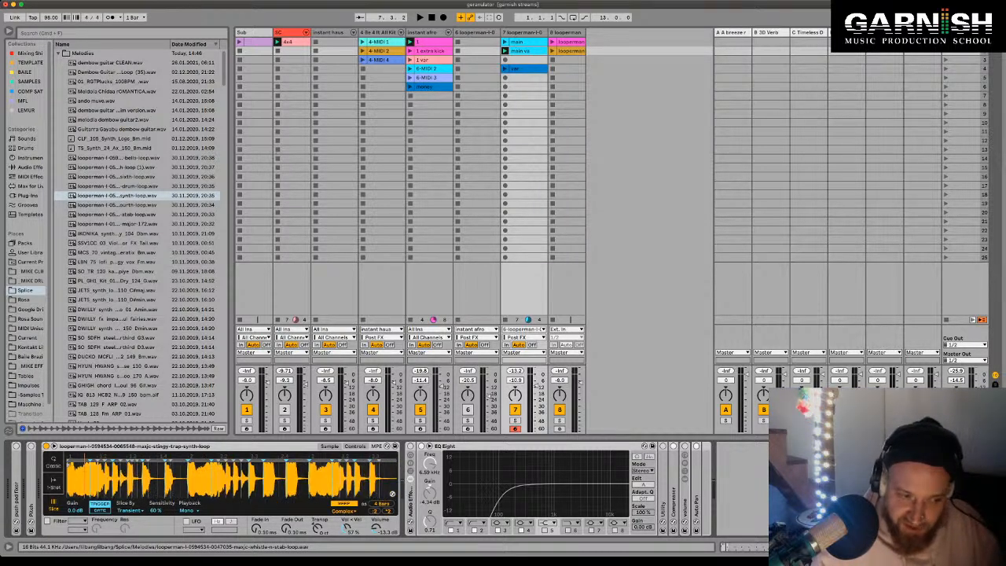
click(393, 493)
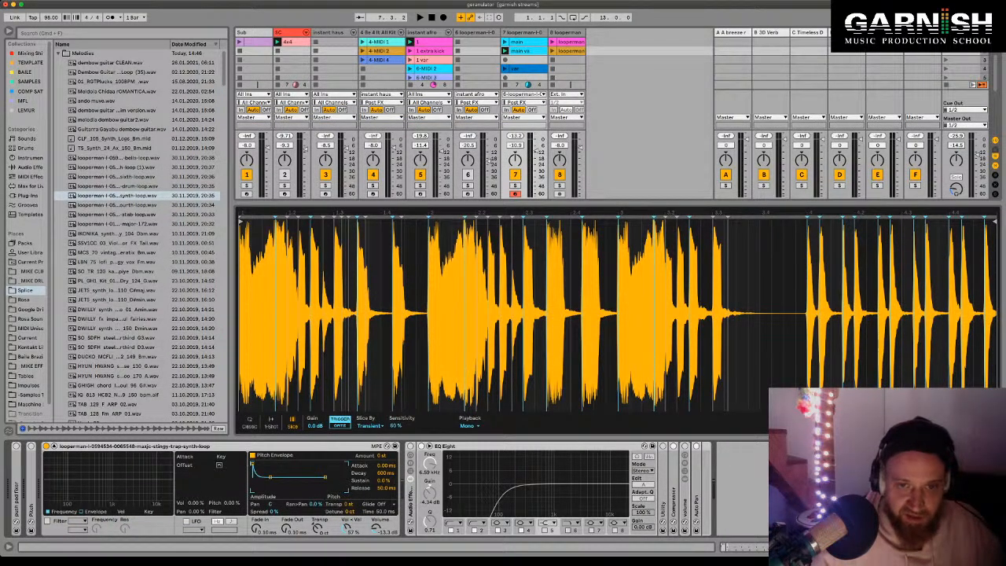
Step: Try different transient slicing sensitivities in the Simpler, including 57% and 100%, while examining the slice markers
drag(396, 425, 395, 459)
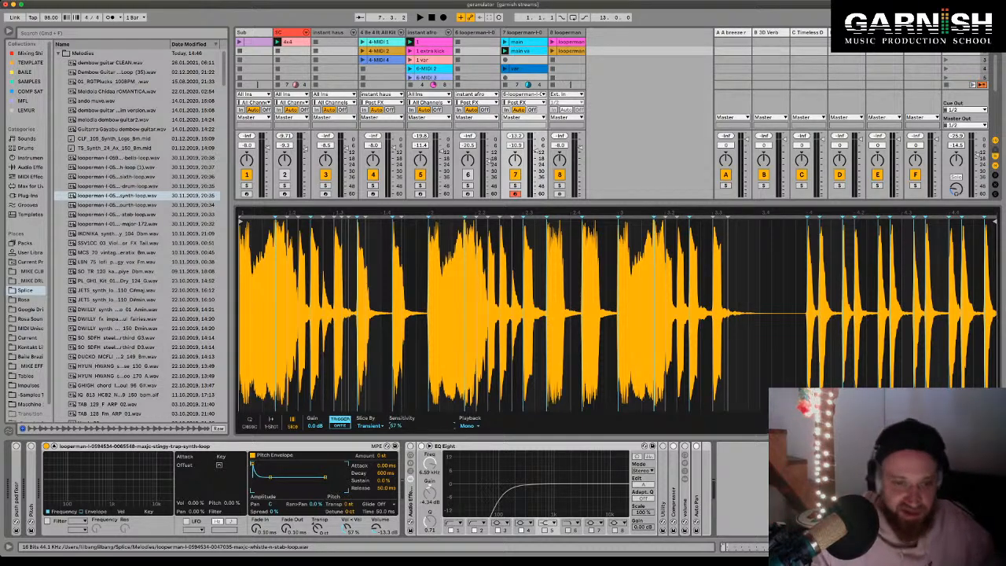
drag(395, 425, 395, 393)
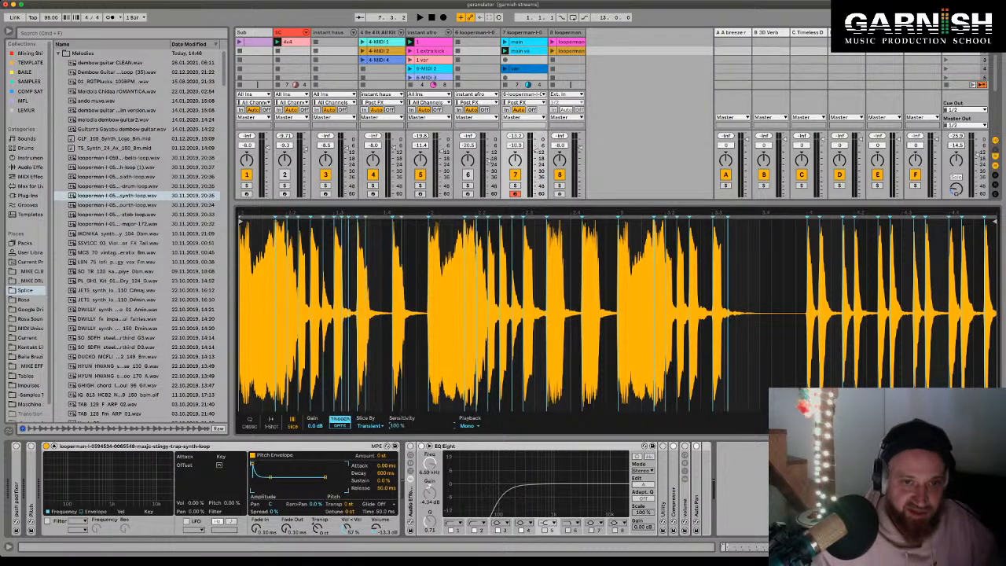
drag(355, 314, 355, 361)
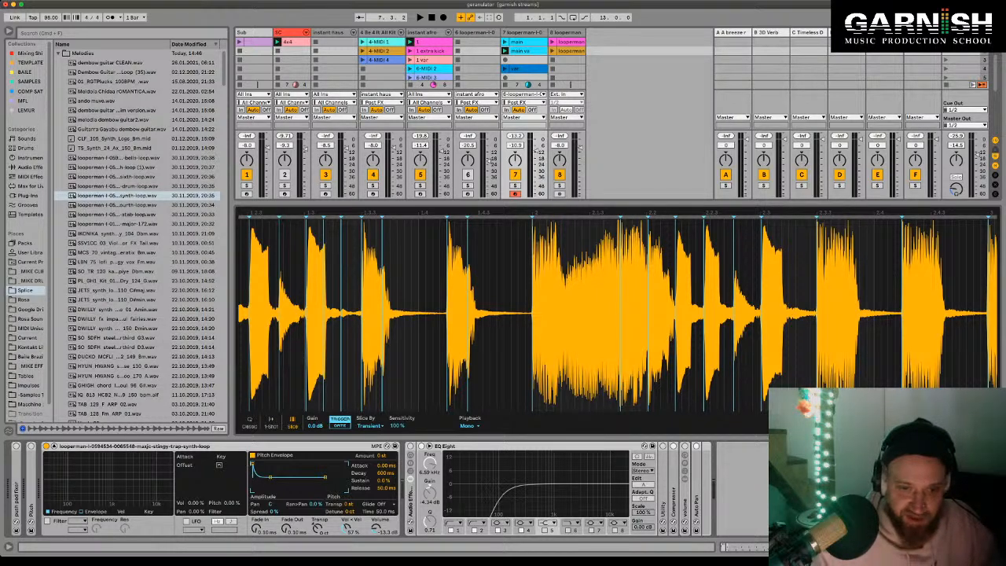
drag(397, 425, 397, 448)
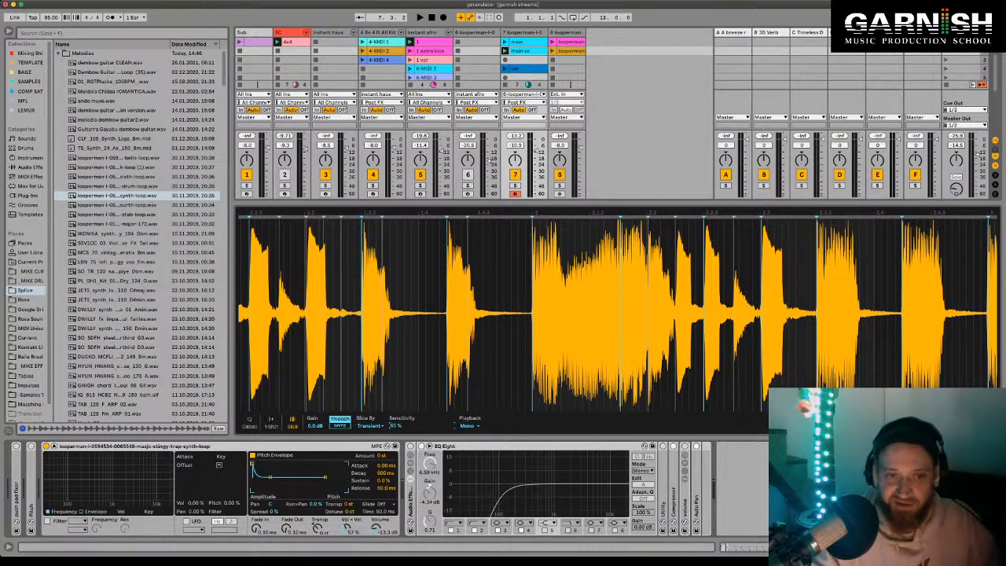
key(plus)
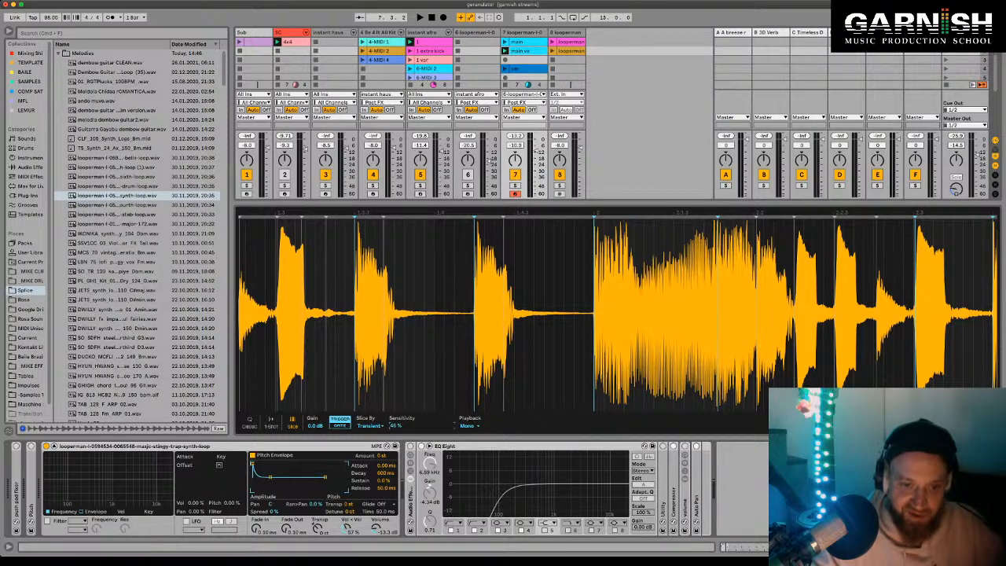
Step: Play the loop with the slice sensitivity at 100% for comparison and settle on 54%
key(space)
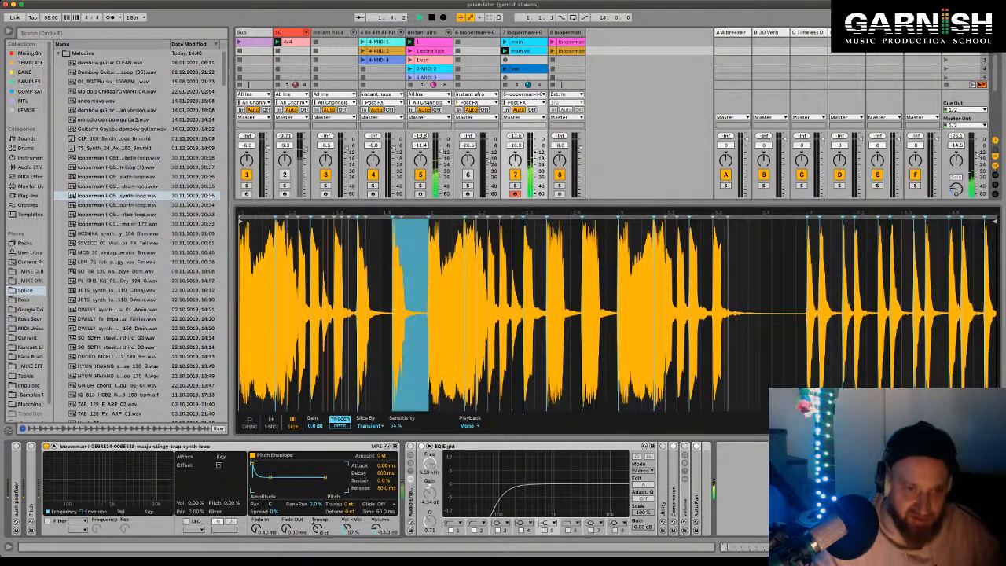
drag(395, 425, 395, 377)
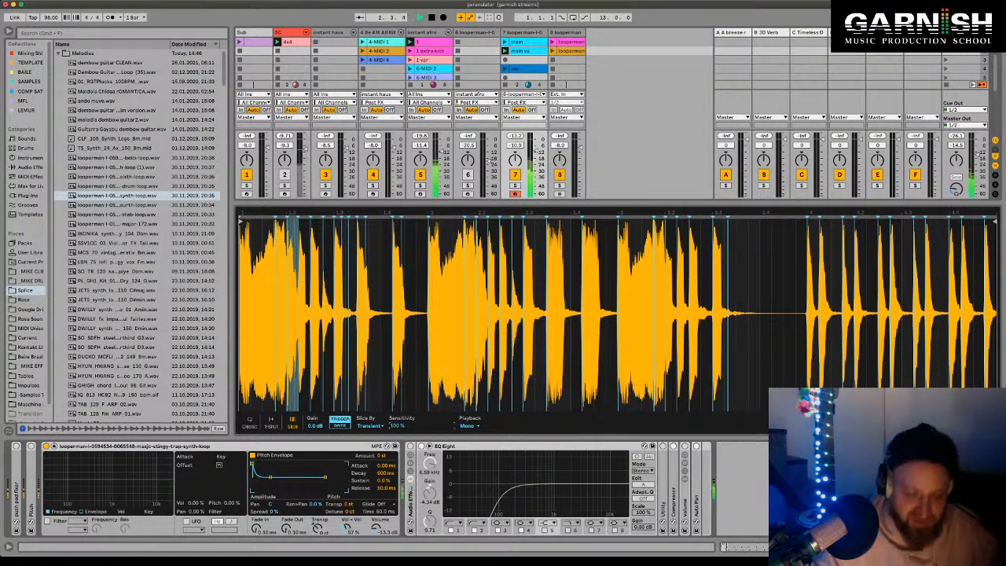
drag(395, 425, 395, 396)
key(space)
key(space)
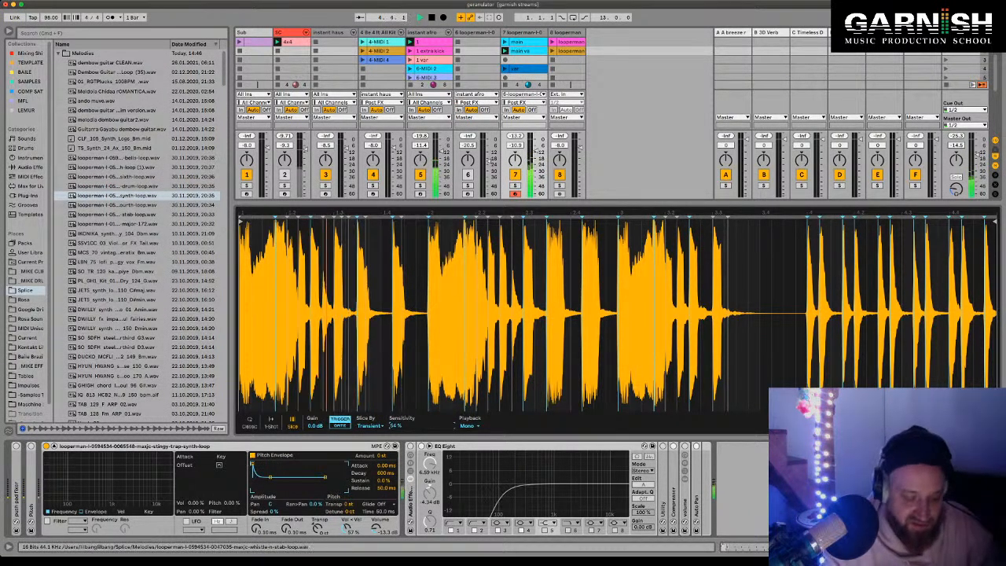
Step: Search the browser for "auto", load Auto Filter on the seventh track and place it directly after the Simpler
key(super+f)
text(aut)
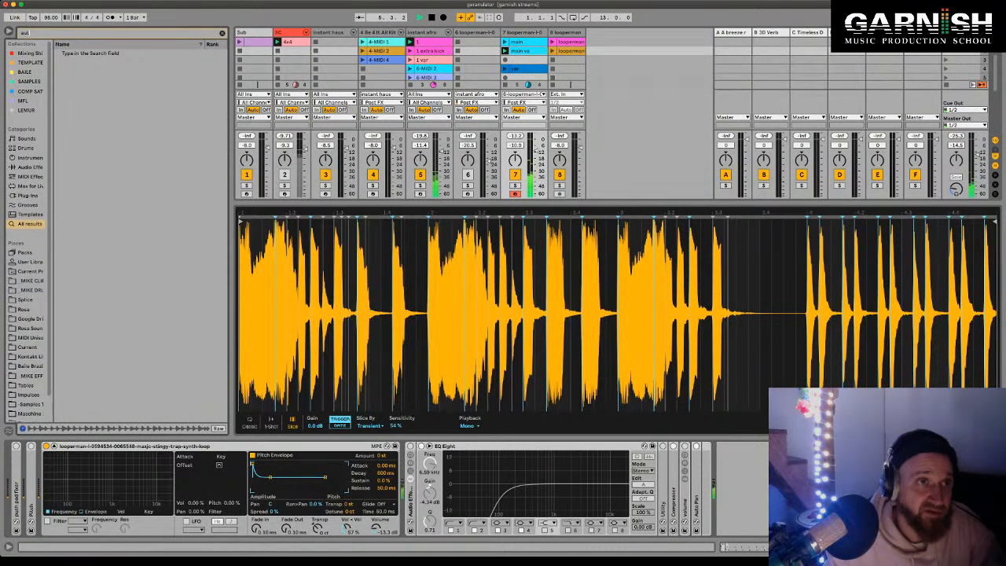
text(o)
click(84, 62)
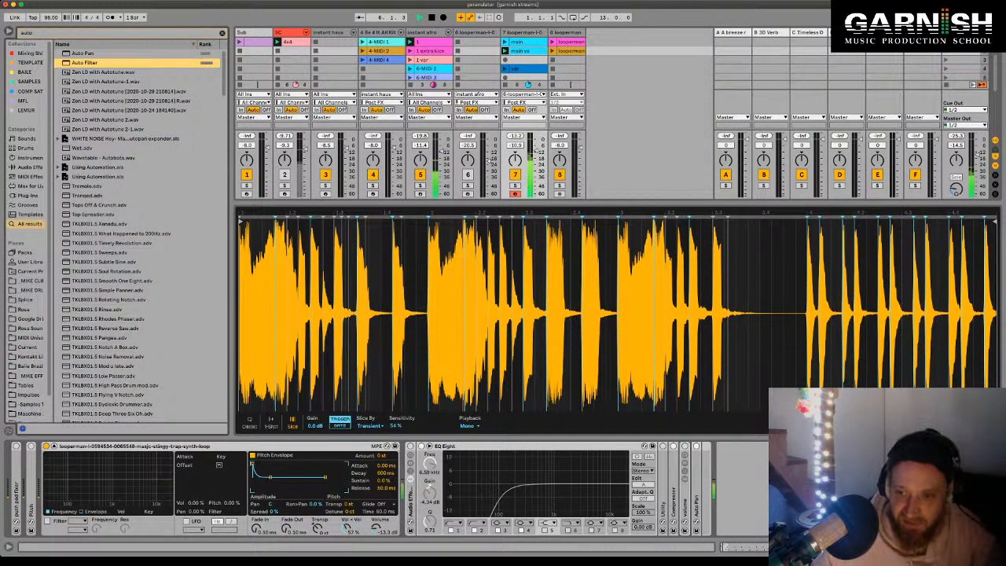
double_click(84, 62)
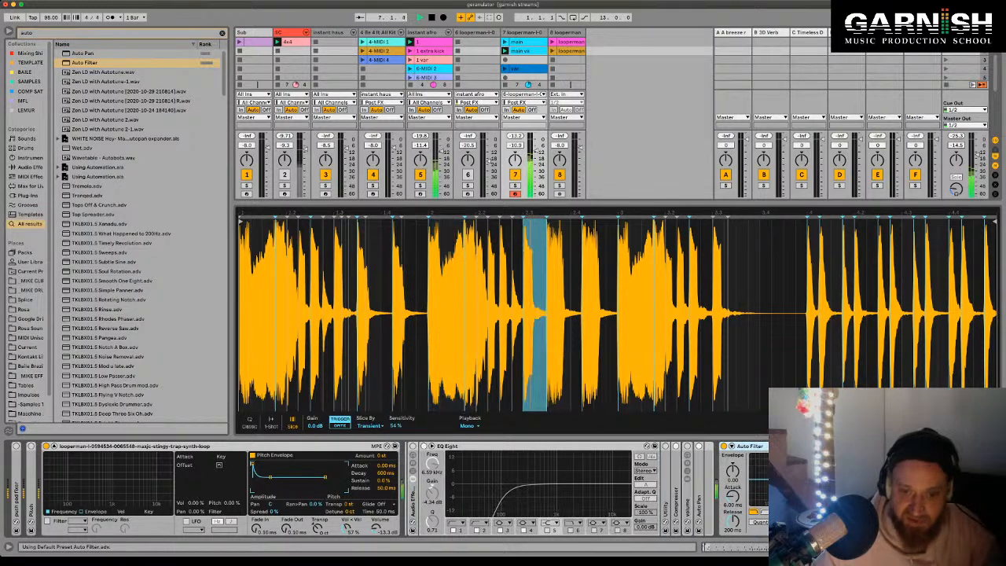
drag(746, 445, 428, 445)
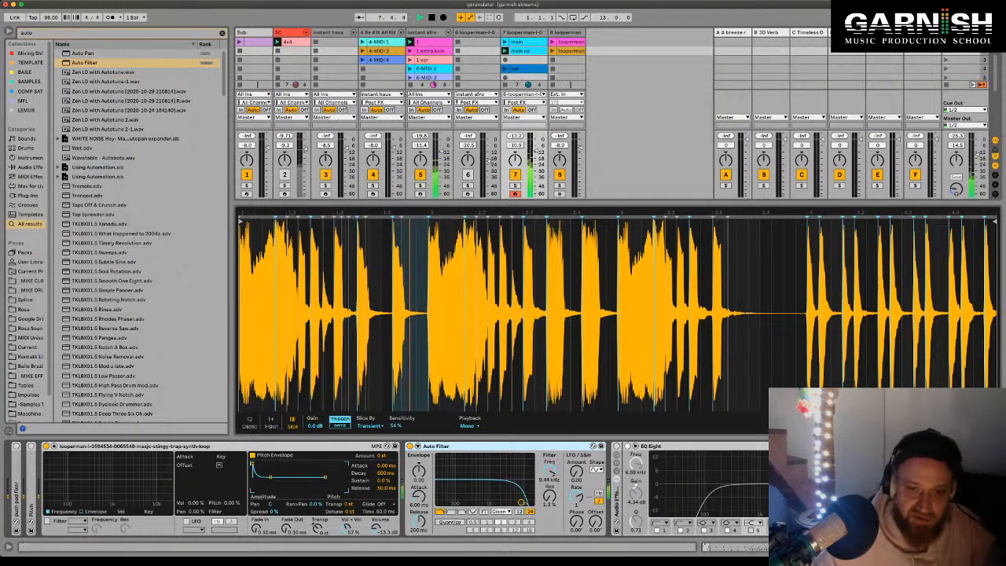
Step: Lower the Auto Filter's low-pass cutoff to about 1.39 kHz and move the device behind EQ Eight
drag(491, 502, 488, 500)
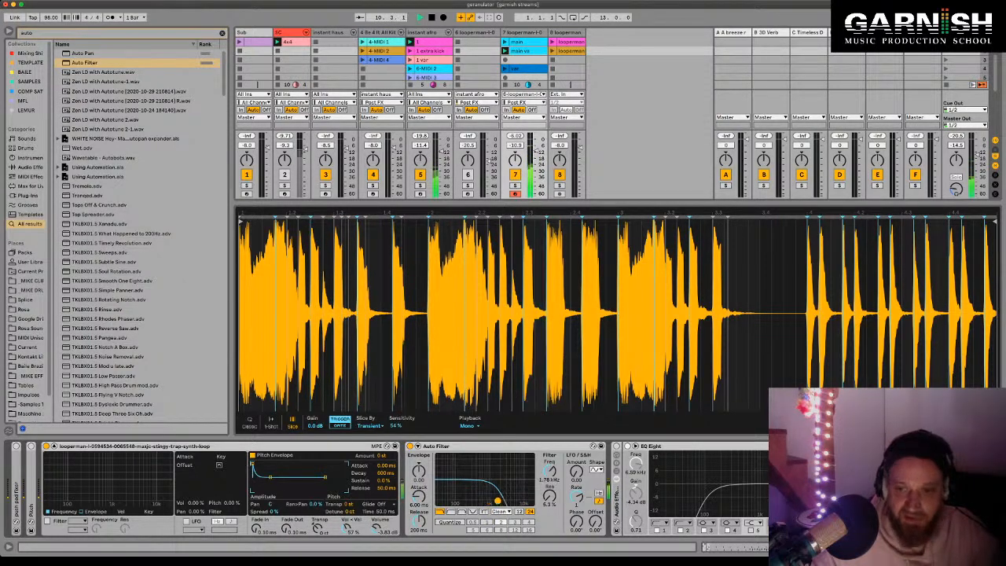
drag(488, 500, 496, 501)
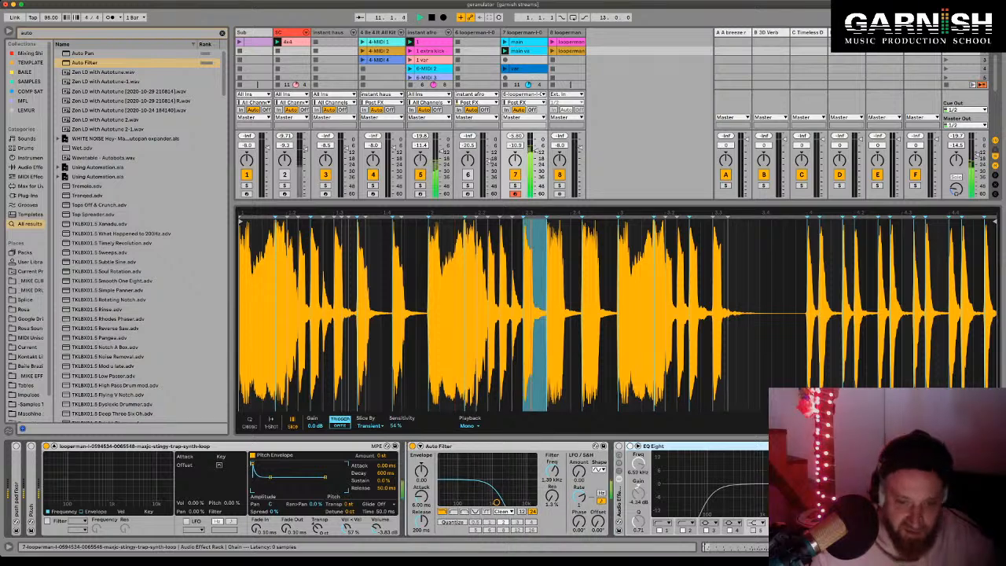
drag(440, 445, 755, 446)
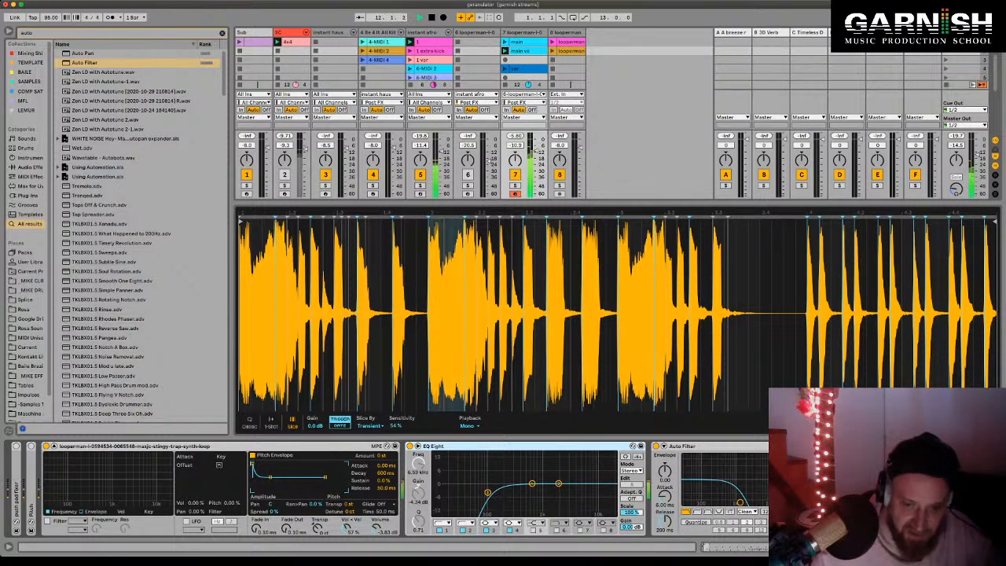
Step: Raise EQ Eight's low-cut frequency to about 160 Hz and stop playback
drag(487, 492, 499, 491)
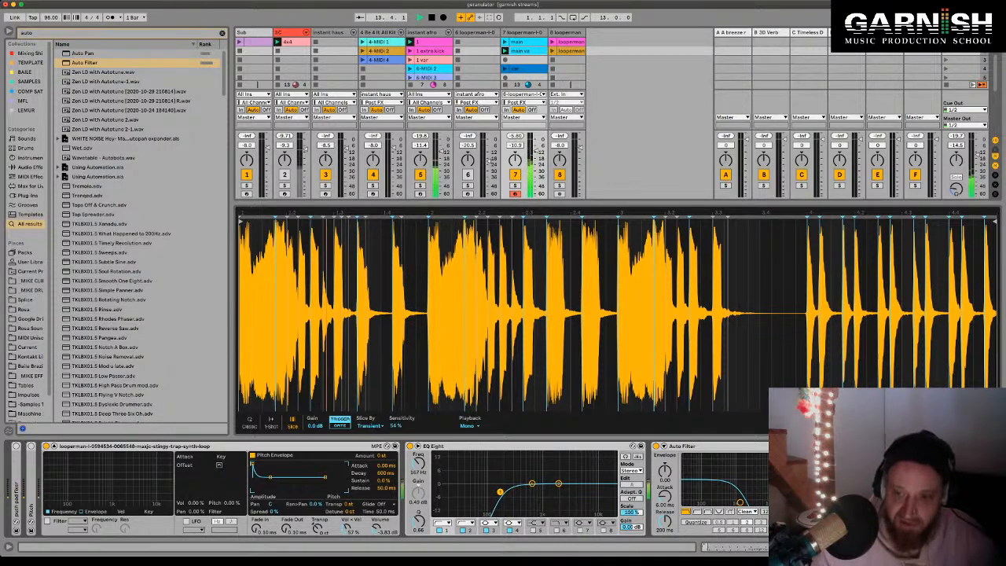
key(space)
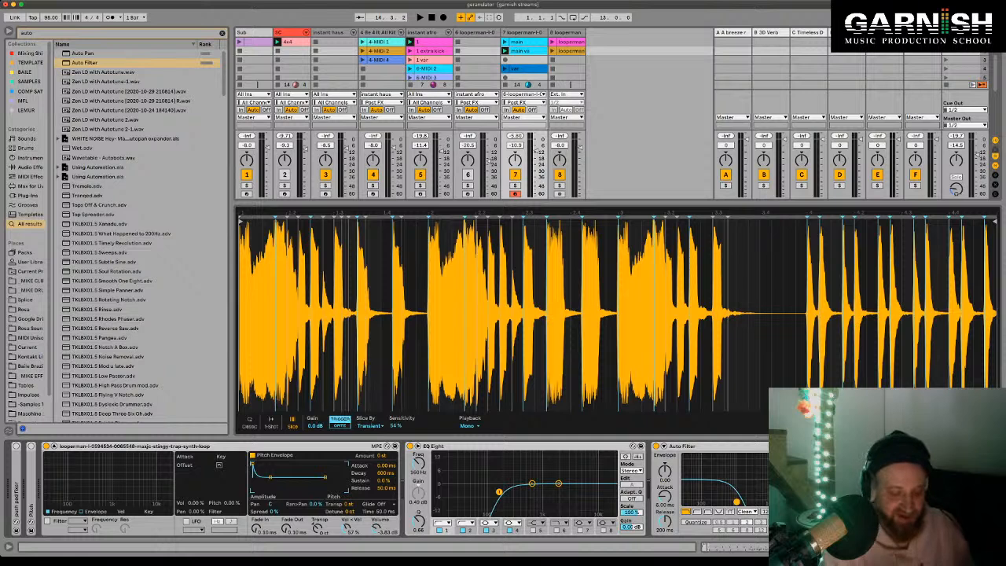
Step: Hide the tracks' input/output routing section and shrink the waveform area to show more clip slots
key(ctrl+alt+i)
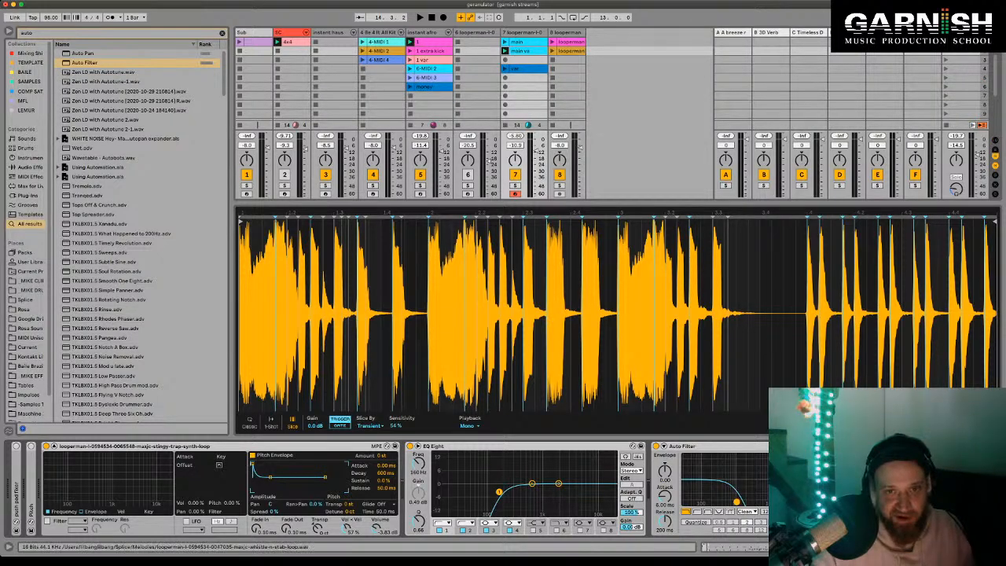
drag(692, 202, 691, 293)
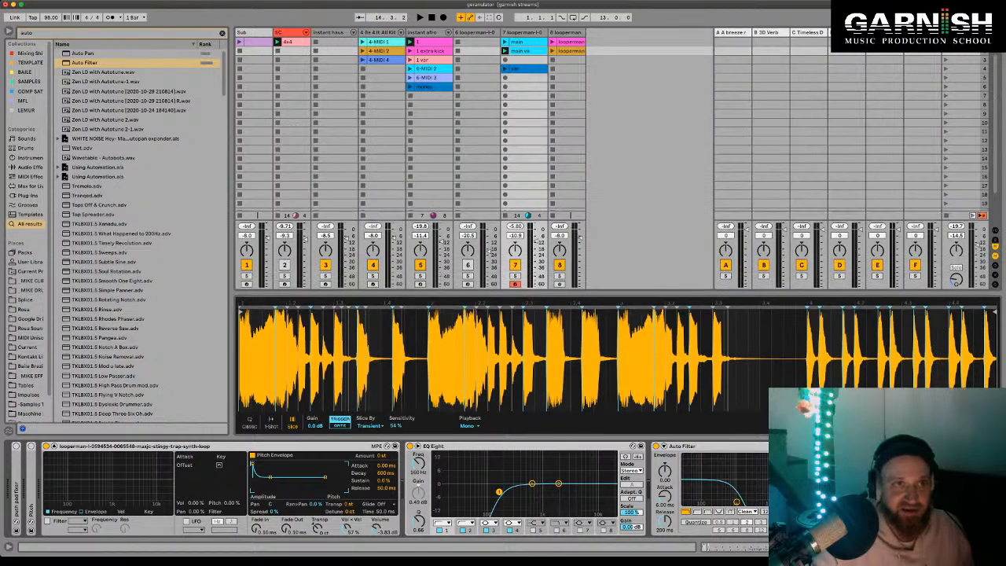
Step: Clear the browser search, list the installed Packs and unfold the Max Instrument folder in Max for Live Essentials
click(222, 33)
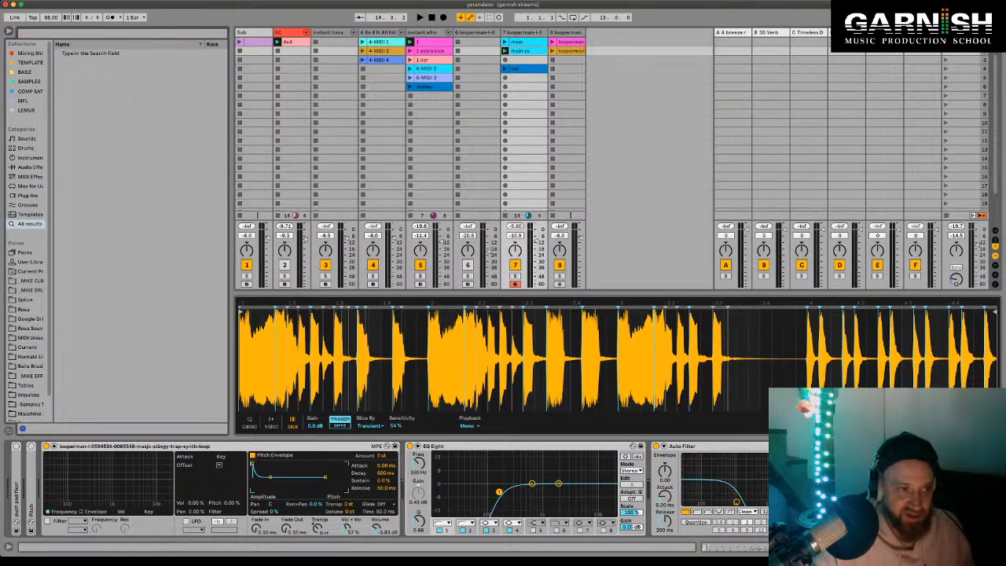
scroll(28, 236, down, 1)
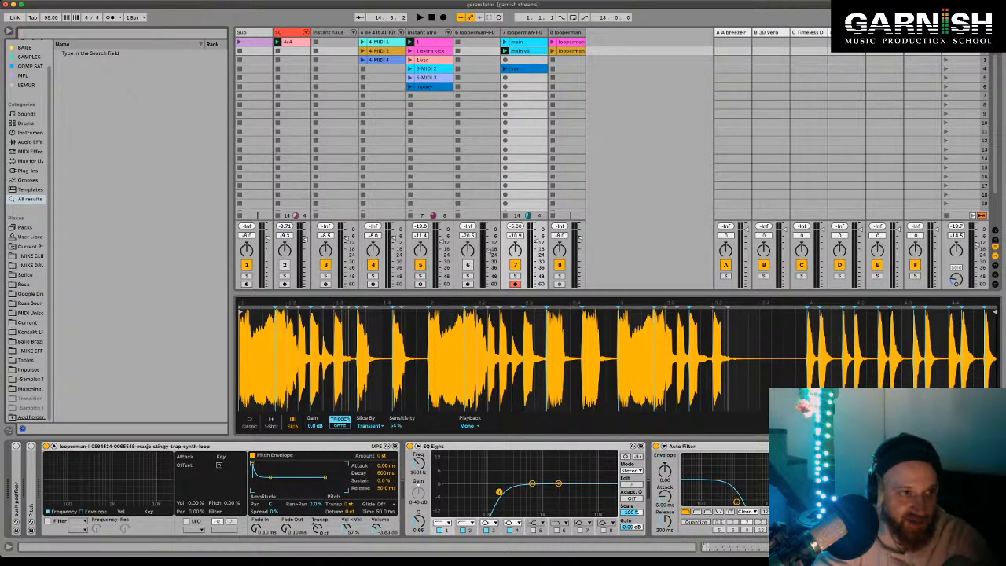
click(25, 227)
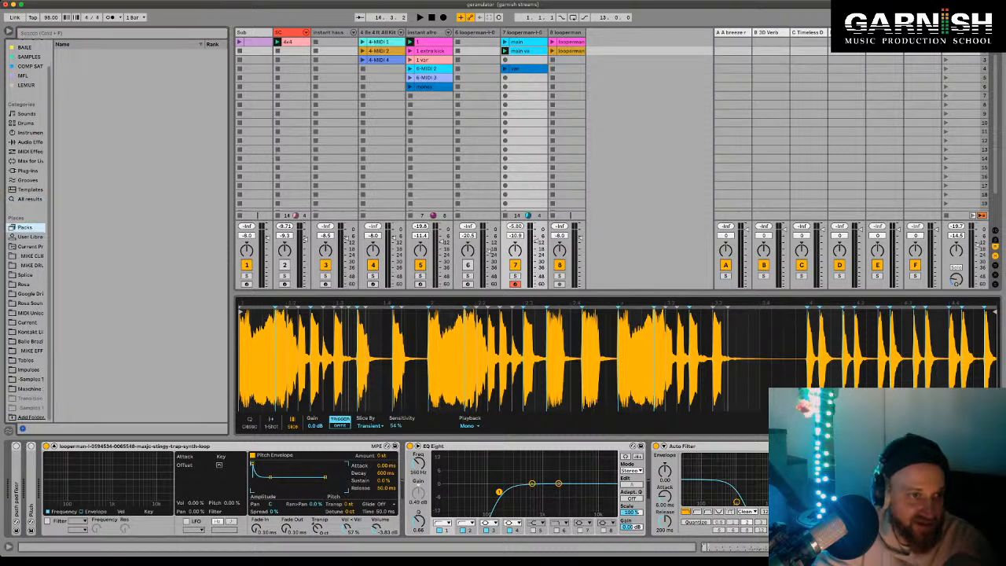
scroll(25, 236, up, 1)
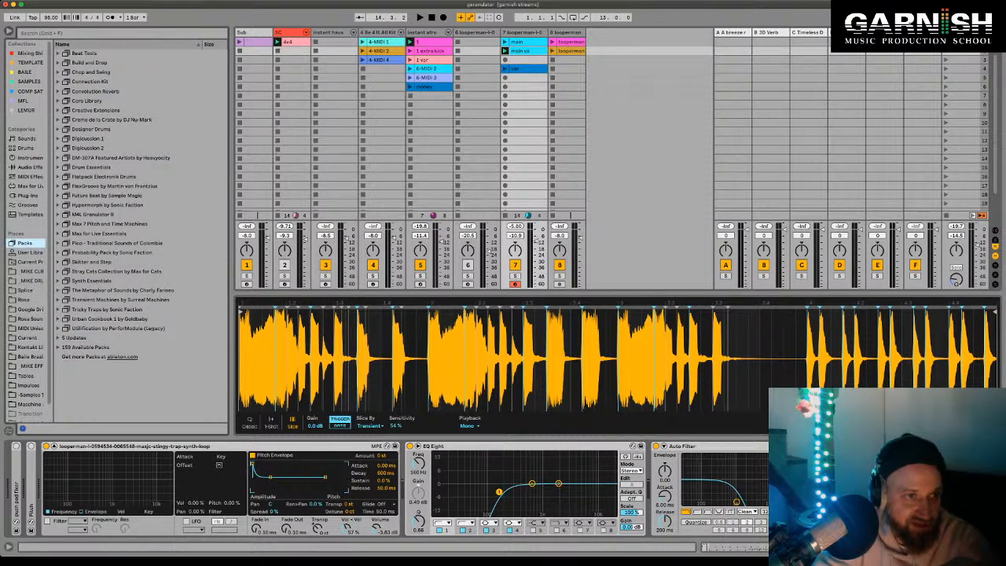
click(58, 234)
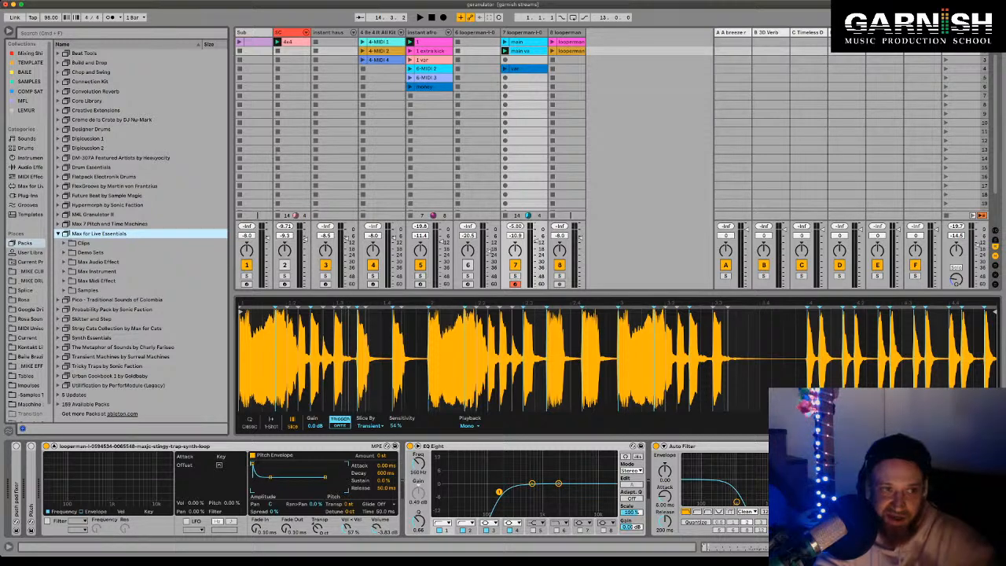
click(96, 271)
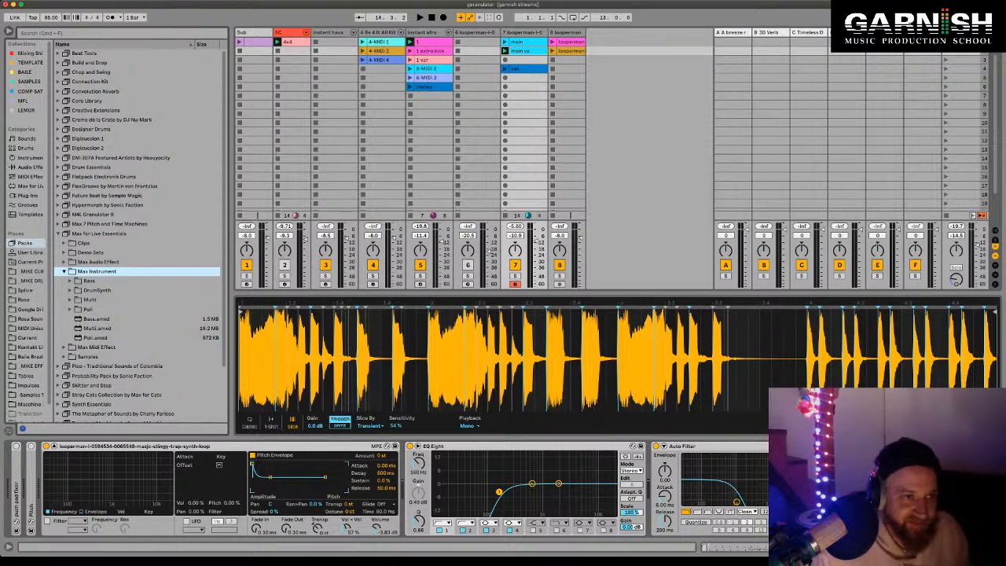
Step: Unfold the Max Midi Effect folder in Max for Live Essentials and point out Instant Haus, Mono Sequencer, Arp and MIDIMonitor
key(Left)
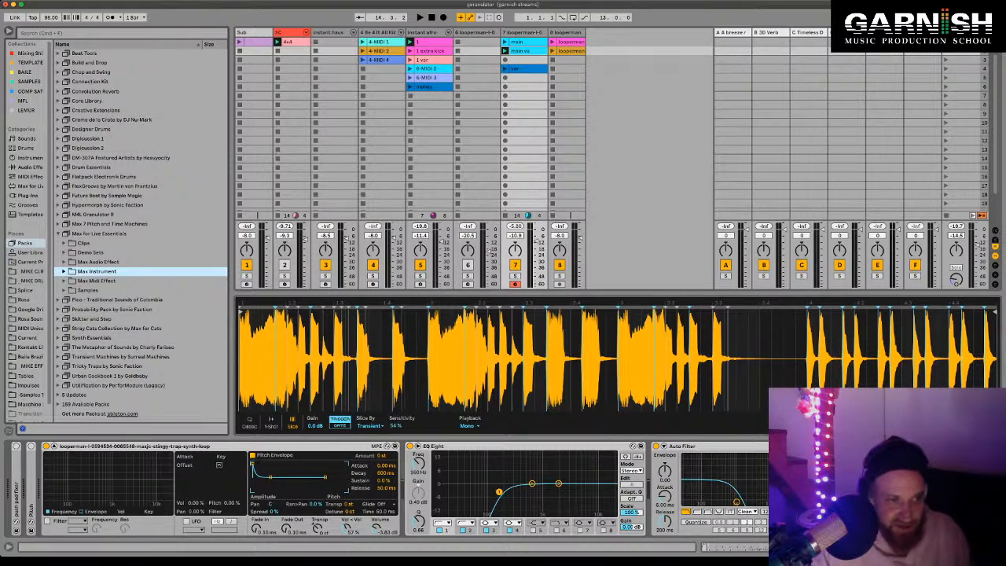
key(Down)
key(Right)
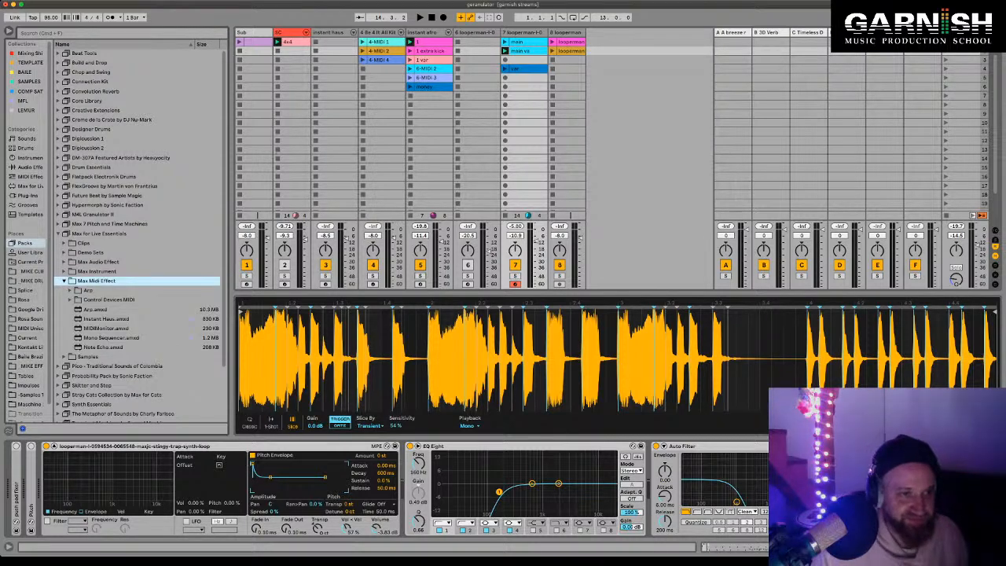
click(106, 318)
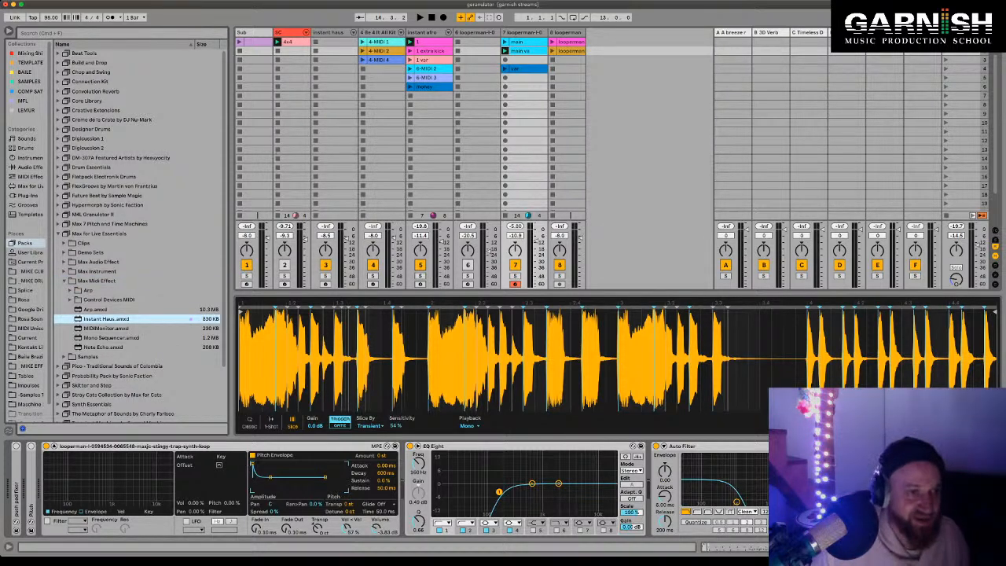
click(110, 337)
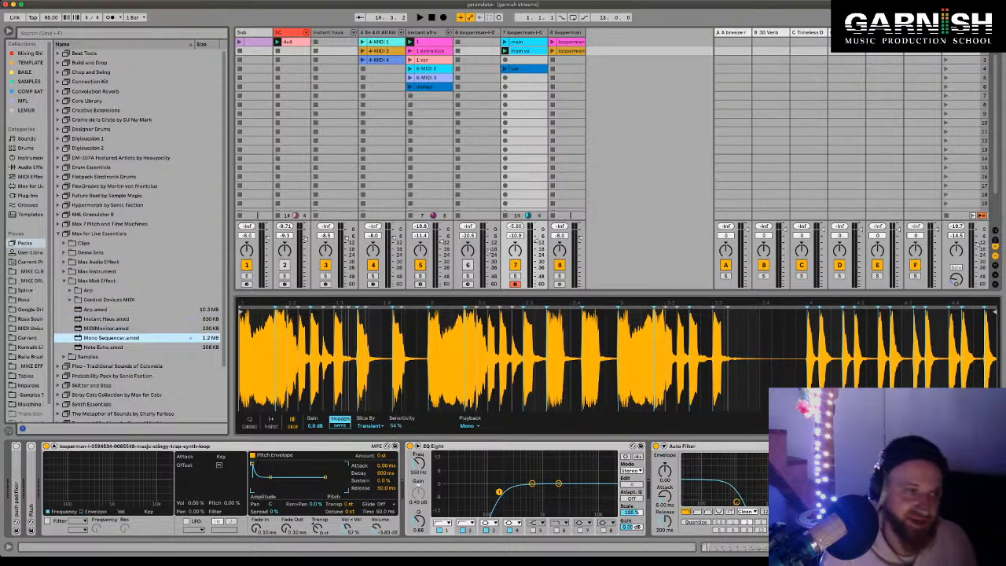
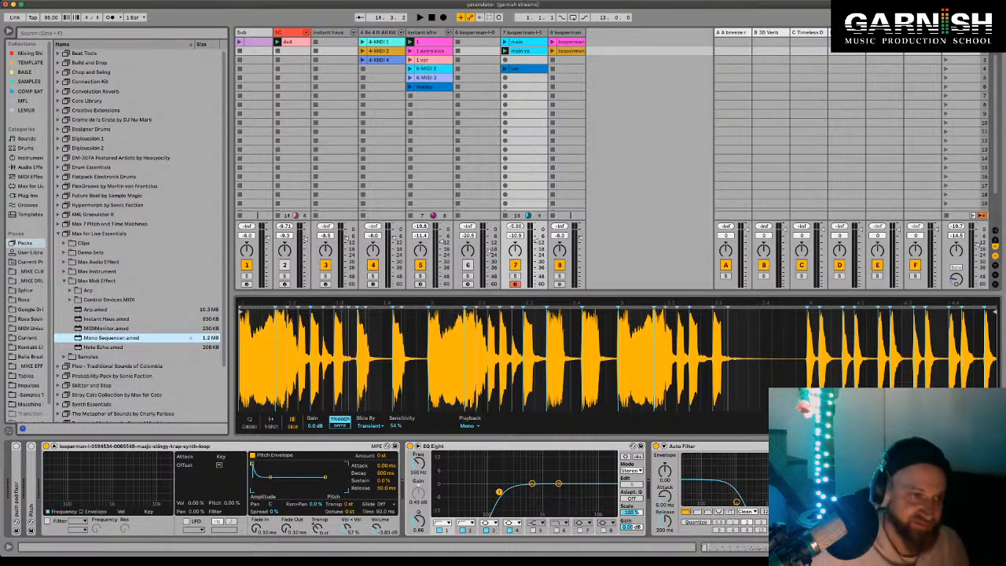
click(95, 308)
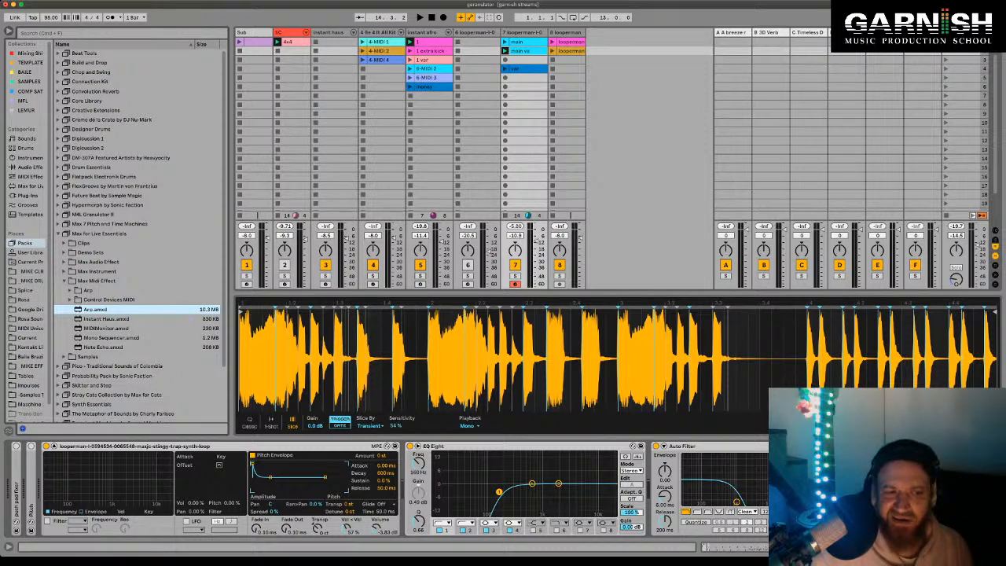
click(106, 327)
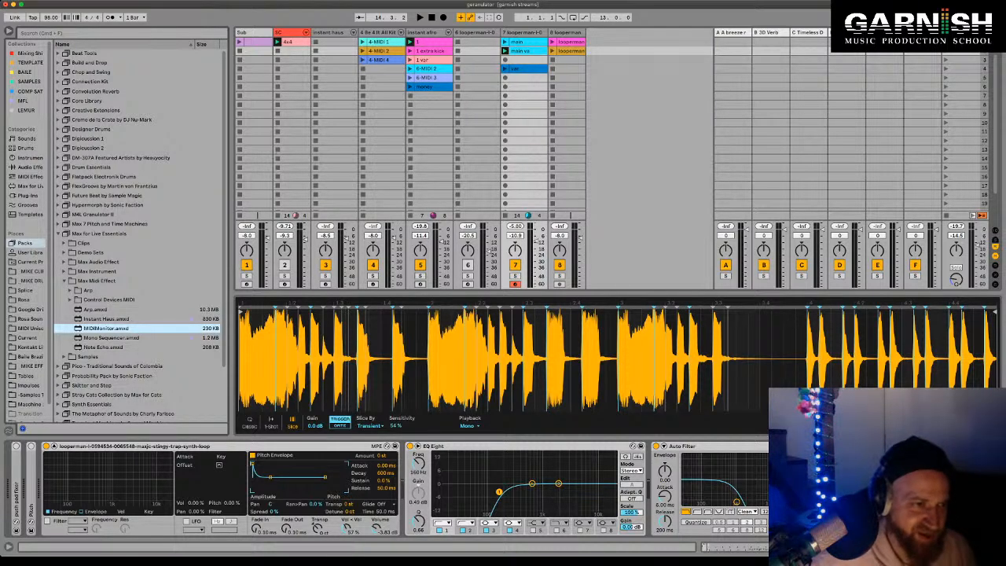
Step: Fold up the Max Midi Effect folder and the Max for Live Essentials pack
scroll(137, 228, down, 2)
key(Left)
key(Left)
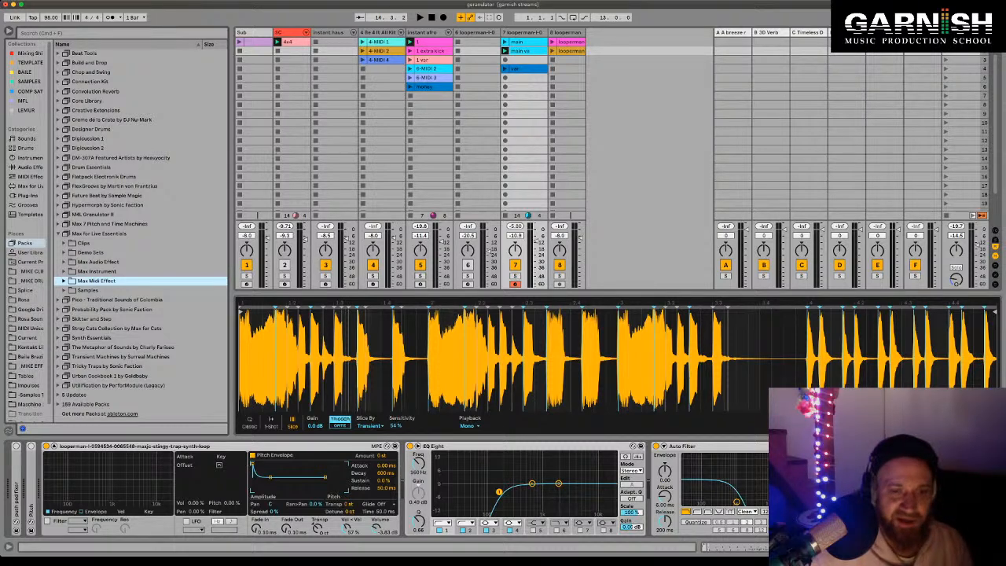
key(Left)
key(Left)
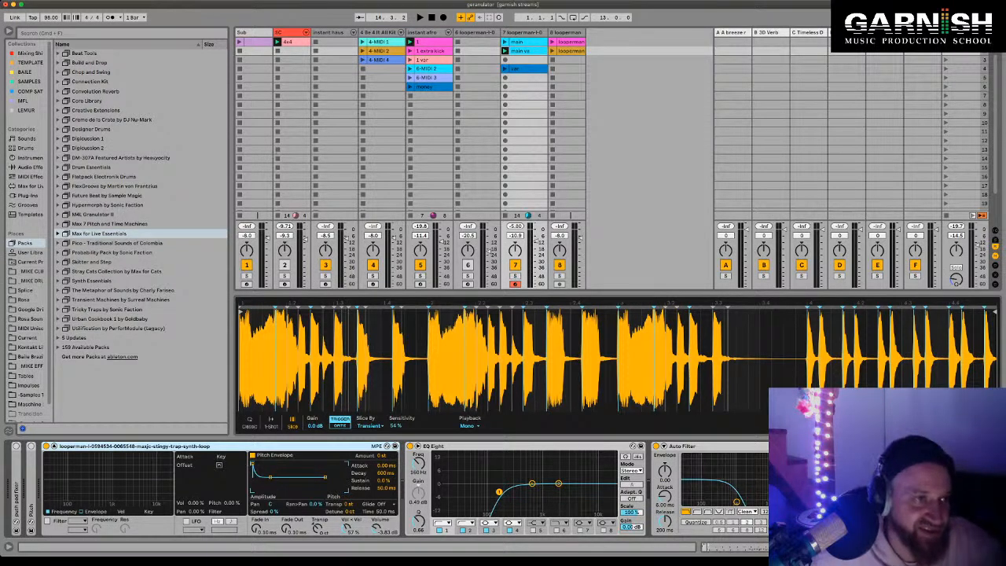
Step: Add a Hybrid Reverb from the audio effects behind the Auto Filter on track 7
click(30, 167)
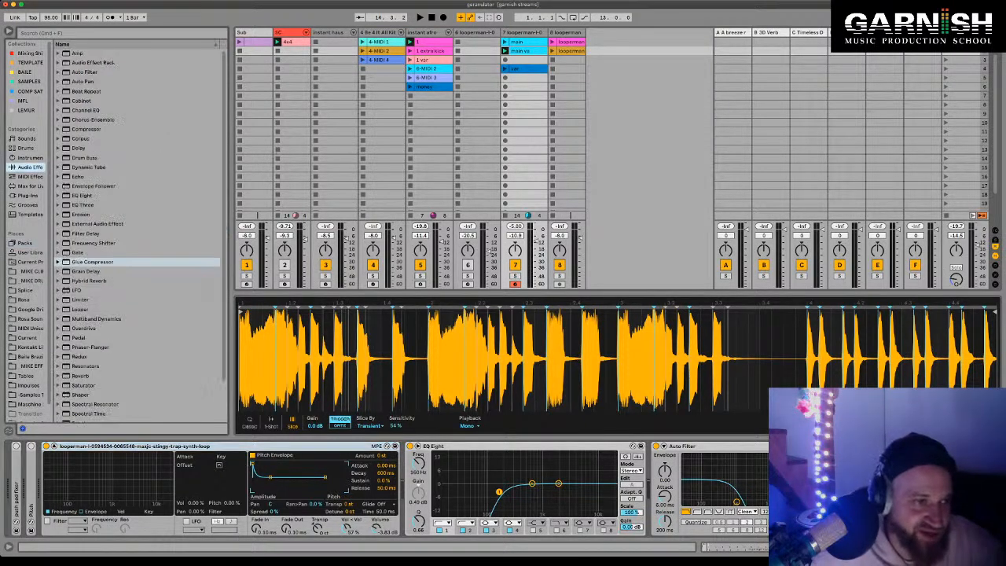
scroll(140, 235, down, 3)
click(89, 237)
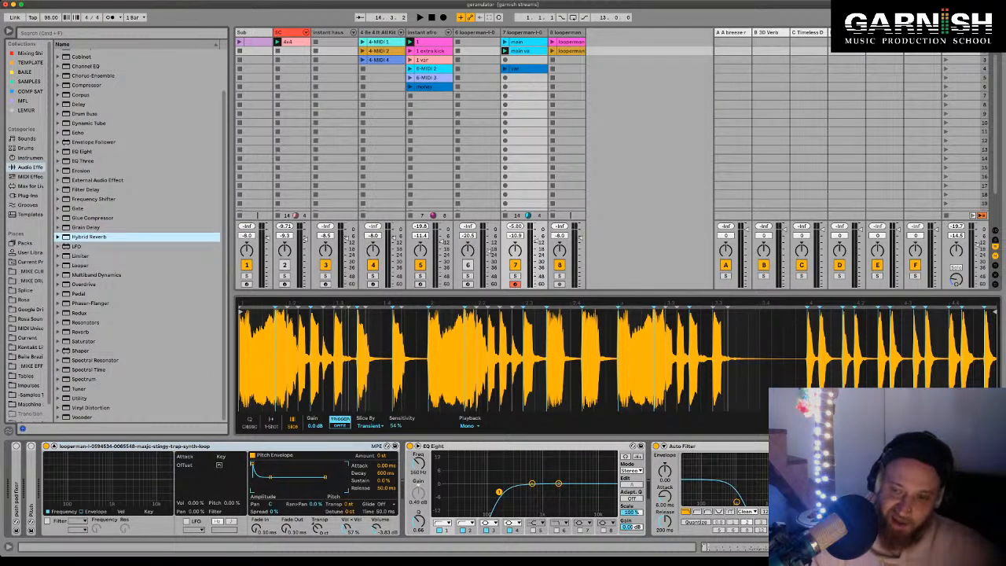
key(Return)
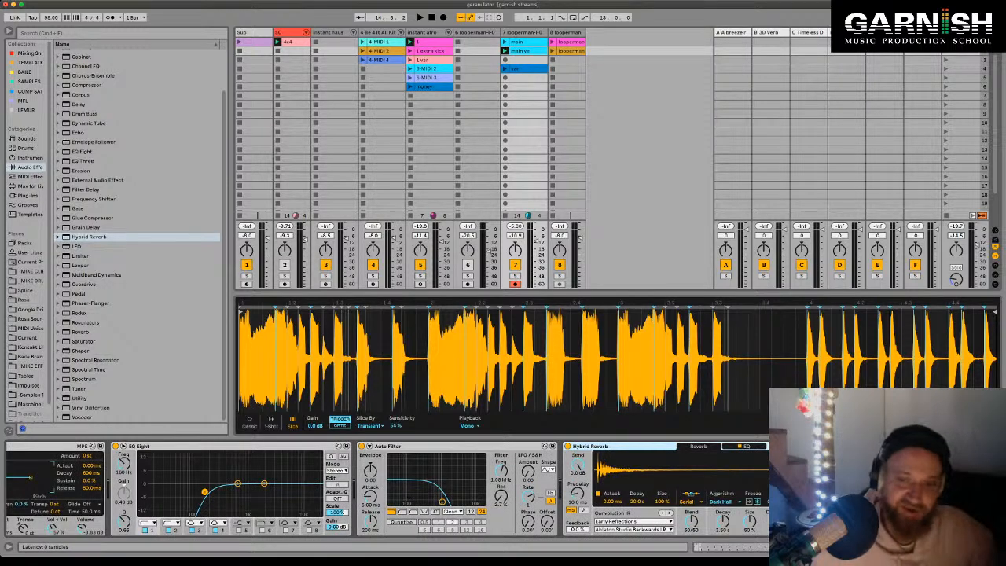
scroll(388, 488, left, 5)
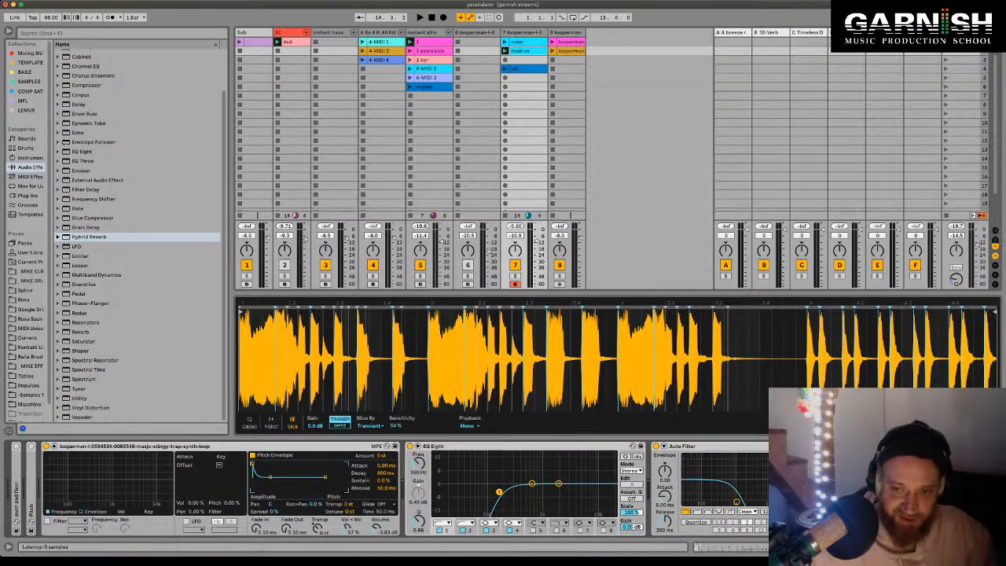
scroll(388, 488, right, 5)
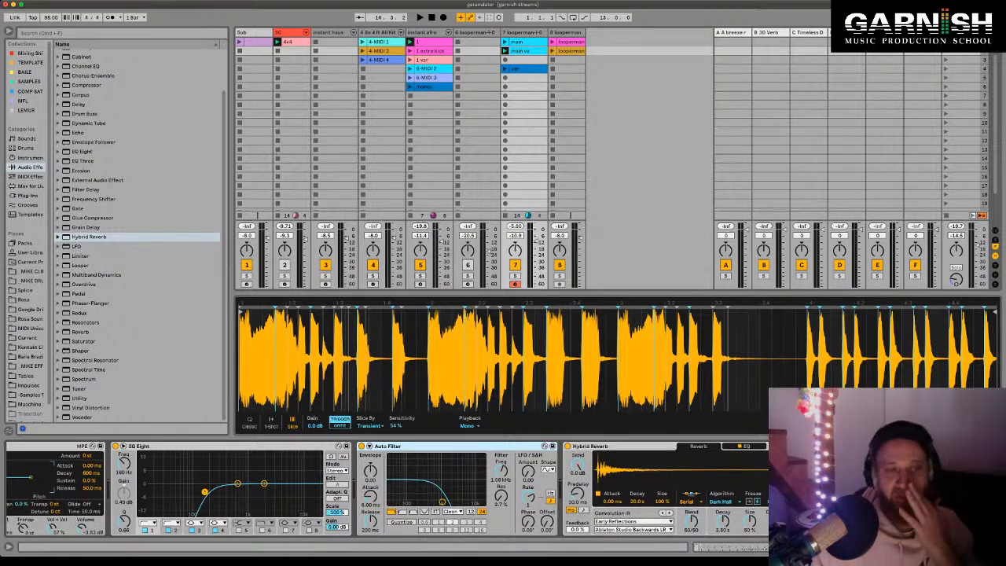
Step: Collapse the EQ Eight device and bring the Hybrid Reverb fully into view
click(173, 445)
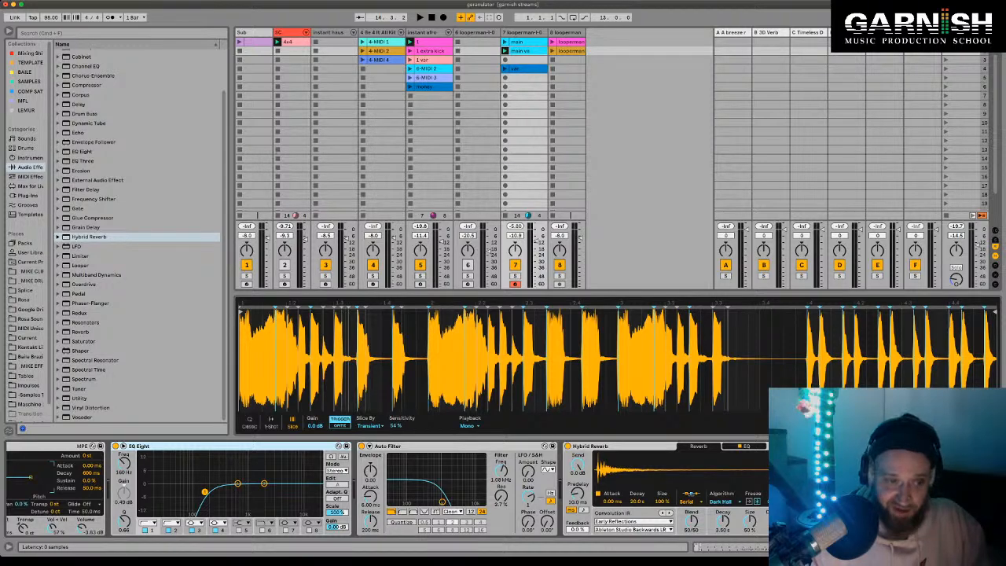
double_click(150, 446)
scroll(150, 471, left, 5)
click(149, 446)
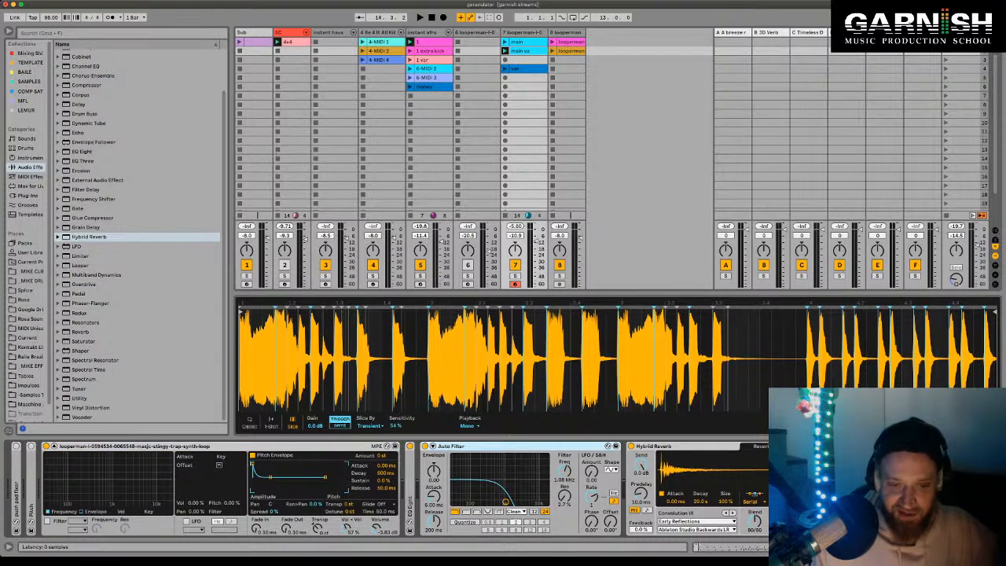
scroll(385, 487, right, 5)
click(409, 445)
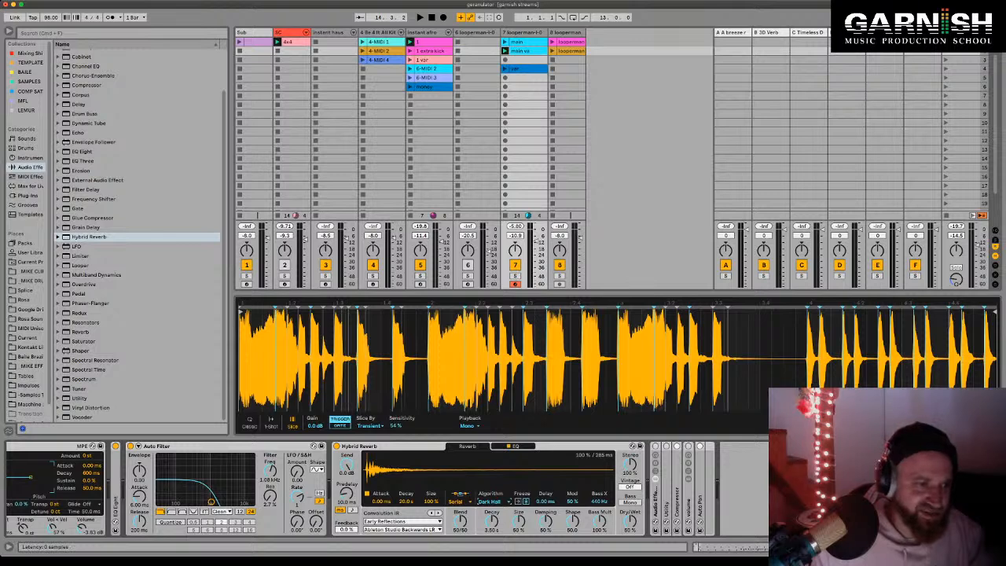
Step: Swap the Hybrid Reverb to the Lil Far Lead Verb preset and lower its Dry/Wet to 22% during playback
key(q)
scroll(140, 236, down, 2)
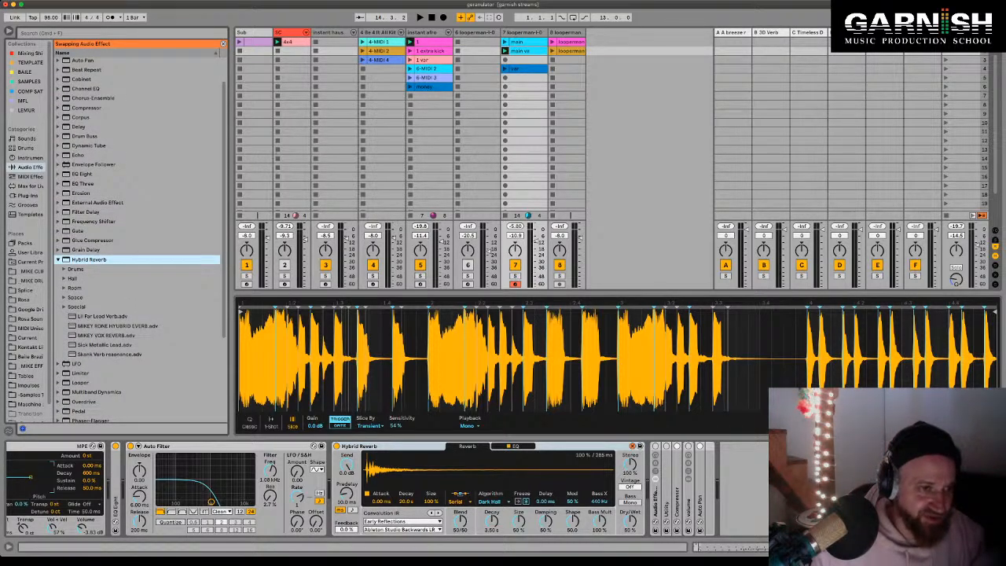
click(98, 316)
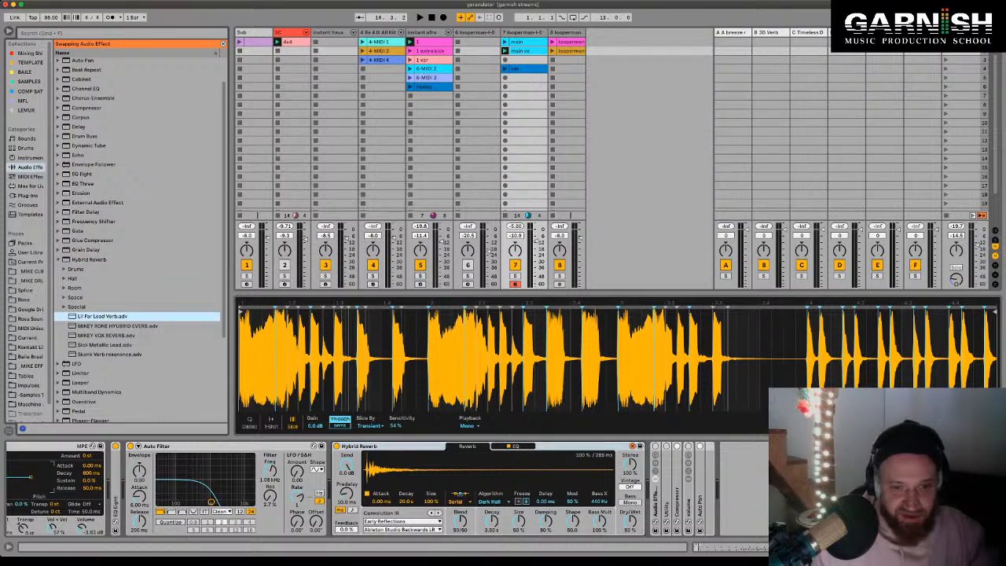
key(space)
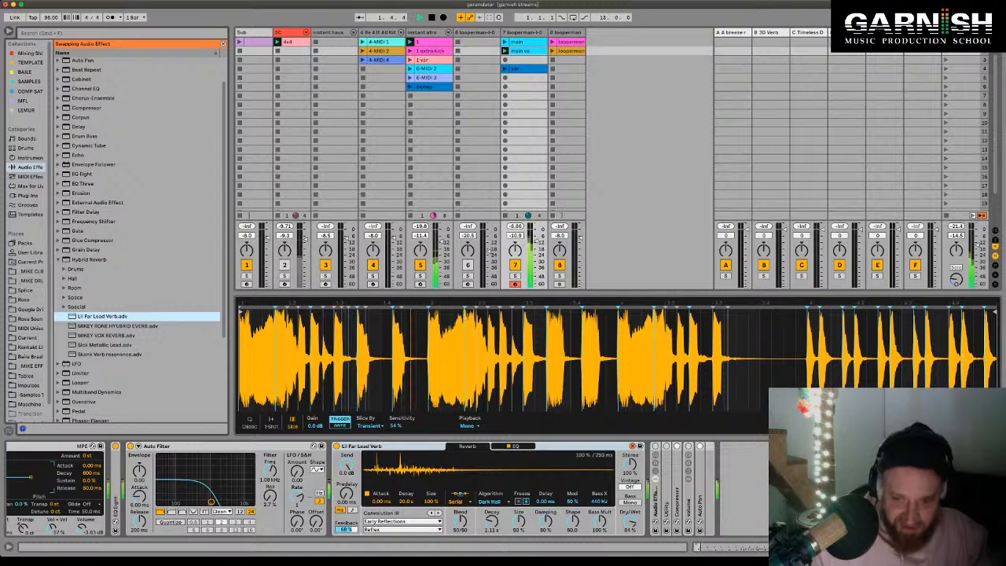
drag(629, 520, 629, 559)
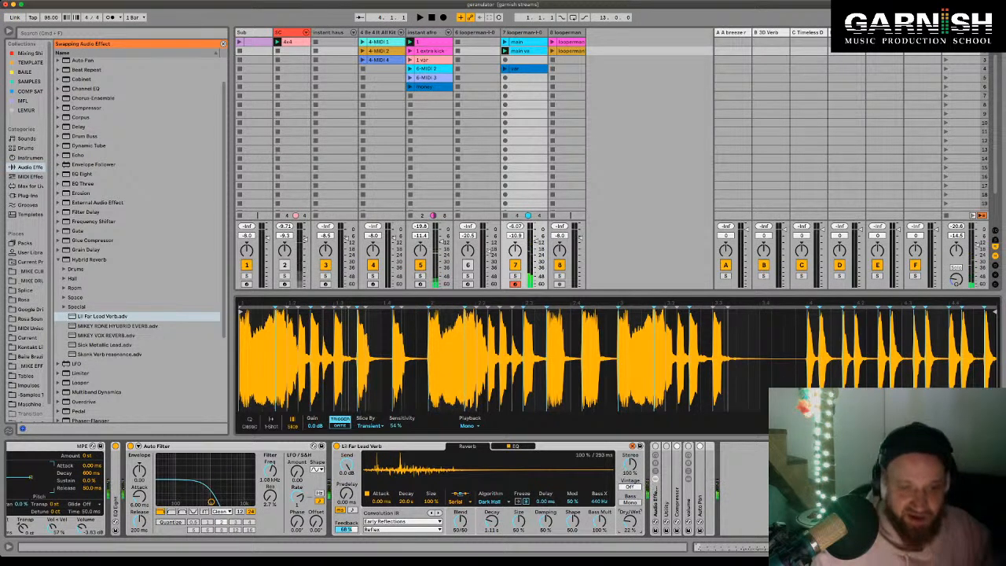
Step: Try the reverb's Feedback at 0%, comparing it with the earlier setting through undo and redo, and leave the change undone
key(Delete)
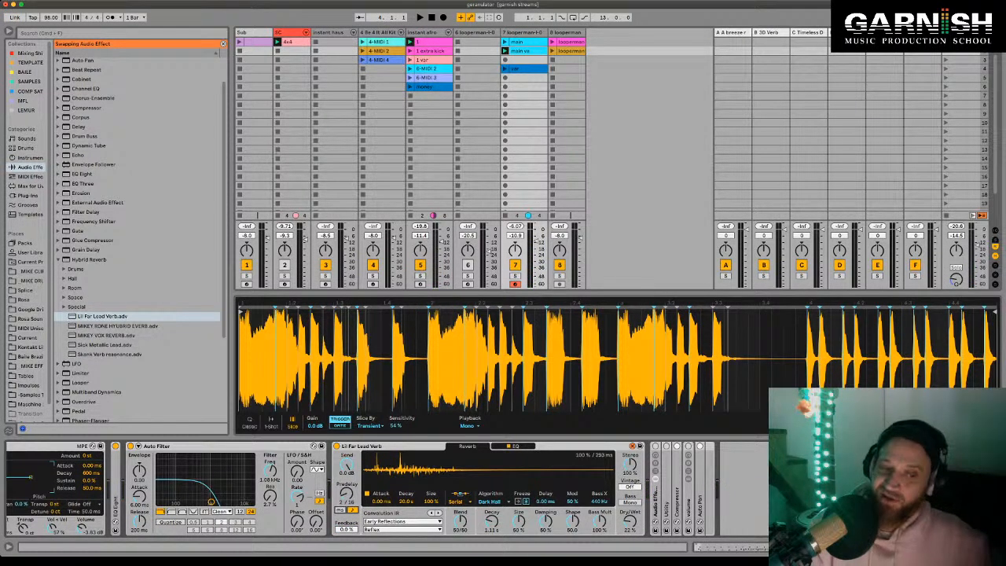
key(ctrl+z)
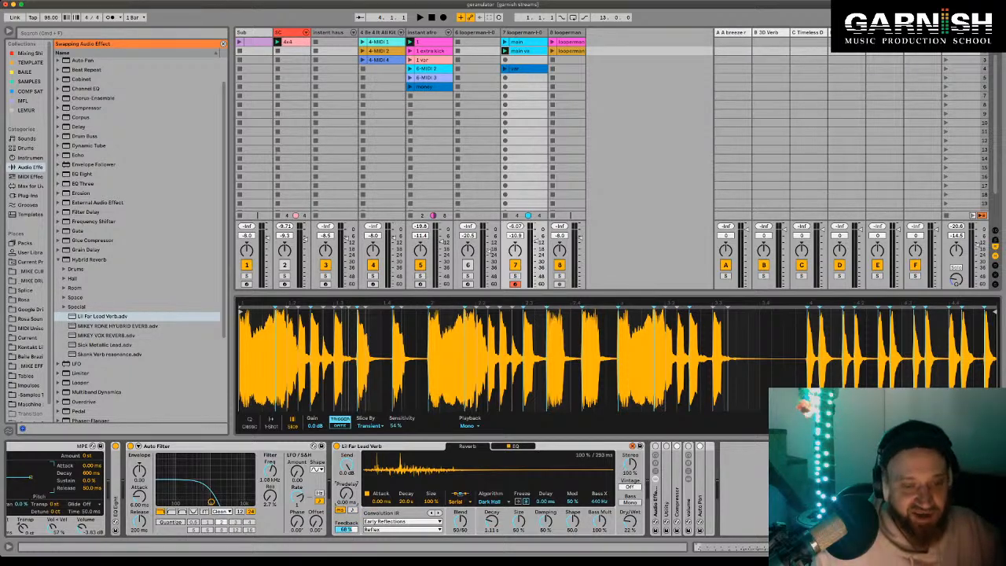
key(ctrl+shift+z)
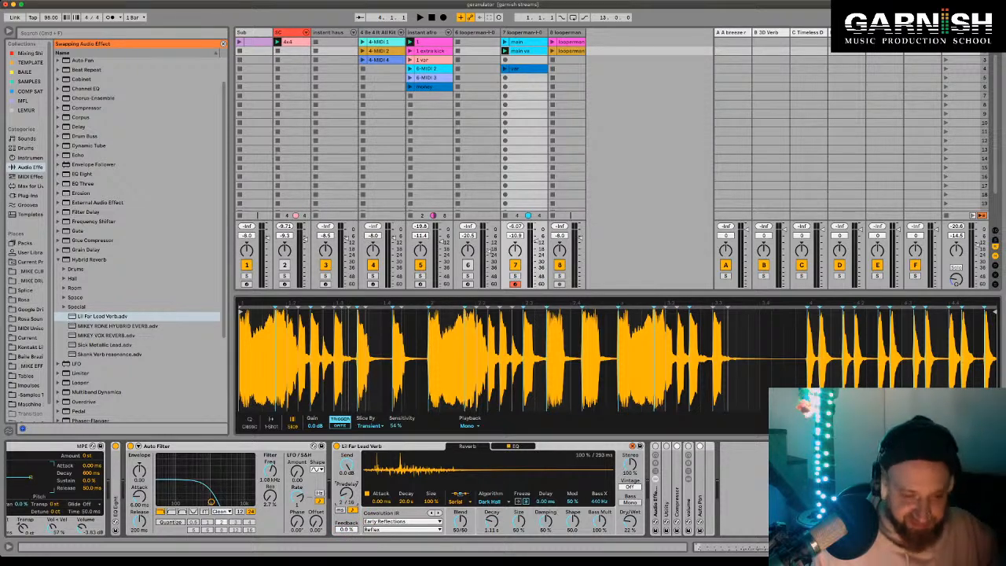
key(ctrl+z)
key(ctrl+z)
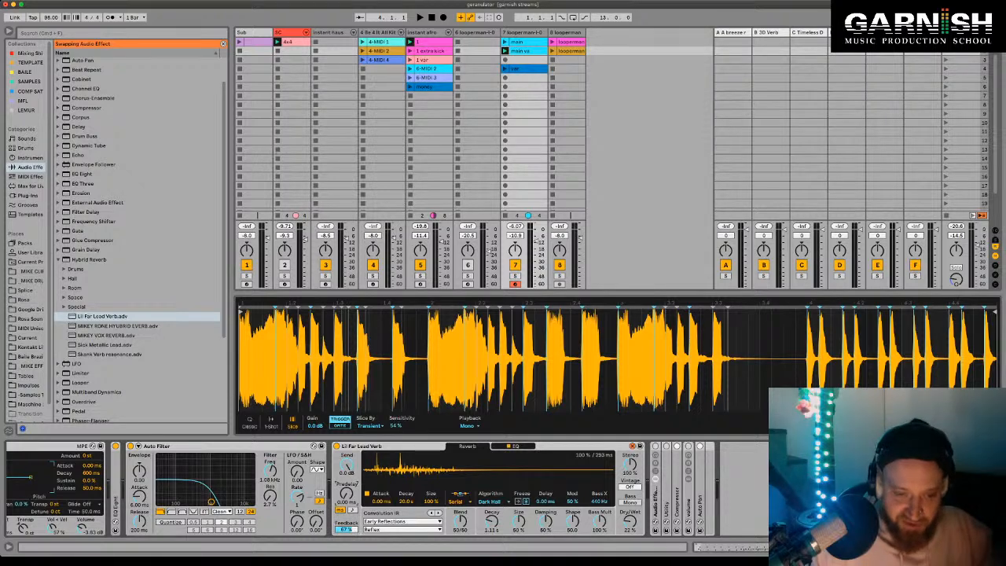
Step: Audition the reverb with Feedback at 0% and 79%, settle on 45% and stop playback
key(Delete)
key(space)
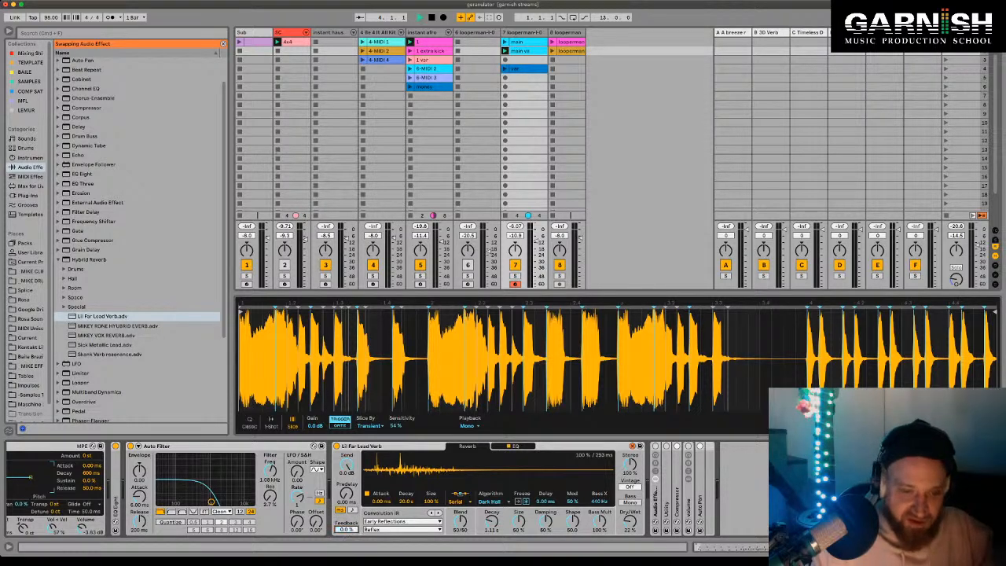
text(79)
key(Return)
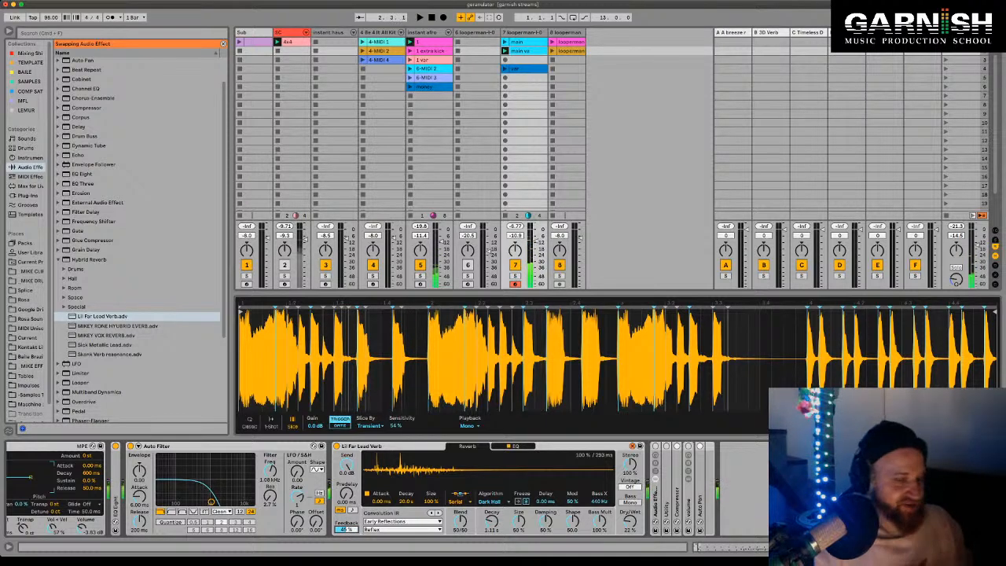
text(45)
key(Return)
key(space)
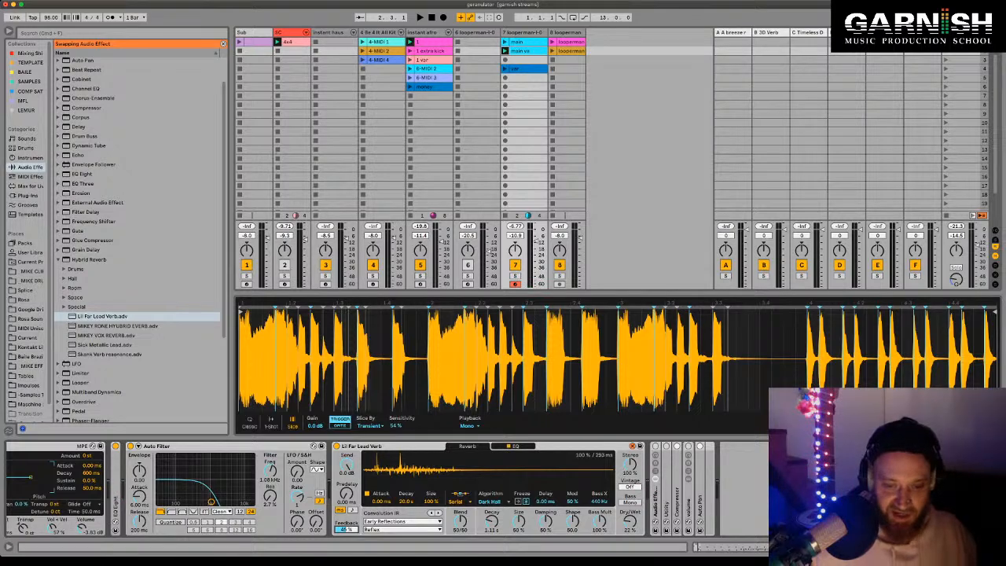
Step: Set the reverb's Decay to 741 ms, Blend to 100/0 and Feedback to about 69%, listening to the result
drag(491, 520, 491, 532)
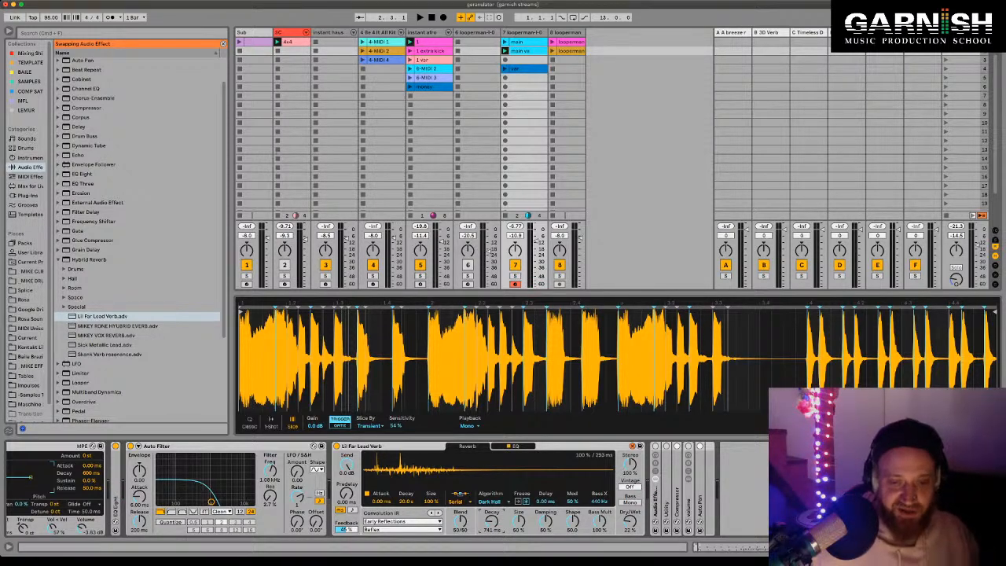
drag(460, 520, 460, 550)
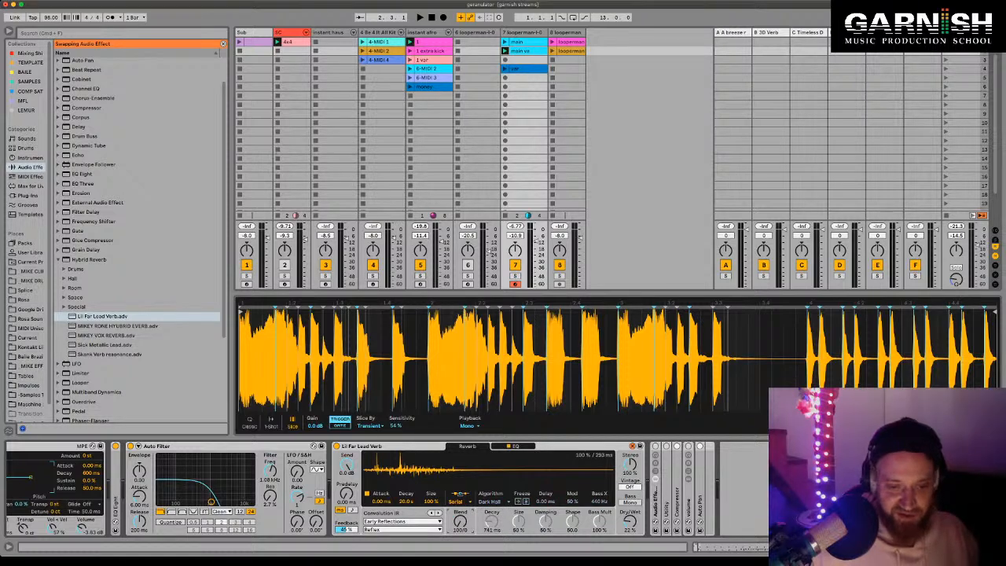
key(space)
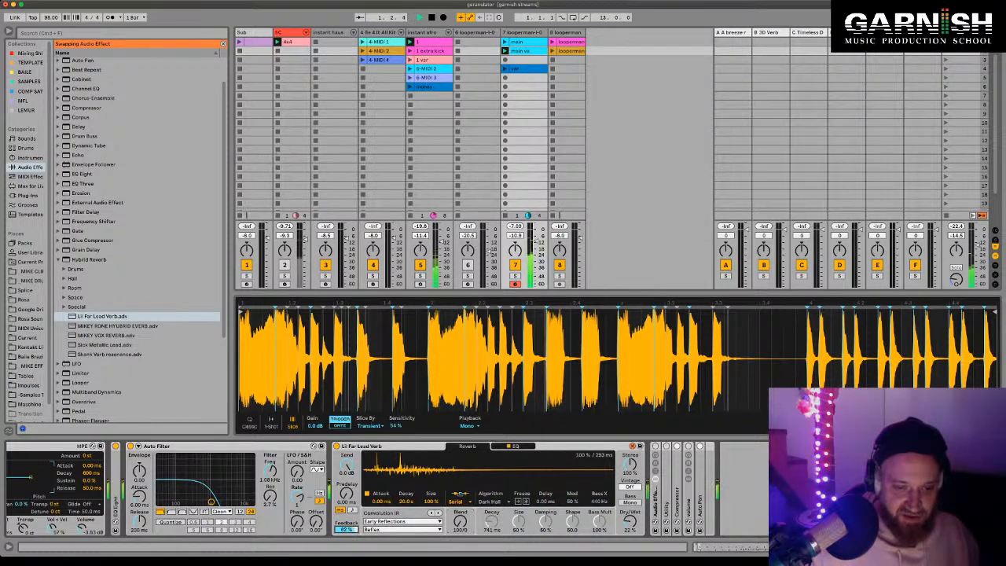
drag(346, 528, 346, 539)
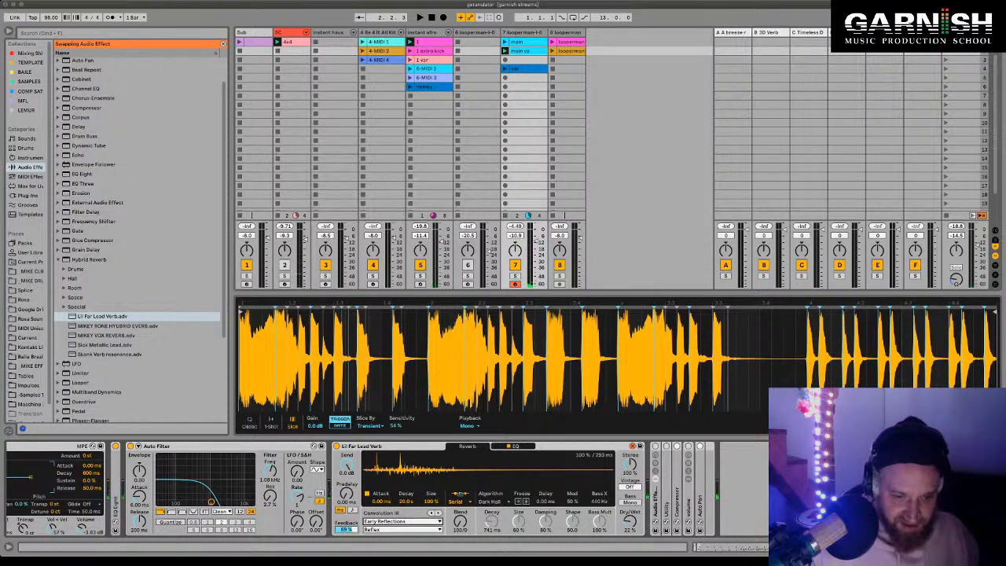
Step: Choose the Bubbles LR impulse response from Textures and the Tides algorithm, and show the reverb's EQ during playback
click(402, 521)
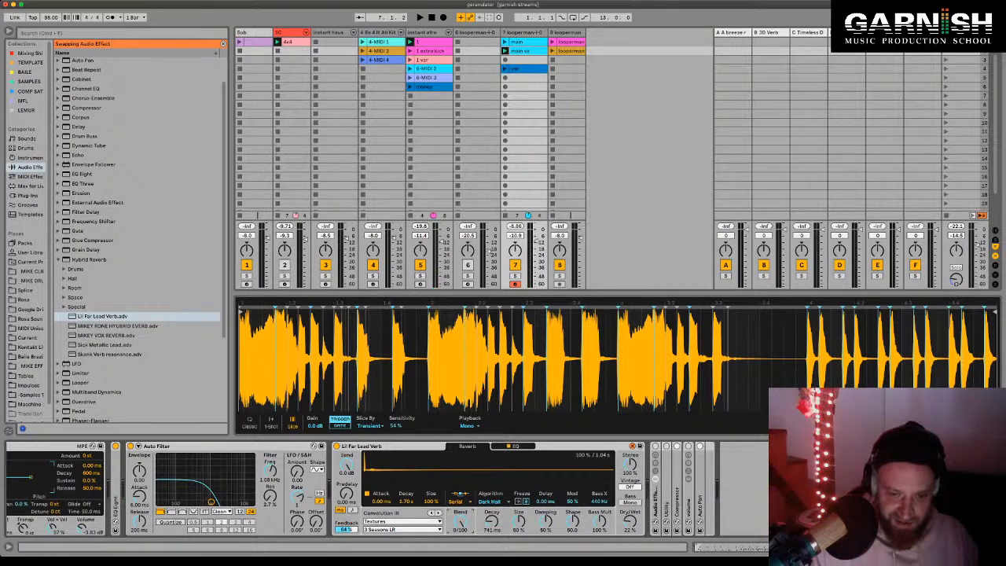
key(space)
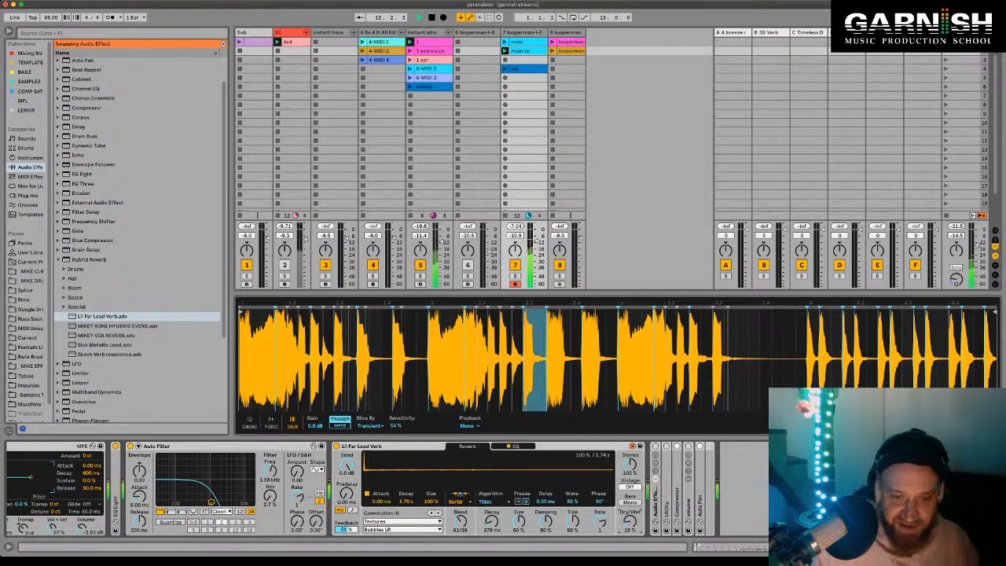
click(514, 446)
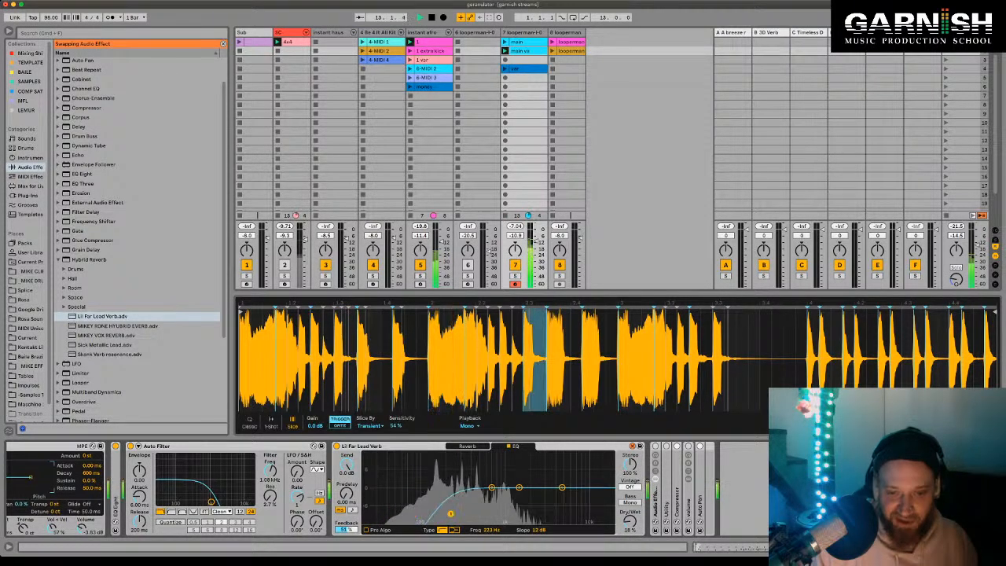
Step: Shape the reverb's EQ with a 24 dB low cut at about 202 Hz and a 5.6 dB boost at about 707 Hz
drag(450, 513, 447, 498)
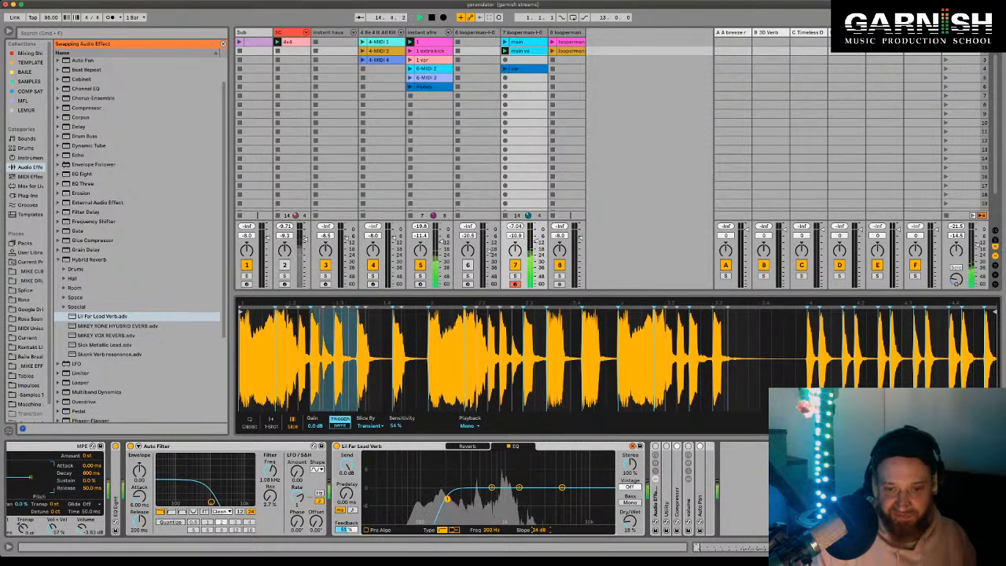
drag(518, 487, 491, 471)
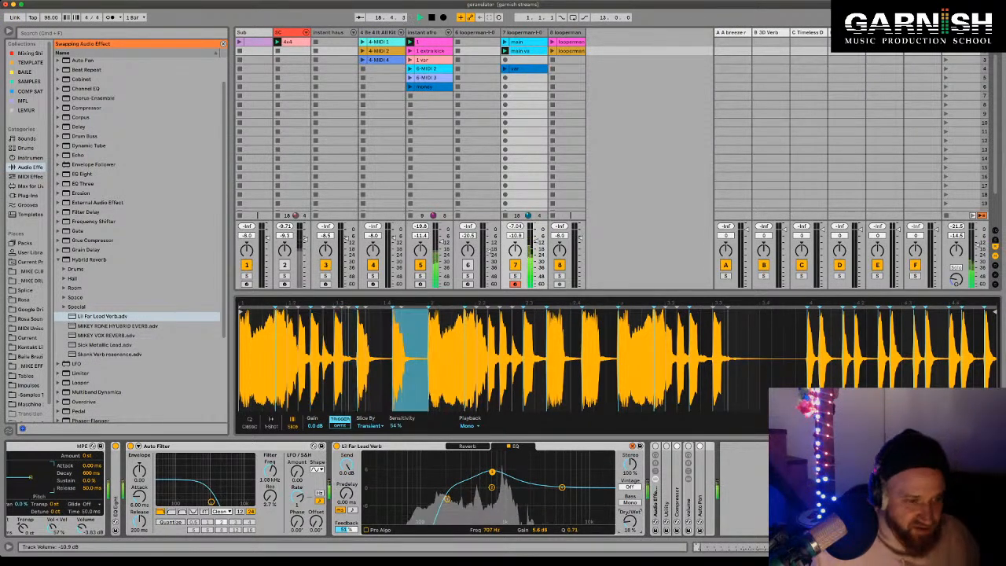
scroll(137, 236, down, 1)
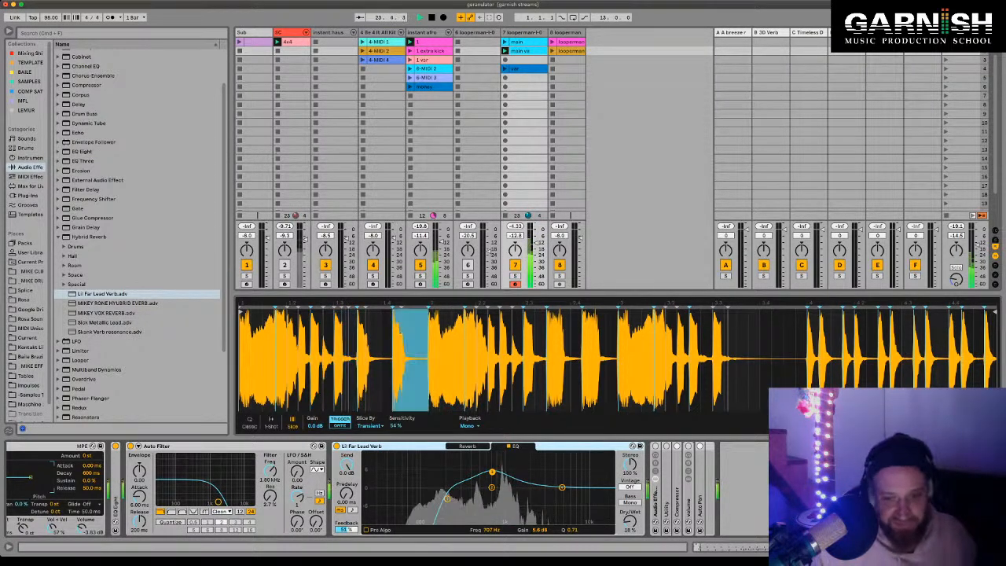
Step: Return to the Hybrid Reverb's main reverb settings, lower Feedback to about 25% and stop playback
click(468, 446)
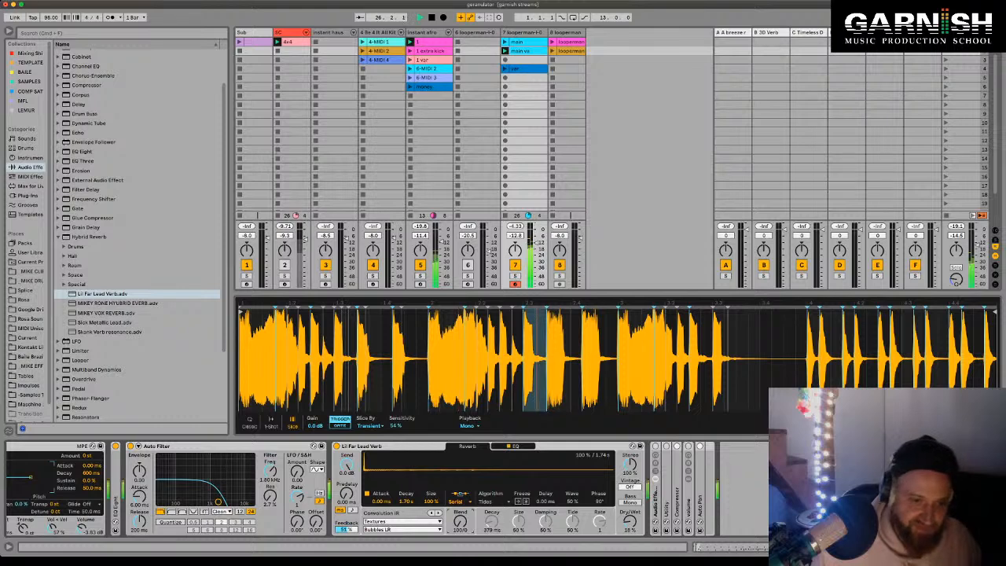
mouse_move(344, 528)
mouse_down()
mouse_move(344, 494)
mouse_move(344, 544)
mouse_up()
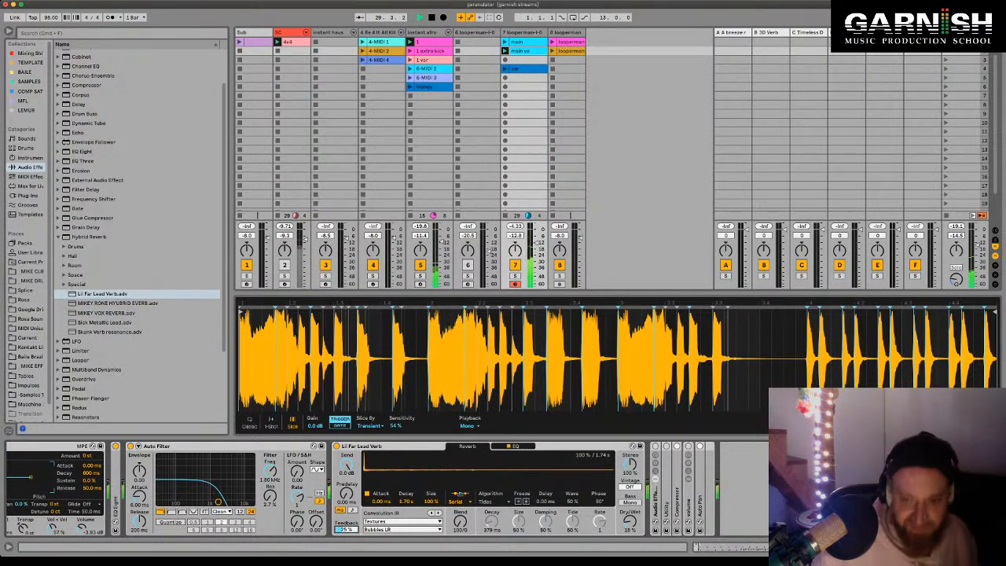
key(space)
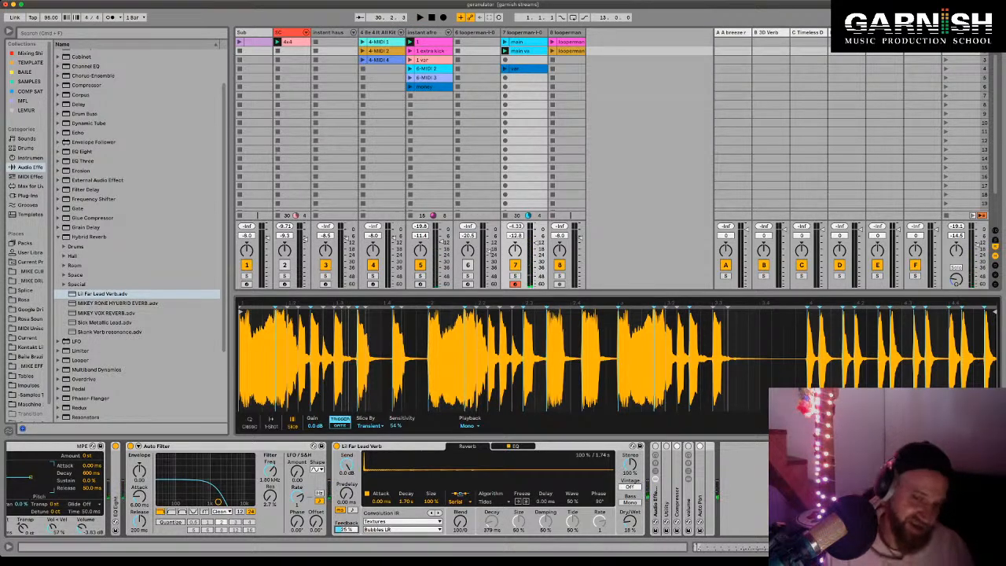